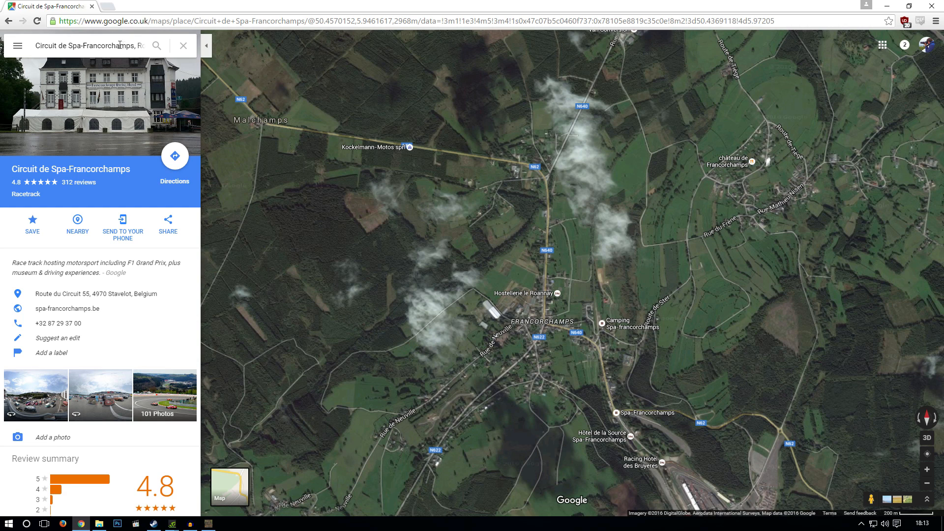
Replace the Spa-Francorchamps search with "laguna seca" and show that place on the satellite map.
click(138, 45)
key(ctrl+a)
key(BackSpace)
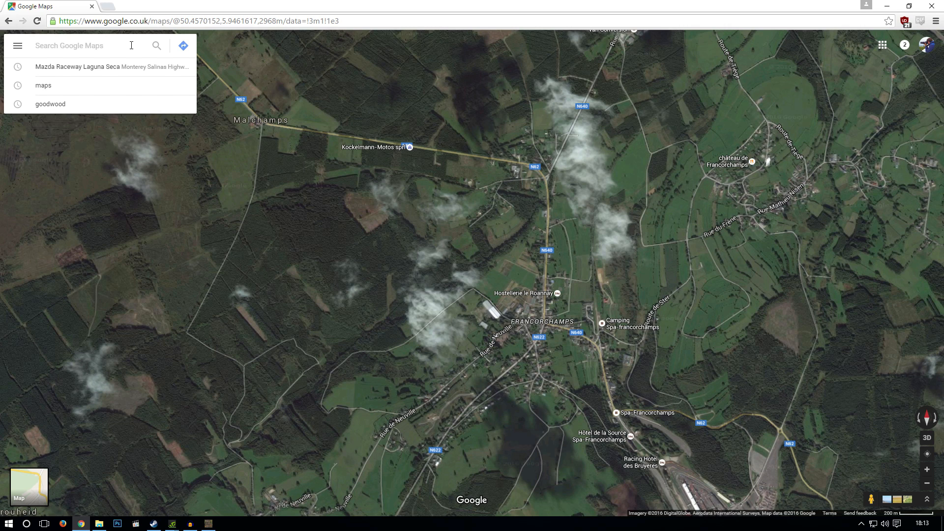
text(laguna seca)
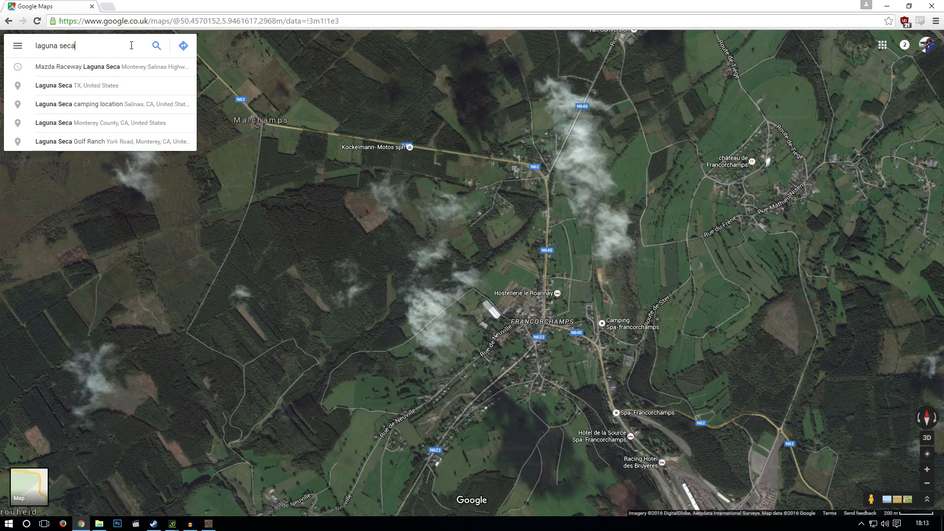
key(Return)
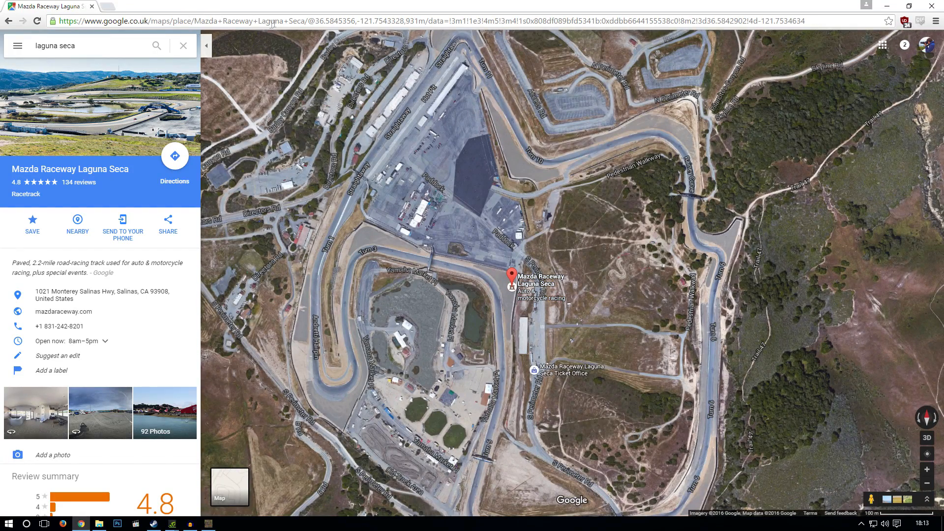
Copy the latitude and longitude 36.5845356,-121.7543328 from the page address of Mazda Raceway Laguna Seca.
drag(317, 21, 405, 25)
right_click(400, 25)
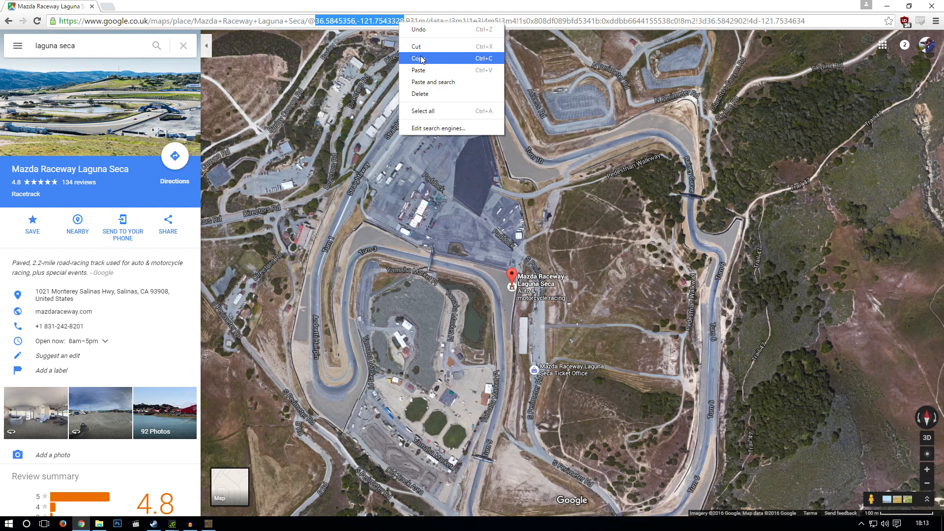
click(420, 58)
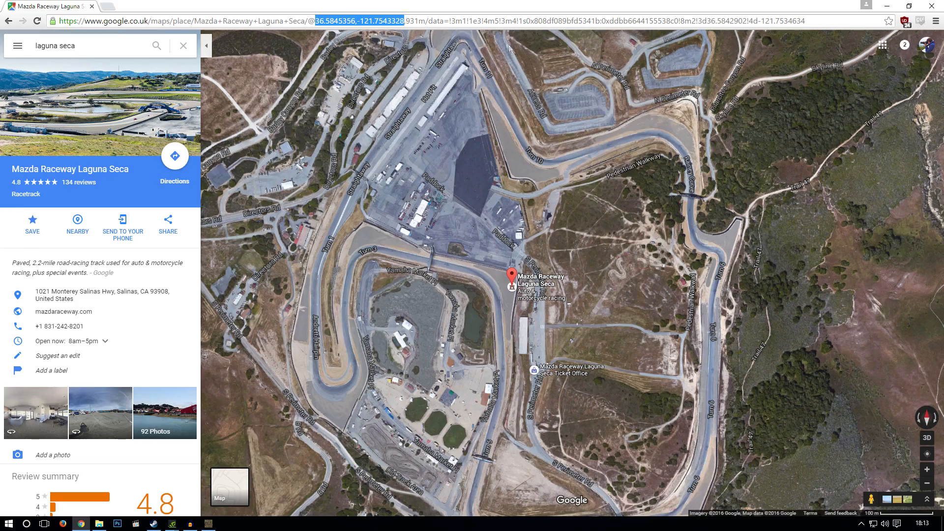
Examine the Laguna Seca circuit and its surrounding terrain on the satellite map.
drag(517, 343, 501, 317)
scroll(663, 257, down, 3)
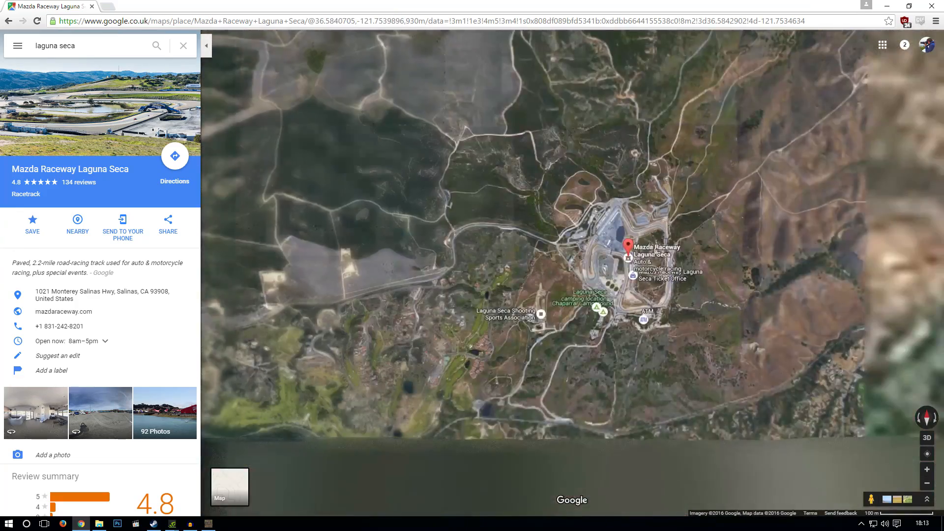
drag(612, 204, 743, 409)
scroll(461, 309, up, 4)
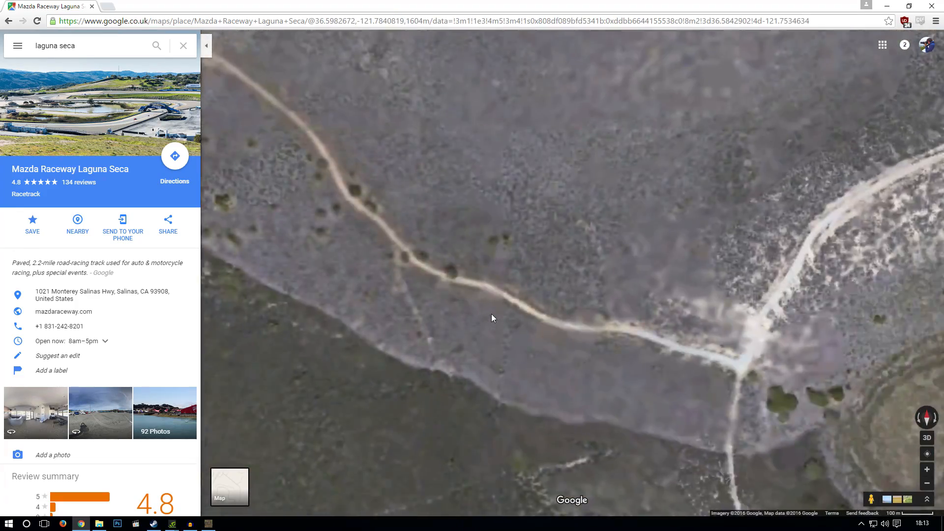
scroll(492, 312, down, 4)
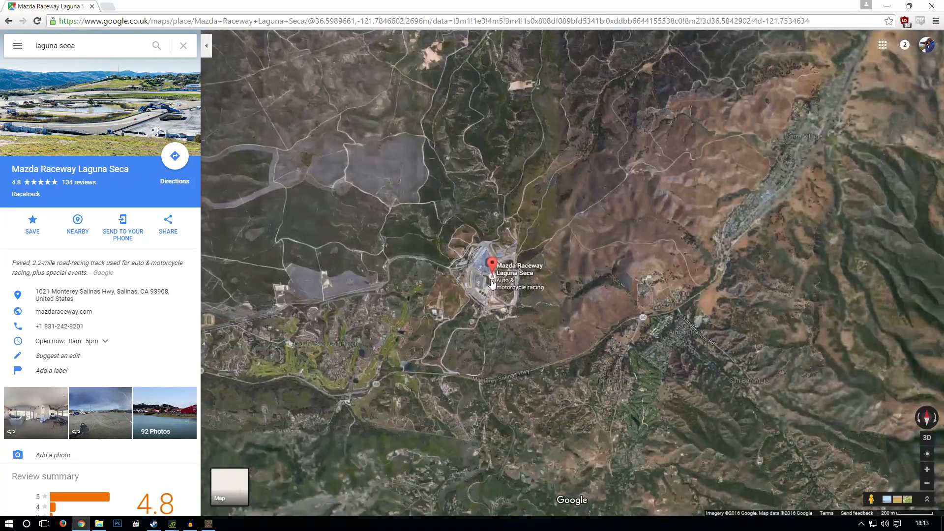
scroll(490, 288, up, 3)
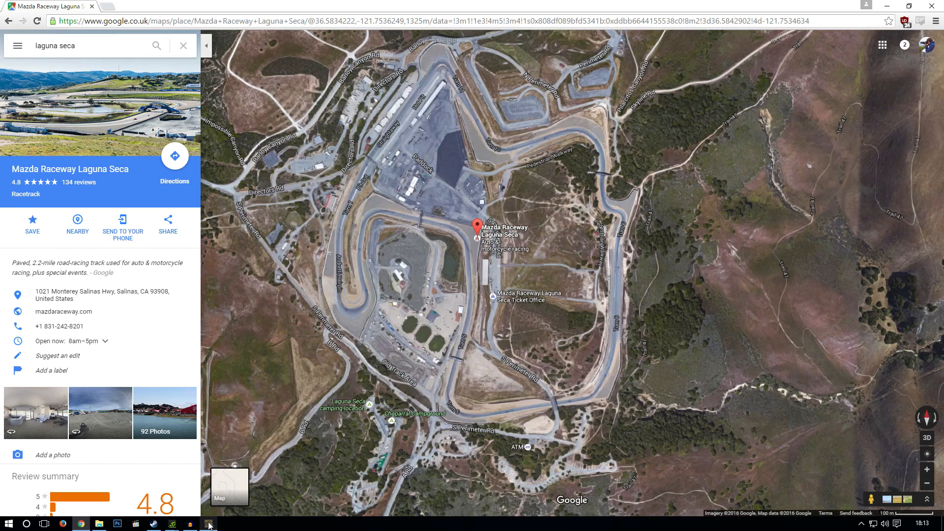
drag(236, 163, 724, 327)
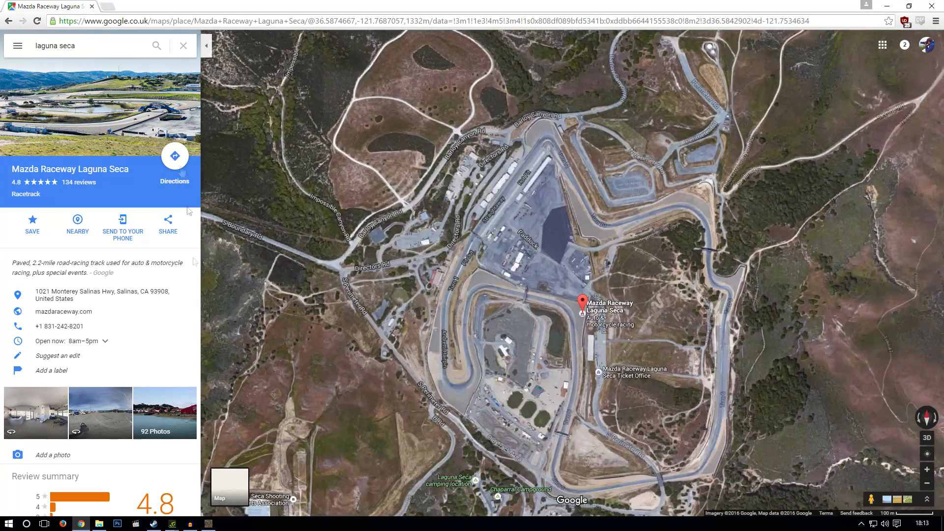
Switch to Race Track Builder and name the new venue project "lagunasecamk2".
click(208, 524)
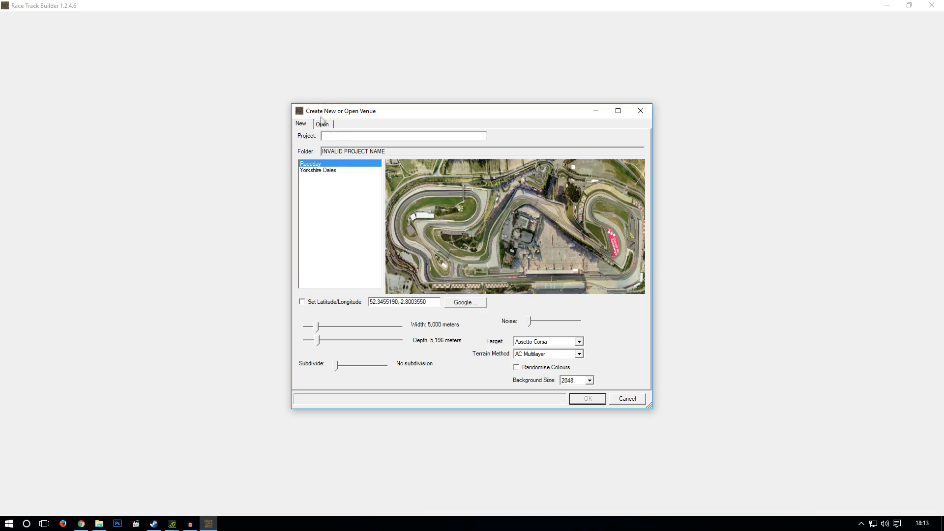
click(337, 136)
text(lagunaseca)
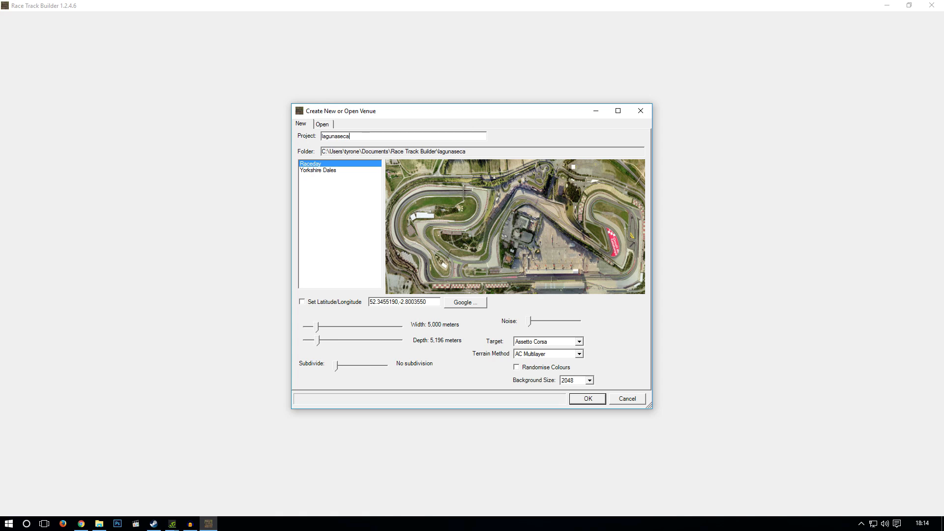
text(mk)
text(tweo)
Set the venue's latitude and longitude to the copied 36.5845356,-121.7543328 and open the Google satellite preview.
drag(439, 302, 279, 318)
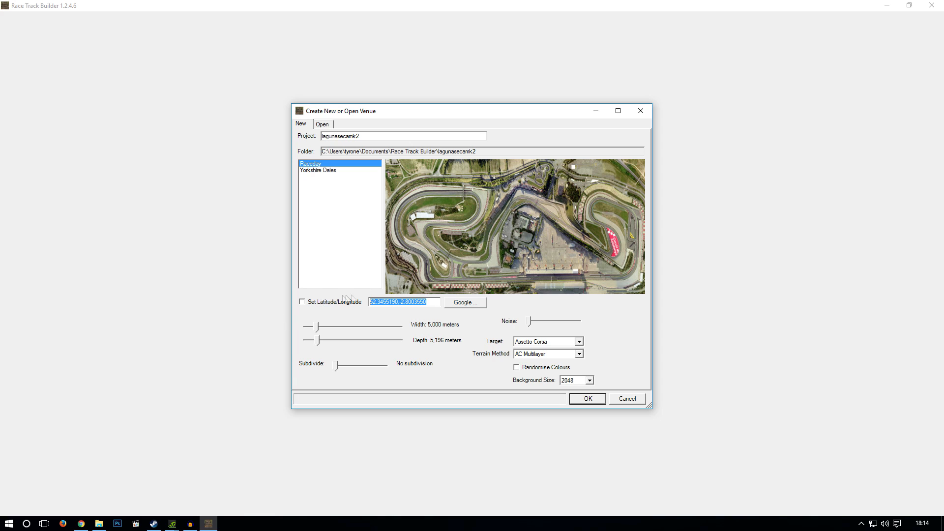
key(ctrl+v)
click(461, 304)
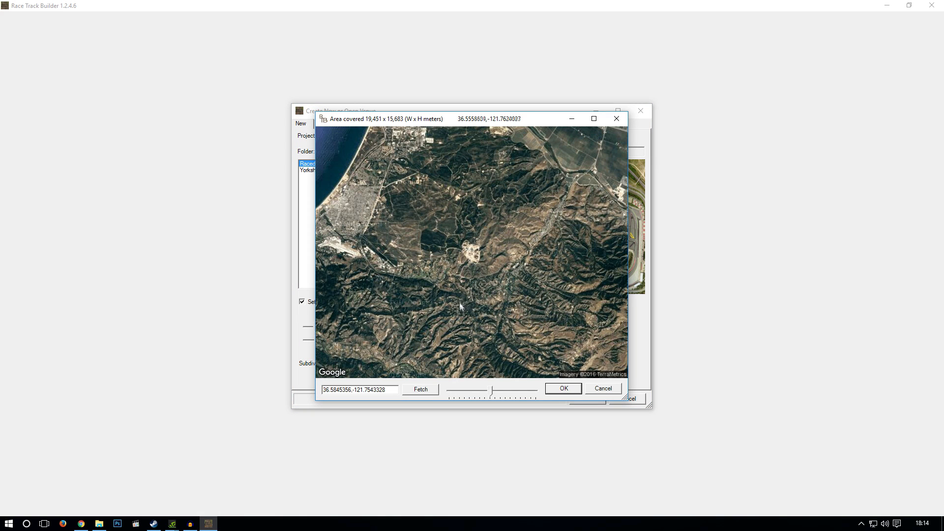
Centre the satellite preview on the whole circuit at 36.5843130,-121.7537767 and accept that location.
scroll(459, 248, up, 3)
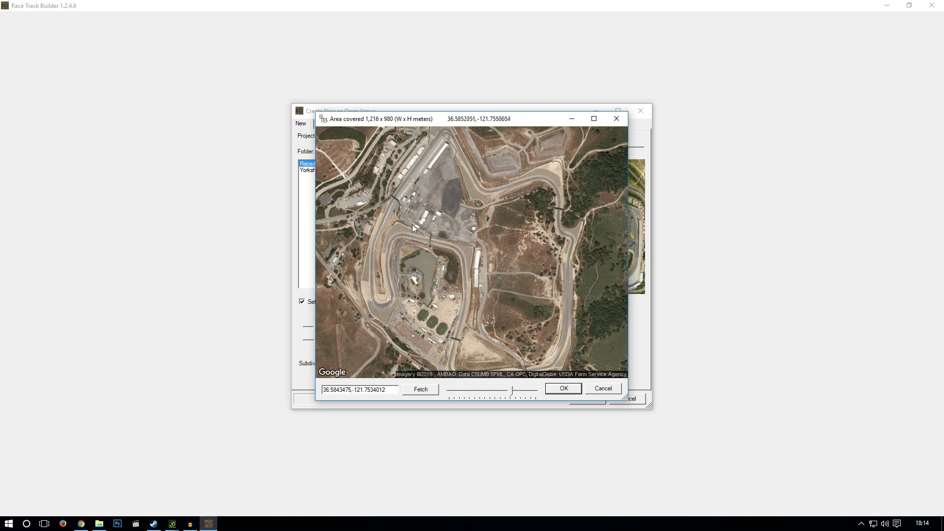
drag(453, 260, 446, 255)
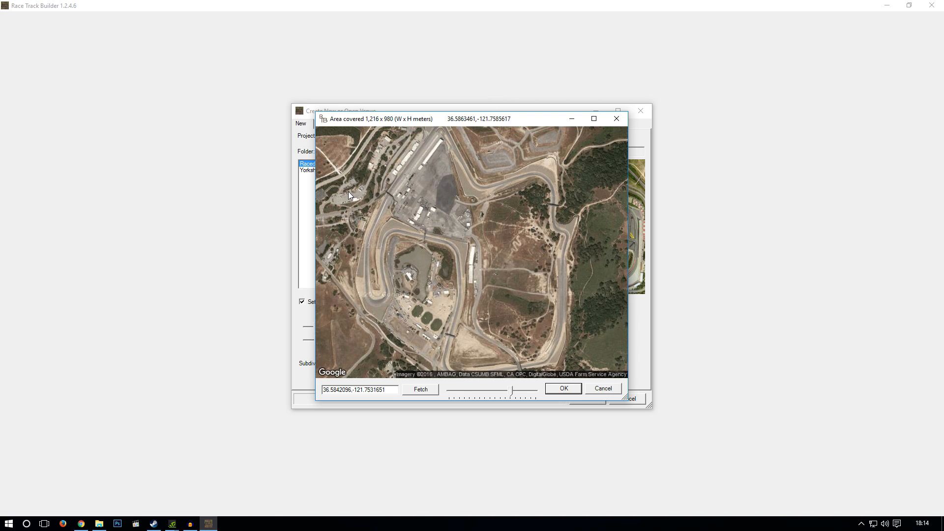
scroll(347, 190, up, 1)
scroll(447, 225, down, 1)
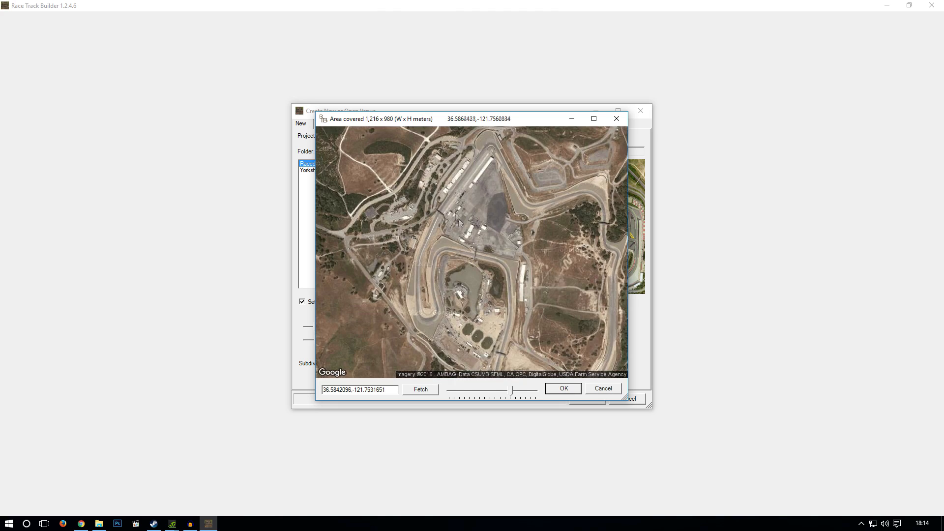
drag(498, 250, 496, 252)
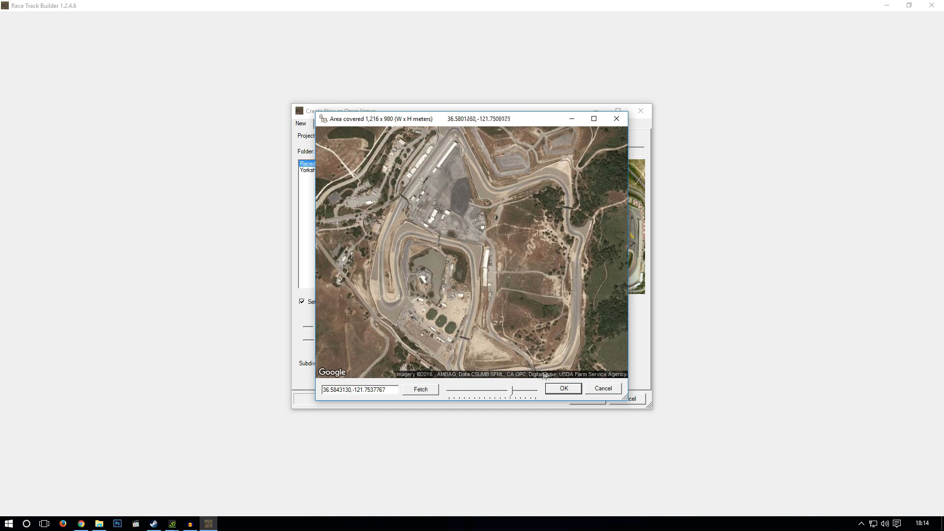
click(564, 389)
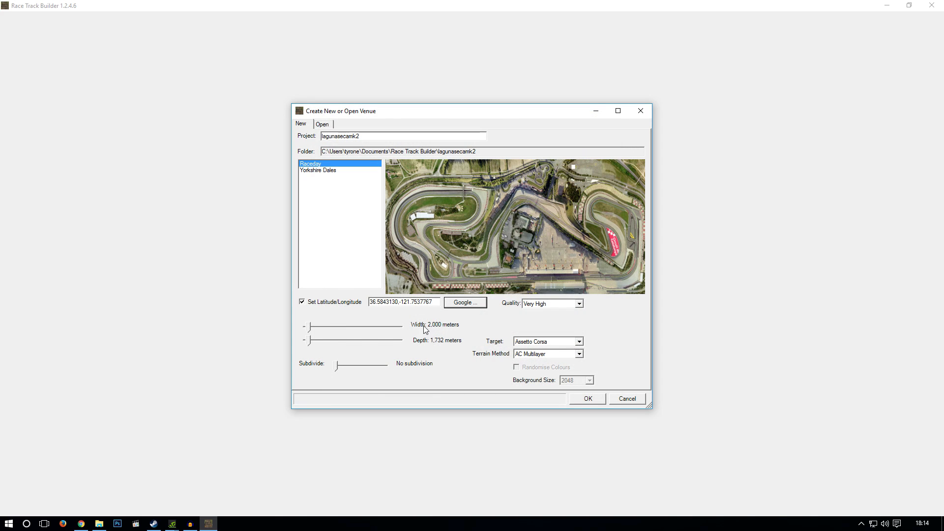
Create the venue with Assetto Corsa as target, AC Multilayer as terrain method and Very High quality.
click(578, 342)
click(545, 358)
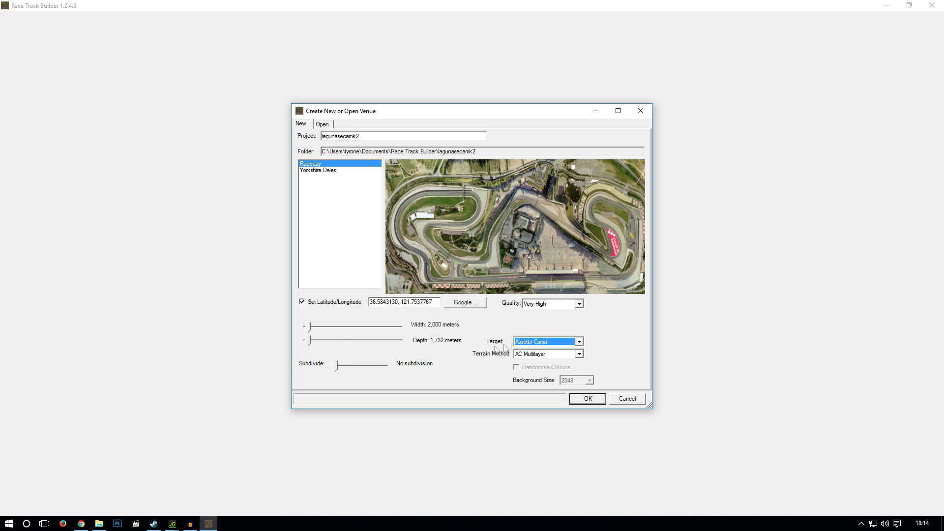
click(530, 354)
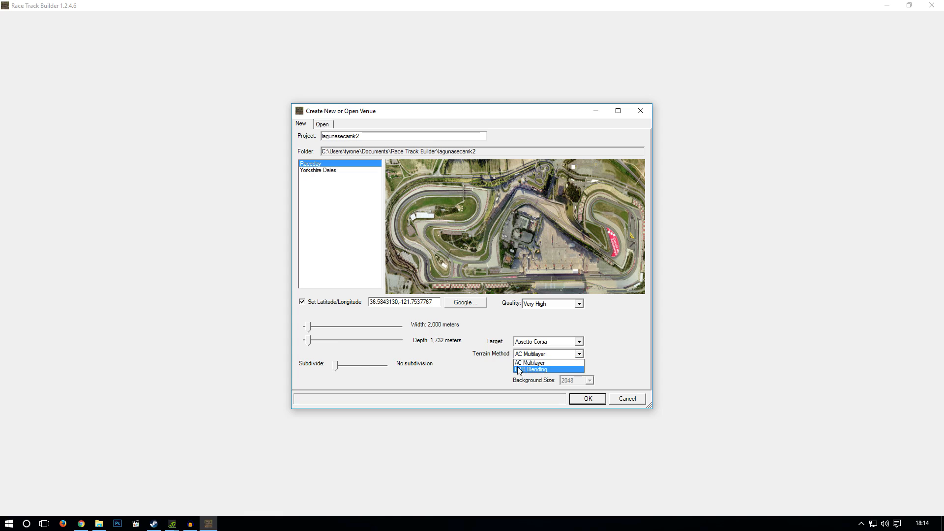
click(536, 362)
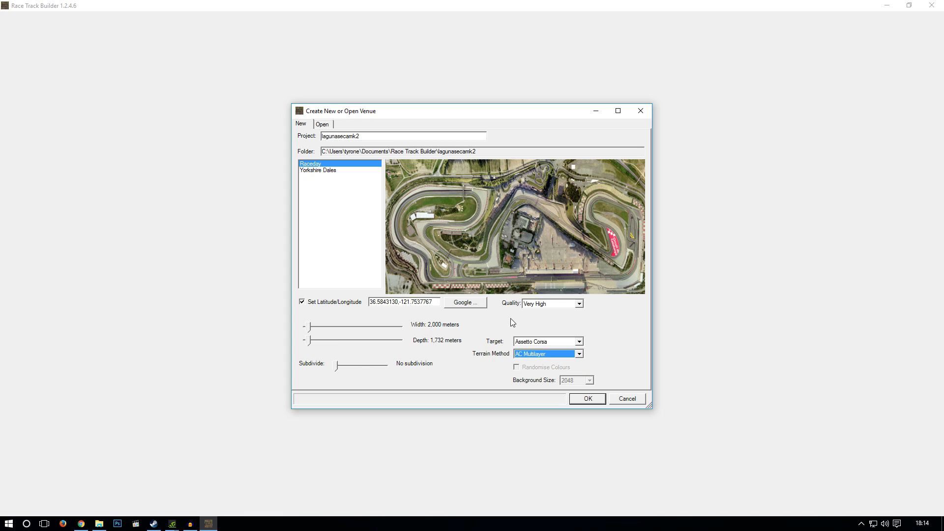
click(546, 304)
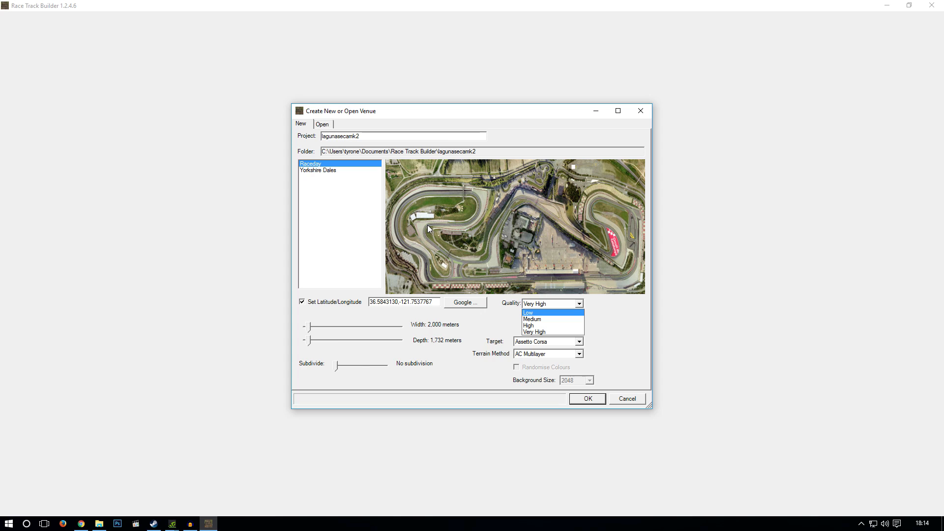
click(537, 332)
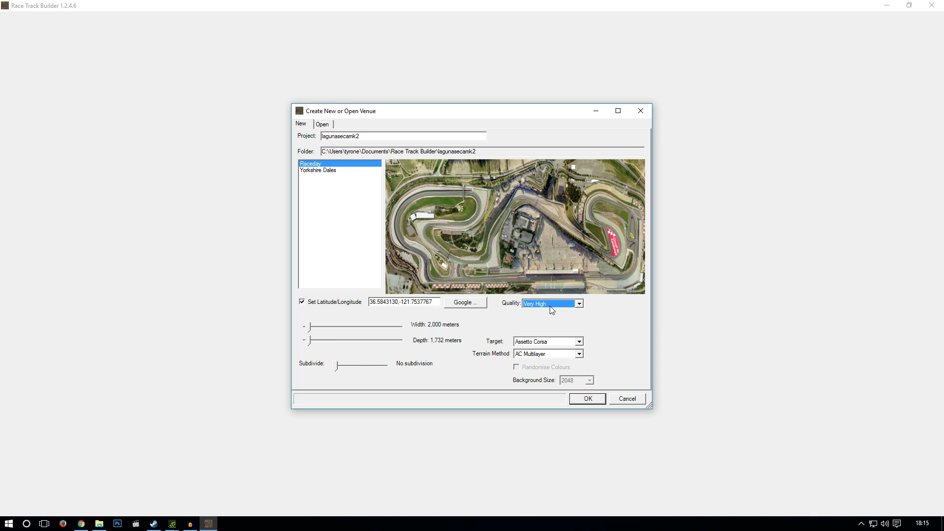
click(582, 398)
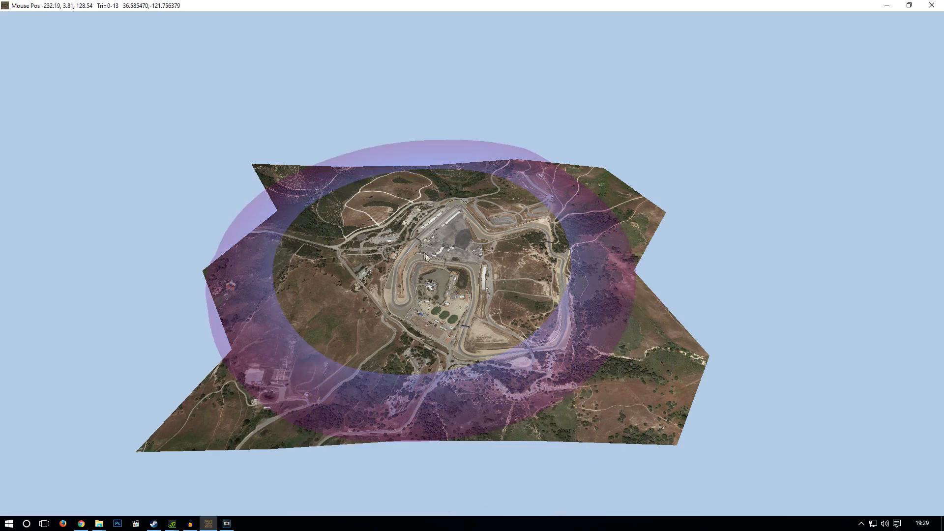
Inspect the generated terrain from close up and from above, including the corners, infield and outer edges.
scroll(436, 274, up, 10)
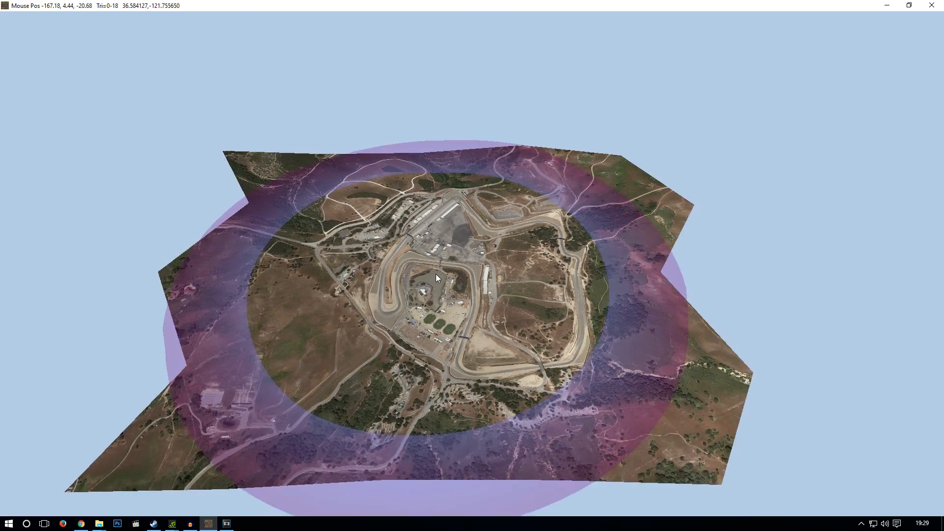
scroll(438, 264, up, 10)
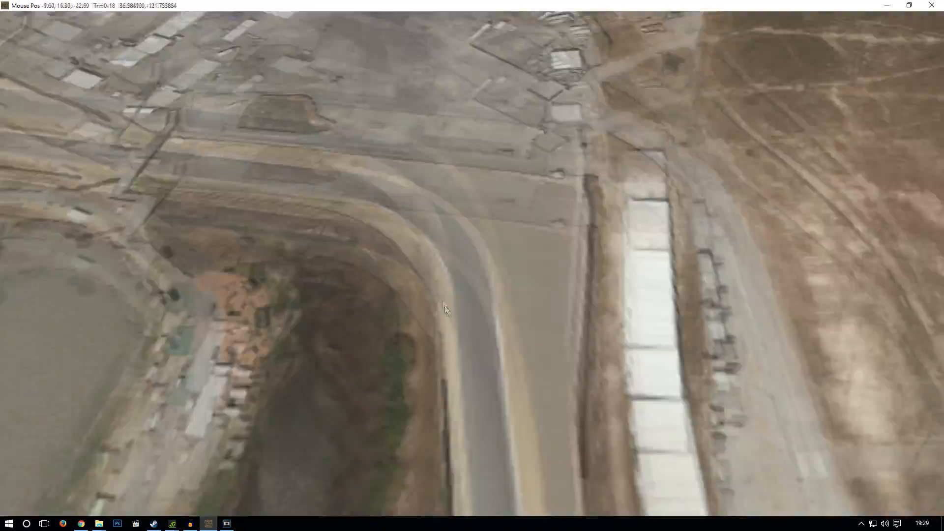
middle_drag(444, 303, 341, 291)
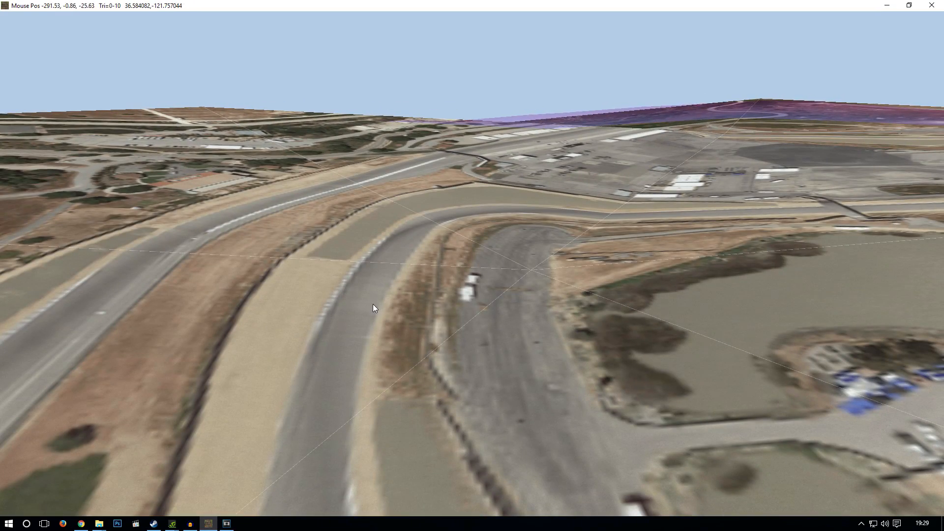
middle_drag(211, 245, 615, 249)
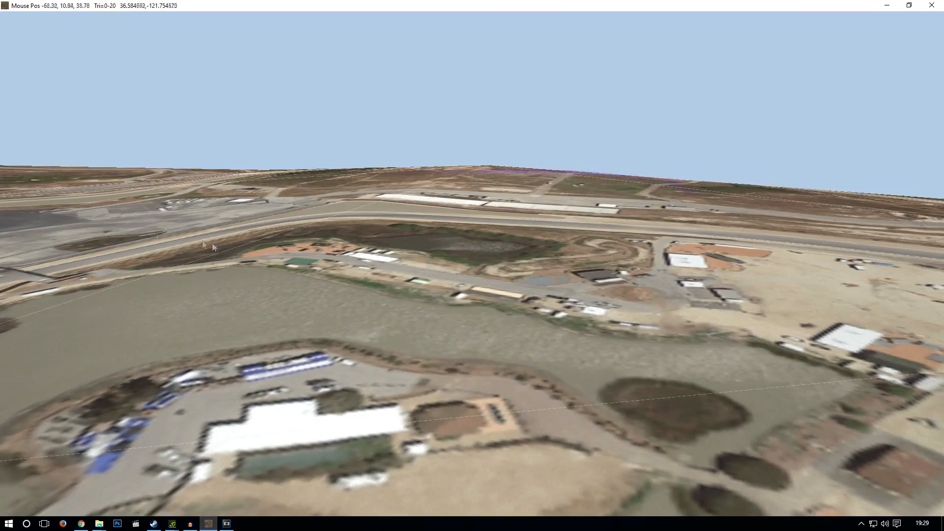
middle_drag(203, 242, 651, 221)
middle_drag(290, 244, 695, 340)
middle_drag(305, 257, 279, 274)
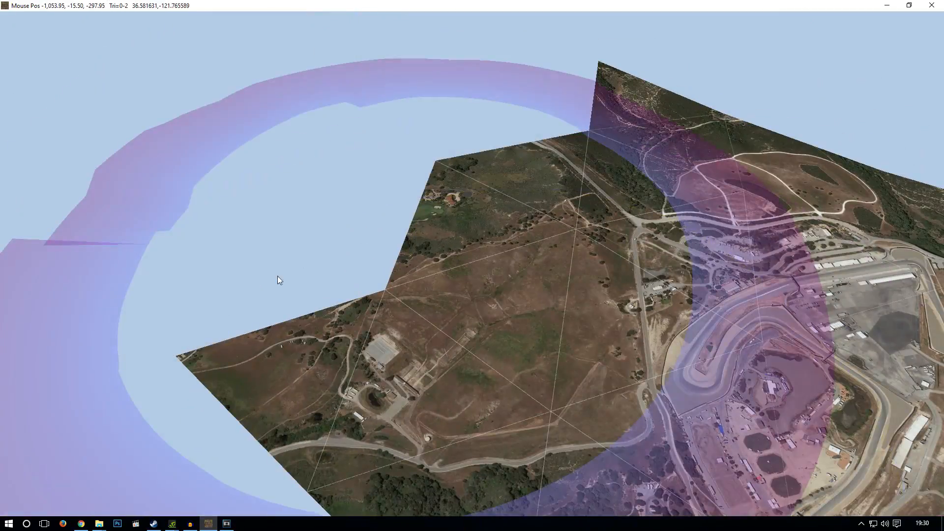
middle_drag(390, 198, 219, 356)
scroll(393, 424, up, 3)
scroll(219, 352, down, 8)
Use the terrain add/remove tool to add triangles along the outer edge beyond the looping dirt tracks beside the circuit.
mouse_move(190, 40)
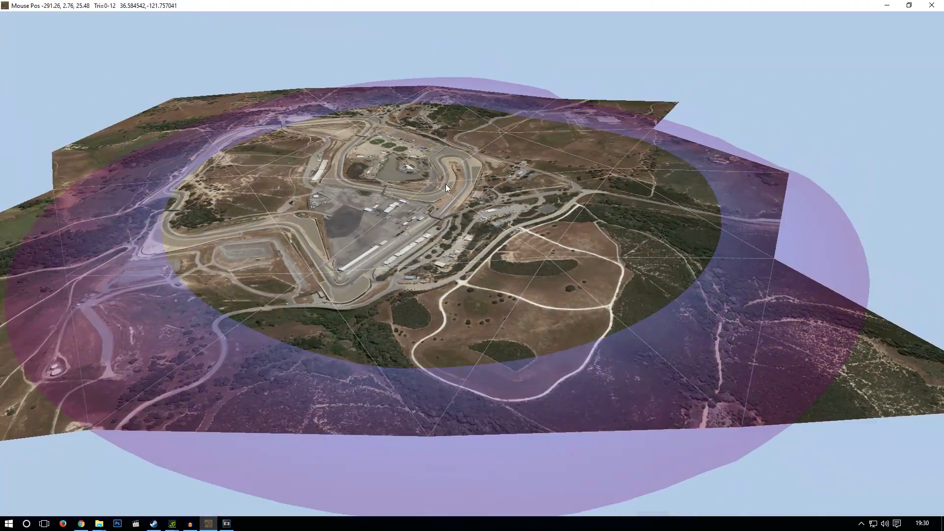
click(182, 32)
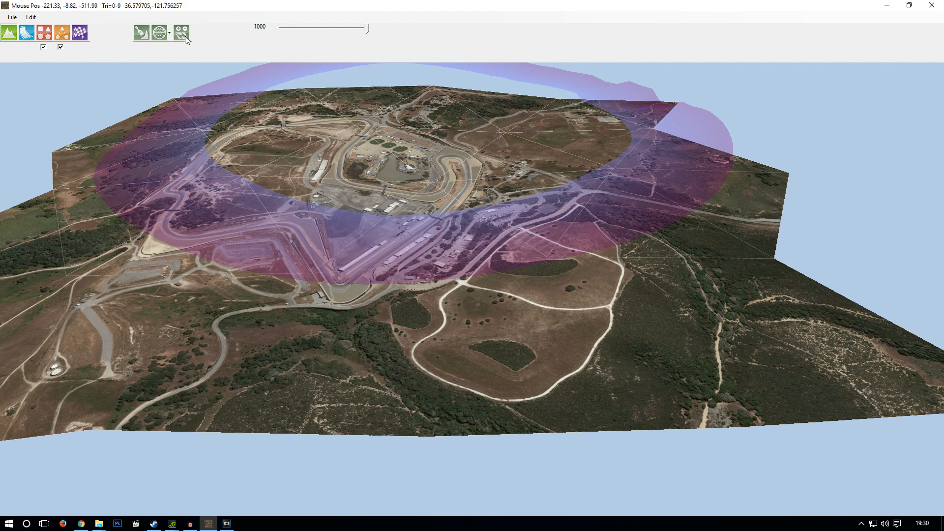
click(181, 33)
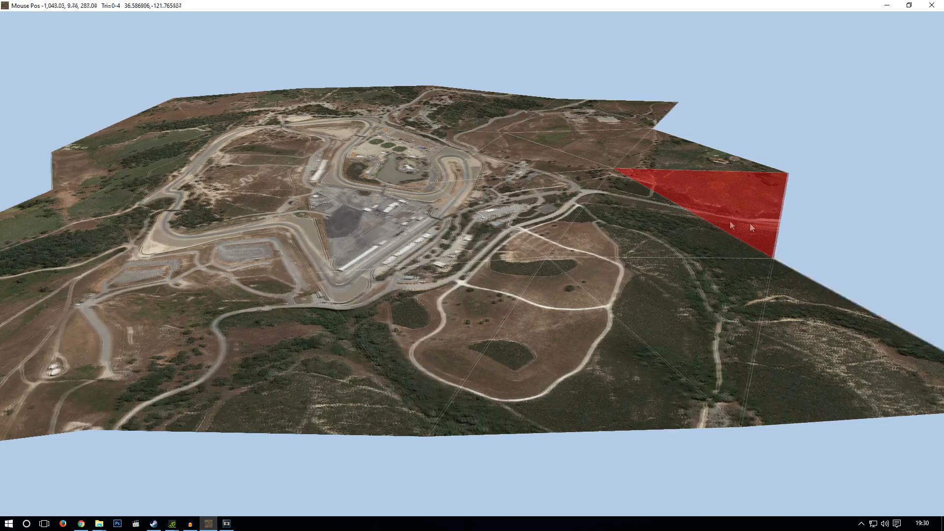
middle_drag(766, 224, 532, 246)
mouse_move(555, 304)
mouse_down()
mouse_move(565, 314)
mouse_move(541, 247)
mouse_move(544, 162)
mouse_move(489, 125)
mouse_up()
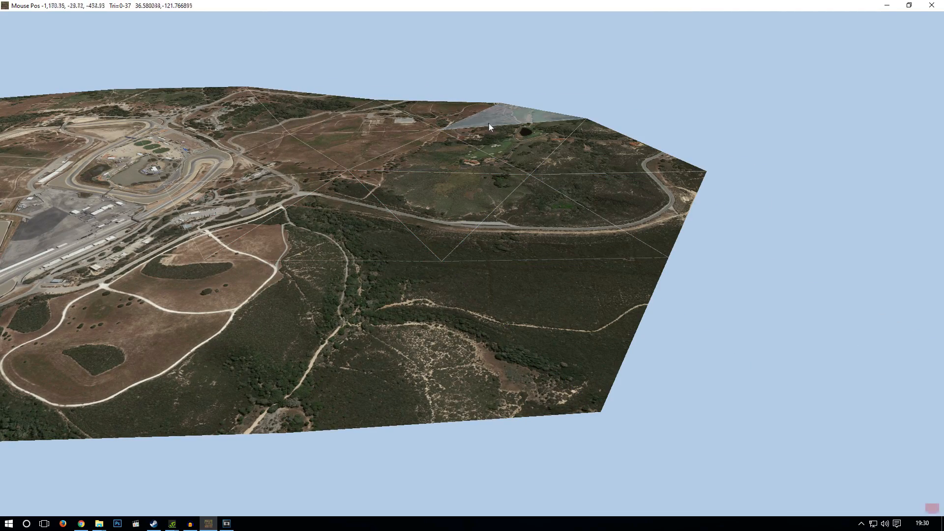
mouse_move(453, 231)
middle_down()
mouse_move(781, 152)
mouse_move(634, 165)
middle_up()
drag(712, 269, 183, 291)
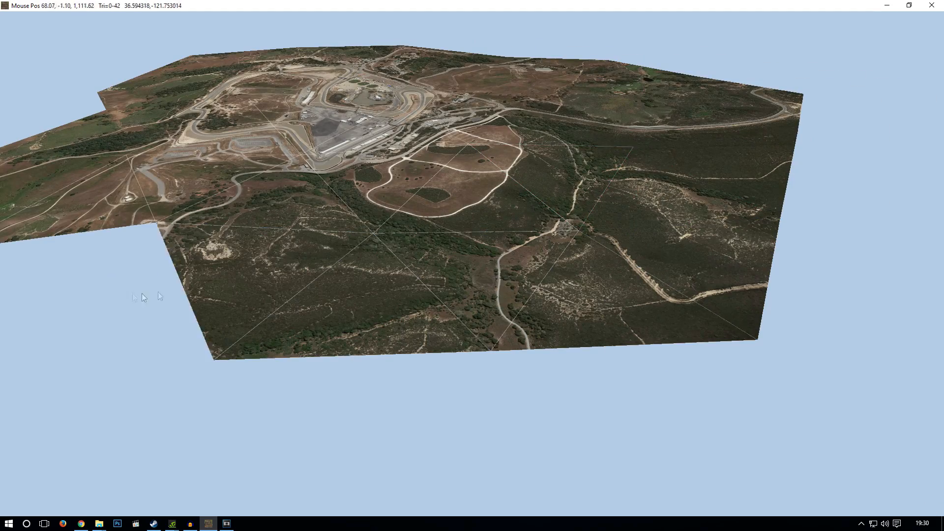
Extend the terrain outward over the hillside roads and fields beyond the circuit's car parks.
middle_drag(87, 260, 369, 159)
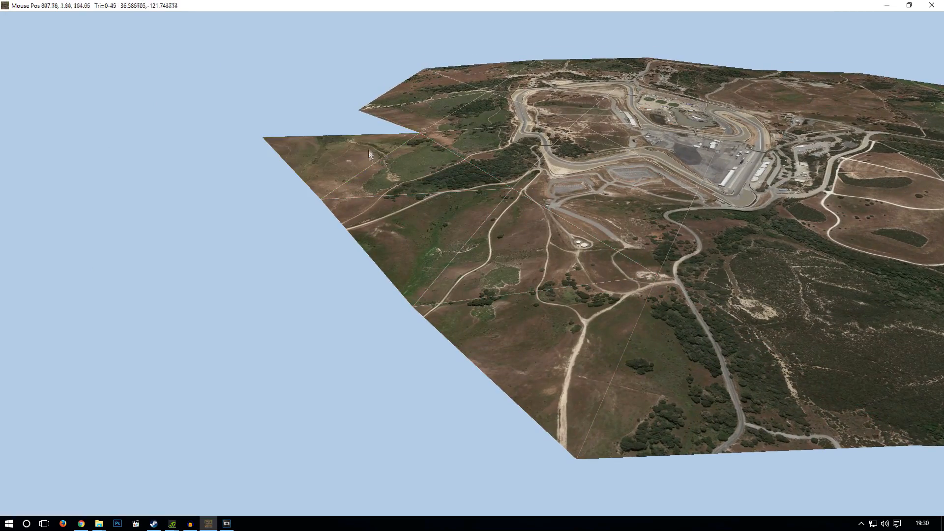
middle_drag(375, 120, 384, 234)
drag(315, 216, 359, 172)
middle_drag(398, 168, 465, 187)
Fill the notch in the terrain's far edge with extra triangles behind the circuit.
scroll(476, 258, up, 6)
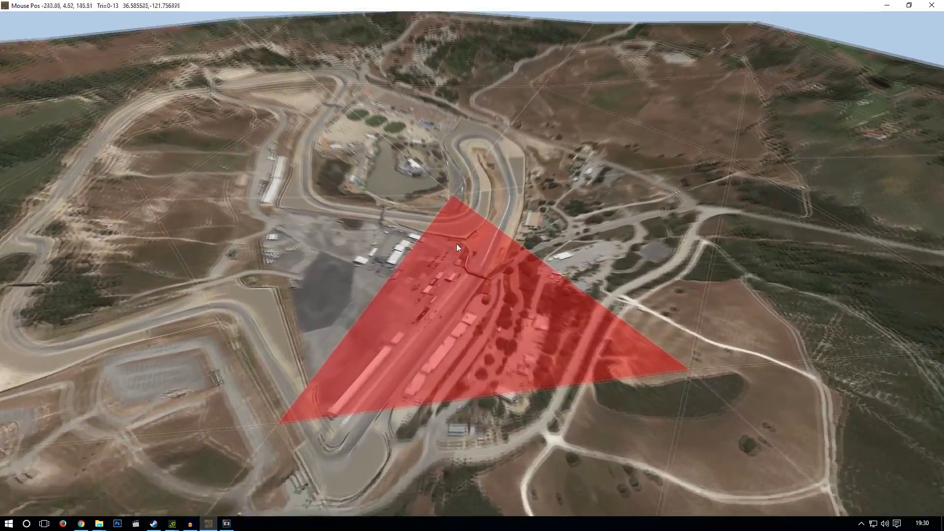
middle_drag(484, 246, 485, 262)
scroll(484, 263, down, 6)
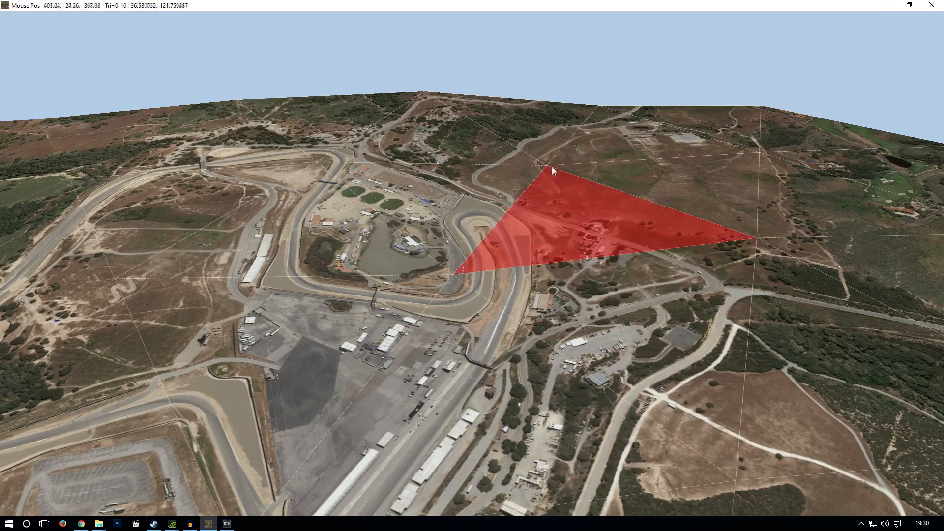
middle_drag(543, 168, 415, 131)
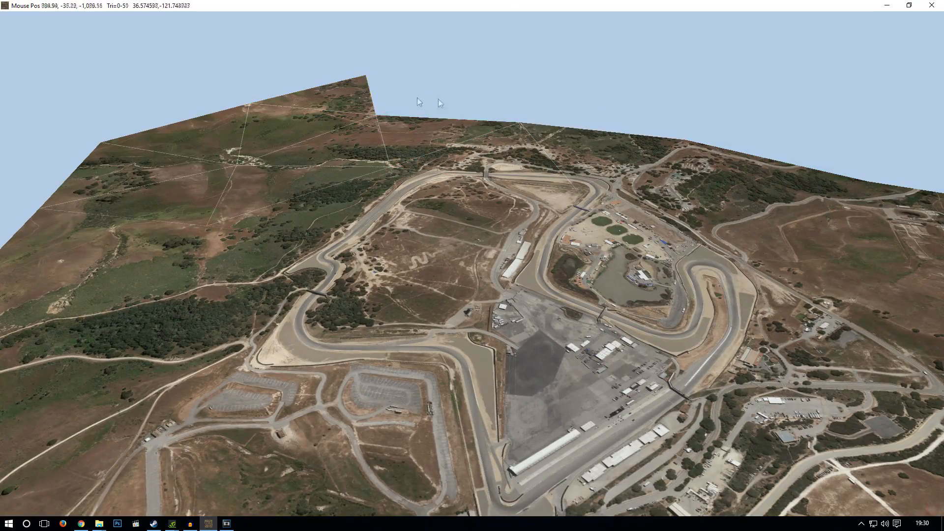
middle_drag(800, 180, 724, 144)
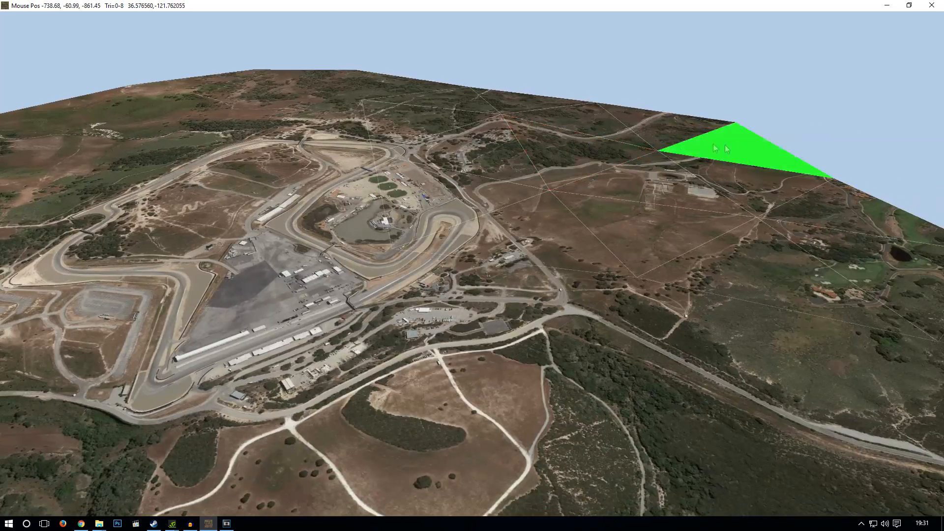
Extend the terrain over the golf course and housing area, filling the gaps along its outer edge.
middle_drag(712, 176, 525, 309)
scroll(609, 151, up, 3)
scroll(629, 184, up, 6)
scroll(629, 184, up, 3)
scroll(698, 164, down, 4)
scroll(705, 125, down, 3)
scroll(525, 309, down, 5)
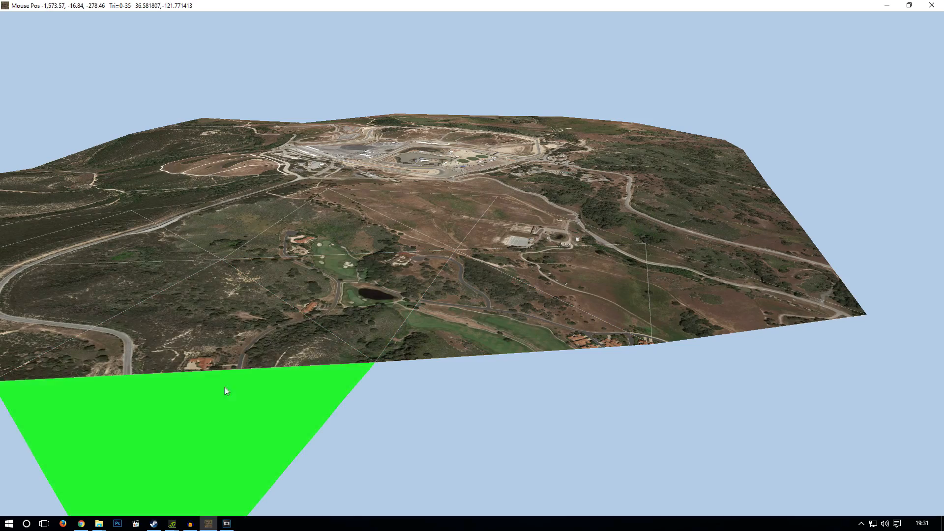
drag(388, 399, 709, 386)
scroll(810, 350, down, 3)
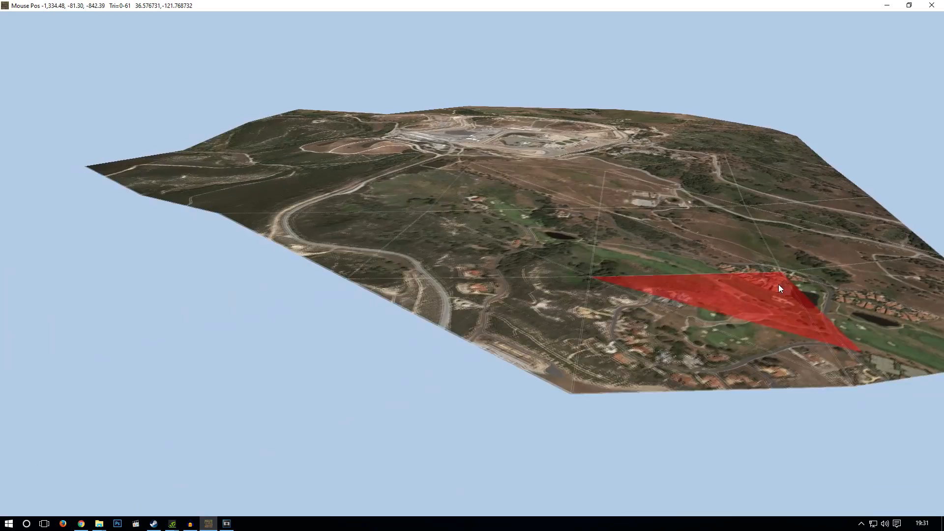
middle_drag(757, 284, 366, 146)
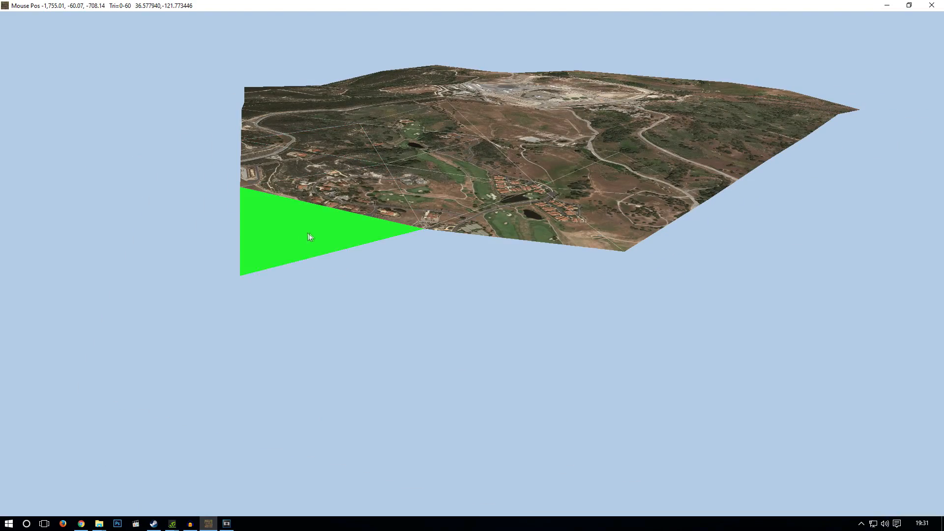
scroll(491, 284, up, 2)
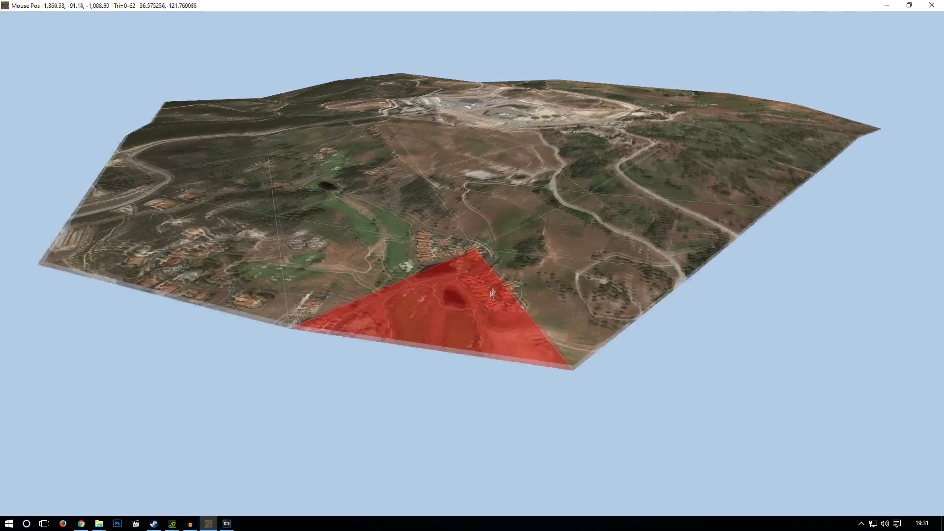
Examine the extended terrain from a low angle and the circuit from above.
scroll(424, 353, up, 3)
middle_drag(397, 326, 442, 211)
scroll(548, 307, up, 4)
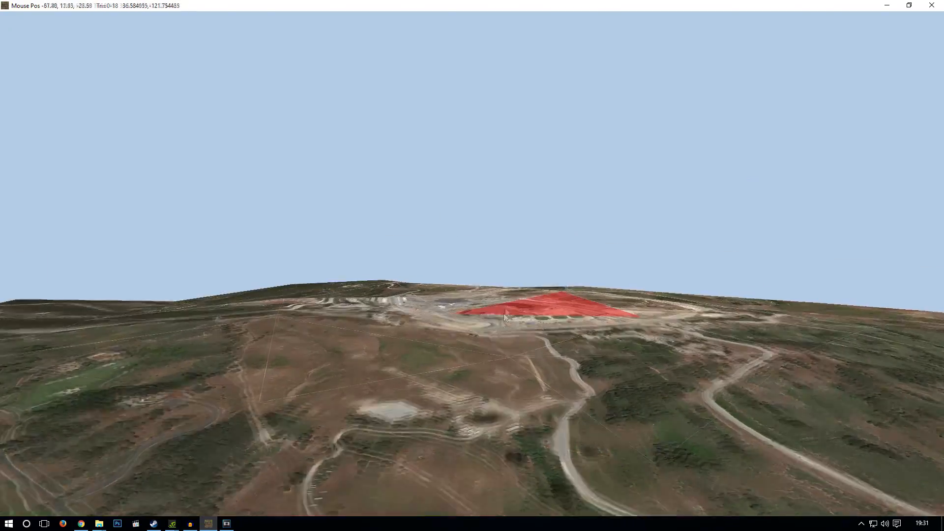
middle_drag(465, 421, 577, 302)
scroll(578, 302, down, 4)
middle_drag(428, 250, 479, 326)
scroll(473, 353, down, 2)
Use Circle Subdivision with a reduced circle to add terrain detail along the circuit, paddock and infield.
mouse_move(230, 44)
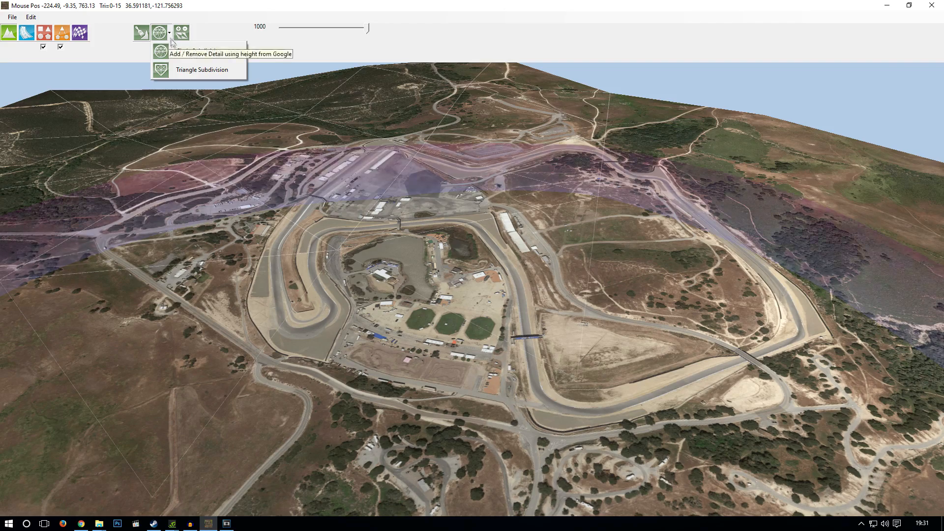
click(196, 51)
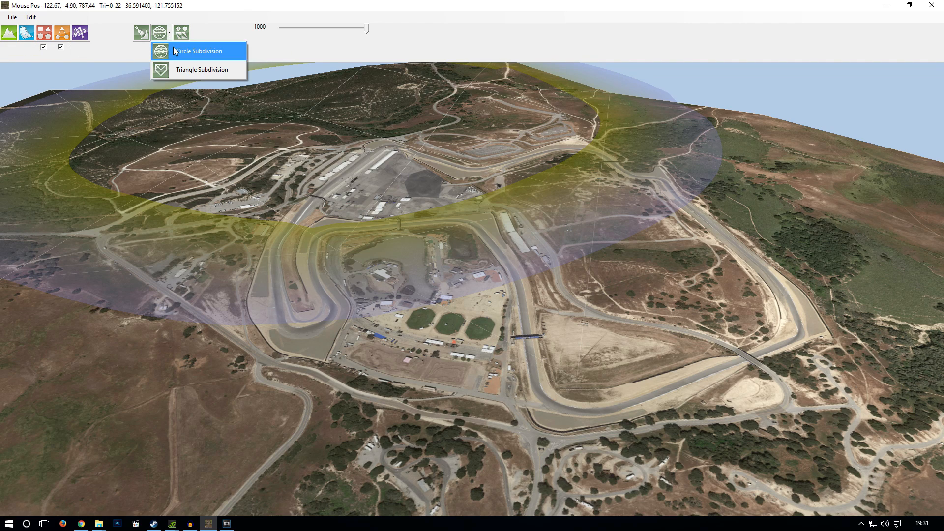
click(174, 51)
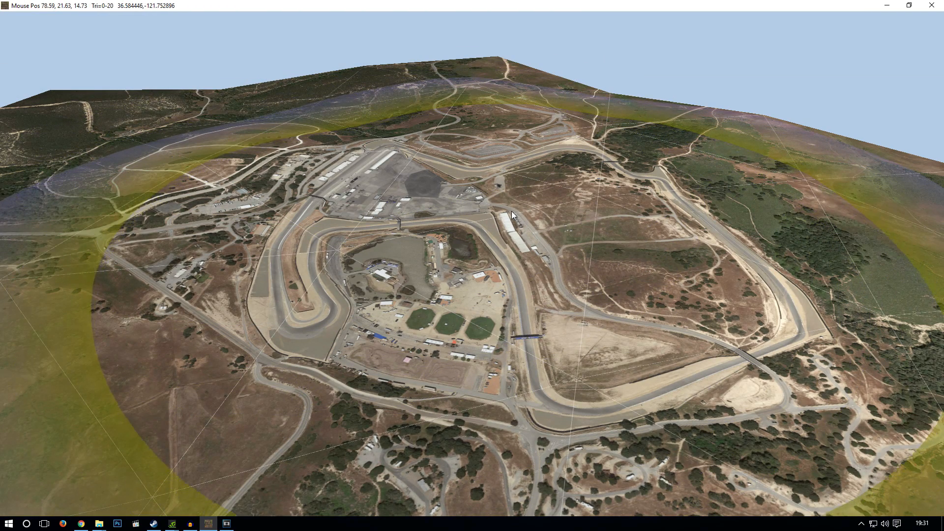
scroll(509, 216, down, 5)
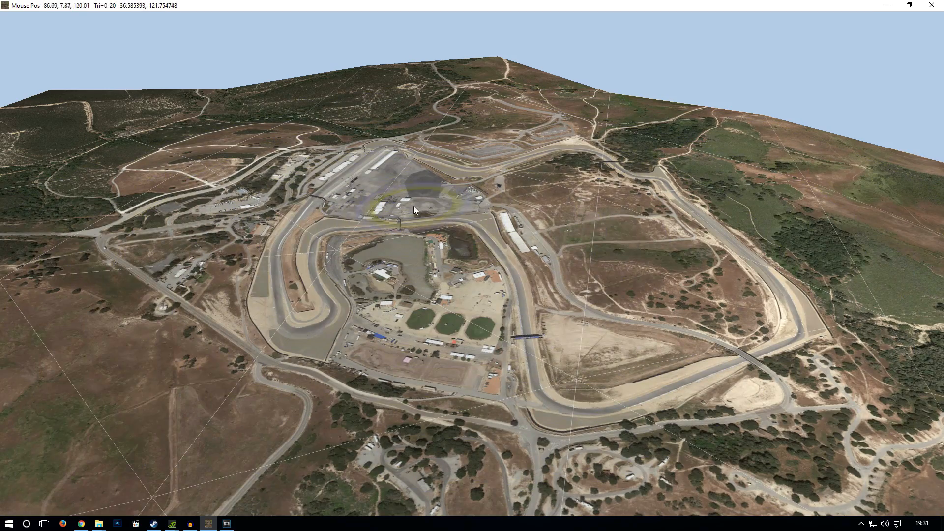
scroll(513, 231, up, 5)
scroll(556, 256, down, 4)
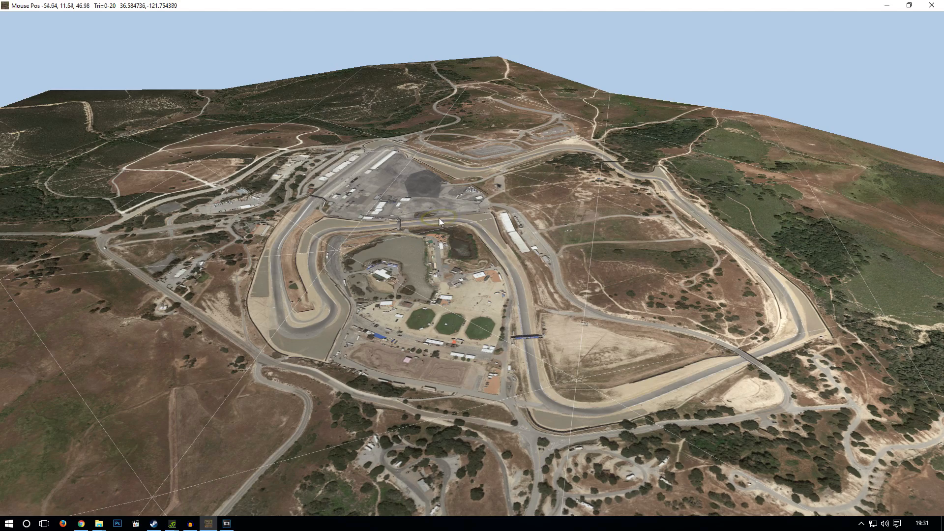
middle_drag(441, 218, 456, 251)
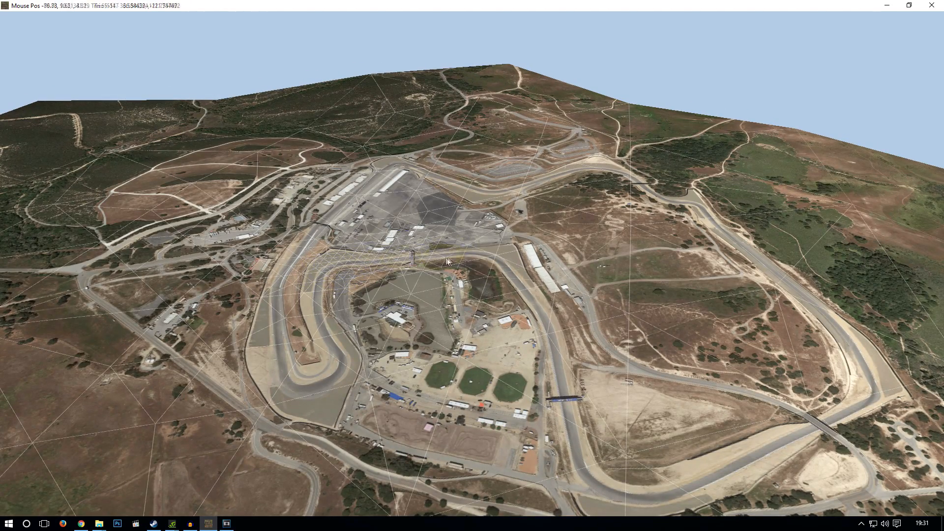
click(494, 261)
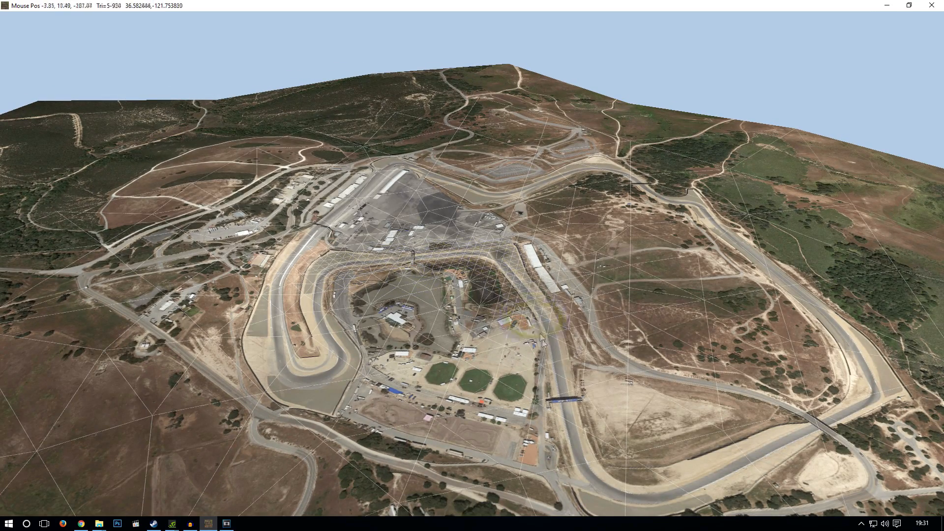
middle_drag(558, 329, 488, 318)
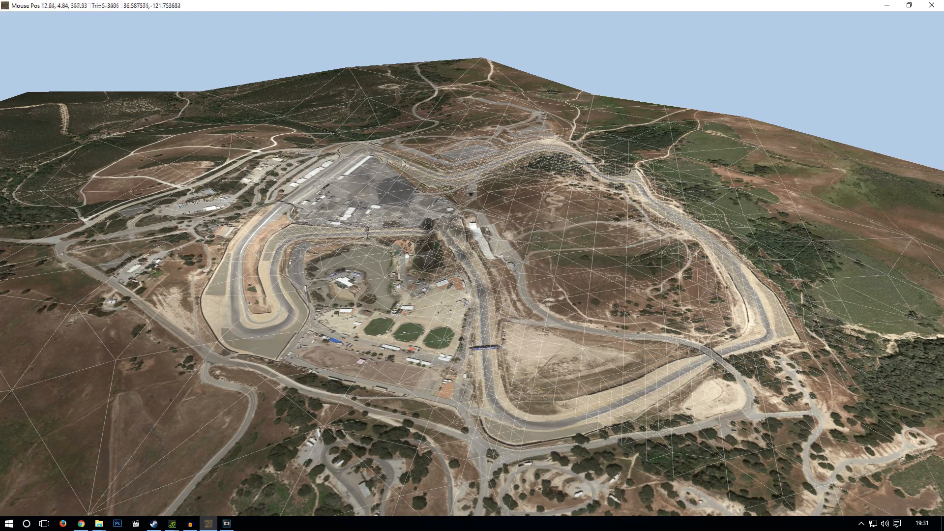
middle_drag(275, 276, 372, 316)
middle_drag(482, 333, 551, 311)
Examine the subdivided terrain near ground level across the paddock and along the track.
key(w)
key(w)
key(w)
middle_drag(486, 309, 615, 302)
scroll(594, 268, down, 3)
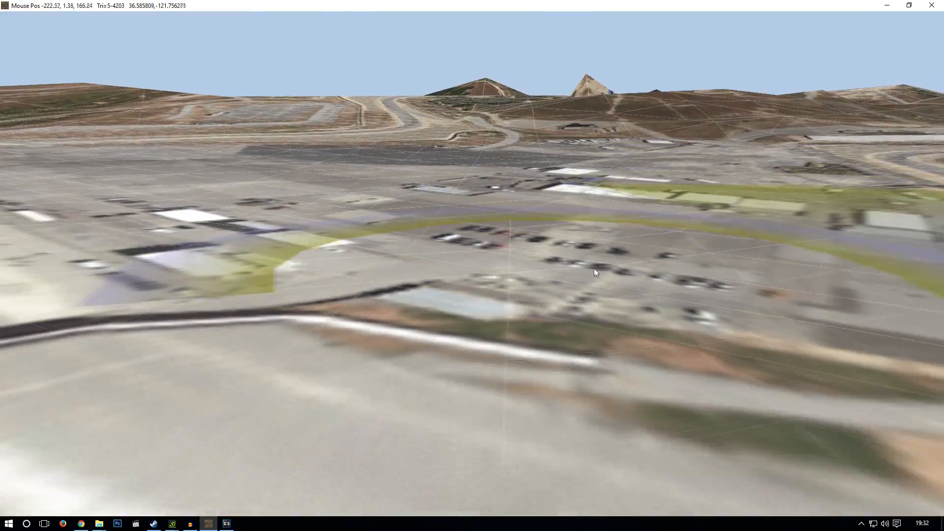
key(w)
scroll(589, 248, up, 3)
right_drag(432, 169, 628, 182)
mouse_move(628, 182)
middle_down()
mouse_move(583, 194)
mouse_move(621, 187)
middle_up()
scroll(582, 200, up, 2)
scroll(621, 188, down, 3)
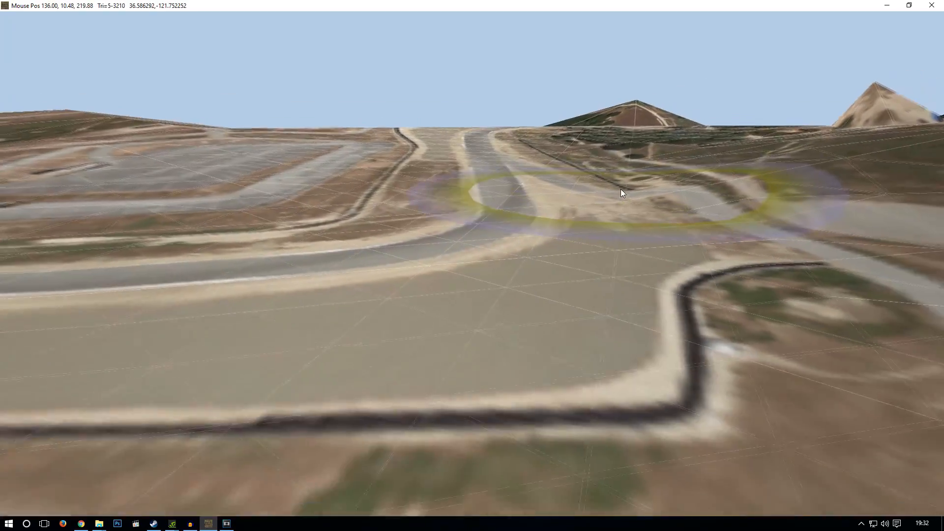
Inspect the subdivided hillside section around the bridge and S-bend, checking the shape of its slopes.
right_drag(618, 167, 380, 259)
scroll(513, 197, down, 3)
mouse_move(379, 259)
middle_down()
mouse_move(492, 257)
mouse_move(543, 272)
mouse_move(490, 260)
middle_up()
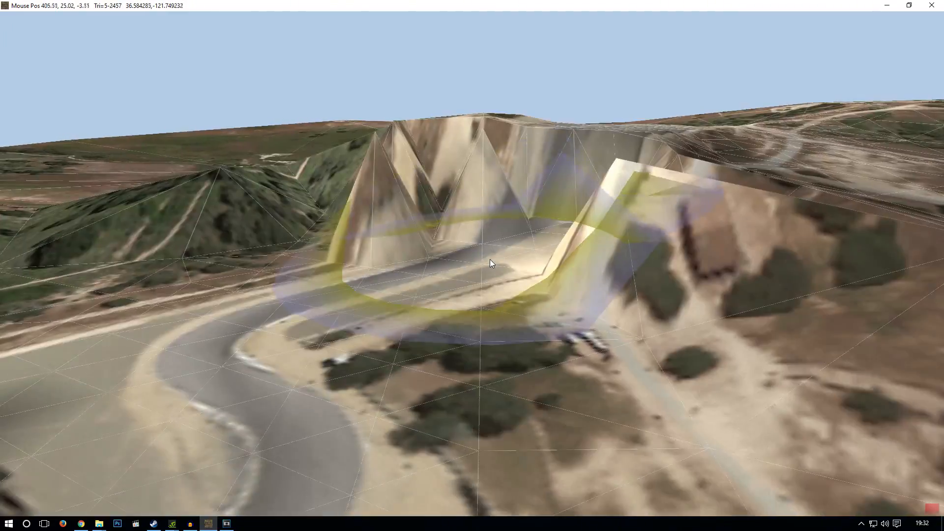
scroll(491, 260, down, 3)
right_drag(467, 277, 496, 226)
drag(497, 227, 426, 240)
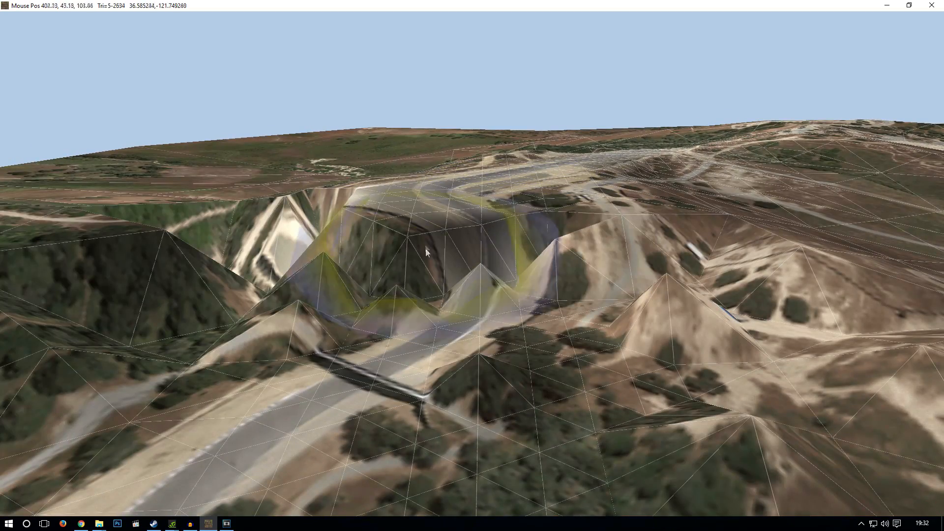
key(ctrl+z)
right_drag(617, 319, 670, 257)
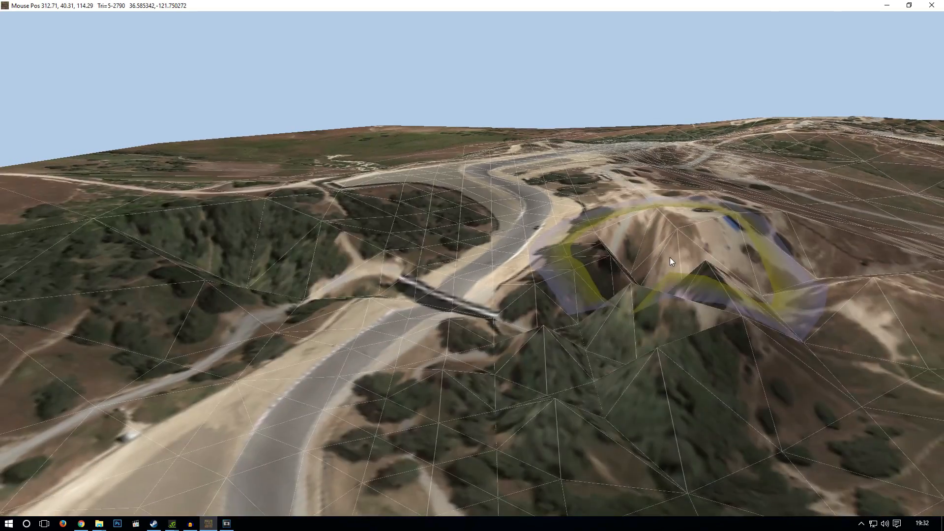
drag(670, 258, 597, 320)
right_drag(597, 320, 580, 223)
mouse_move(541, 262)
right_down()
mouse_move(354, 224)
mouse_move(527, 293)
mouse_move(644, 161)
right_up()
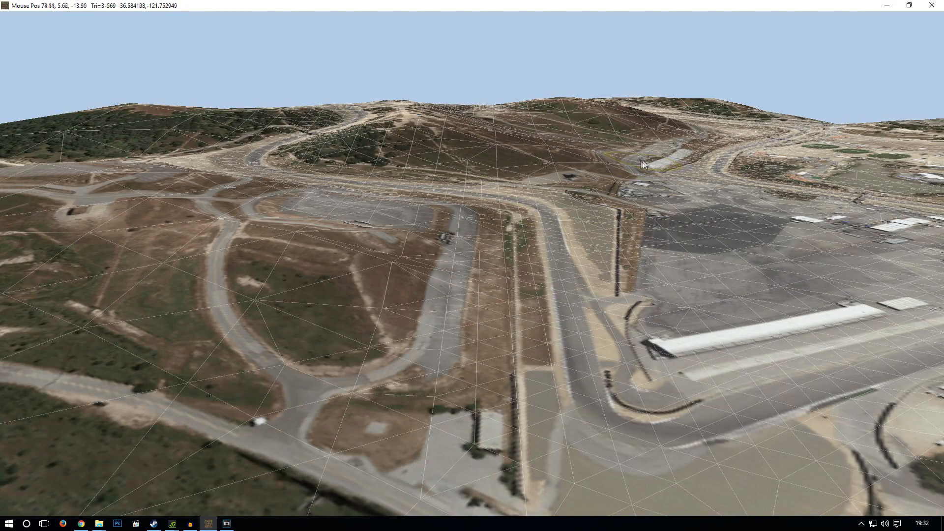
Use Circle Subdivision with a smaller circle to add finer terrain detail along the S-bend beyond the footbridge.
right_drag(442, 136, 742, 333)
right_drag(390, 185, 455, 296)
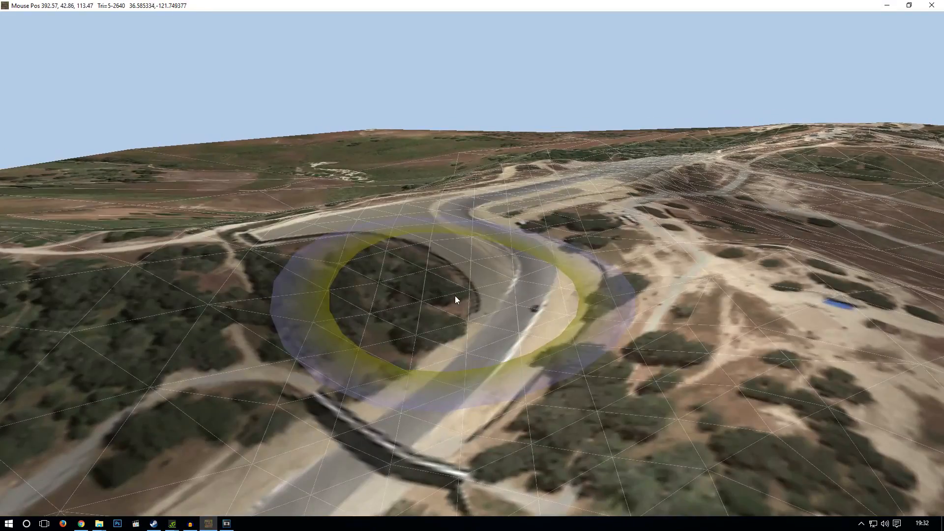
scroll(553, 295, up, 3)
scroll(573, 303, down, 6)
scroll(548, 282, up, 5)
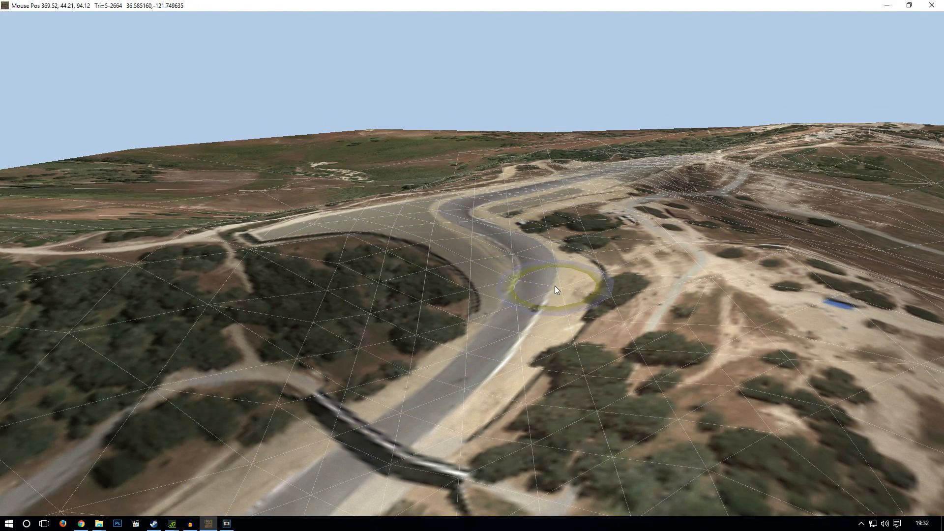
right_drag(632, 183, 571, 188)
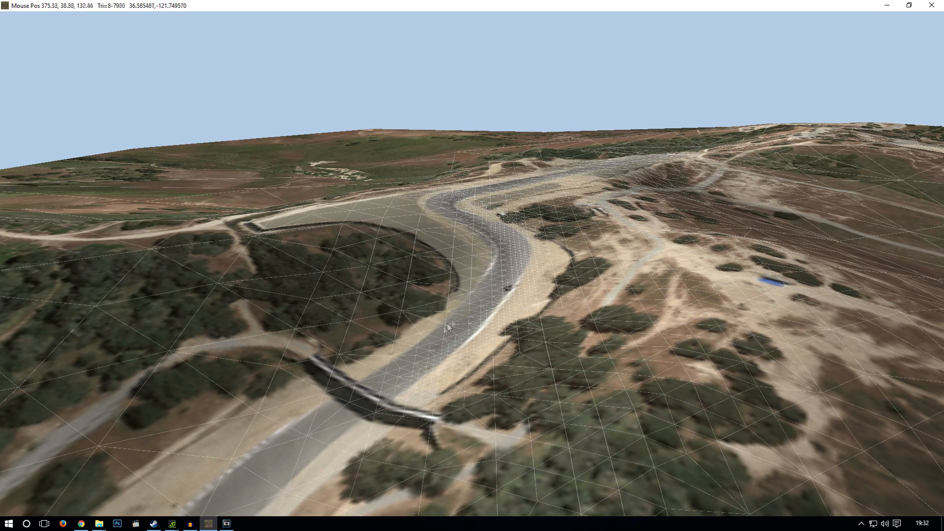
right_drag(379, 341, 423, 289)
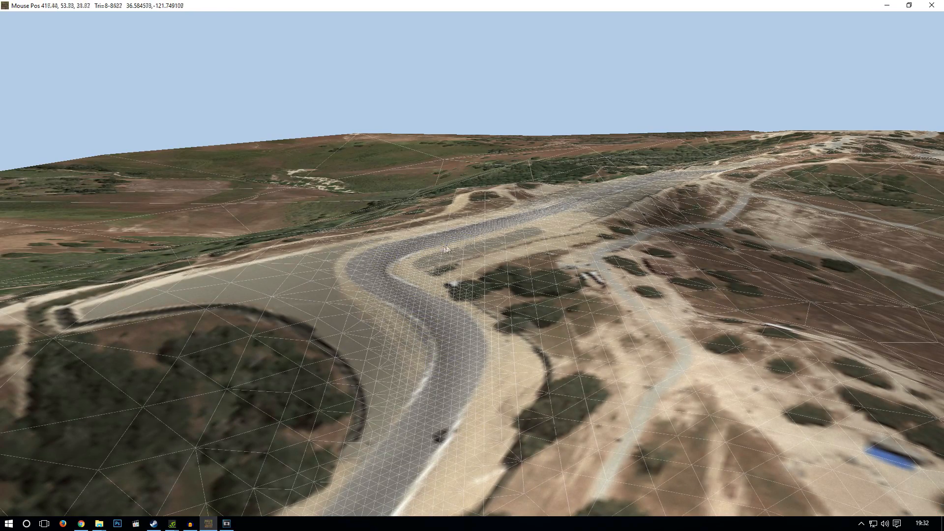
right_drag(444, 246, 501, 165)
Examine the subdivided S-bend at close range from the footbridge through both bends and across the adjoining hillside.
scroll(486, 235, up, 5)
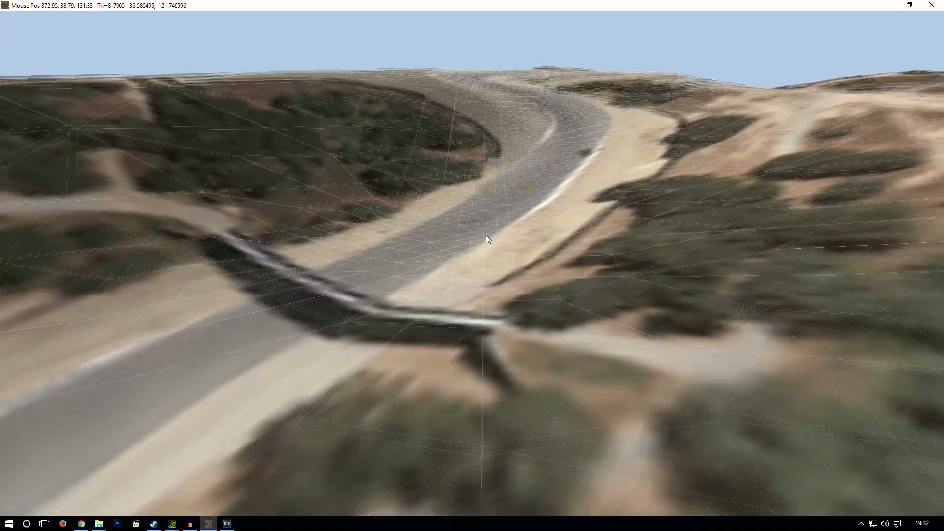
scroll(486, 235, up, 3)
scroll(487, 236, down, 4)
right_drag(518, 158, 369, 308)
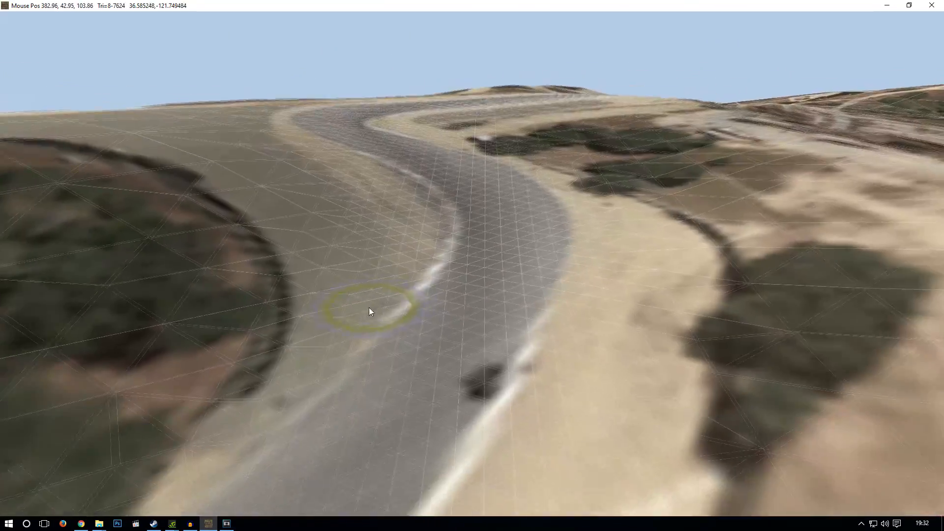
scroll(369, 307, down, 4)
right_drag(567, 206, 302, 210)
scroll(302, 209, down, 3)
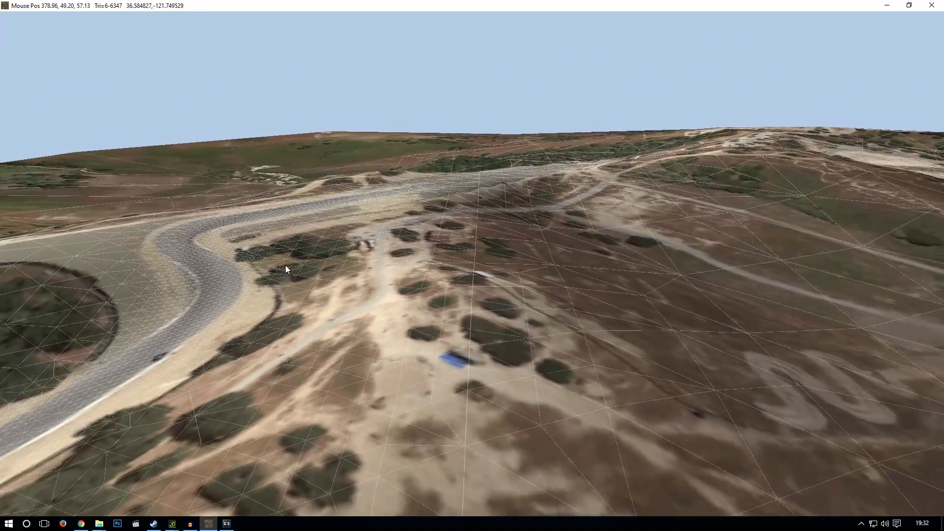
right_drag(286, 266, 302, 243)
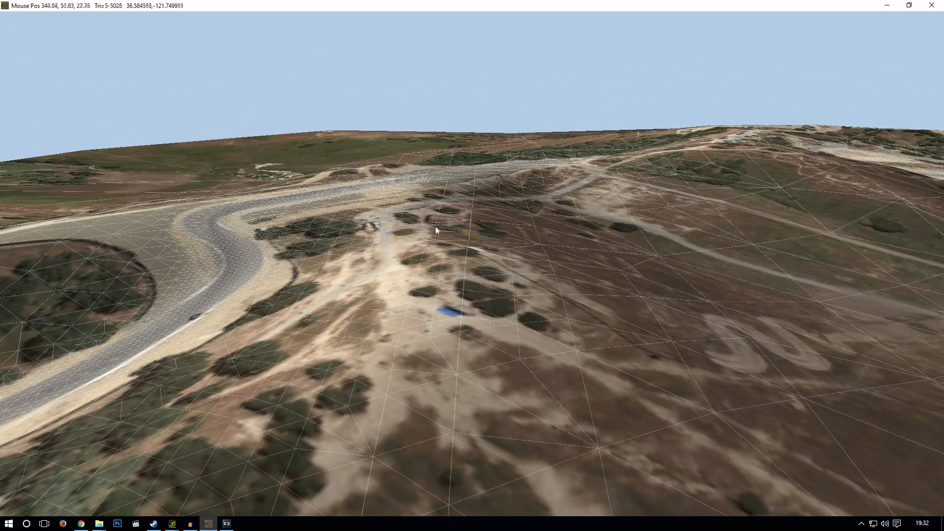
Follow the track over the hilltop and down to the road bridge, checking the terrain mesh along it.
right_drag(638, 201, 462, 444)
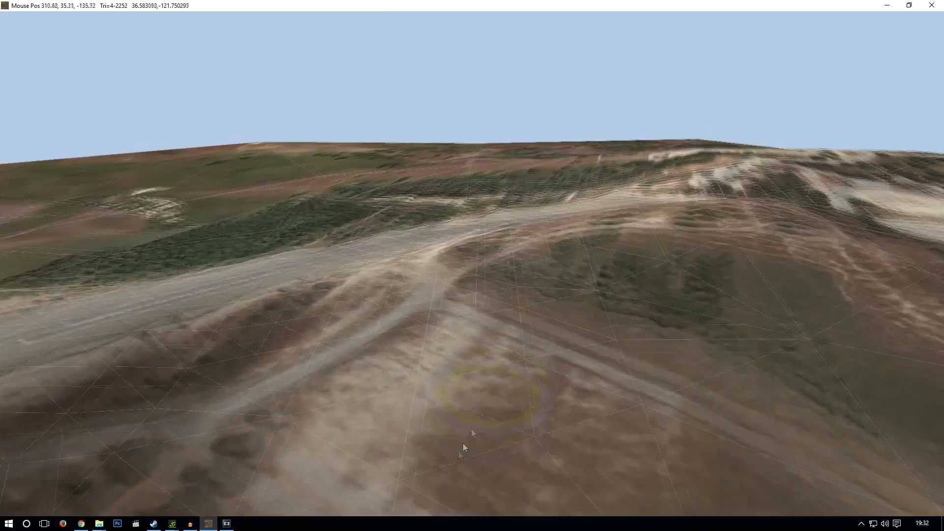
scroll(500, 298, down, 2)
right_drag(499, 298, 492, 378)
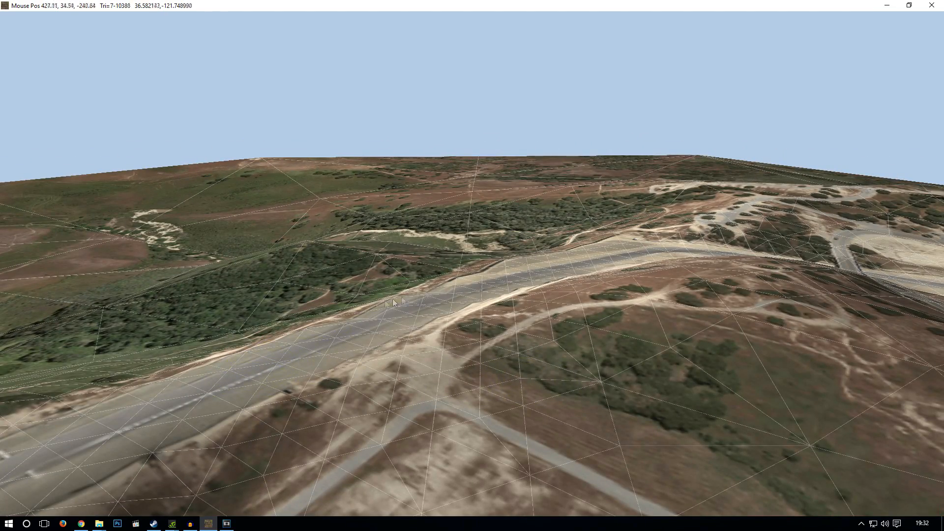
right_drag(353, 323, 524, 447)
middle_drag(524, 447, 627, 468)
right_drag(470, 268, 644, 336)
scroll(644, 335, up, 2)
middle_drag(624, 319, 656, 301)
scroll(563, 288, up, 3)
right_drag(396, 258, 494, 428)
mouse_move(494, 428)
middle_down()
mouse_move(497, 434)
mouse_move(503, 398)
middle_up()
scroll(502, 428, up, 3)
scroll(504, 431, up, 2)
mouse_move(503, 398)
right_down()
mouse_move(656, 234)
mouse_move(651, 210)
right_up()
scroll(654, 199, down, 3)
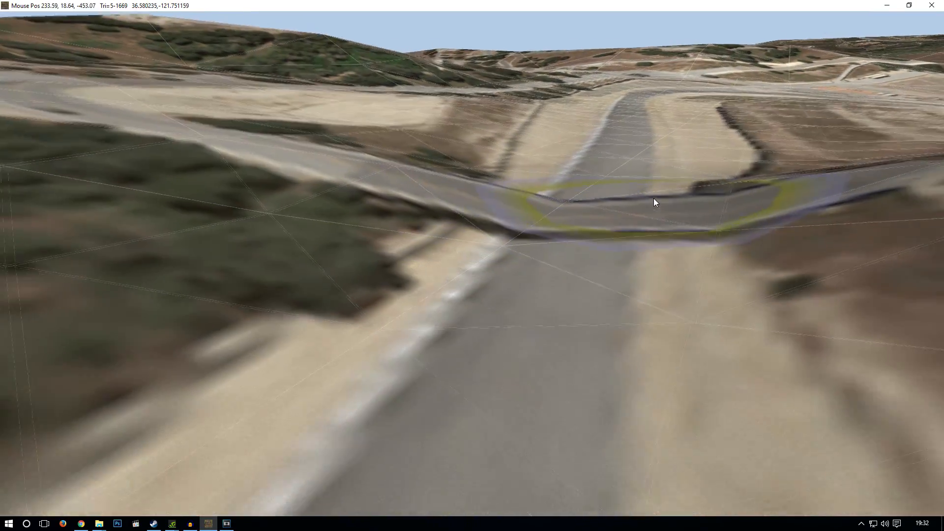
Subdivide the terrain along the road that crosses over the track at the bridge.
right_drag(632, 167, 501, 394)
middle_drag(501, 393, 82, 413)
middle_drag(413, 286, 570, 299)
scroll(540, 311, down, 3)
scroll(516, 327, down, 2)
mouse_move(516, 327)
right_down()
mouse_move(429, 342)
mouse_move(481, 290)
right_up()
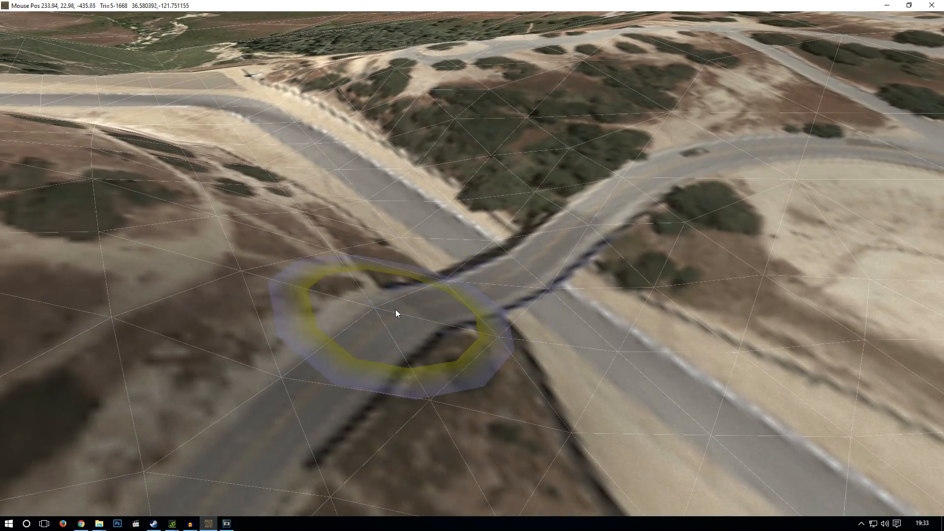
drag(396, 309, 580, 250)
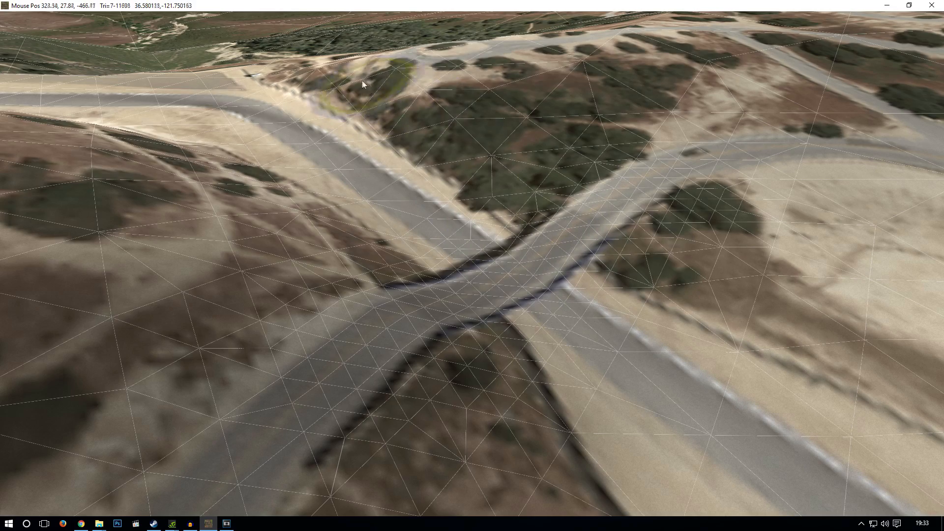
Subdivide the terrain in the gravel trap on the outside of the bend beyond the road bridge.
right_drag(473, 351, 730, 337)
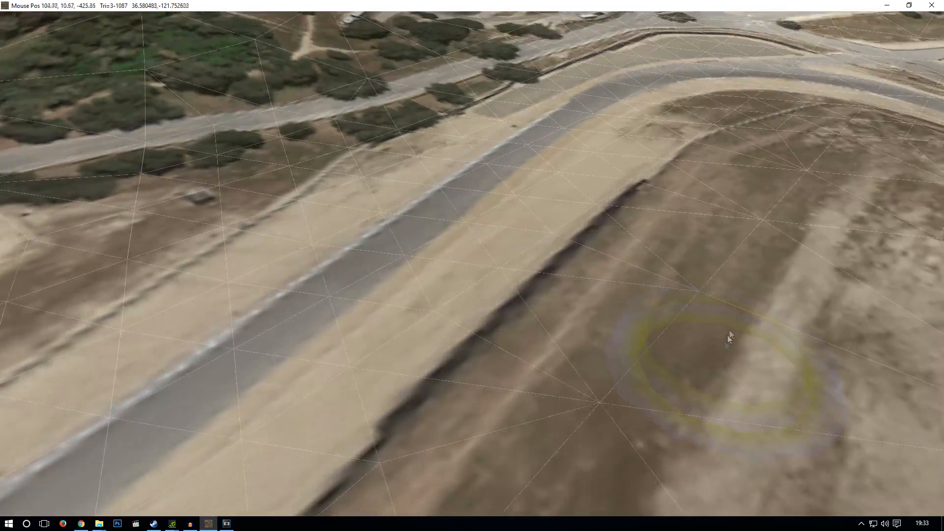
middle_drag(729, 337, 681, 208)
right_drag(680, 208, 331, 334)
middle_drag(603, 157, 598, 137)
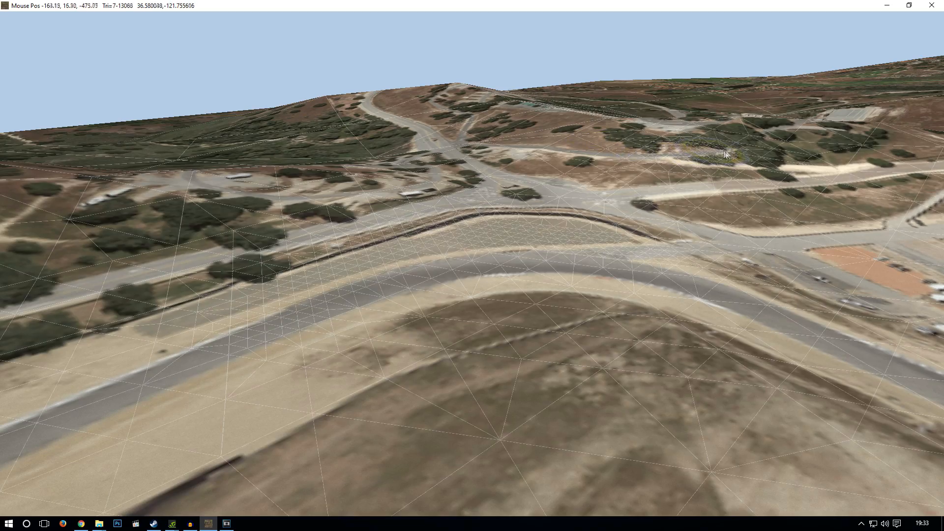
Subdivide the terrain around the hairpin, including the outer gravel traps.
middle_drag(468, 148, 670, 152)
right_drag(547, 132, 427, 417)
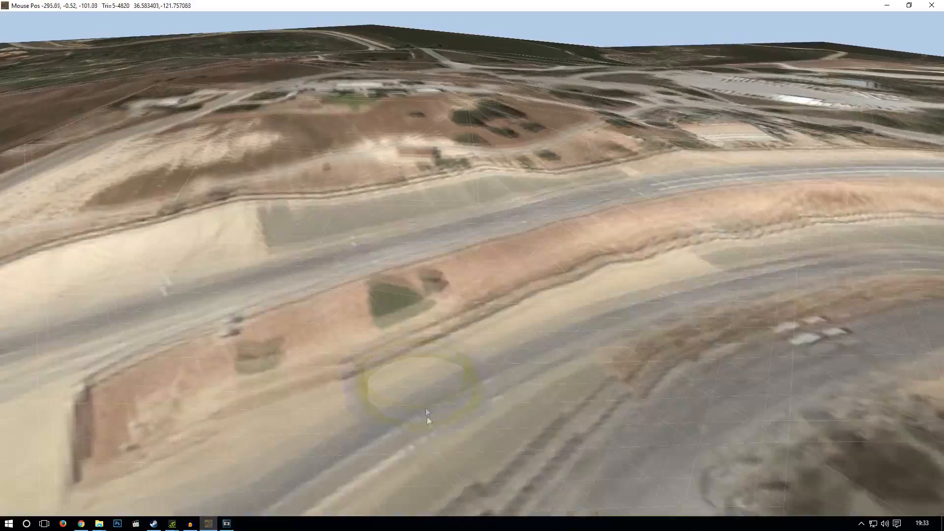
scroll(412, 347, up, 3)
scroll(412, 347, up, 3)
middle_drag(439, 332, 163, 302)
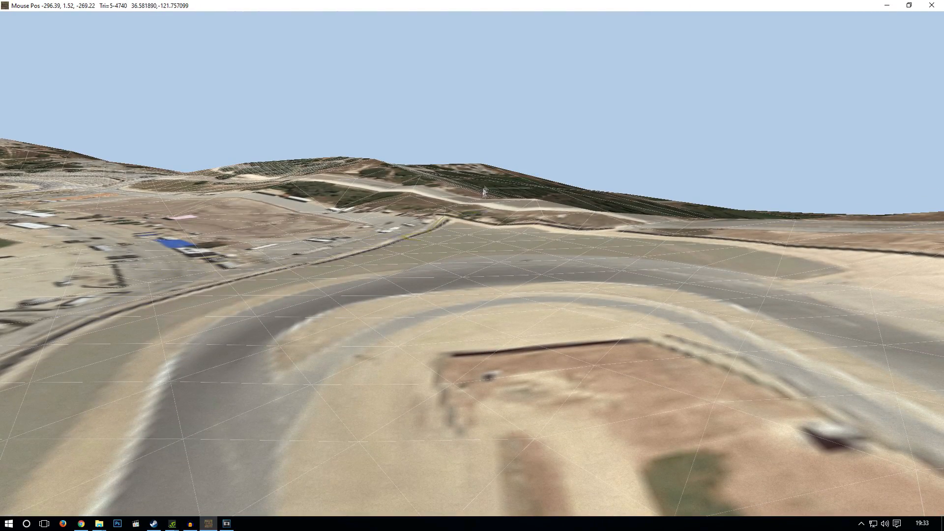
right_drag(476, 171, 447, 279)
right_drag(447, 379, 430, 248)
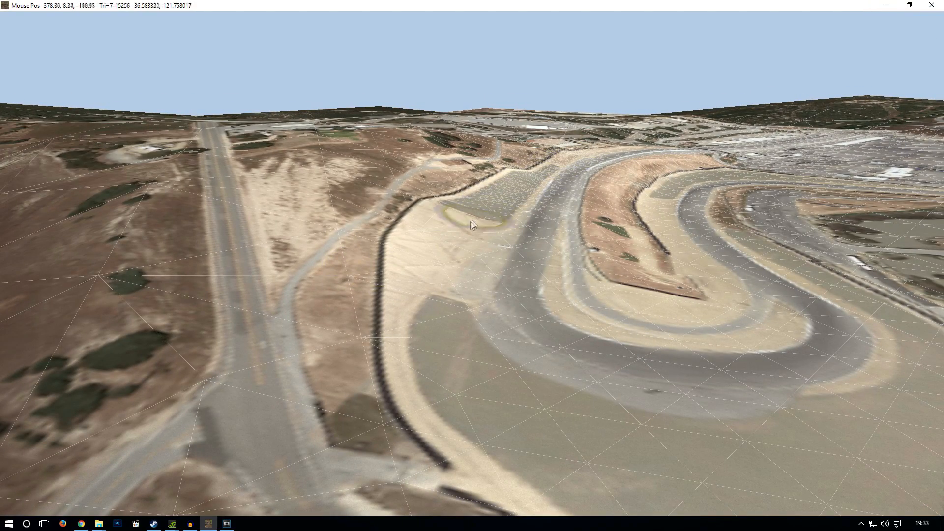
right_drag(589, 295, 511, 388)
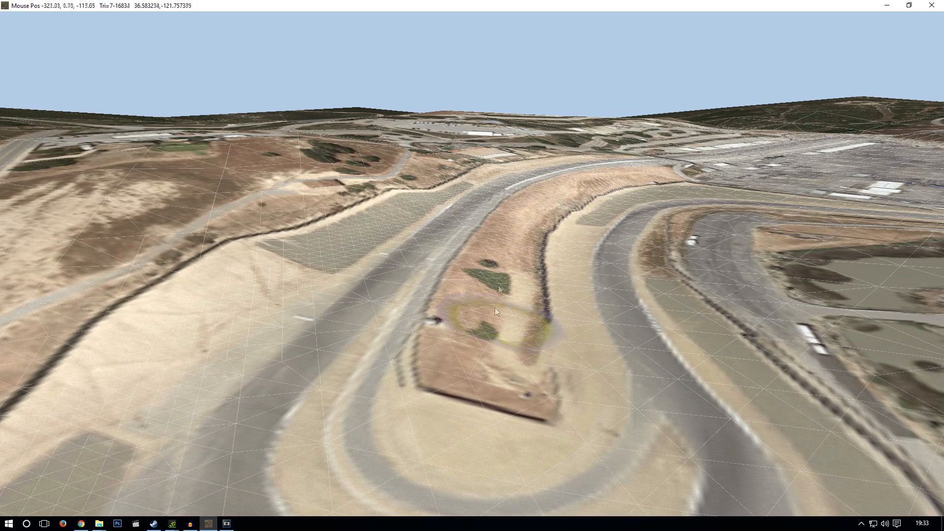
right_drag(524, 312, 440, 323)
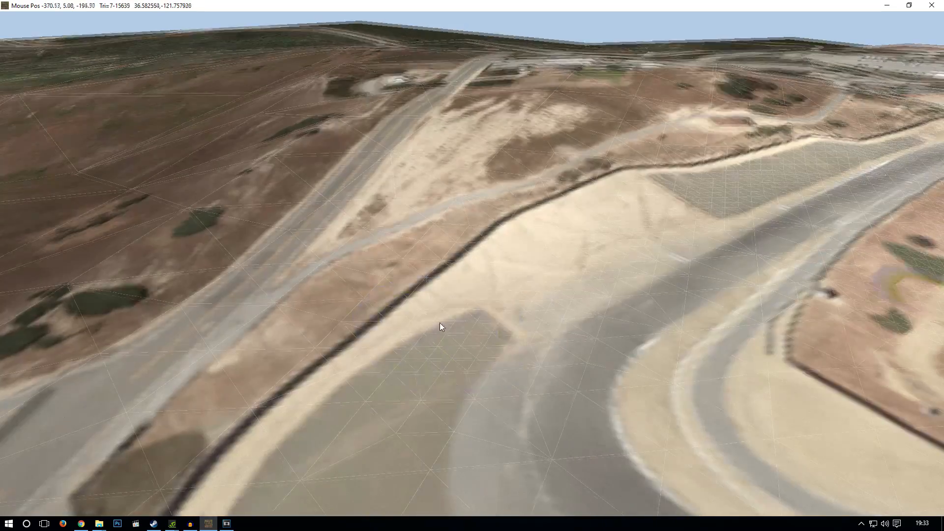
Subdivide the track and gravel trap through the bends between the paddock and the infield lake.
key(s)
key(d)
right_drag(473, 294, 548, 202)
key(w)
key(w)
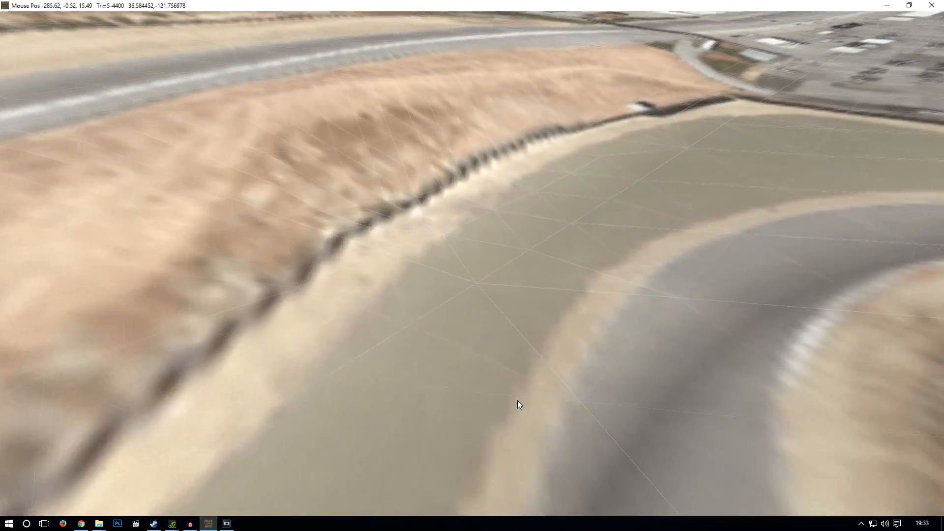
right_drag(517, 400, 498, 370)
key(w)
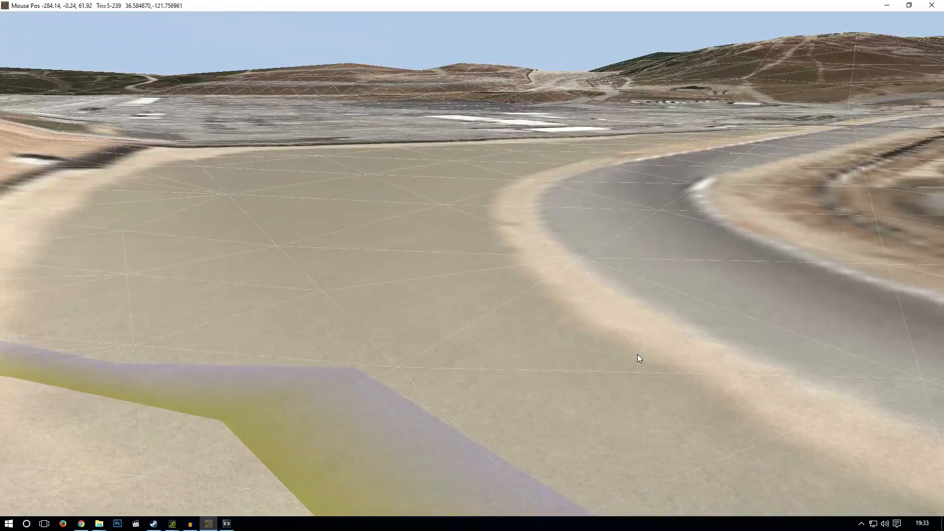
mouse_move(637, 354)
right_down()
mouse_move(734, 347)
mouse_move(862, 363)
mouse_move(654, 354)
mouse_move(635, 274)
mouse_move(455, 381)
right_up()
key(d)
middle_drag(630, 228, 480, 399)
right_drag(674, 237, 721, 236)
middle_drag(720, 236, 509, 349)
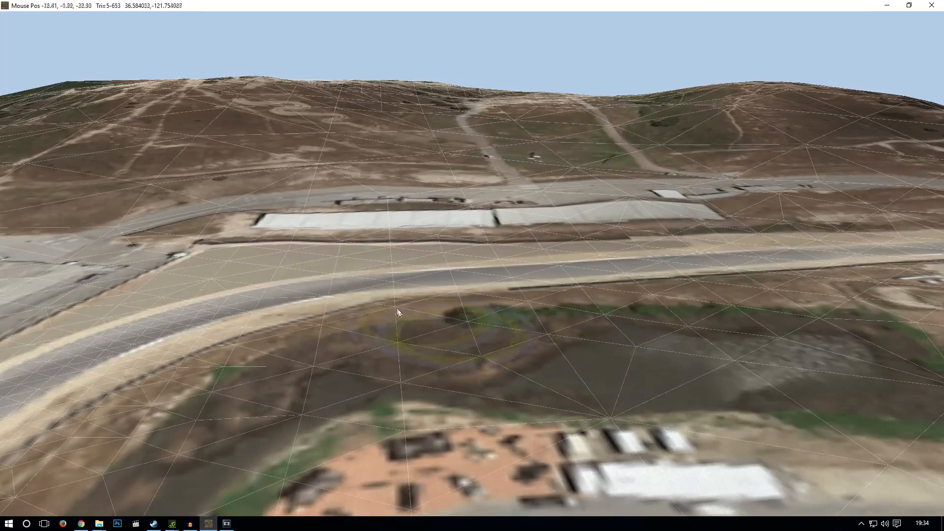
Continue subdividing the terrain along the straight past the white grandstands towards the blue bridge over the track.
middle_drag(683, 263, 394, 315)
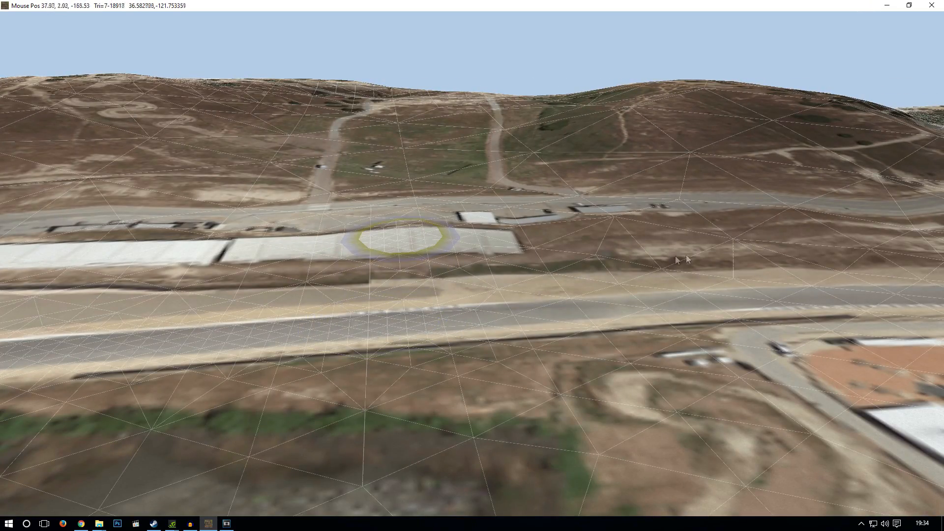
middle_drag(877, 236, 285, 327)
middle_drag(790, 337, 352, 330)
middle_drag(743, 375, 340, 369)
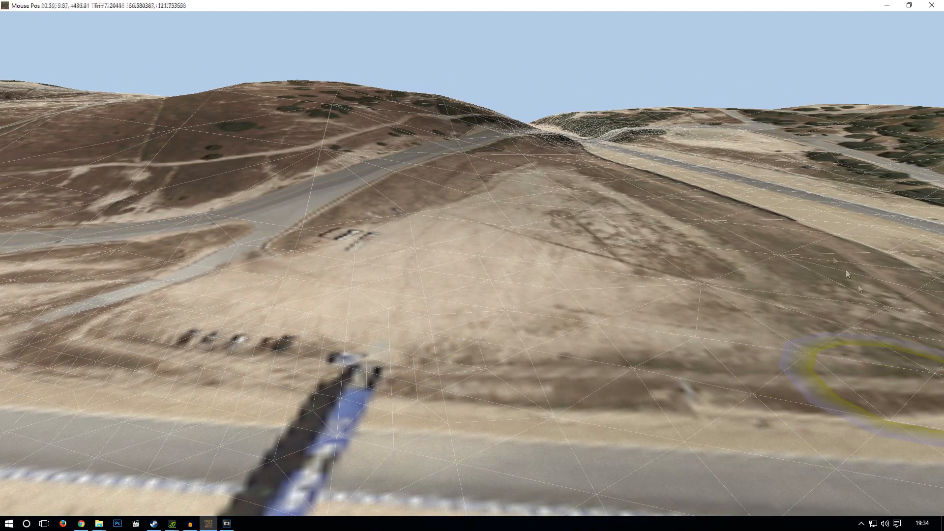
middle_drag(526, 249, 234, 257)
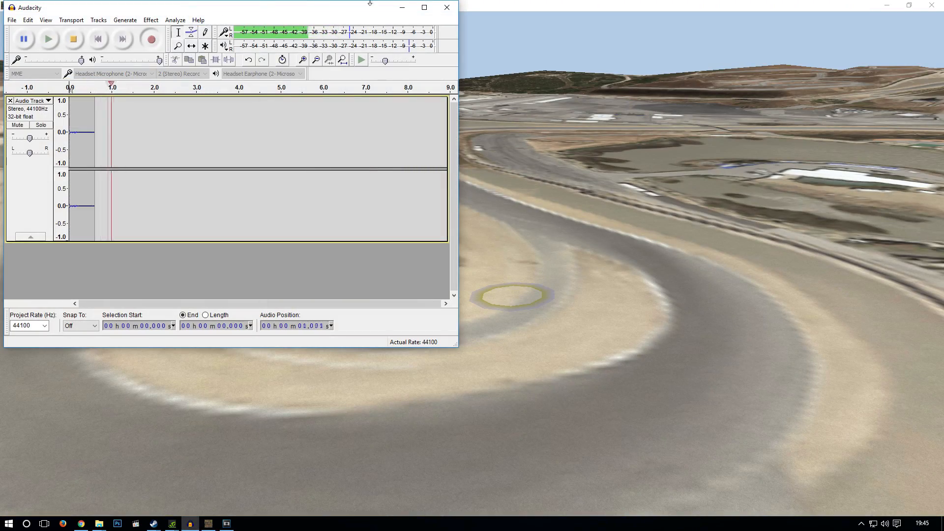
Examine the refined terrain around the hairpin and towards the infield lake with the wireframe hidden.
click(447, 7)
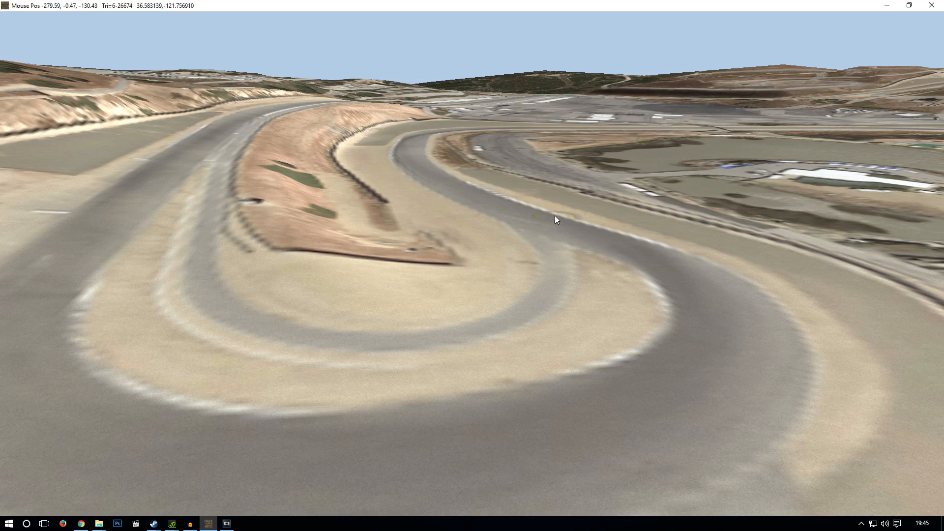
middle_drag(555, 215, 535, 210)
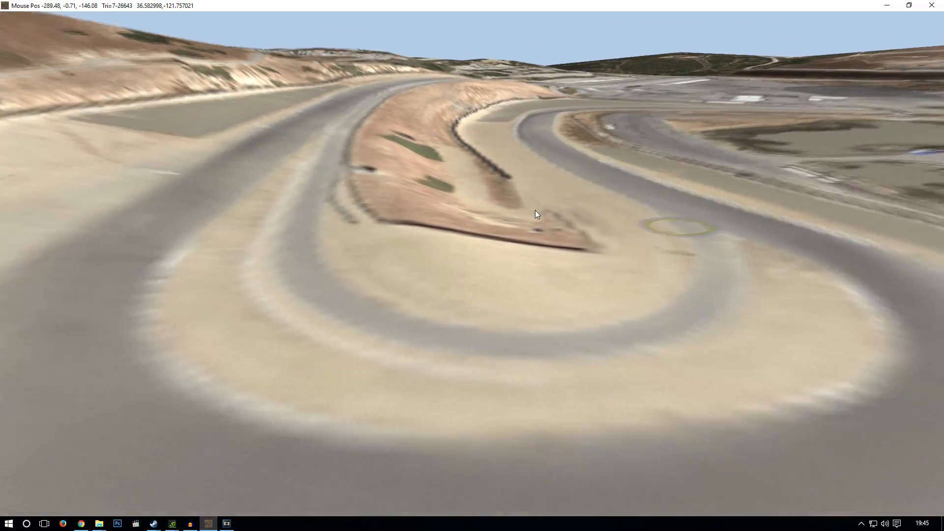
scroll(535, 210, up, 5)
scroll(535, 210, down, 5)
drag(366, 127, 464, 131)
middle_drag(464, 132, 571, 139)
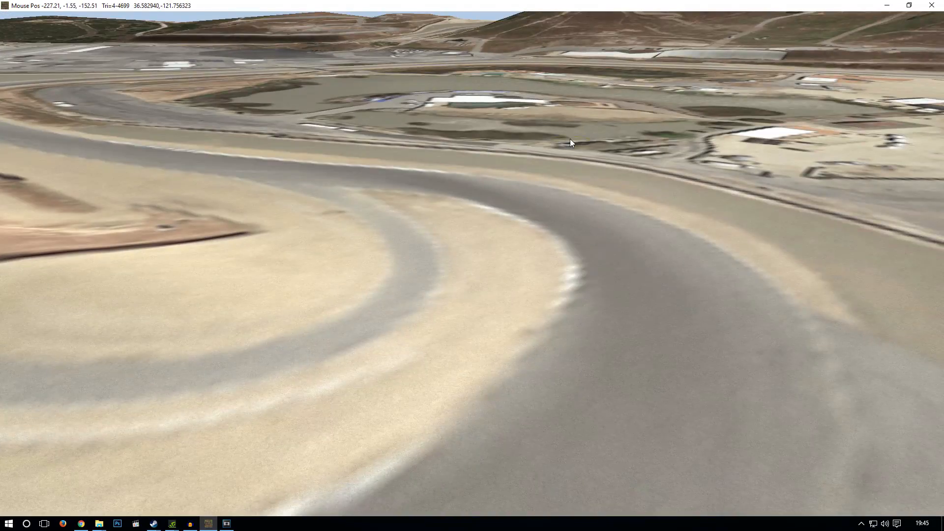
scroll(570, 139, down, 5)
Examine the refined terrain along the uphill section and the parking area, ending with an overview of the paddock.
drag(487, 64, 435, 239)
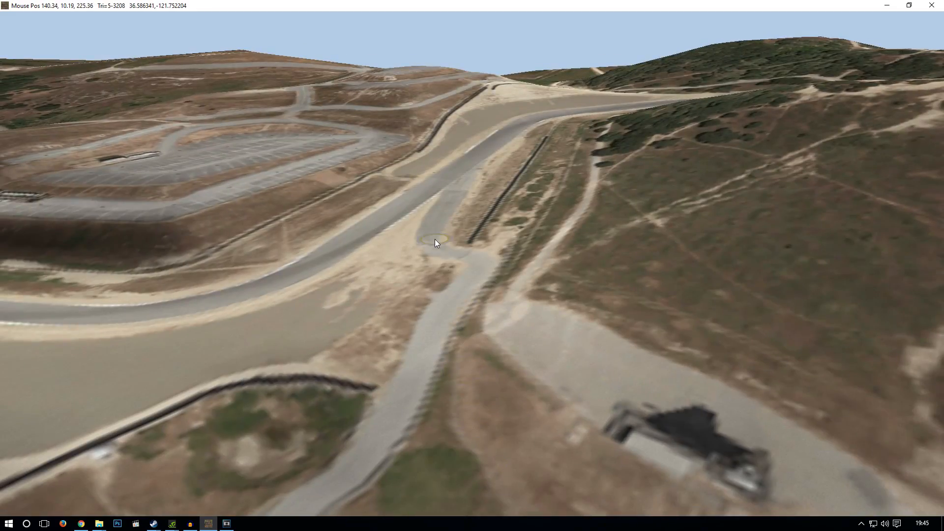
middle_drag(435, 239, 417, 229)
scroll(474, 284, up, 4)
middle_drag(474, 284, 611, 310)
scroll(507, 349, up, 3)
scroll(523, 311, up, 3)
scroll(611, 311, up, 3)
scroll(553, 374, down, 3)
mouse_move(440, 303)
middle_down()
mouse_move(400, 304)
mouse_move(400, 280)
mouse_move(543, 355)
mouse_move(691, 386)
middle_up()
scroll(691, 385, down, 4)
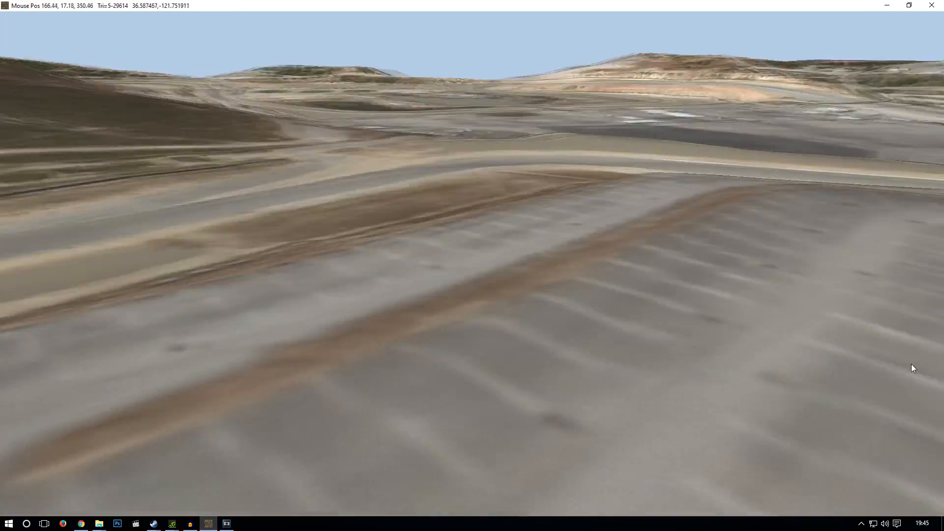
scroll(910, 364, down, 5)
middle_drag(725, 152, 249, 351)
middle_drag(829, 374, 275, 240)
scroll(276, 239, down, 3)
Start a new TarmacDarkAC road on the start straight just before the dark footbridge, about 32 m long.
mouse_move(160, 31)
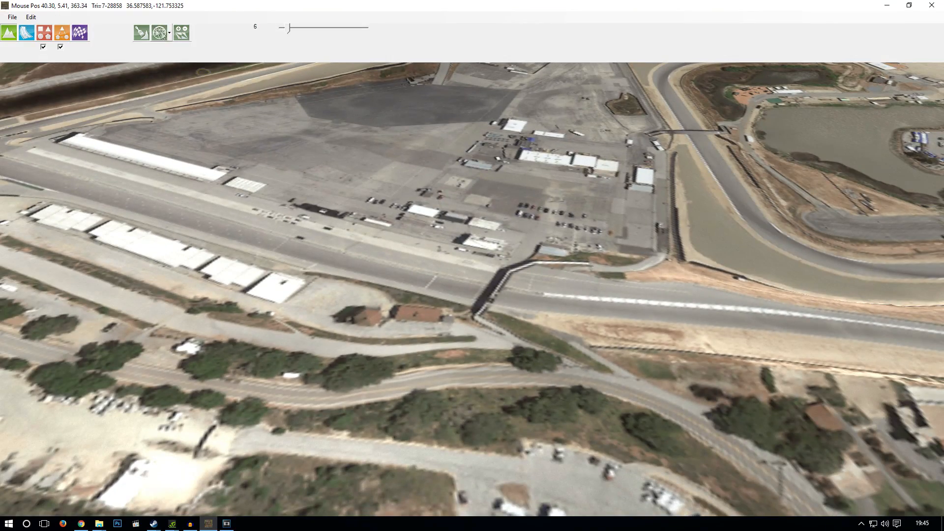
click(32, 31)
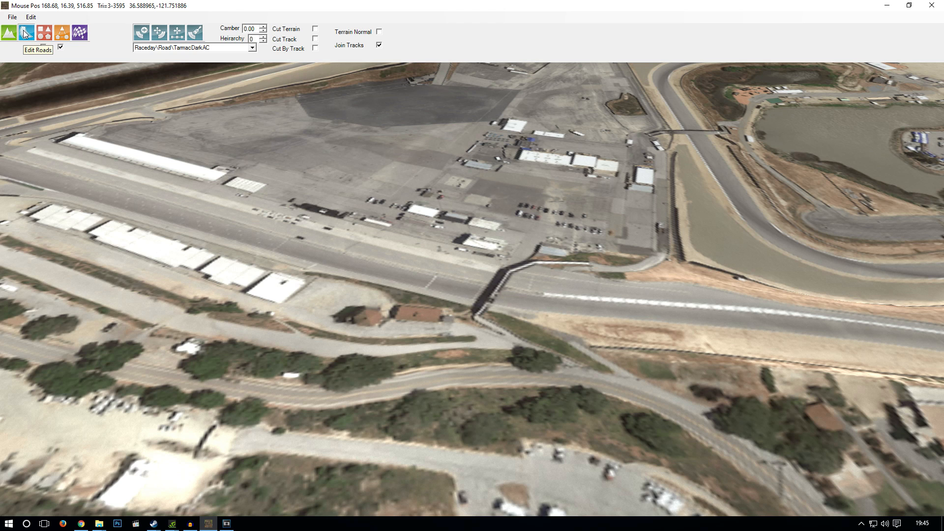
click(145, 34)
middle_drag(437, 185, 190, 219)
middle_drag(246, 243, 318, 226)
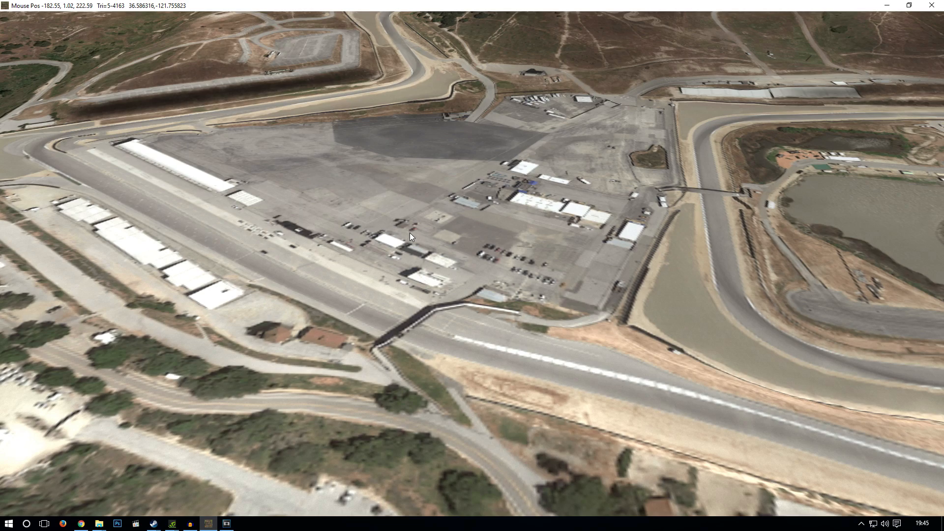
middle_drag(414, 229, 335, 249)
scroll(285, 196, down, 2)
scroll(286, 197, up, 1)
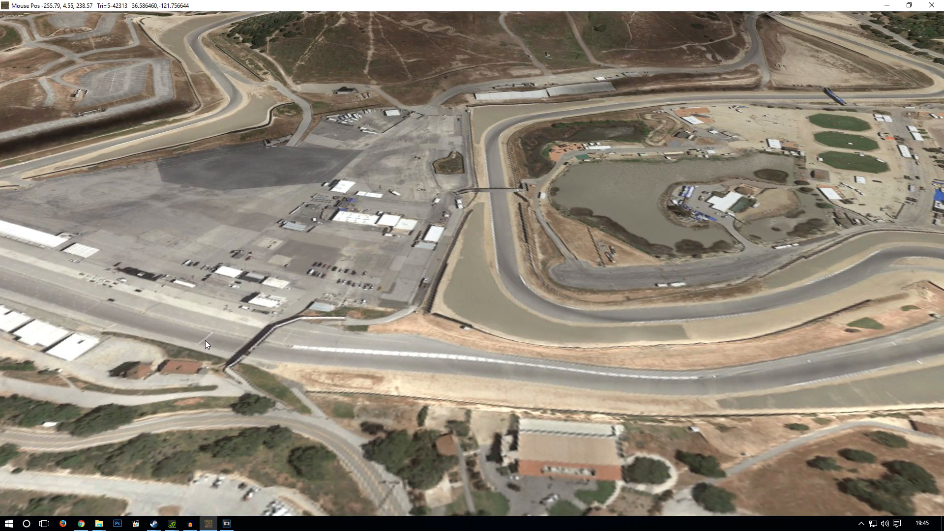
middle_drag(205, 341, 384, 351)
click(383, 351)
click(442, 362)
drag(442, 362, 442, 365)
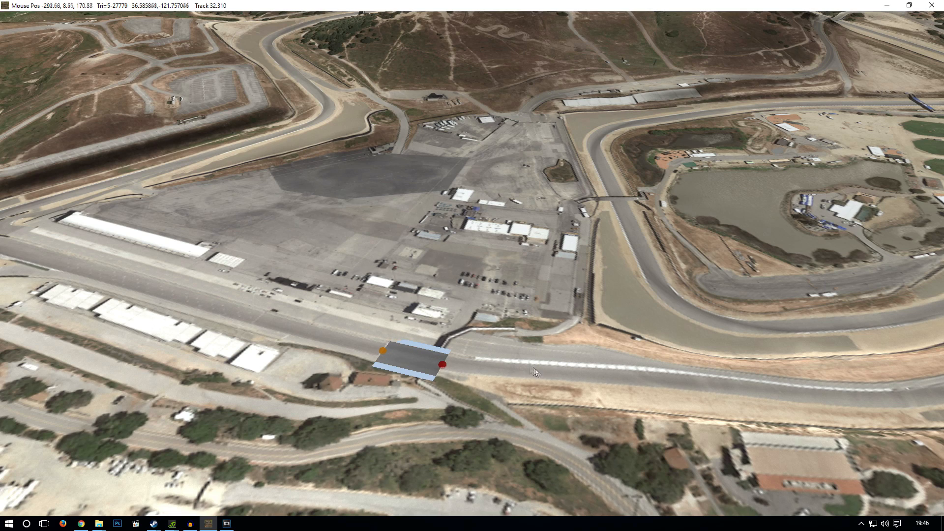
Extend the road under the footbridge and along the curving straight towards the hairpin, to about 327 m.
middle_drag(538, 375, 393, 324)
click(411, 339)
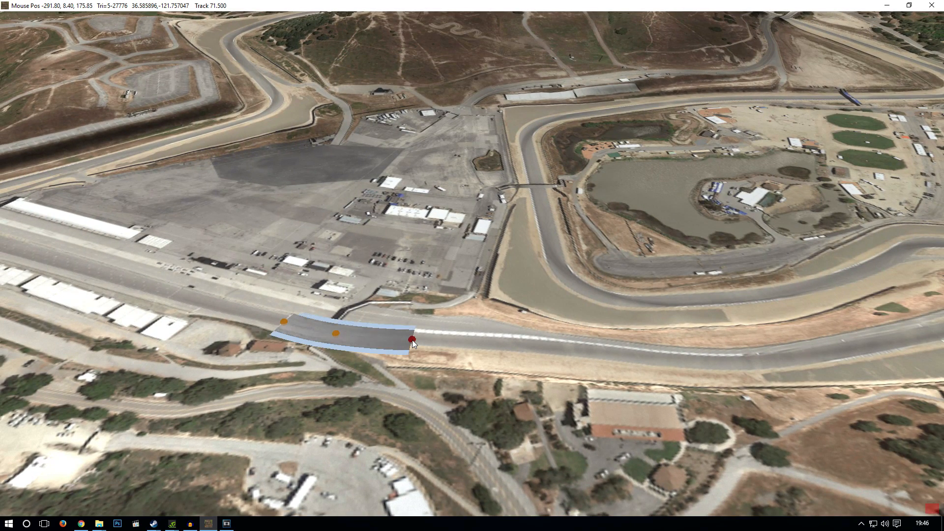
click(545, 344)
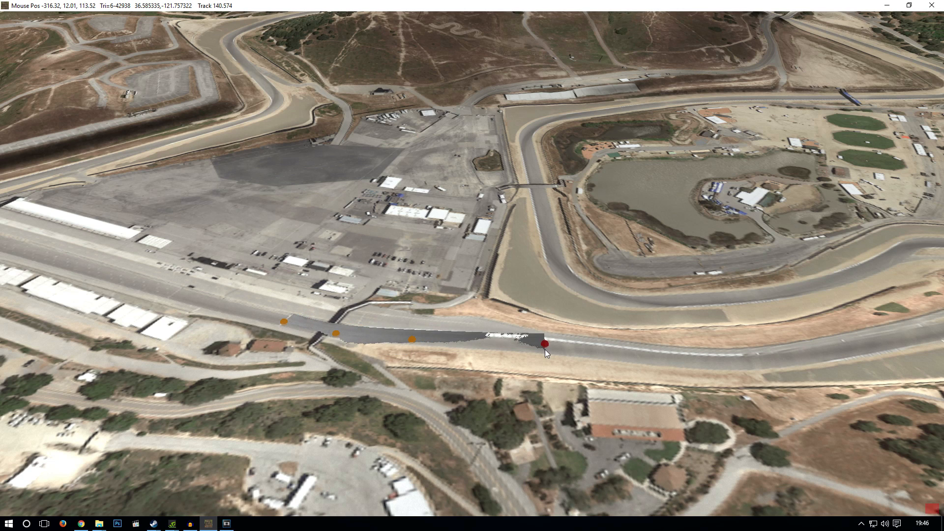
click(545, 349)
click(659, 357)
drag(659, 357, 667, 360)
middle_drag(690, 343, 541, 346)
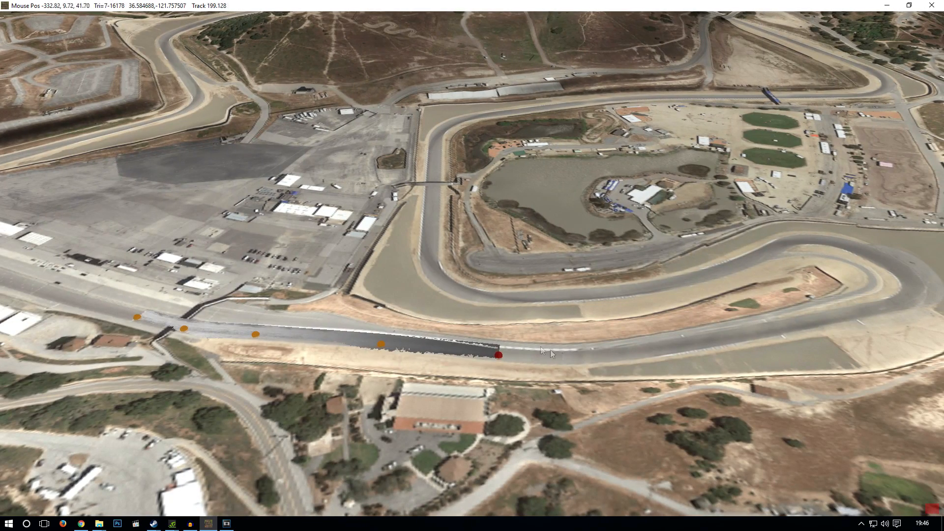
click(612, 354)
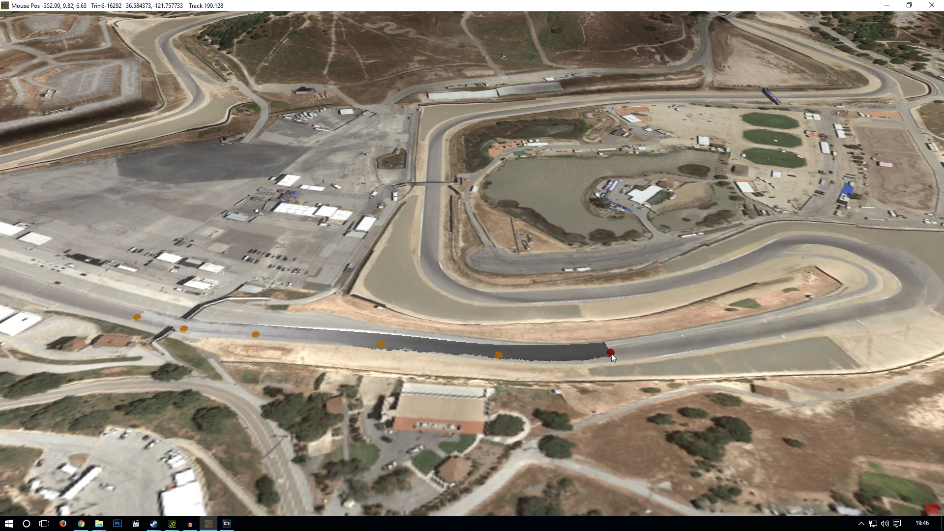
click(742, 337)
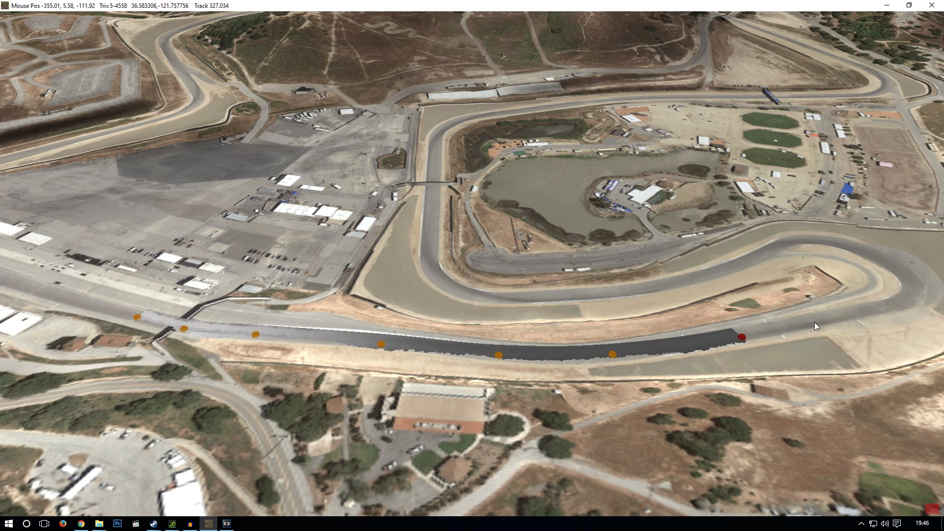
Continue the road to the end of the straight and around the hairpin, to about 508 m.
mouse_move(197, 14)
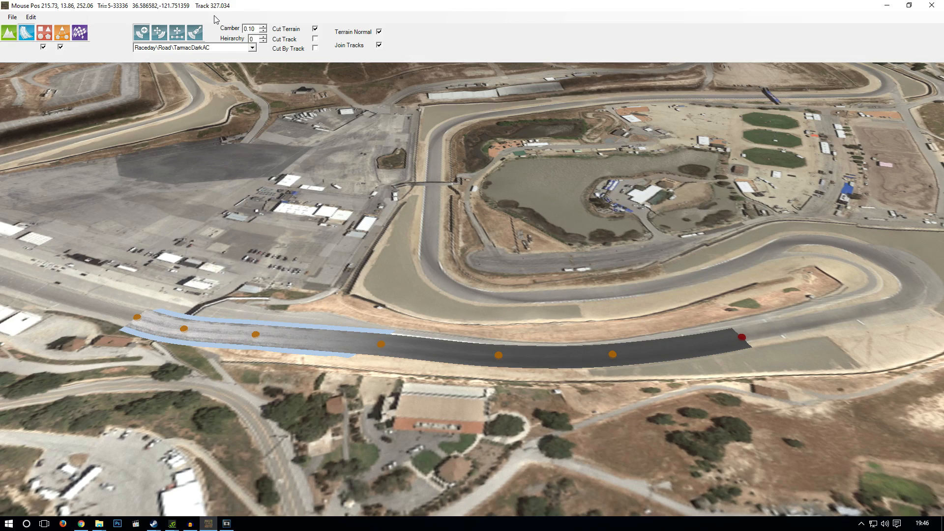
middle_drag(521, 197, 335, 268)
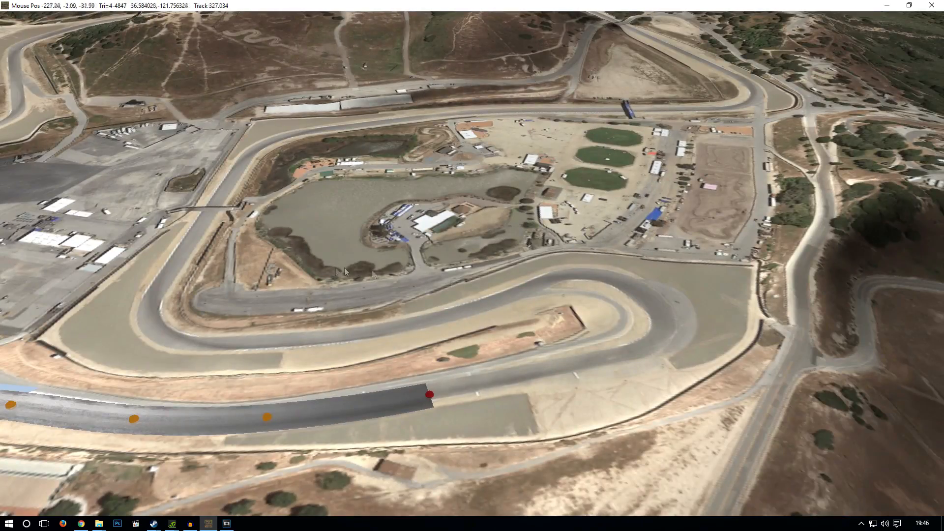
right_drag(336, 268, 382, 274)
right_drag(787, 206, 868, 194)
mouse_move(261, 3)
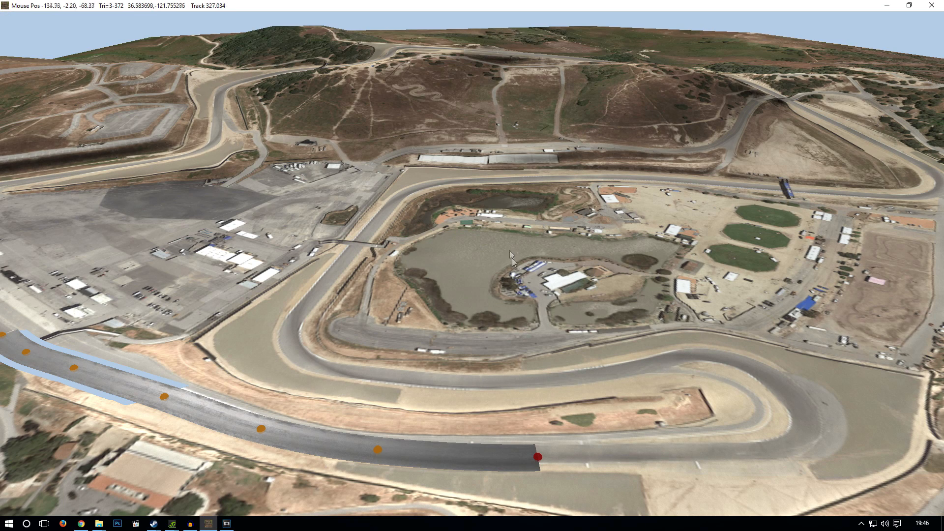
click(666, 457)
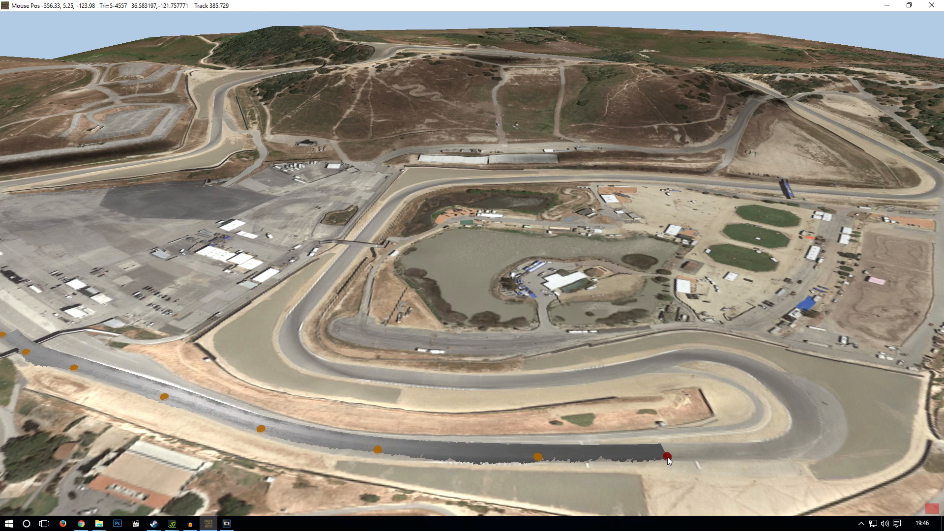
click(774, 456)
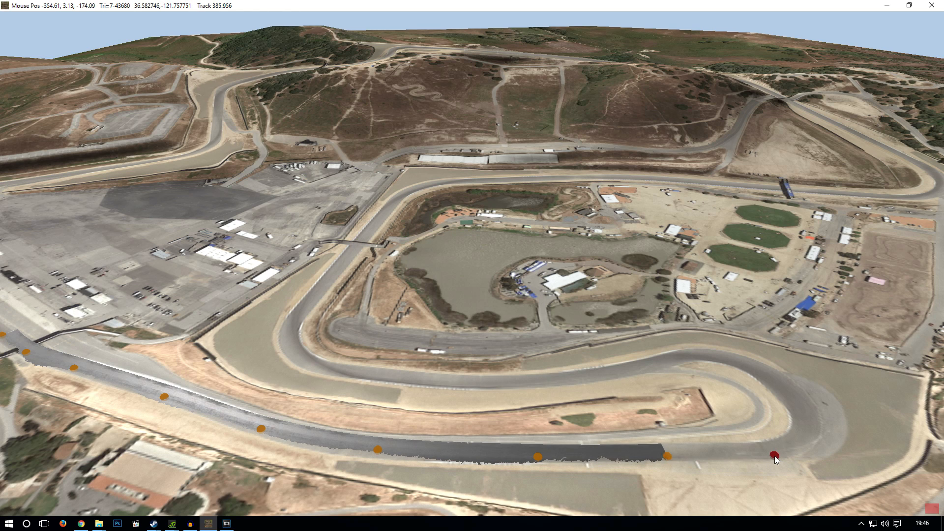
click(804, 414)
click(775, 378)
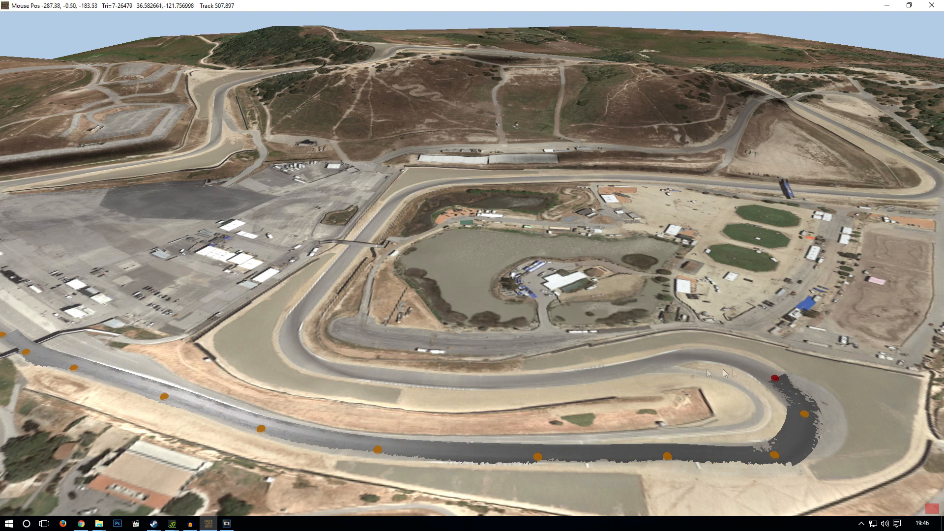
Lay the road out of the hairpin and along the section beside the infield lake, to about 686 m.
click(647, 368)
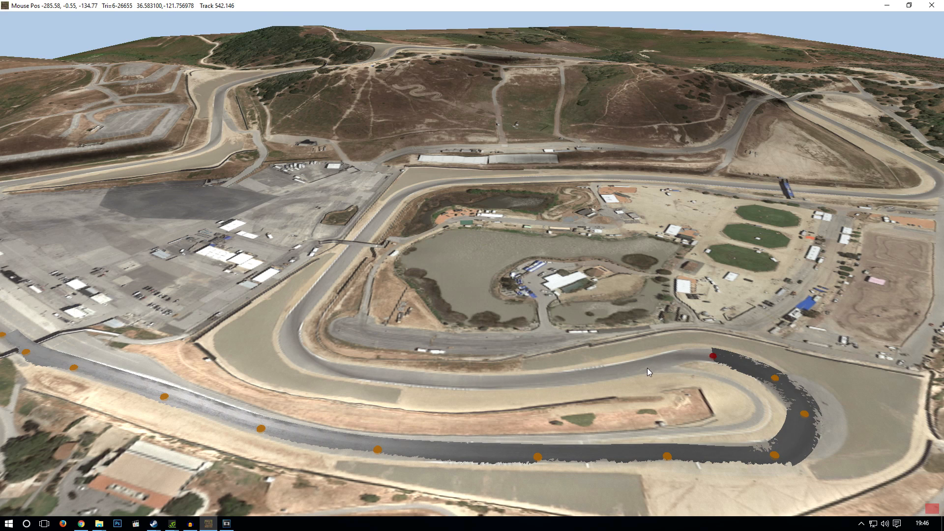
click(562, 379)
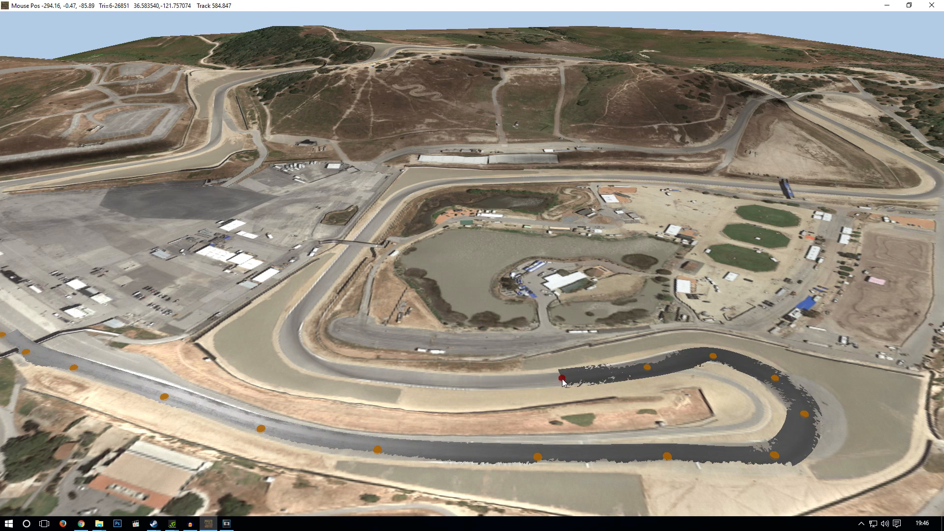
click(467, 383)
drag(467, 385, 464, 384)
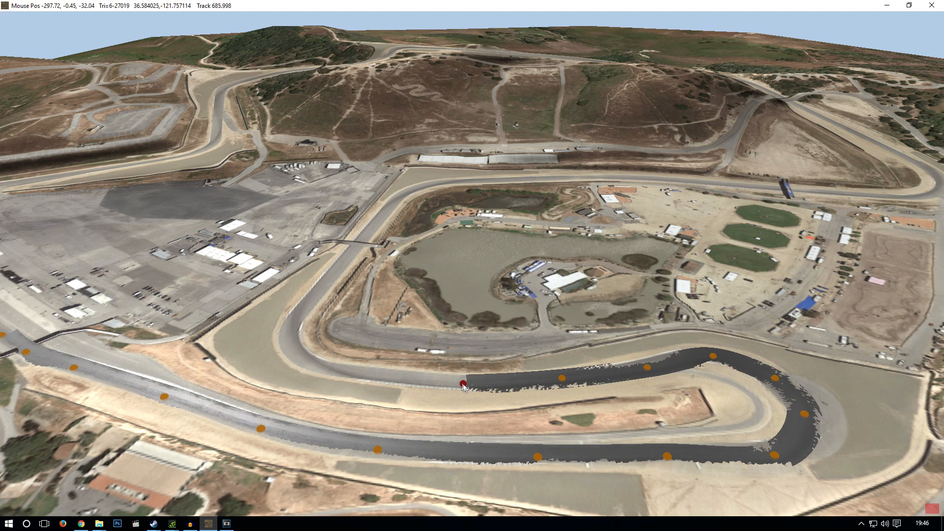
Start a second road section after the hairpin exit and lay it around the next bend to the lakeside footbridge, about 171 m long.
mouse_move(164, 30)
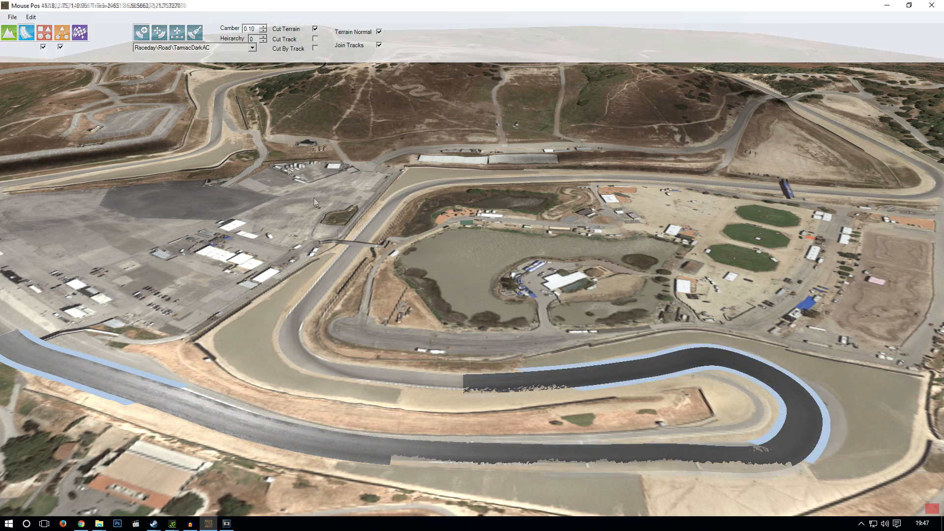
drag(451, 385, 355, 380)
click(352, 375)
click(302, 356)
click(298, 327)
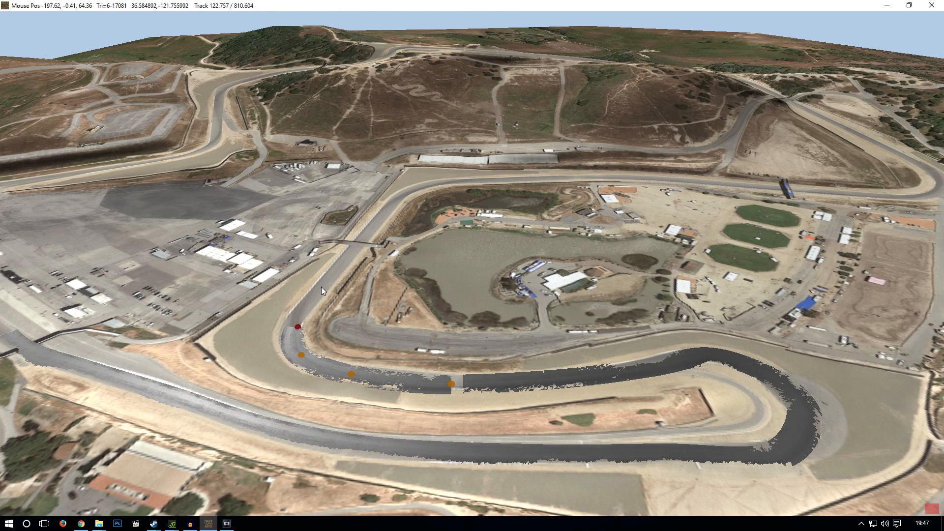
click(322, 287)
click(358, 249)
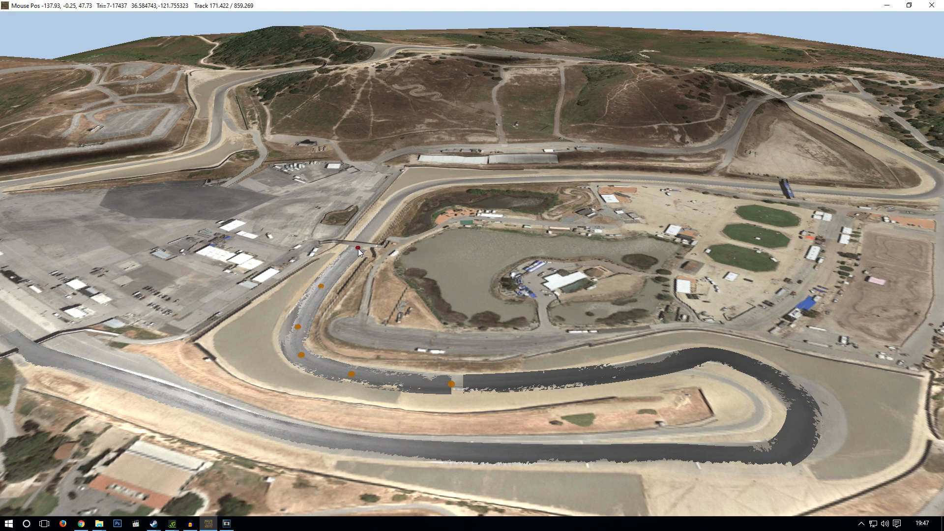
Extend the second section past the lakeside footbridge and through the following right-hand bend, to about 452 m.
middle_drag(275, 343, 405, 356)
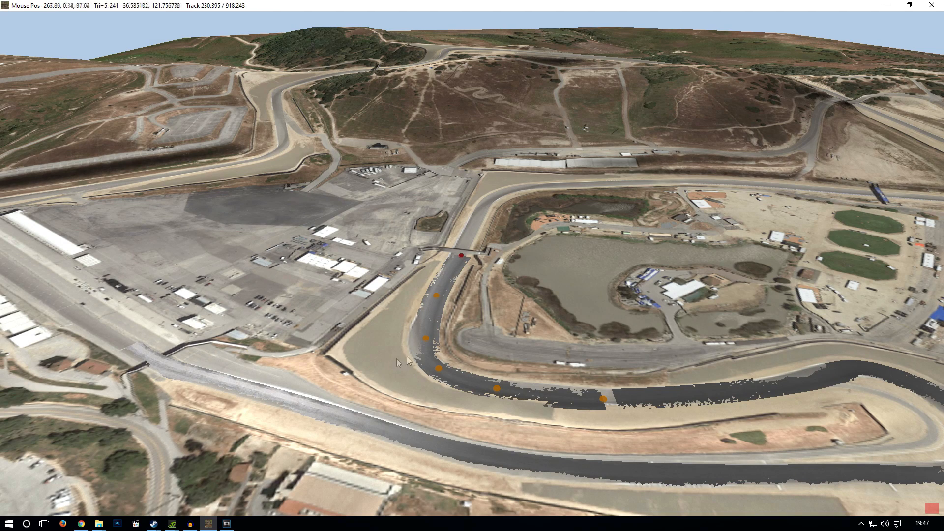
scroll(433, 344, up, 3)
click(468, 306)
click(477, 283)
click(511, 256)
click(560, 246)
click(615, 246)
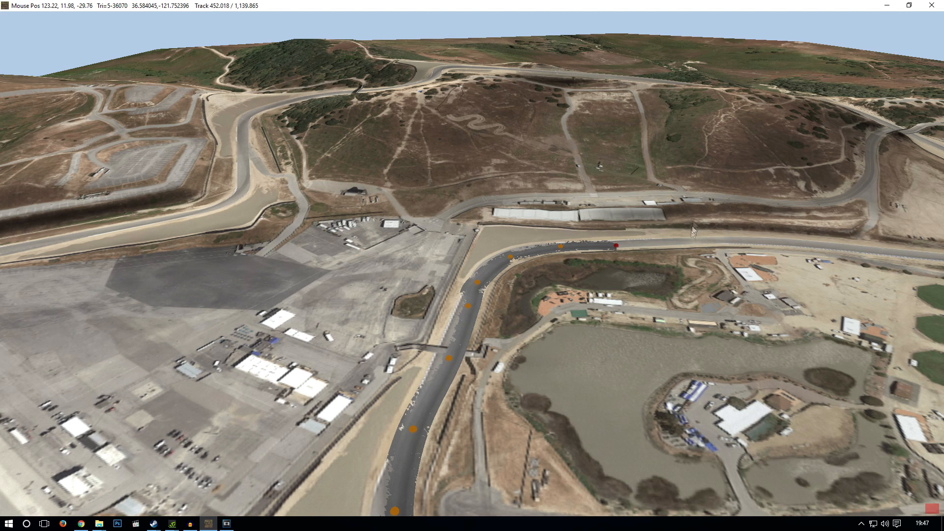
Continue the second section along the straight behind the lake and past the blue bridge, to about 758 m.
click(671, 244)
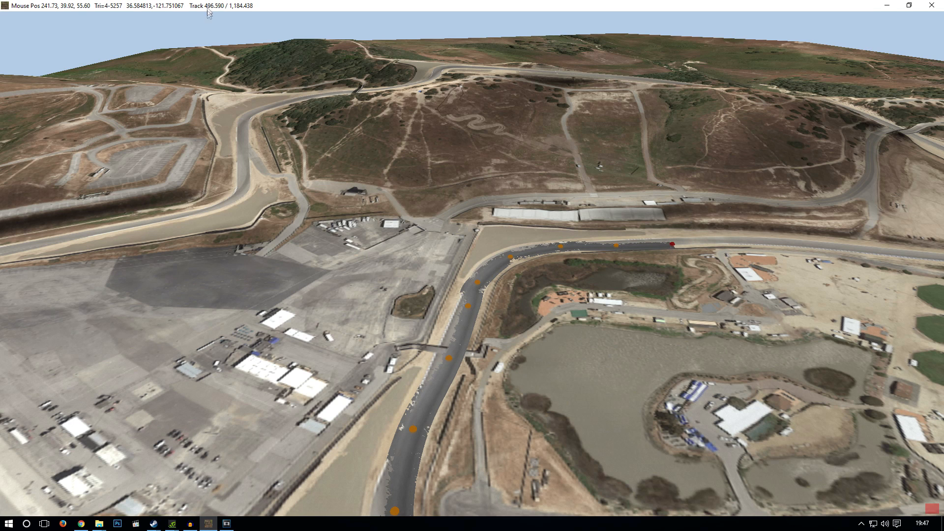
mouse_move(210, 9)
click(728, 245)
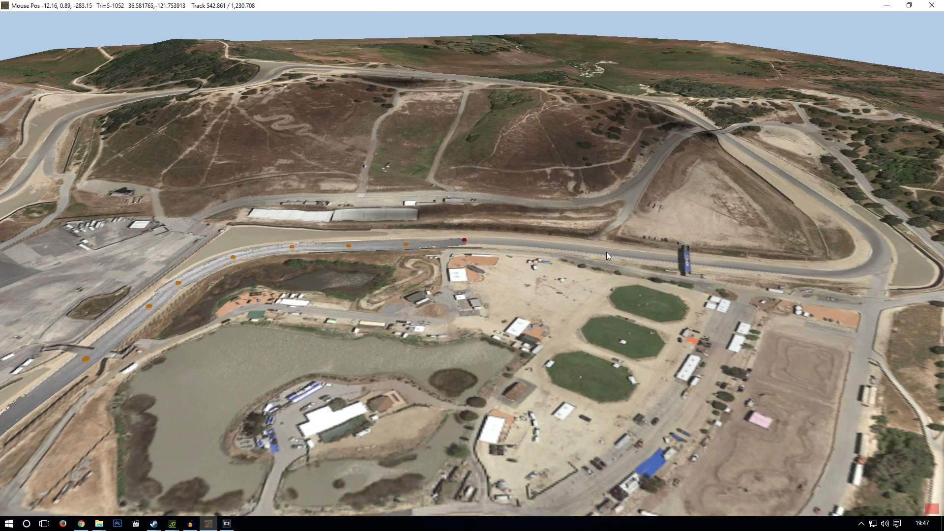
click(606, 251)
click(697, 261)
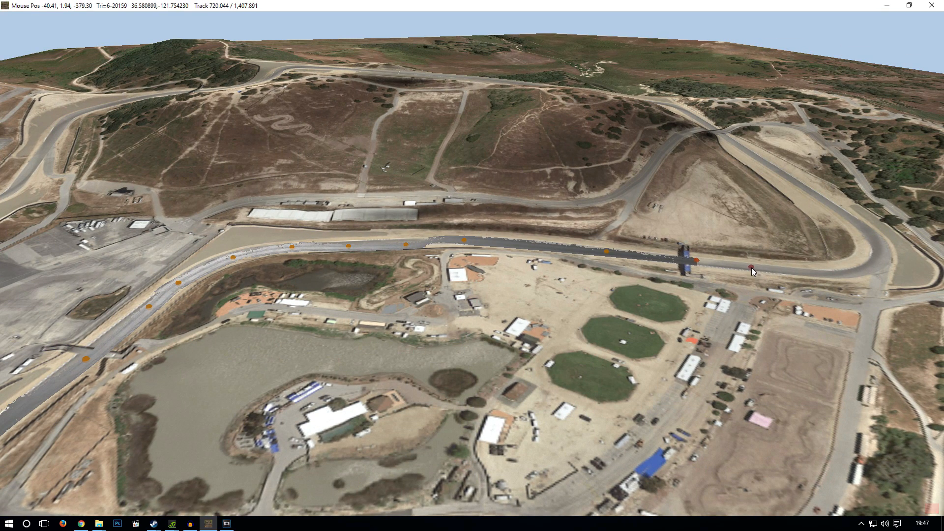
click(751, 268)
Start a third road section just beyond the blue bridge and lay it around the left-hand corner beside the gravel trap.
mouse_move(158, 35)
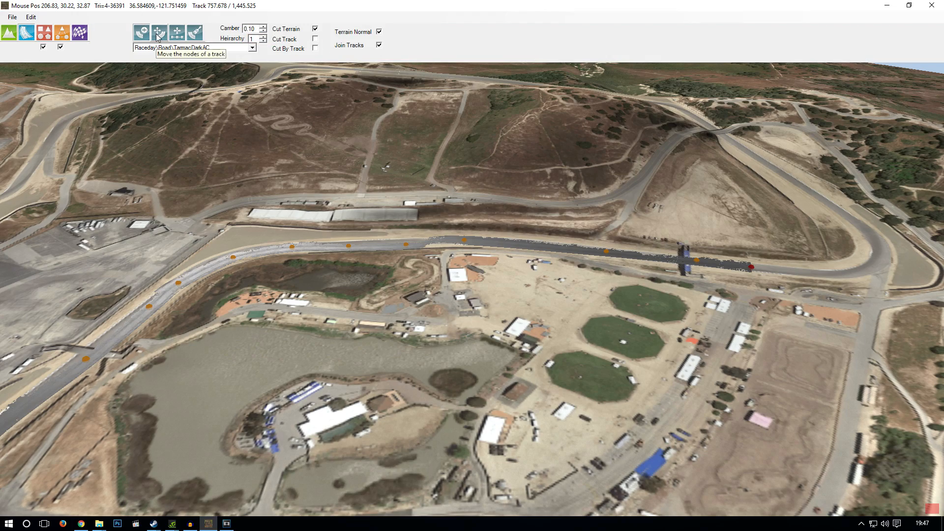
right_drag(698, 182, 497, 139)
scroll(420, 276, up, 3)
right_drag(400, 325, 351, 397)
click(322, 378)
click(377, 400)
drag(377, 400, 382, 408)
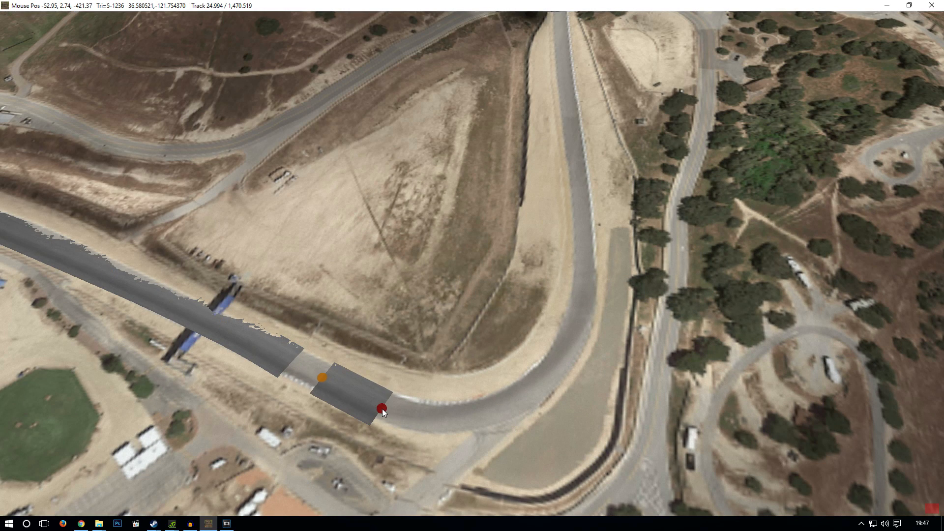
click(462, 417)
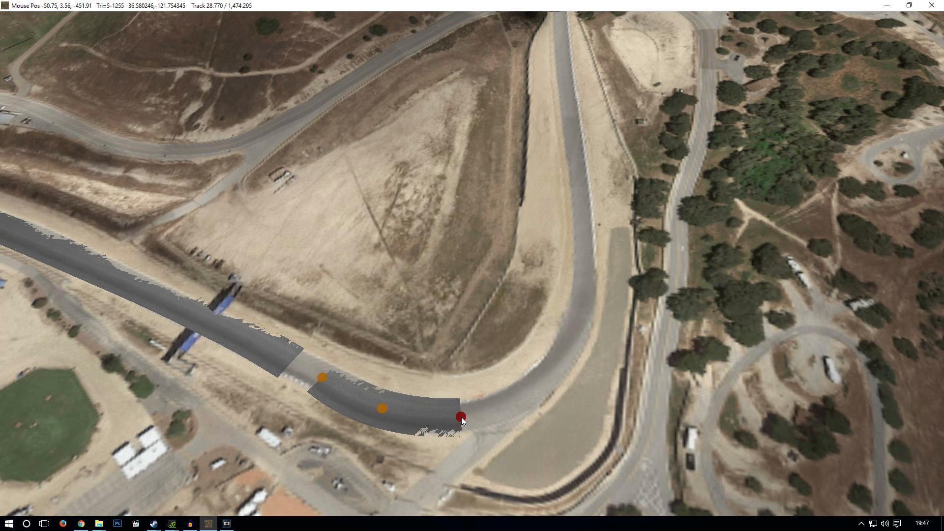
click(524, 398)
click(554, 368)
click(578, 312)
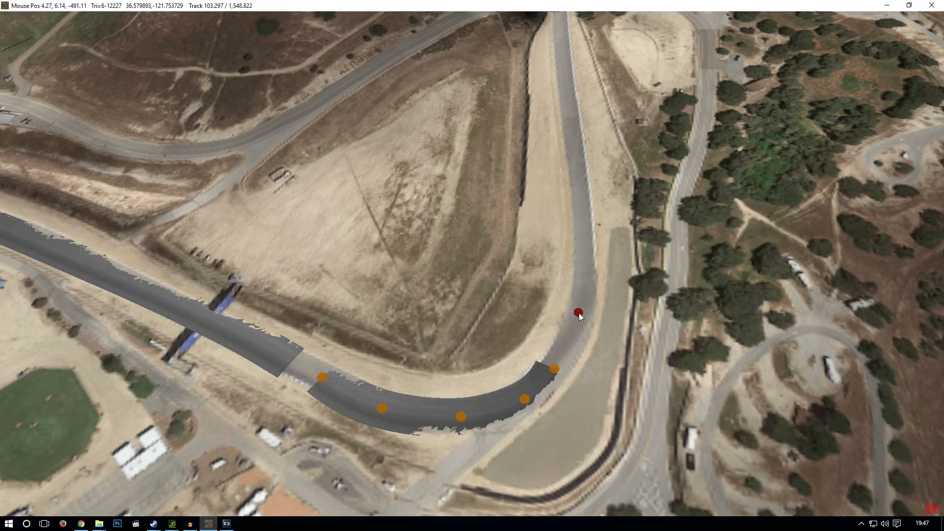
Extend the third section up the straight and past the crossing road, to about 418 m.
click(578, 223)
right_drag(559, 252, 532, 397)
click(548, 160)
right_drag(538, 99, 528, 233)
click(532, 121)
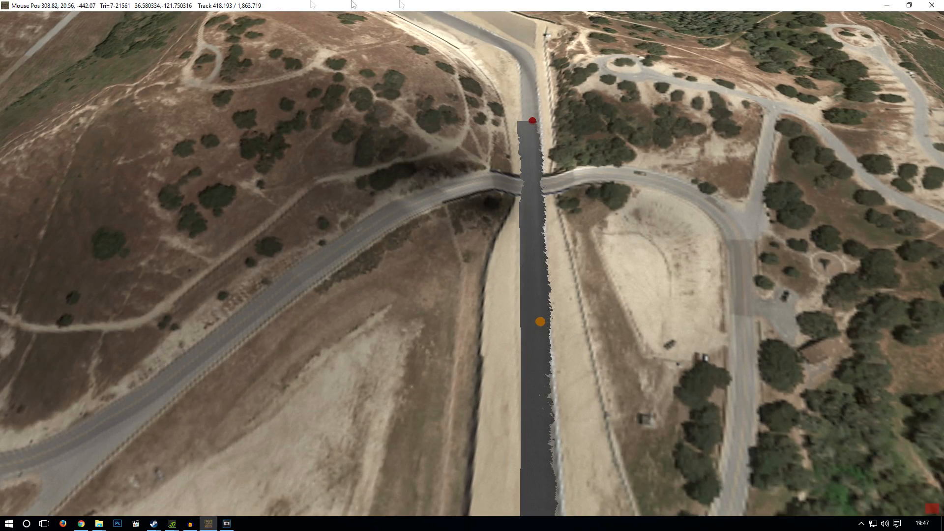
Start a fourth road section beyond the crossing road and lay it around the left-hand bend, about 71 m long.
click(160, 37)
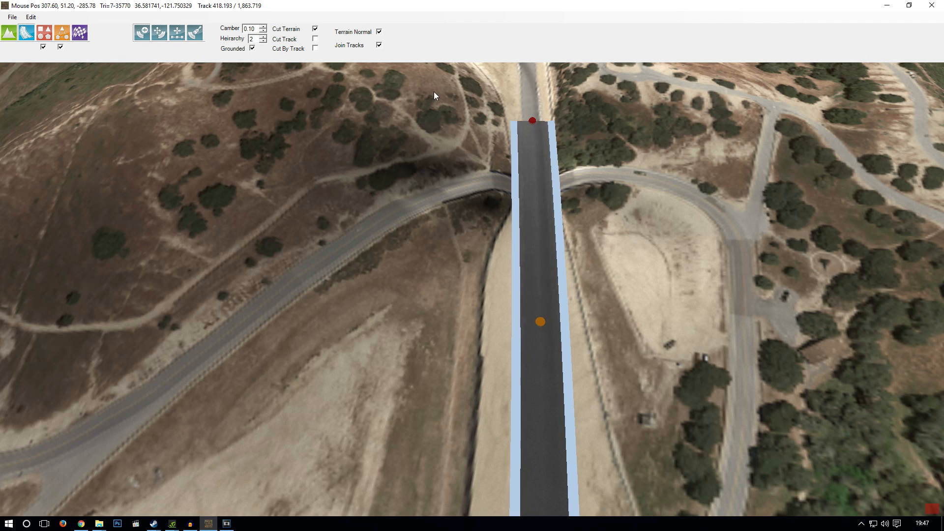
right_drag(479, 105, 485, 314)
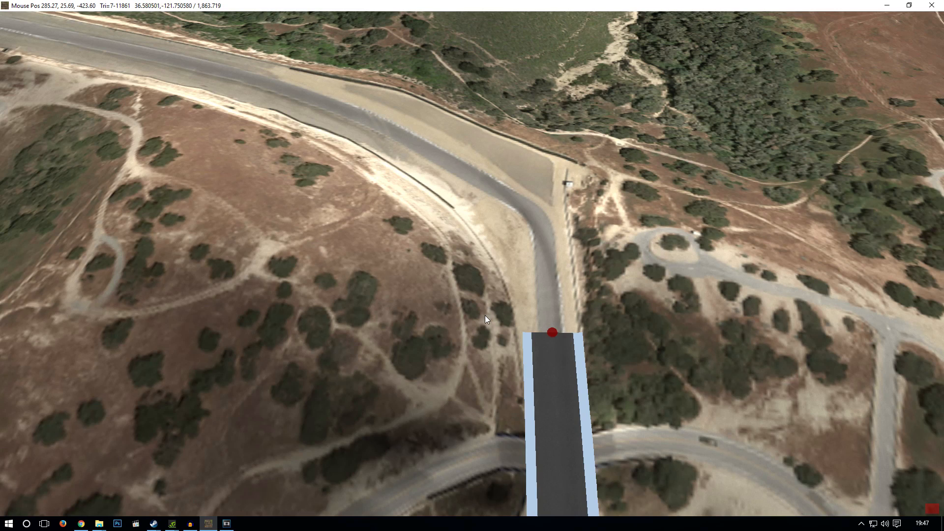
right_drag(516, 220, 486, 316)
drag(523, 404, 518, 357)
click(505, 319)
click(469, 289)
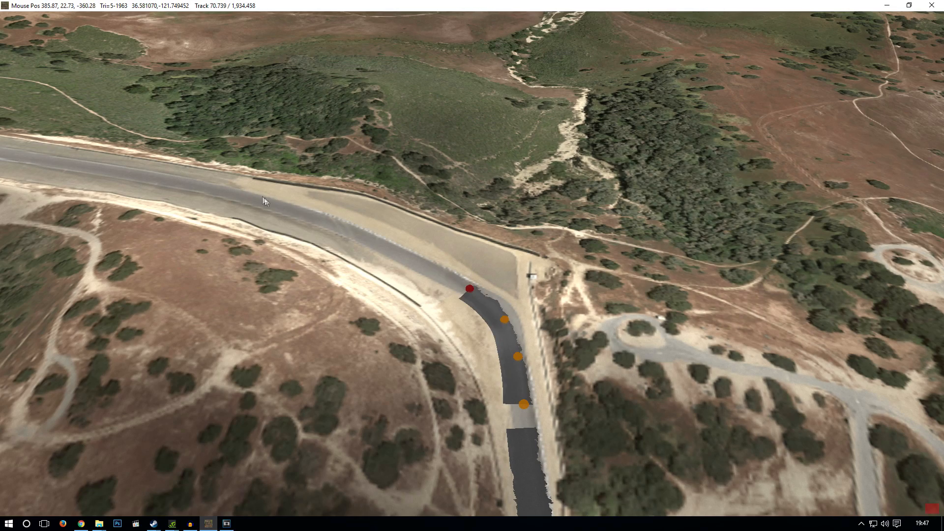
Extend the fourth section around the bend and along the straight to just before the next sharp left-hand corner, to about 507 m.
click(347, 227)
click(239, 195)
click(109, 173)
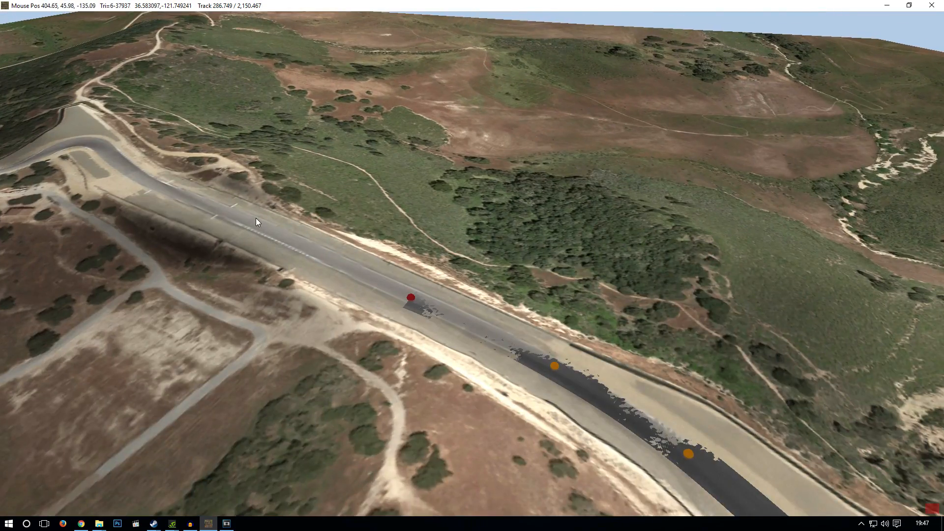
click(252, 223)
click(164, 192)
click(125, 168)
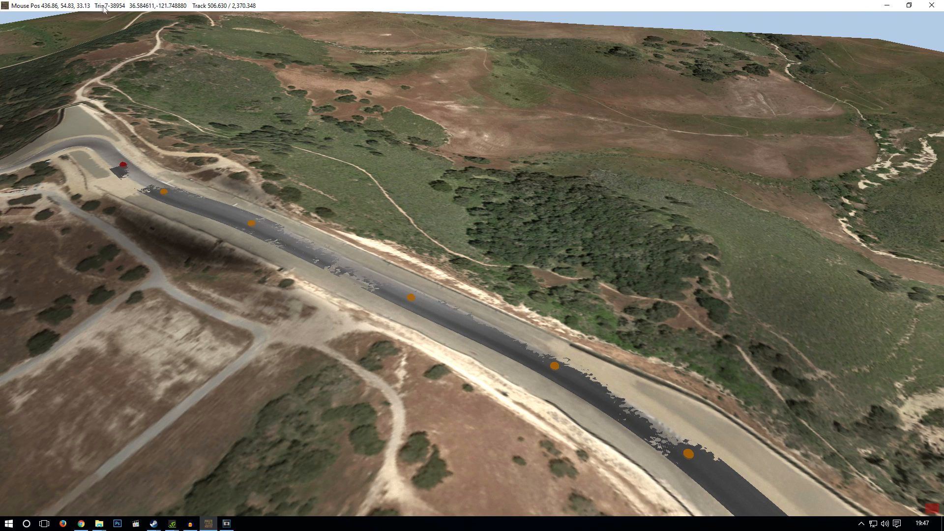
Start a fifth road section just before the sharp left-hand corner and lay it through the left-right bends, to about 146 m.
mouse_move(126, 23)
click(161, 35)
middle_drag(145, 142, 275, 271)
middle_drag(387, 307, 391, 323)
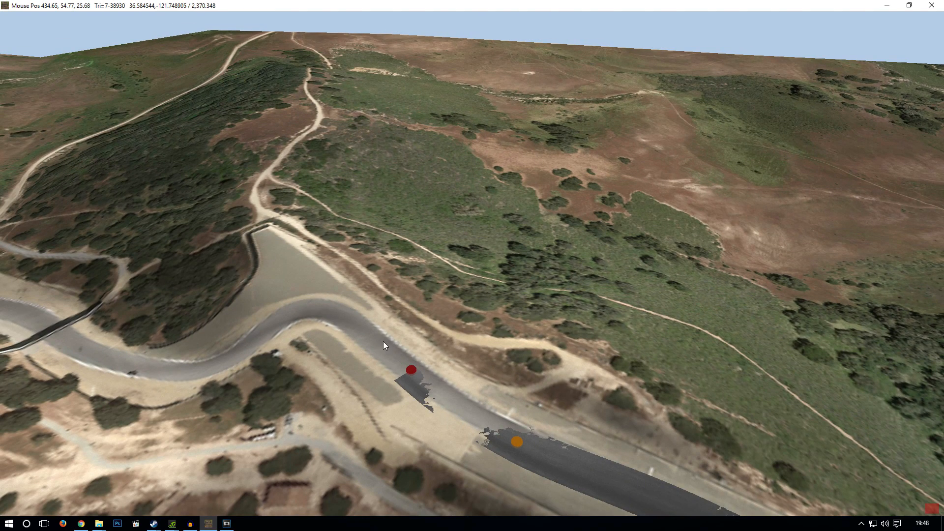
click(355, 320)
click(311, 307)
click(266, 333)
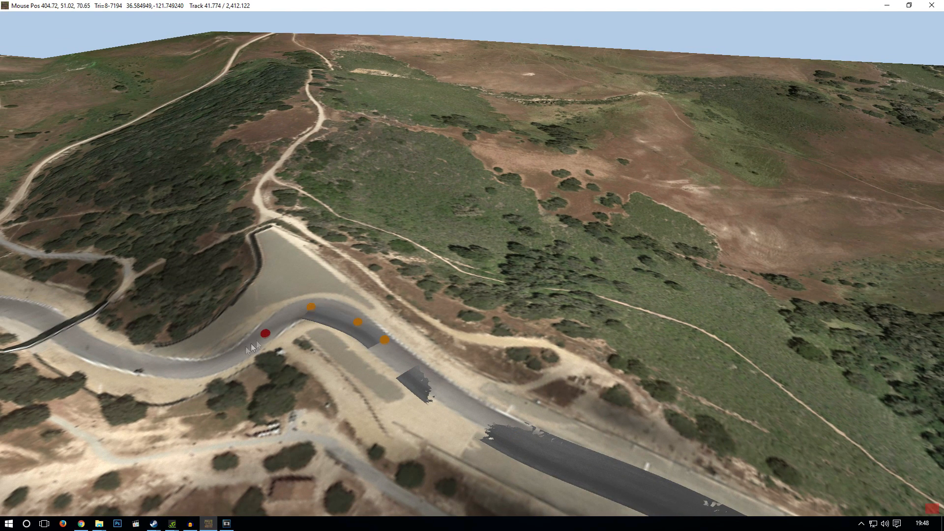
click(217, 362)
click(172, 372)
click(108, 353)
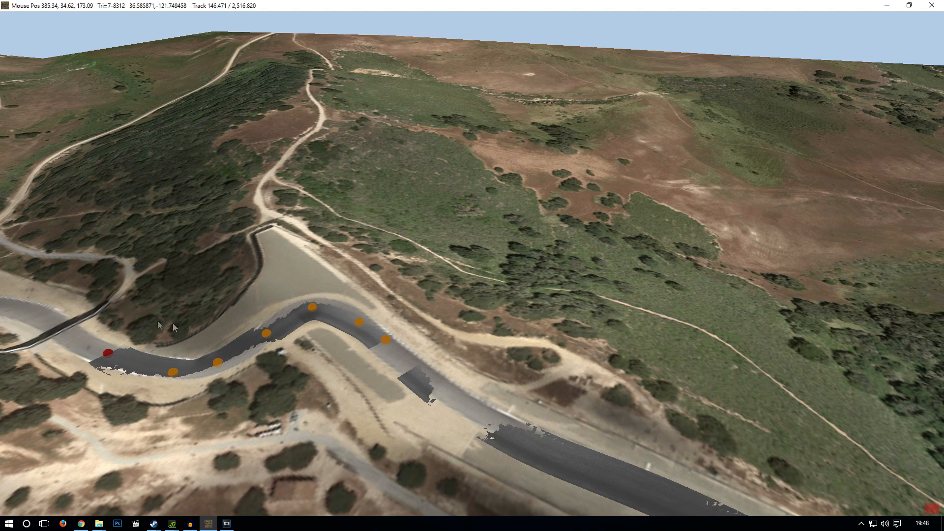
Extend the fifth section under the footbridge and into the long left-hand curve beside the gravel trap, to about 357 m.
right_drag(173, 324, 591, 353)
click(521, 351)
click(432, 340)
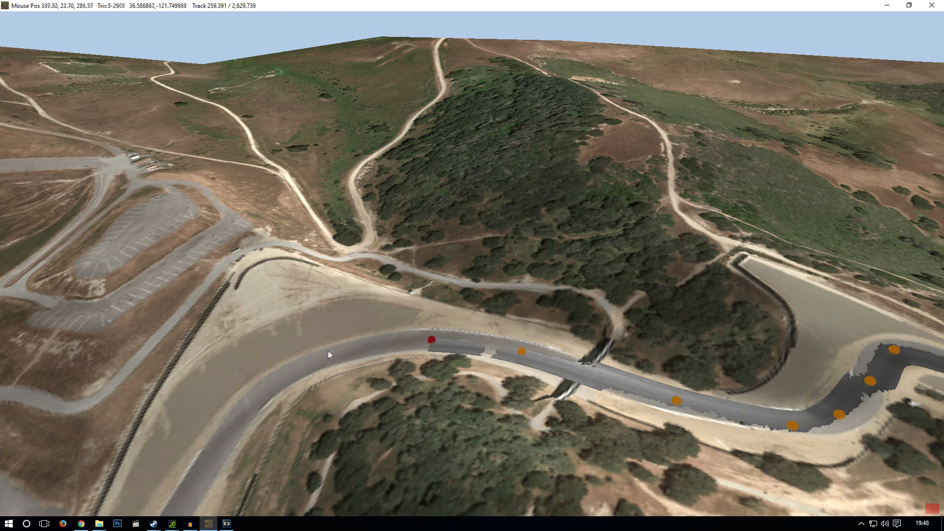
click(322, 354)
click(241, 412)
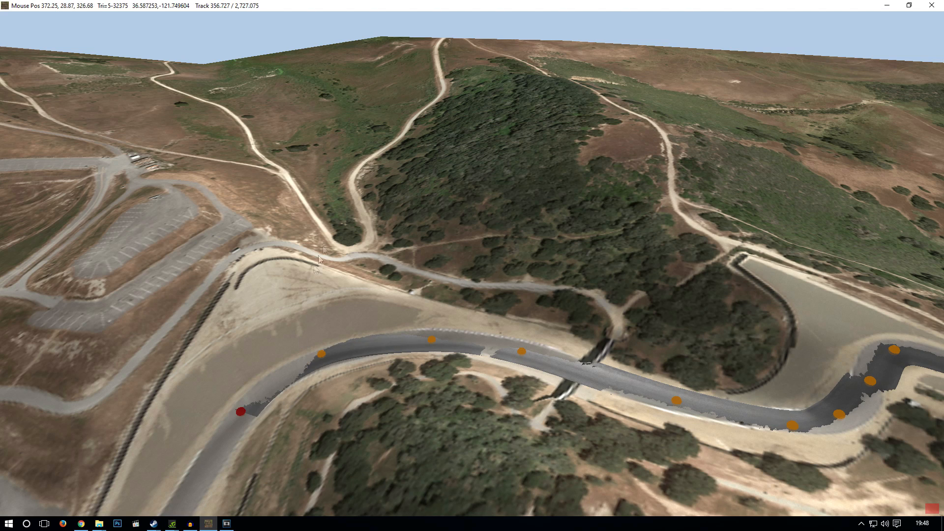
Continue the fifth section through the right-hand bend and along the straight towards the final corner, to about 758 m.
right_drag(318, 257, 441, 131)
click(386, 214)
click(315, 328)
click(257, 363)
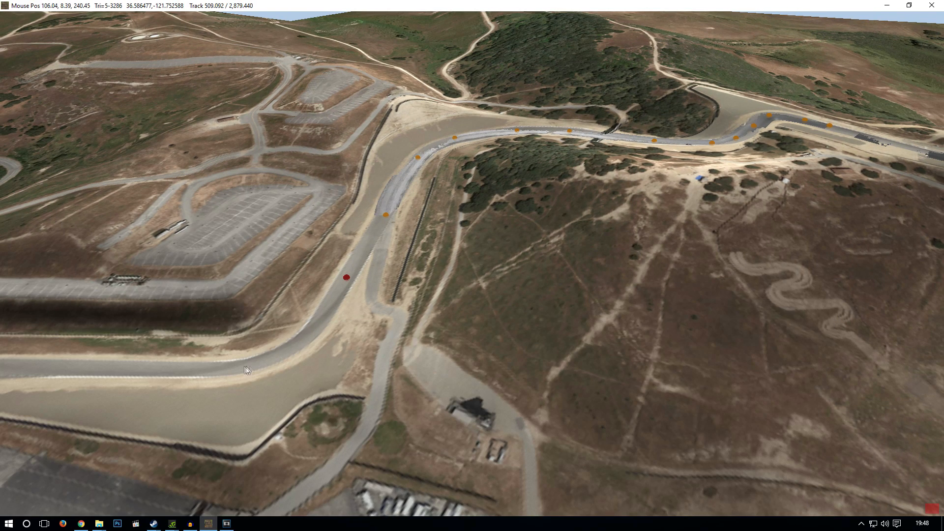
click(91, 370)
mouse_move(142, 325)
middle_down()
mouse_move(462, 282)
mouse_move(501, 286)
middle_up()
click(329, 321)
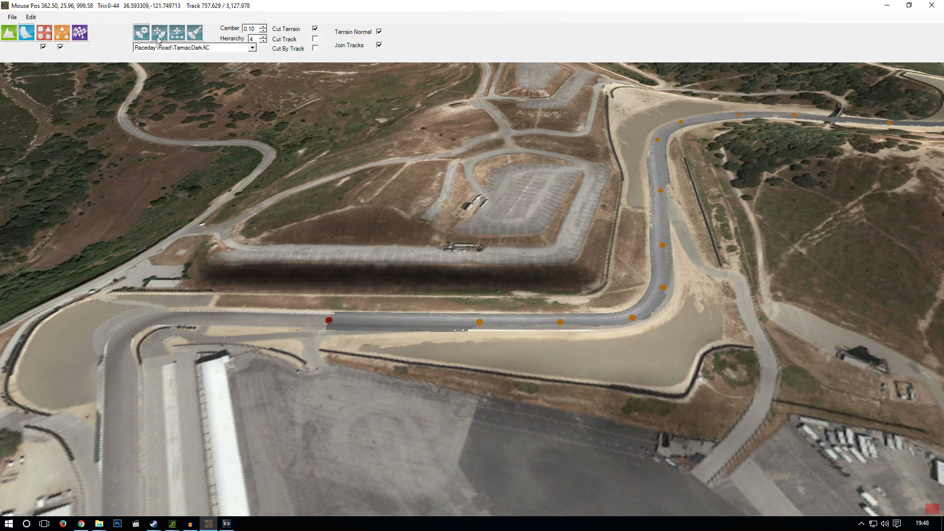
Start a sixth road section before the final corner and lay it around the corner and down the pit straight, to about 378 m.
click(160, 36)
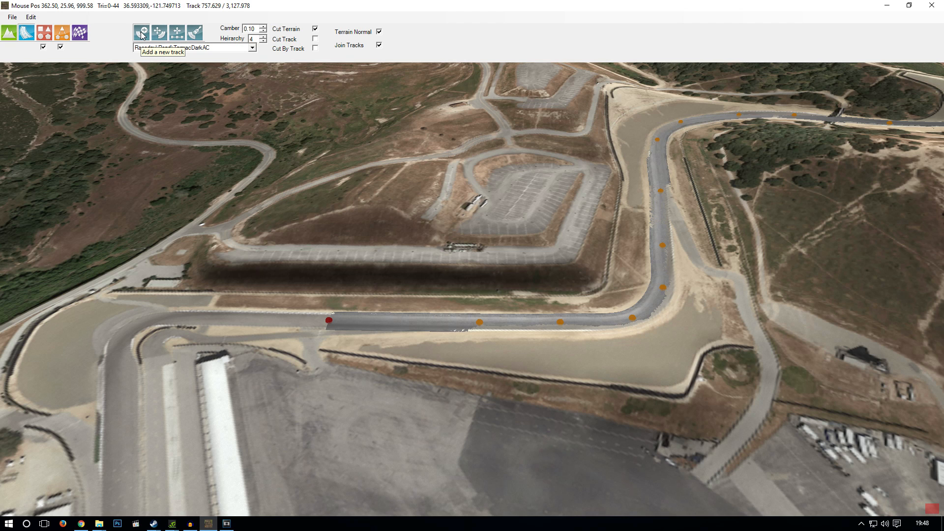
drag(245, 318, 146, 322)
click(120, 362)
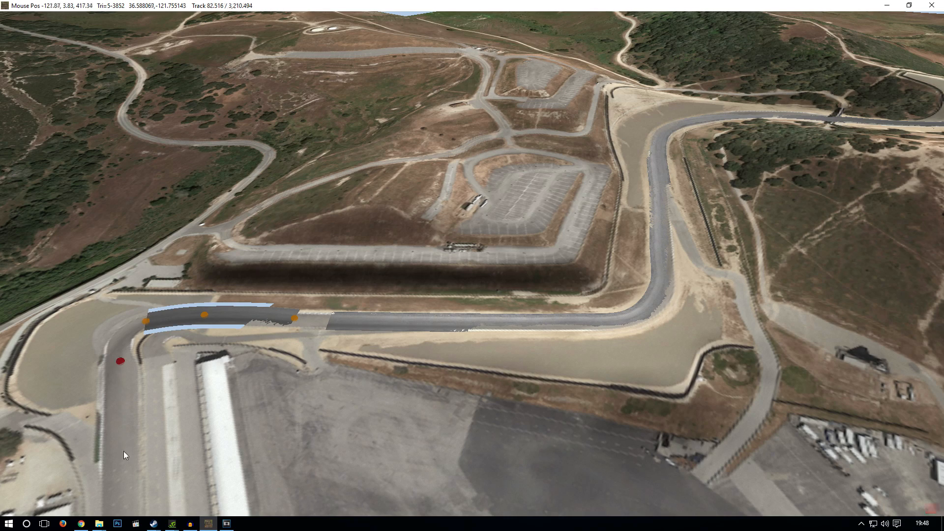
click(120, 470)
right_drag(173, 424, 193, 146)
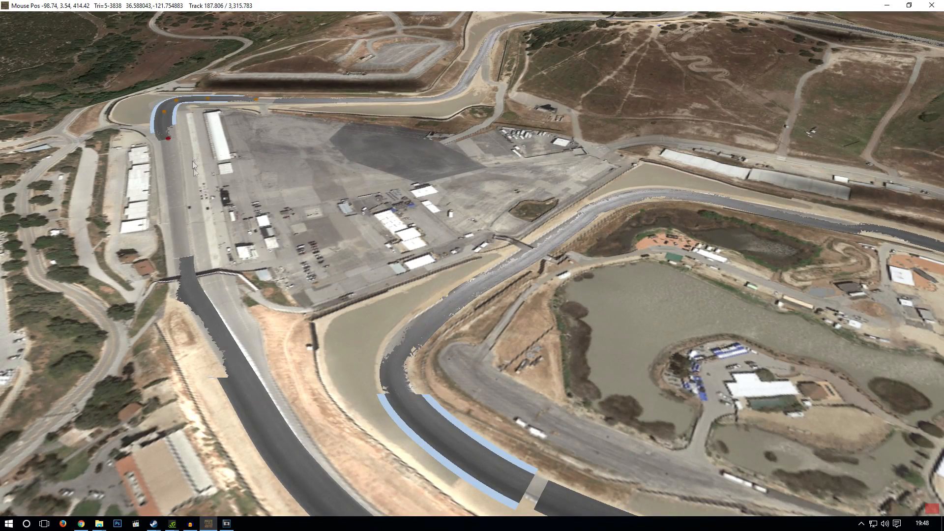
click(176, 224)
click(178, 243)
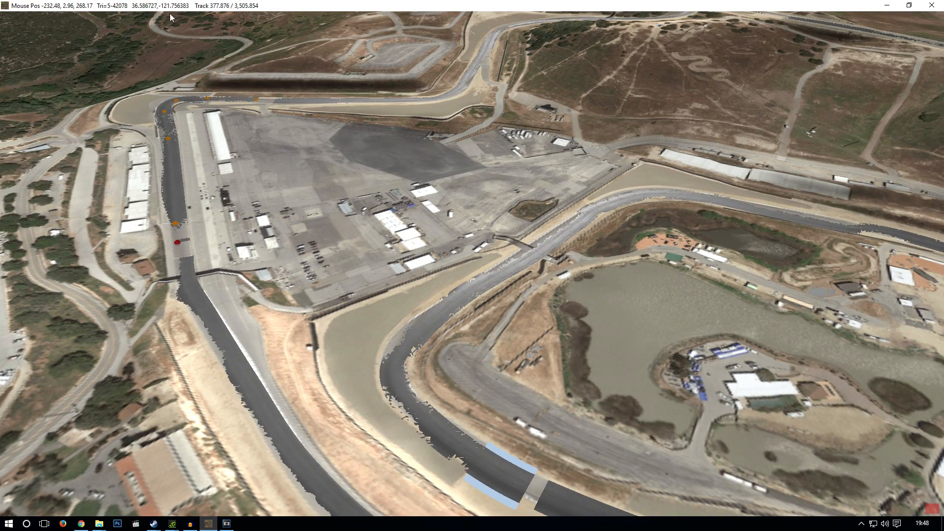
Move the sixth section's end node to the start of the first section near the pit-straight footbridge to join them.
mouse_move(167, 15)
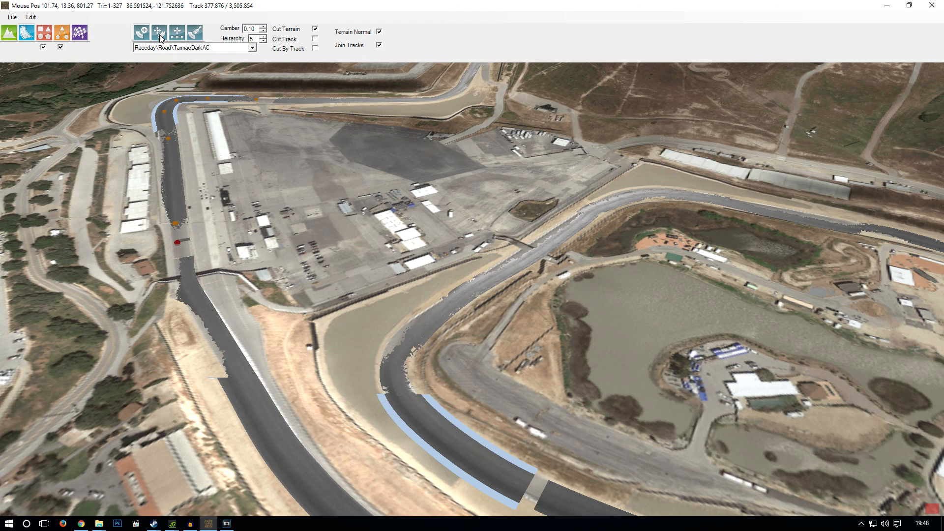
click(159, 36)
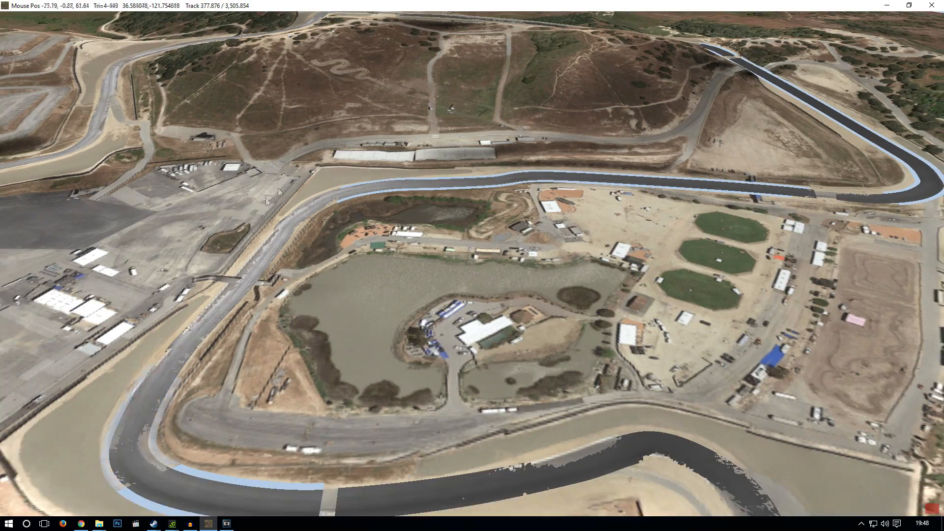
right_drag(279, 188, 393, 125)
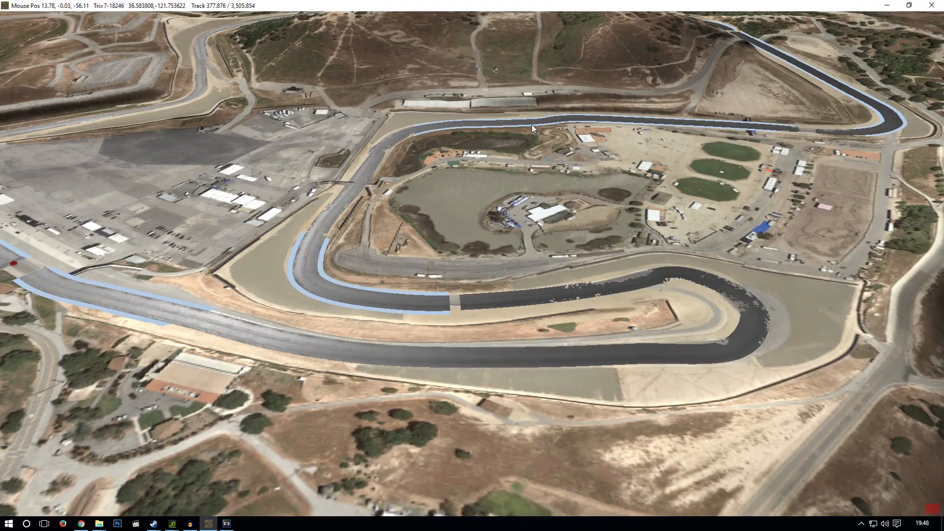
right_drag(206, 207, 467, 164)
scroll(318, 267, up, 2)
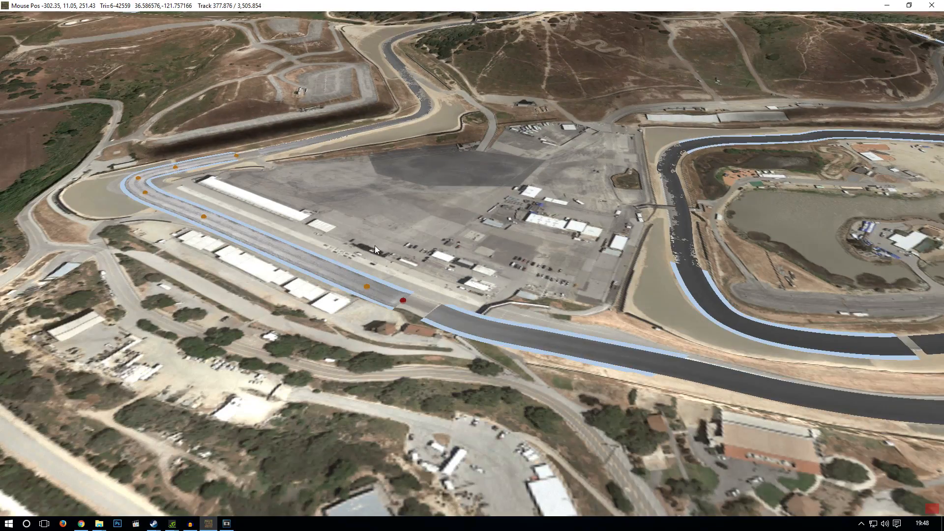
scroll(373, 244, up, 2)
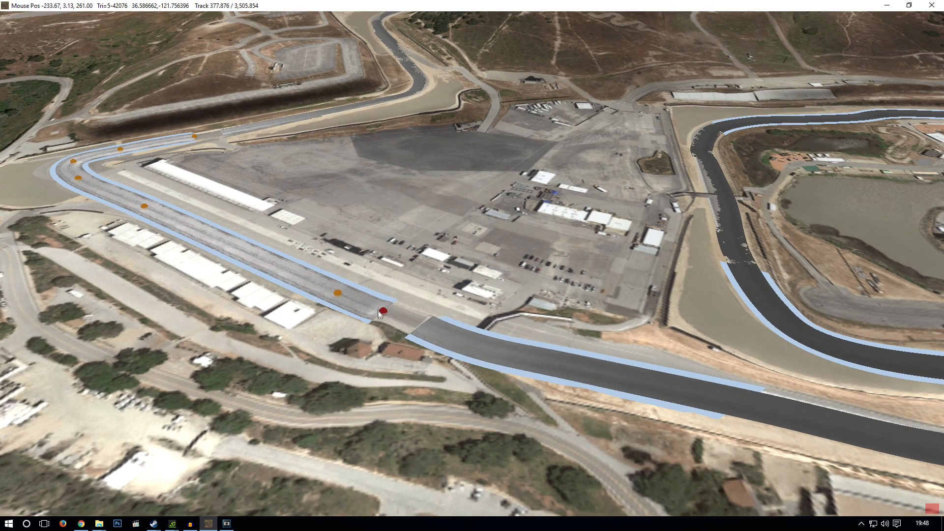
scroll(376, 320, up, 1)
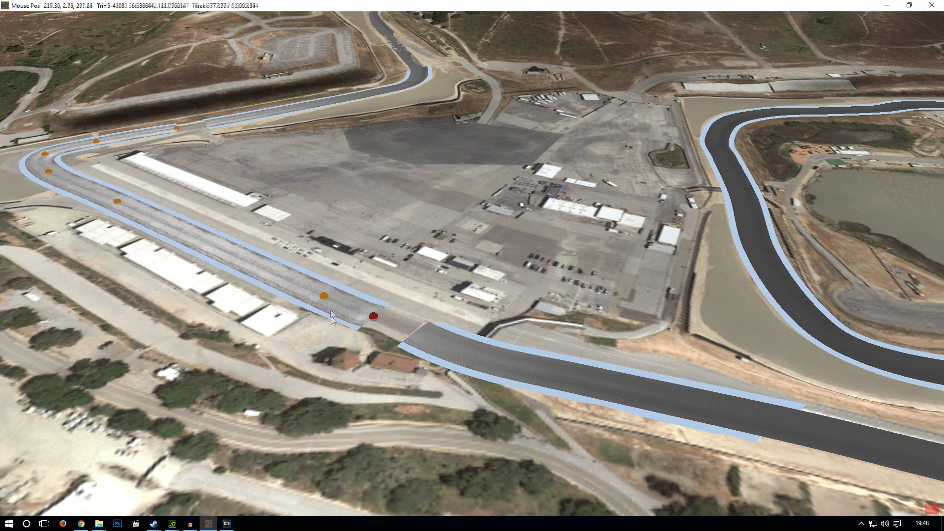
drag(373, 318, 415, 332)
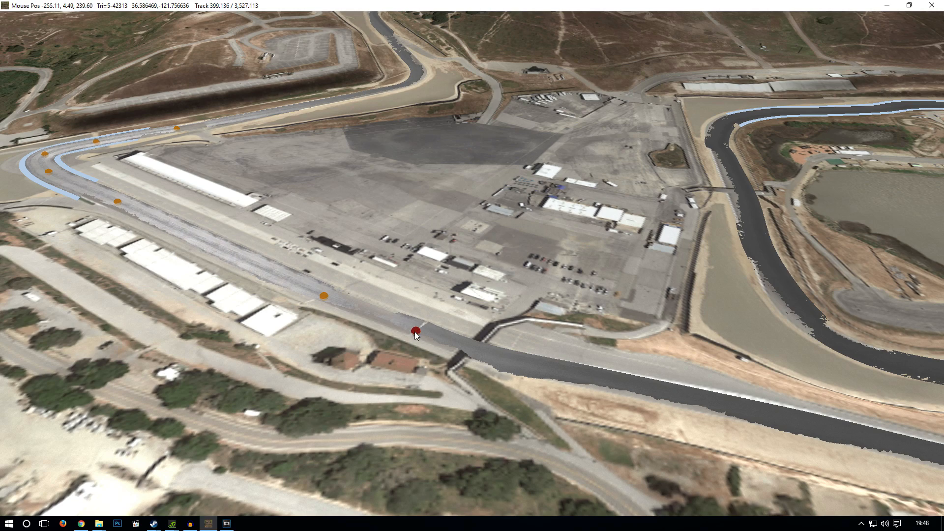
Close the gap after the hairpin by moving the first section's end node onto the start of the second section.
right_drag(376, 283, 99, 206)
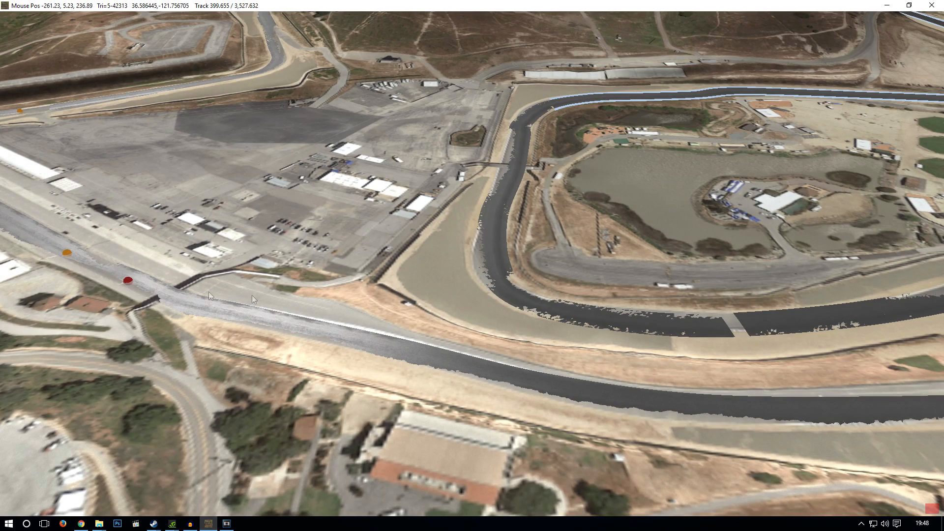
right_drag(252, 298, 163, 248)
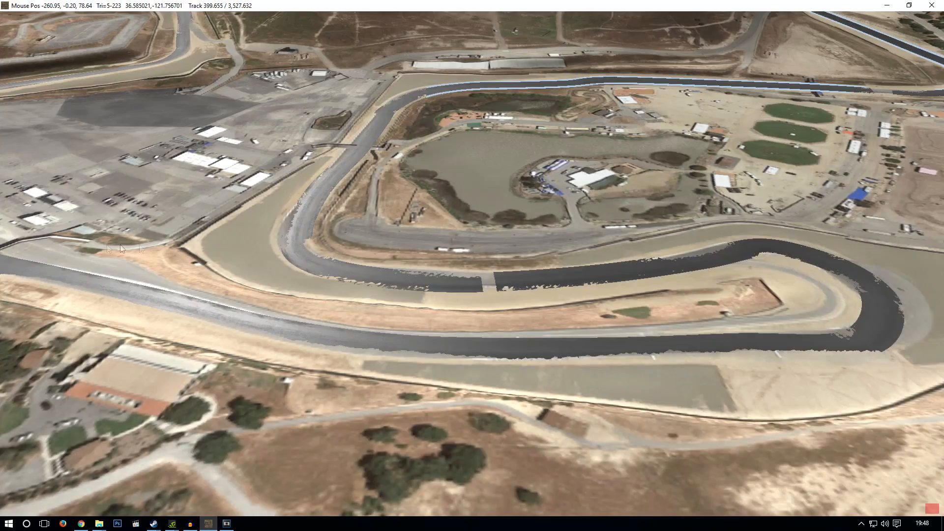
right_drag(552, 313, 493, 291)
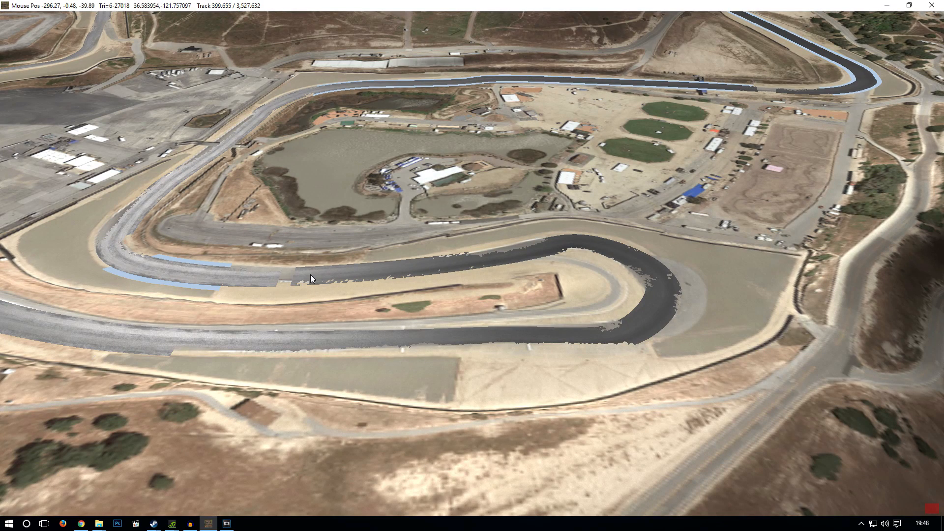
click(295, 275)
drag(294, 275, 279, 277)
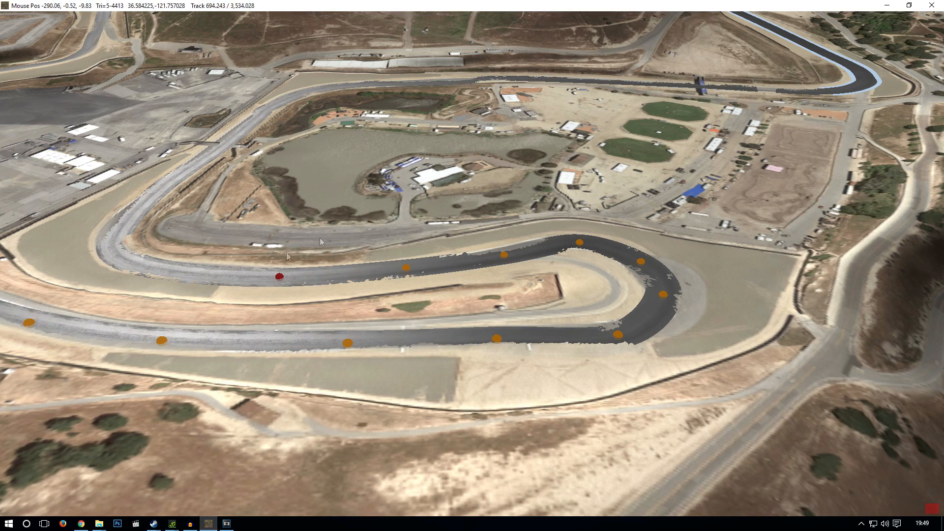
Delete the second section's node that kinks the road behind the lake.
drag(445, 191, 392, 373)
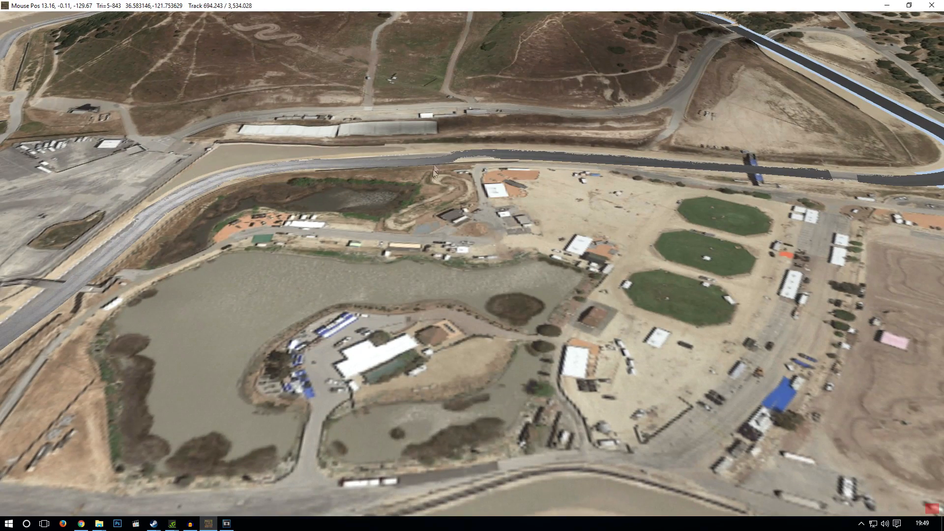
drag(434, 171, 403, 311)
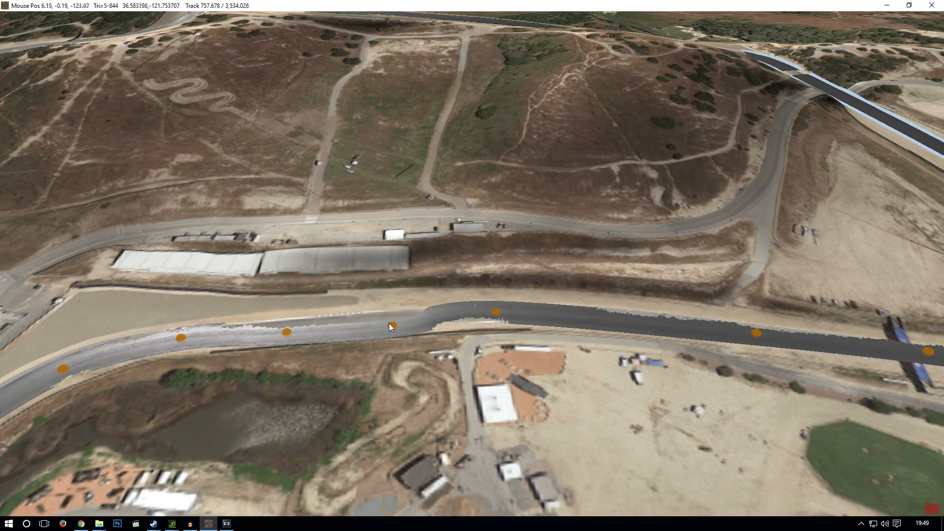
click(392, 325)
key(Delete)
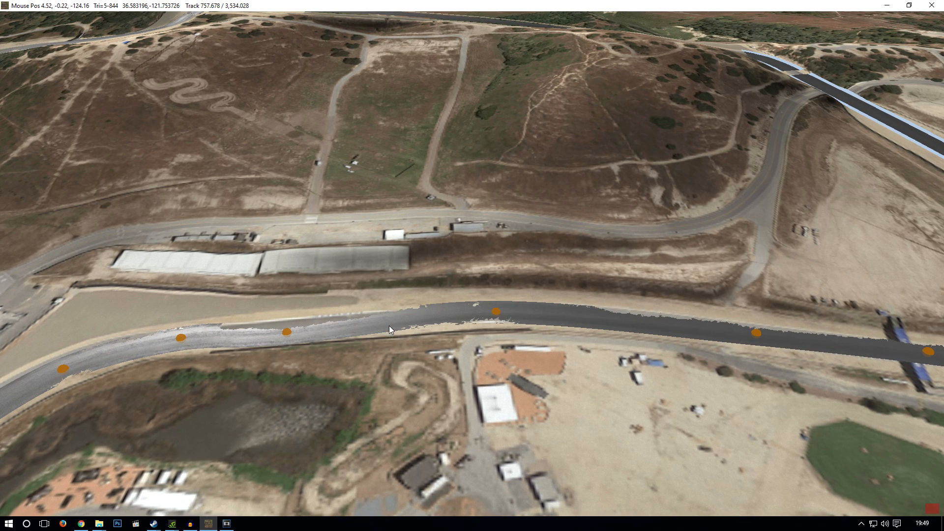
Reposition the two nodes on either side of the removed one so the road follows the curve behind the lake.
click(520, 323)
drag(508, 316, 509, 315)
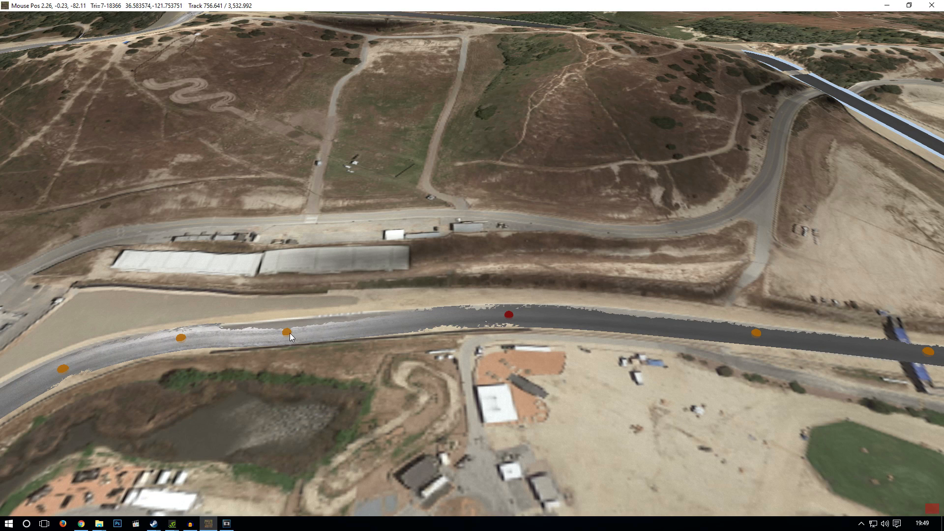
drag(332, 333, 335, 321)
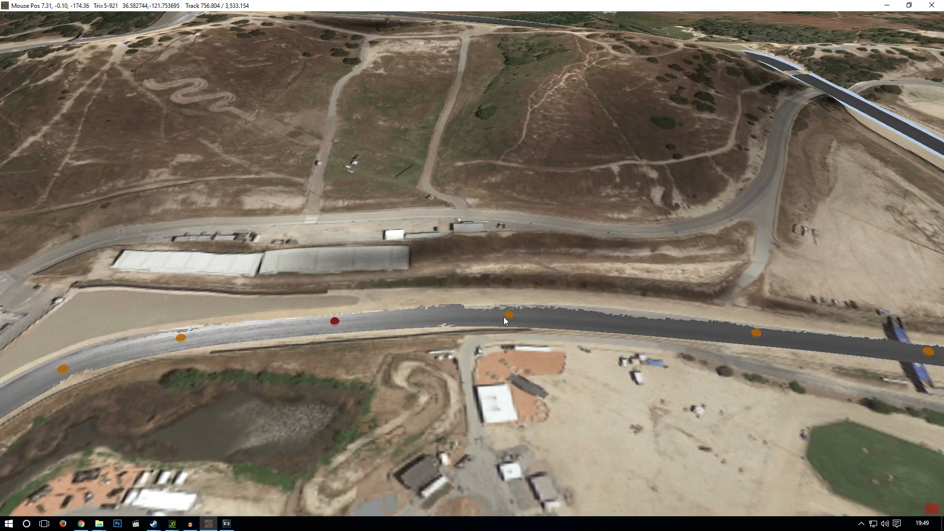
Move the second section's end node beyond the blue bridge to meet the third section, making it about 772 m long.
right_drag(504, 317, 414, 332)
drag(269, 363, 522, 284)
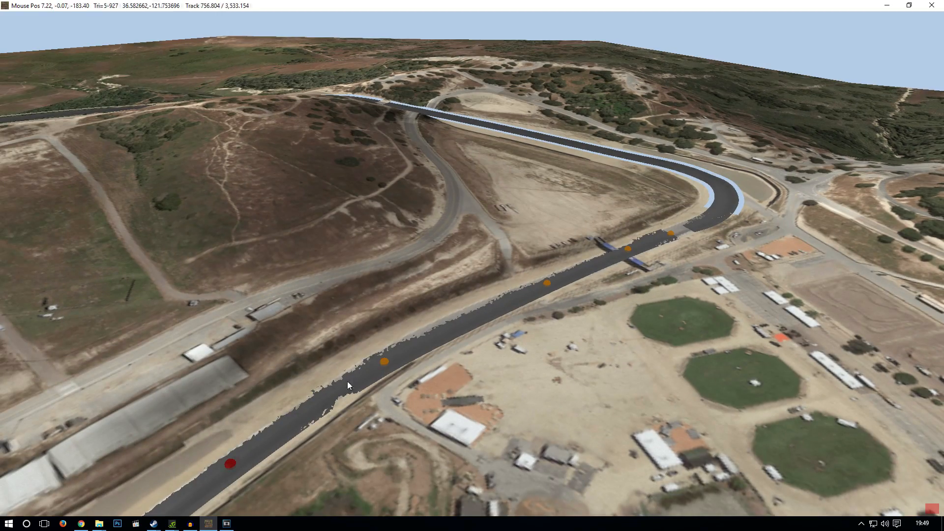
mouse_move(365, 411)
mouse_down()
mouse_move(531, 259)
mouse_move(504, 284)
mouse_move(508, 334)
mouse_move(447, 369)
mouse_move(631, 330)
mouse_up()
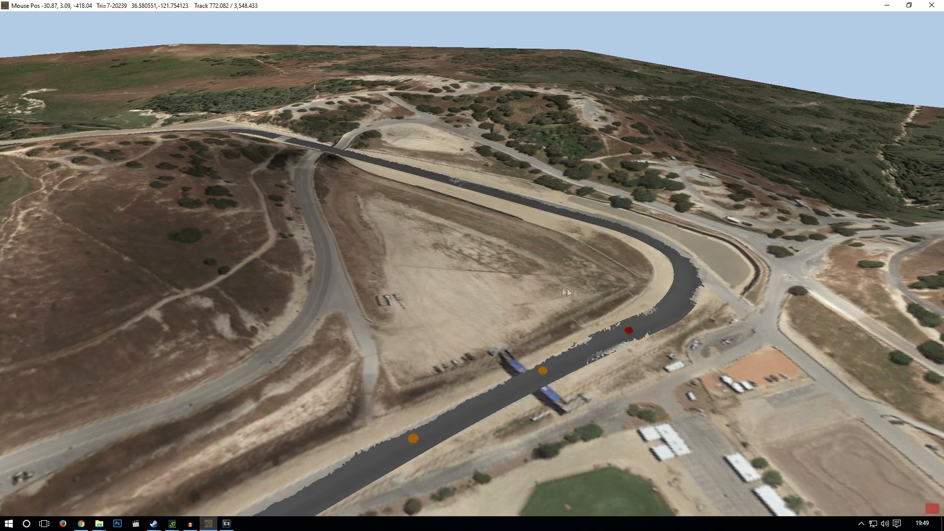
Examine the road around the left-hand corner past the blue bridge and up the straight to the crossing road.
right_drag(578, 290, 668, 285)
drag(667, 284, 347, 299)
drag(459, 318, 456, 339)
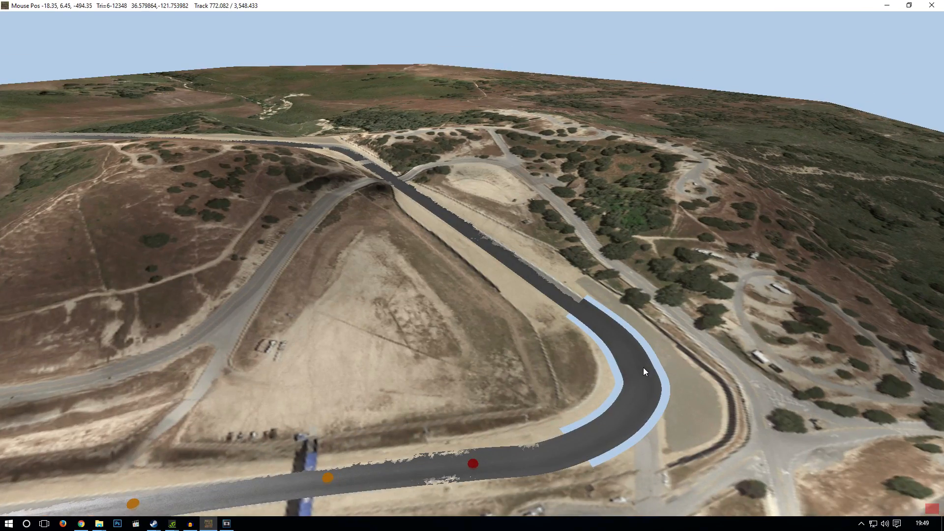
right_drag(644, 368, 660, 365)
scroll(660, 364, up, 4)
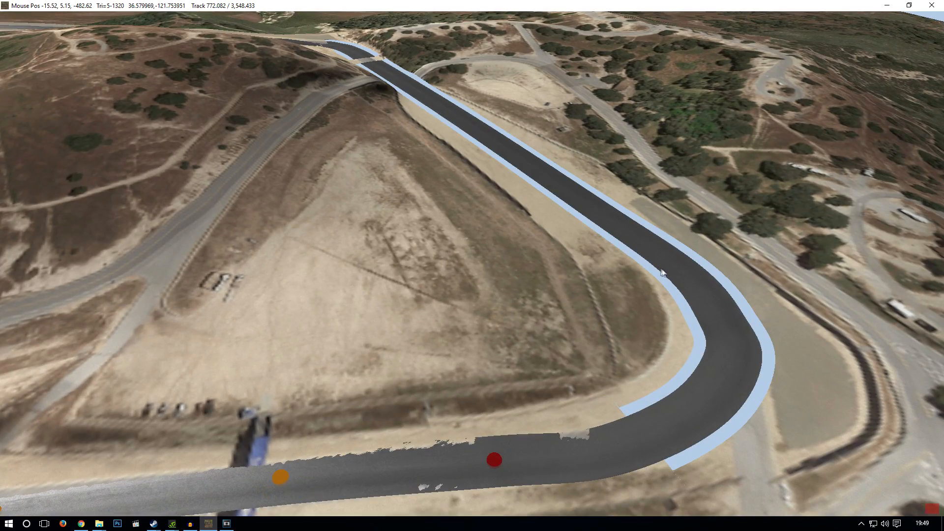
scroll(399, 75, up, 1)
drag(456, 105, 315, 84)
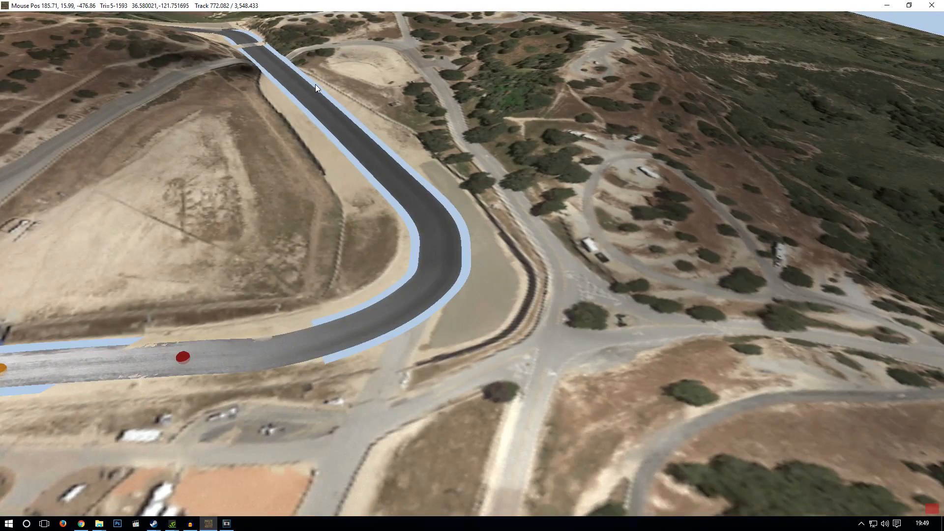
scroll(459, 302, up, 1)
right_drag(458, 302, 489, 281)
drag(487, 277, 269, 217)
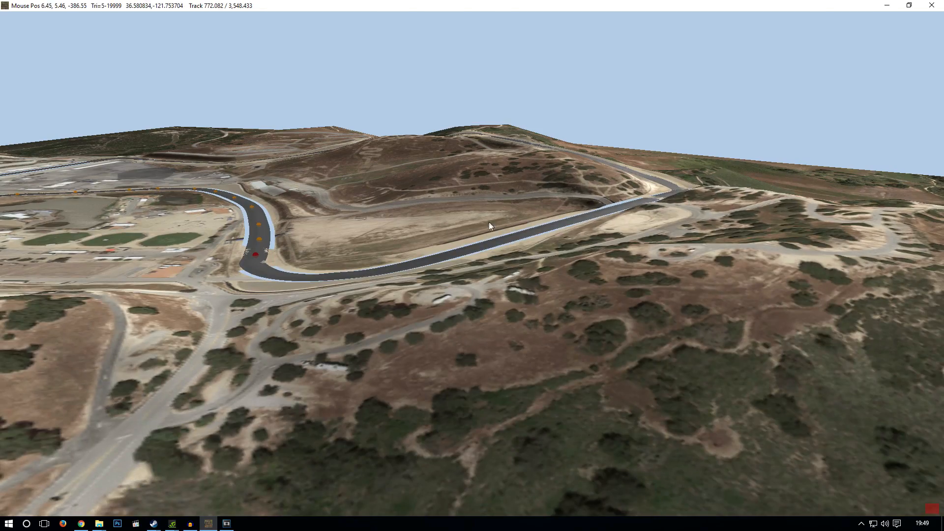
Extend the third section's end node across the gap at the crossing road, making it about 429 m long, and save the venue.
drag(489, 224, 428, 319)
right_drag(429, 319, 513, 307)
drag(540, 305, 489, 439)
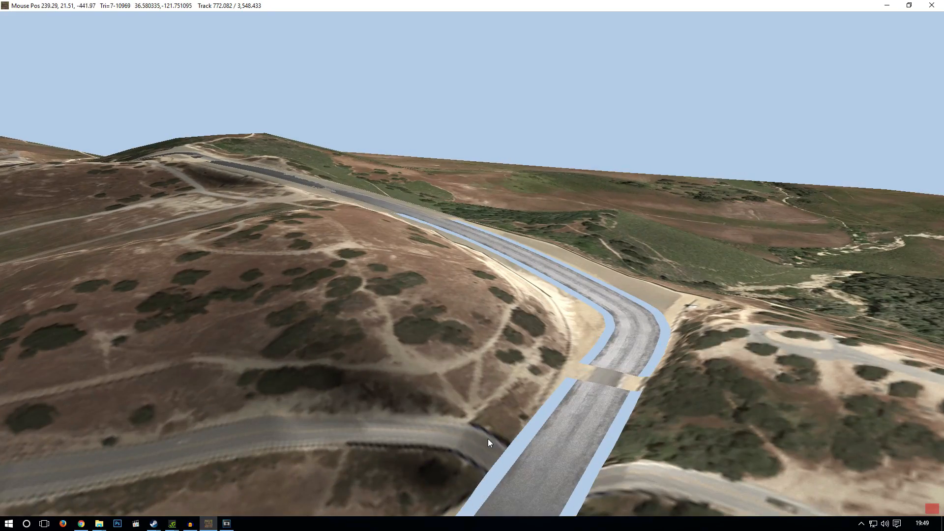
drag(594, 386, 612, 365)
right_drag(561, 333, 221, 244)
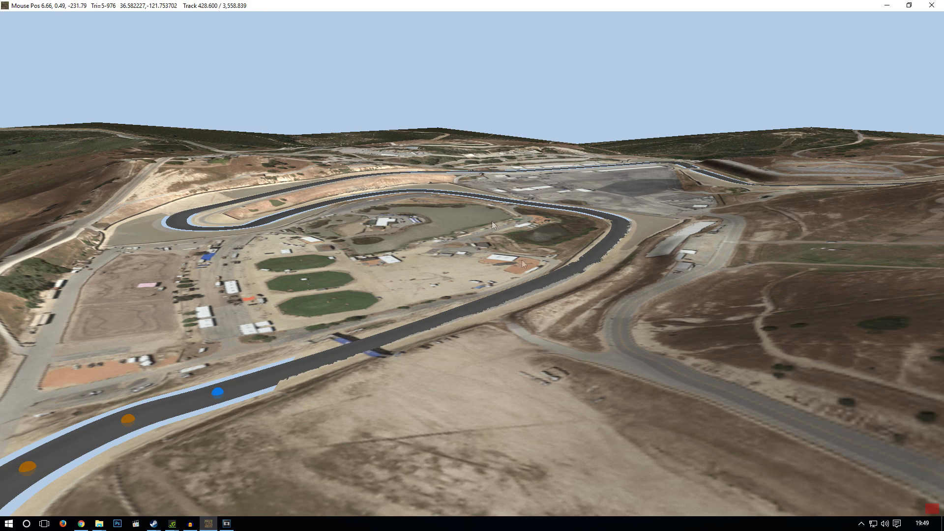
click(13, 16)
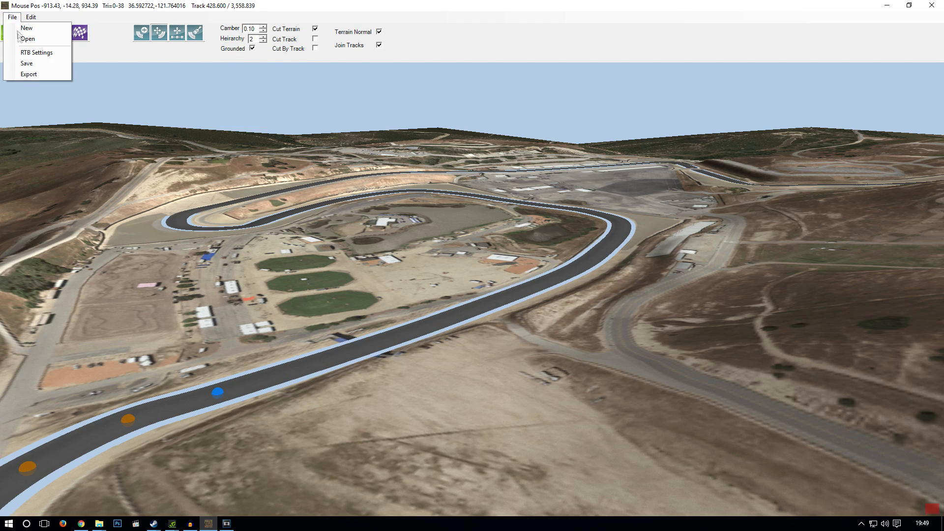
click(26, 63)
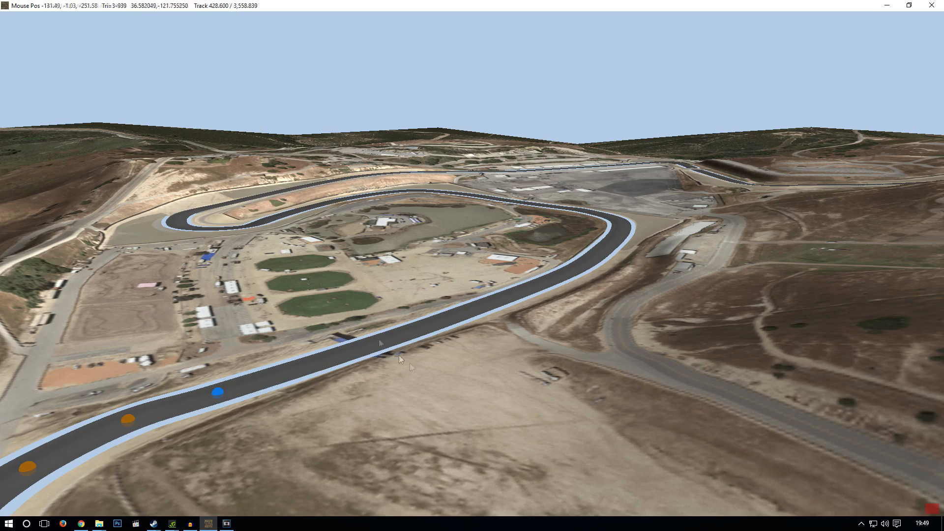
Move the hilltop section's end node across the gap to meet the section through the S-bends, making it about 527 m long.
drag(704, 296, 648, 285)
drag(518, 164, 461, 308)
drag(553, 265, 256, 167)
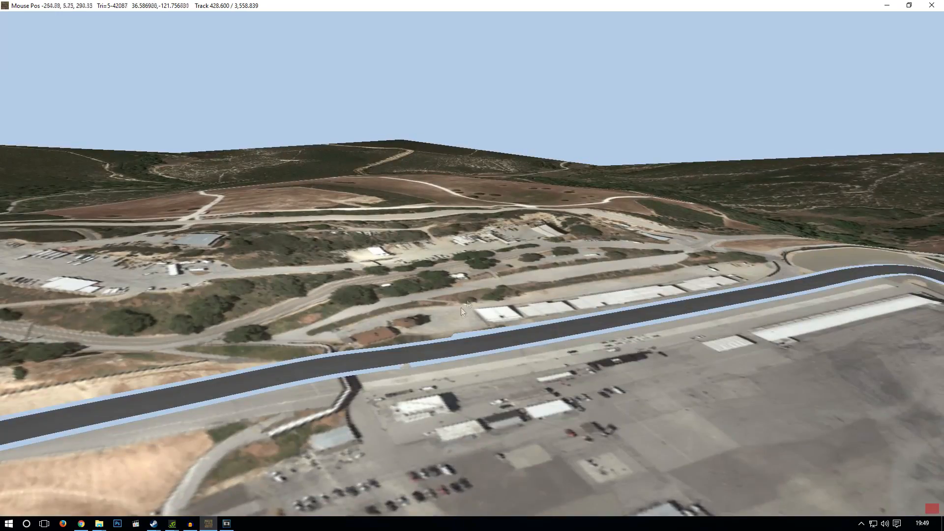
drag(786, 344, 324, 162)
drag(571, 216, 348, 113)
drag(437, 206, 459, 284)
drag(406, 79, 417, 394)
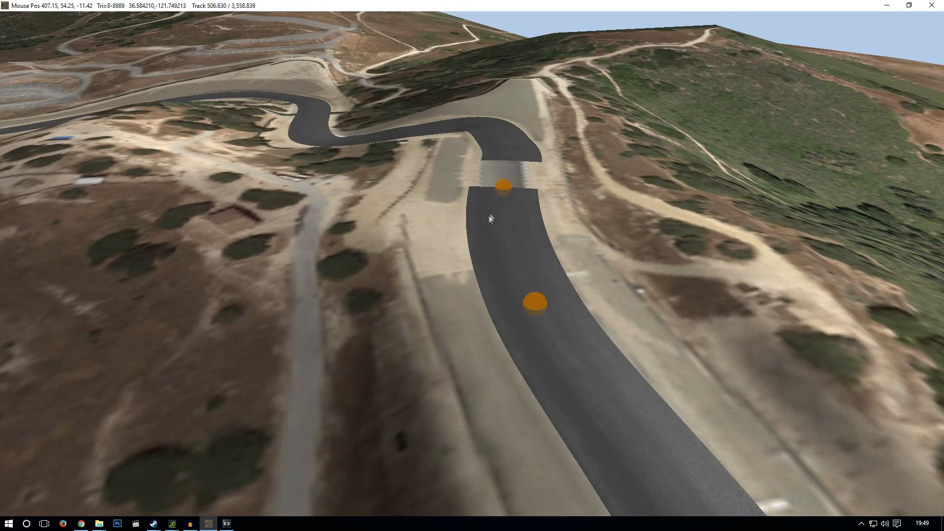
drag(505, 182, 510, 162)
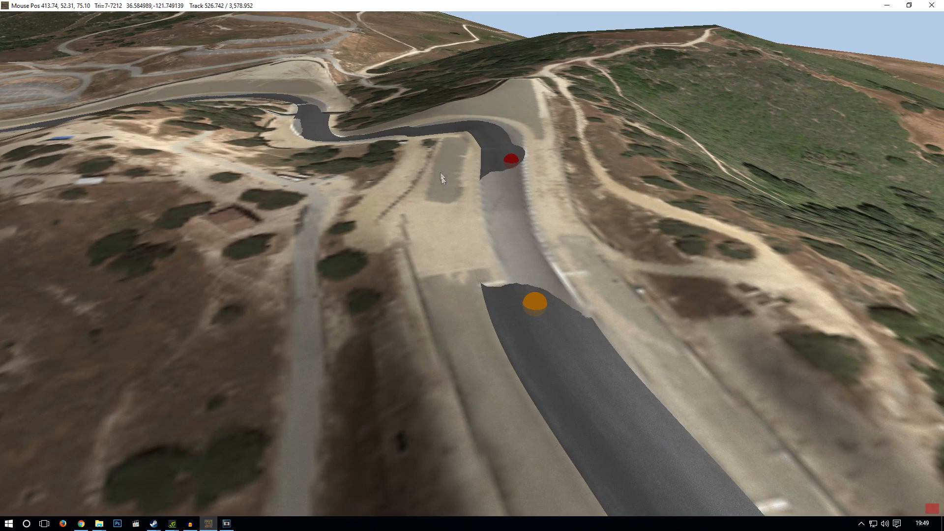
Move the joint before the S-bends back down the straight and shift the first bend's nodes outward, making the S-bend section about 782 m long.
drag(439, 122, 448, 202)
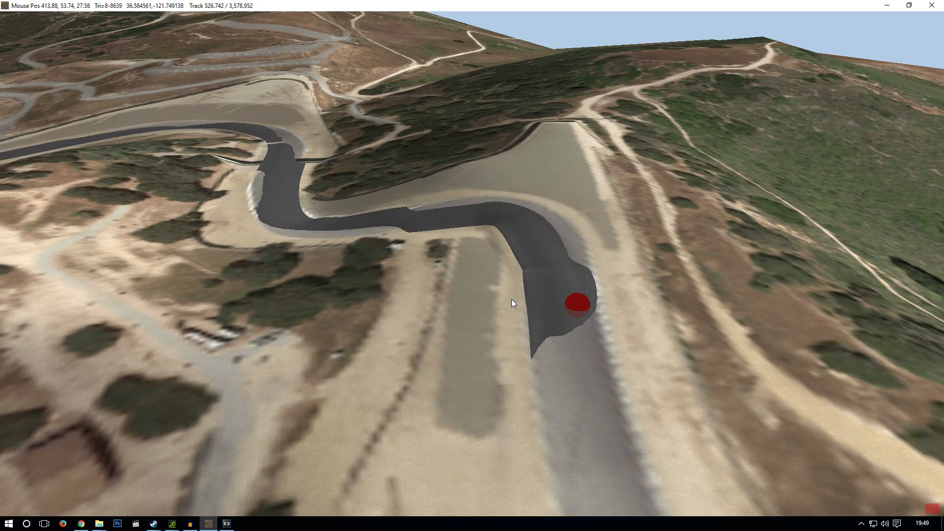
click(404, 217)
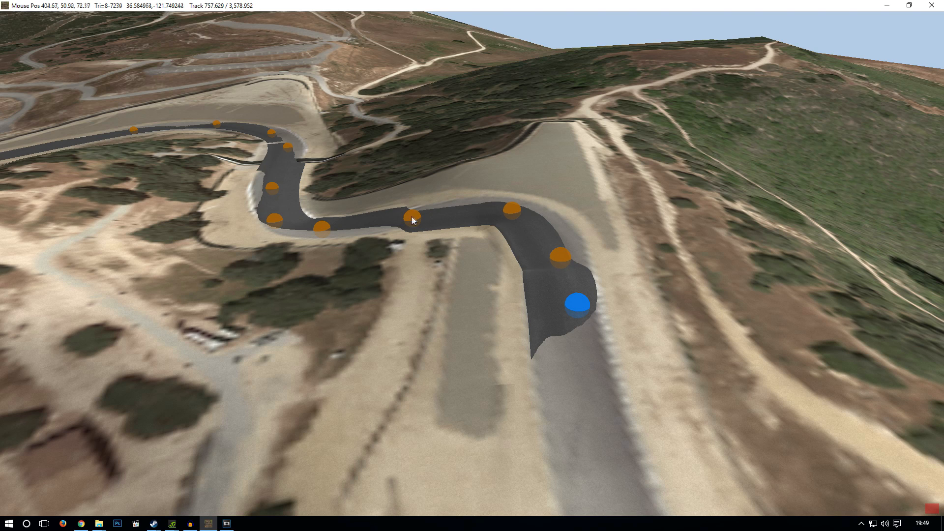
drag(530, 212, 522, 209)
drag(577, 303, 582, 391)
click(568, 255)
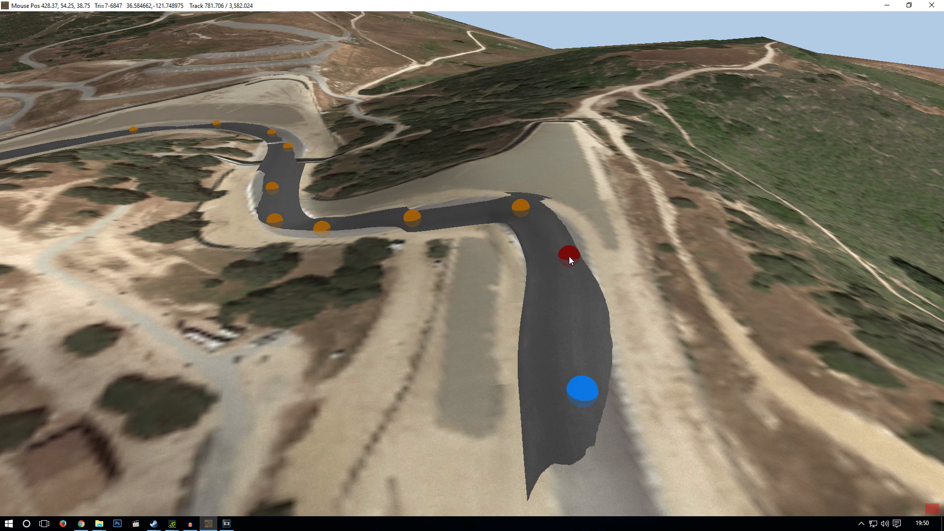
Delete the surplus node in the second S-bend and reposition its neighbouring nodes so the road follows the imagery.
click(407, 215)
drag(321, 227, 323, 232)
drag(273, 189, 261, 205)
drag(321, 231, 305, 234)
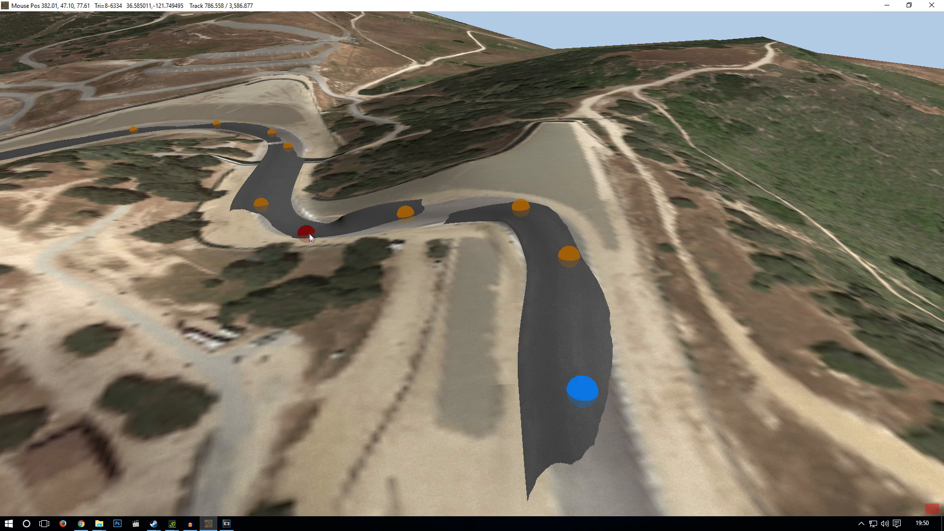
drag(317, 240, 314, 234)
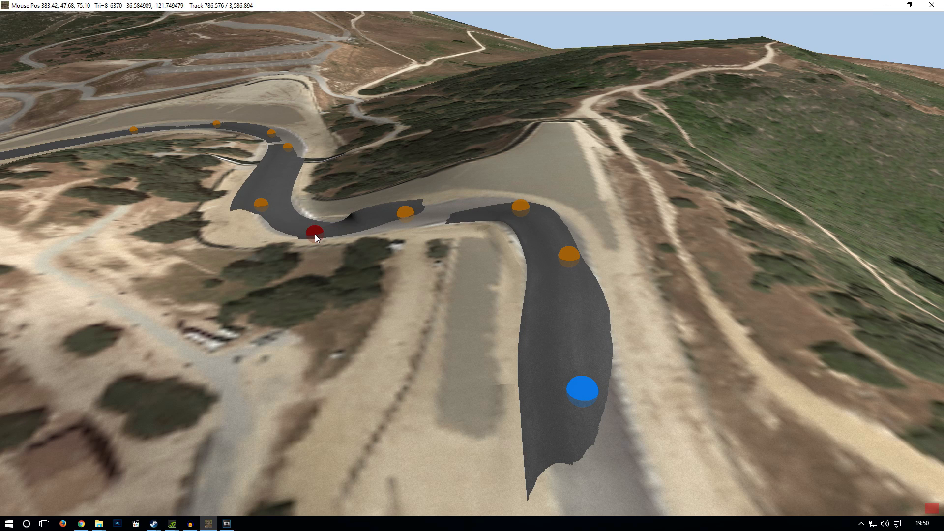
key(Delete)
drag(369, 226, 365, 229)
drag(261, 202, 269, 202)
Reposition the nodes at the apexes of both S-bends to bring the road back onto the aerial image.
drag(415, 194, 415, 287)
right_drag(415, 287, 359, 277)
right_drag(618, 270, 398, 254)
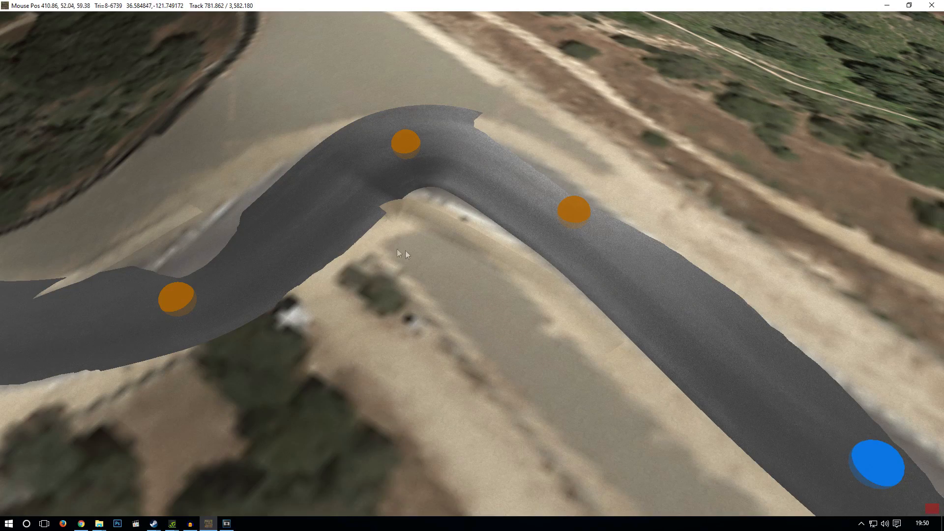
right_drag(282, 258, 222, 247)
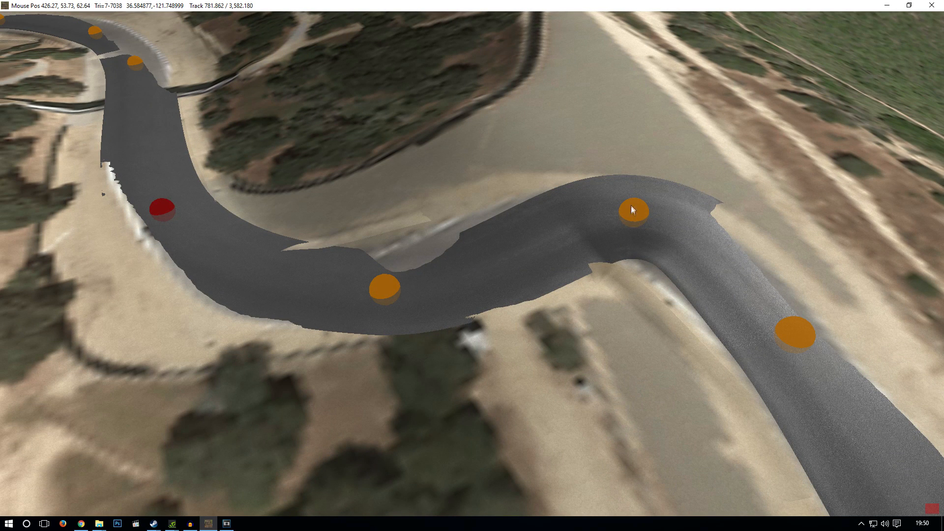
drag(631, 207, 595, 208)
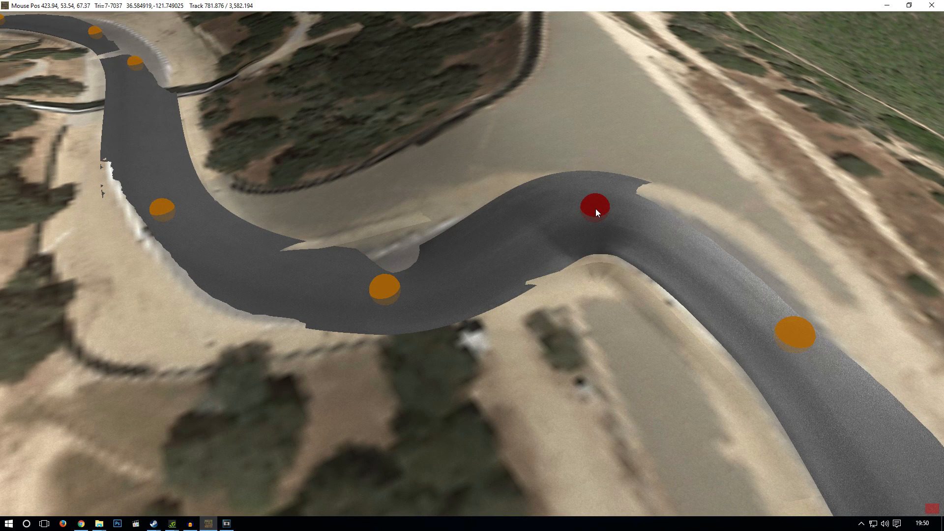
drag(385, 289, 333, 304)
click(590, 223)
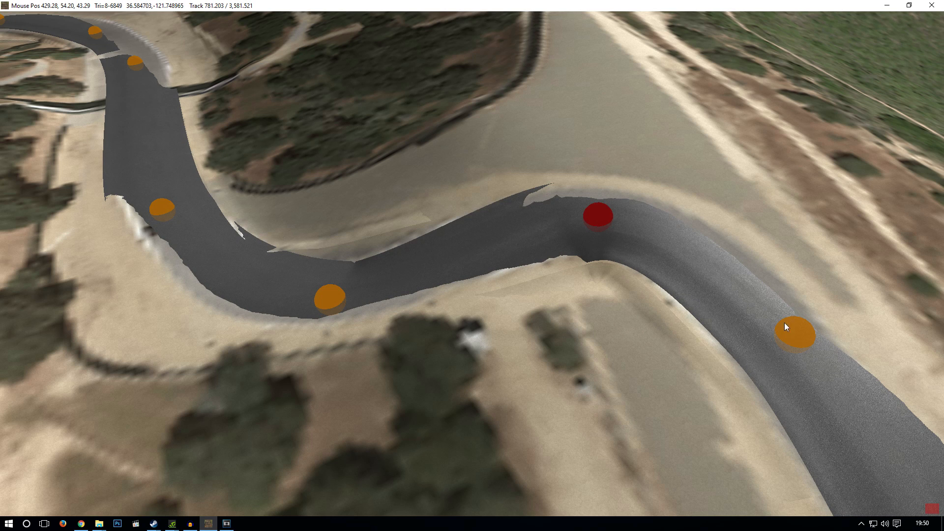
Delete the extra node near the first S-bend and adjust the remaining nodes through both bends.
key(Delete)
drag(606, 241, 645, 230)
drag(330, 298, 297, 299)
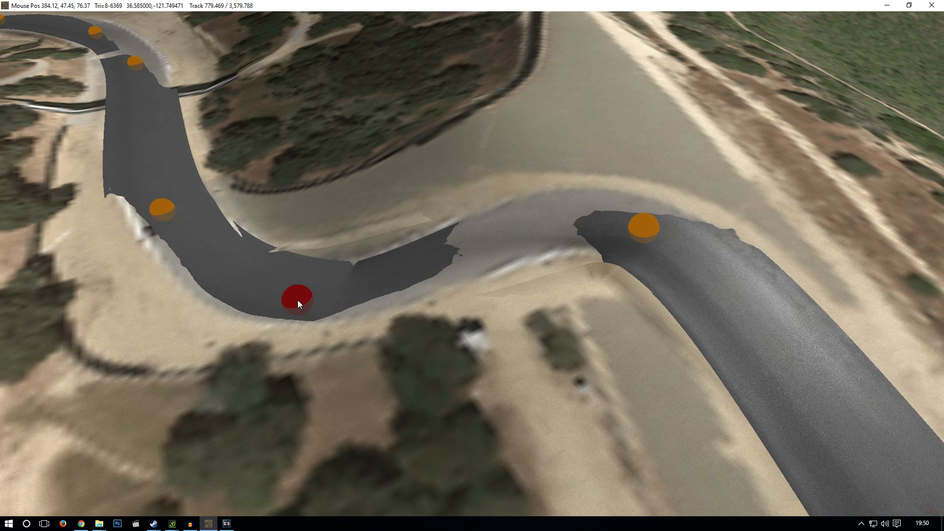
drag(163, 208, 154, 163)
drag(257, 295, 256, 306)
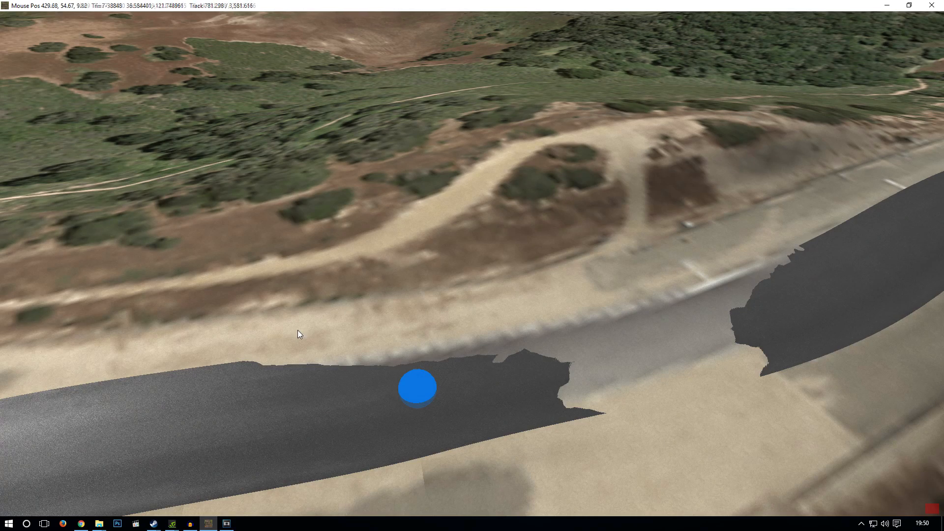
Extend the S-bend section's end node to meet the road at the final corner, making the section about 801 m long.
right_drag(297, 329, 626, 117)
right_drag(538, 195, 587, 101)
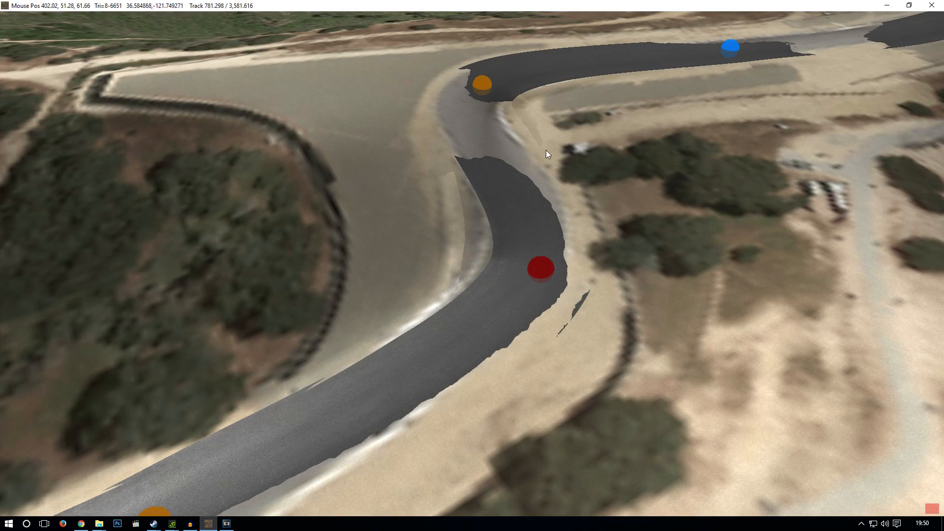
right_drag(474, 297, 348, 309)
right_drag(408, 200, 372, 221)
right_drag(351, 259, 585, 340)
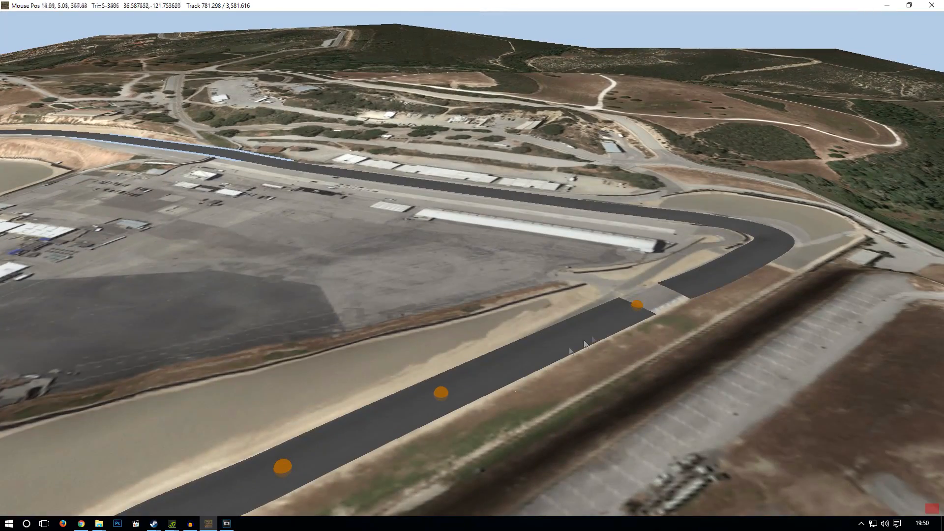
drag(641, 305, 671, 292)
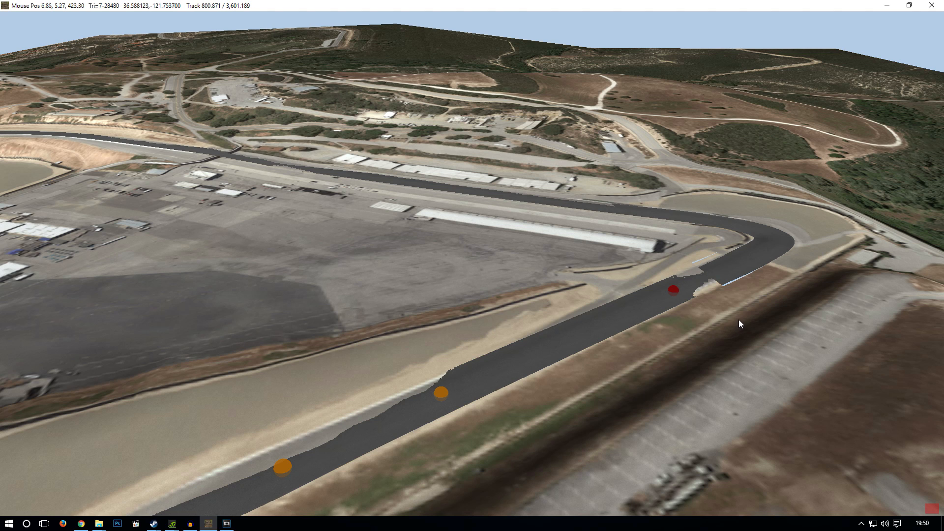
Examine the complete circuit from above to check that the road sections join up all the way round.
right_drag(635, 270, 405, 273)
right_drag(593, 368, 601, 494)
scroll(601, 491, down, 8)
scroll(617, 478, down, 2)
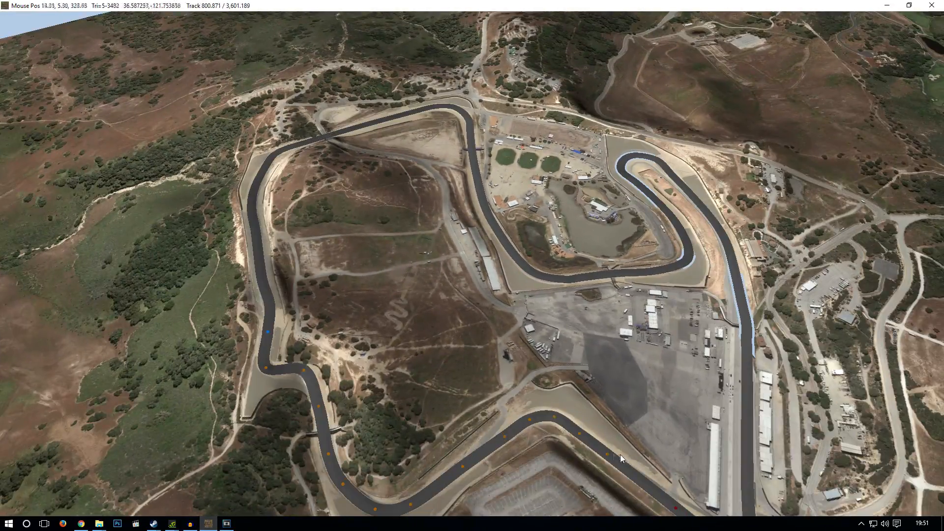
right_drag(599, 367, 522, 290)
right_drag(409, 312, 800, 310)
scroll(404, 298, up, 1)
scroll(403, 299, up, 2)
right_drag(404, 299, 398, 340)
scroll(398, 336, down, 3)
drag(397, 336, 549, 328)
drag(608, 195, 588, 361)
right_drag(588, 361, 596, 465)
drag(593, 197, 460, 278)
scroll(459, 282, down, 6)
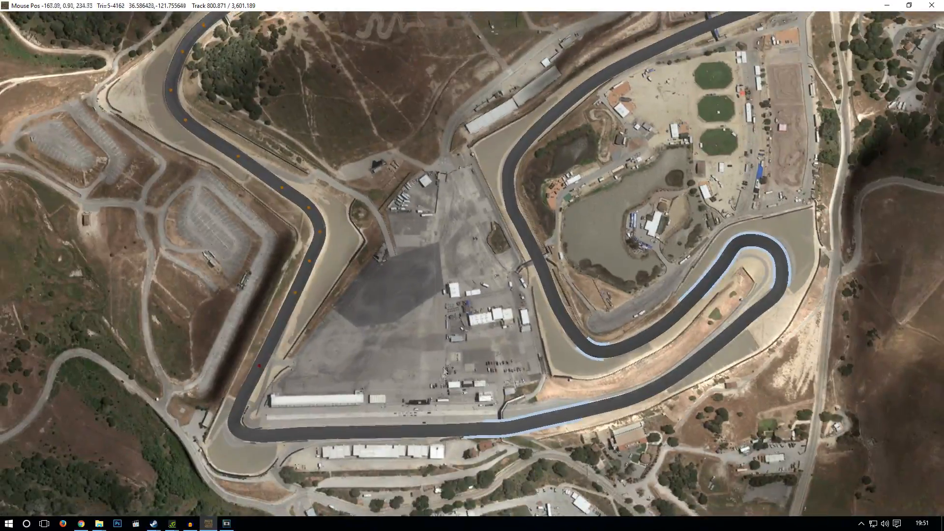
Move the node at the exit of the first section's hairpin slightly inward, making the section about 692 m long.
right_drag(443, 368, 452, 315)
drag(453, 316, 331, 230)
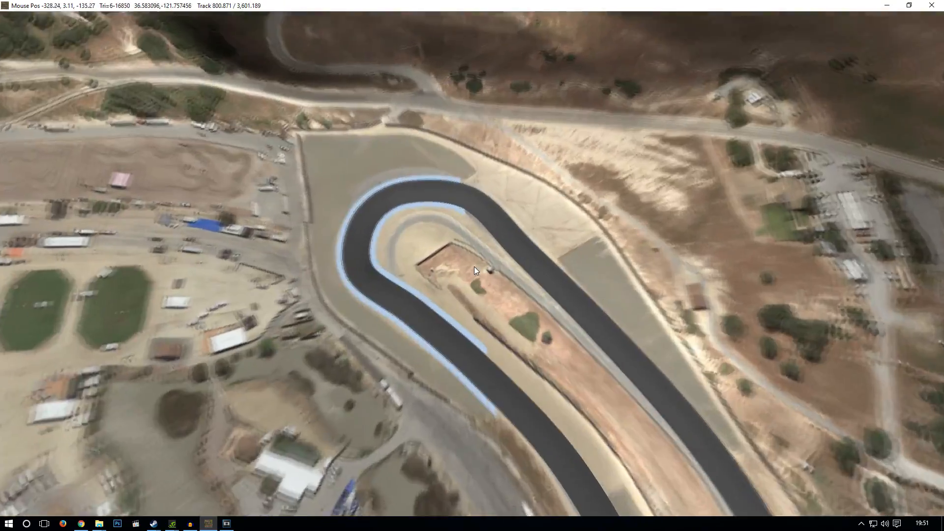
scroll(474, 266, up, 3)
click(462, 163)
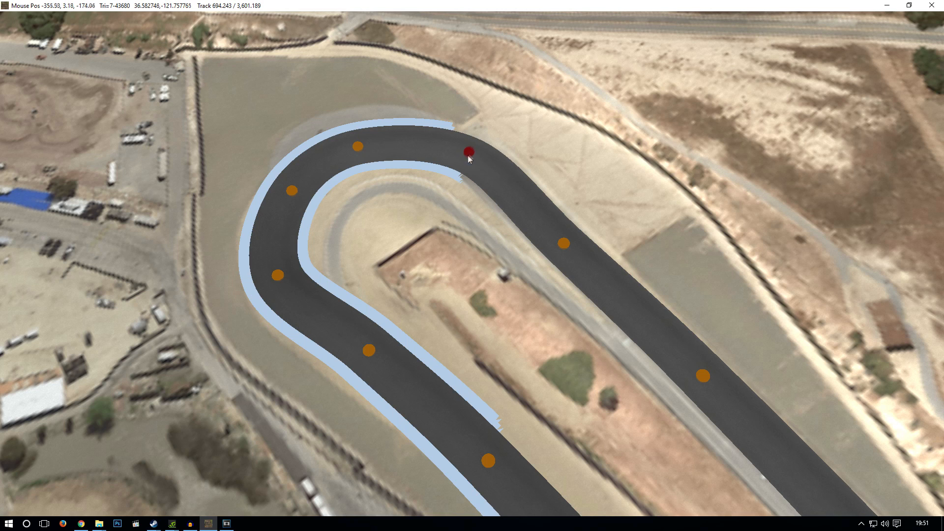
drag(469, 152, 465, 158)
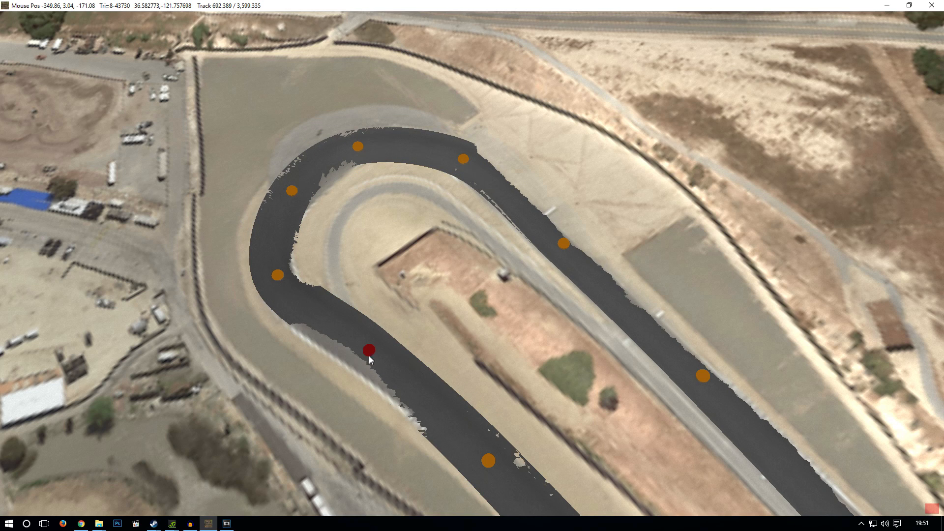
Examine the road around the hairpin, the start straight, the hillside and the lake.
right_drag(293, 234, 642, 149)
right_drag(470, 265, 373, 269)
drag(499, 295, 328, 269)
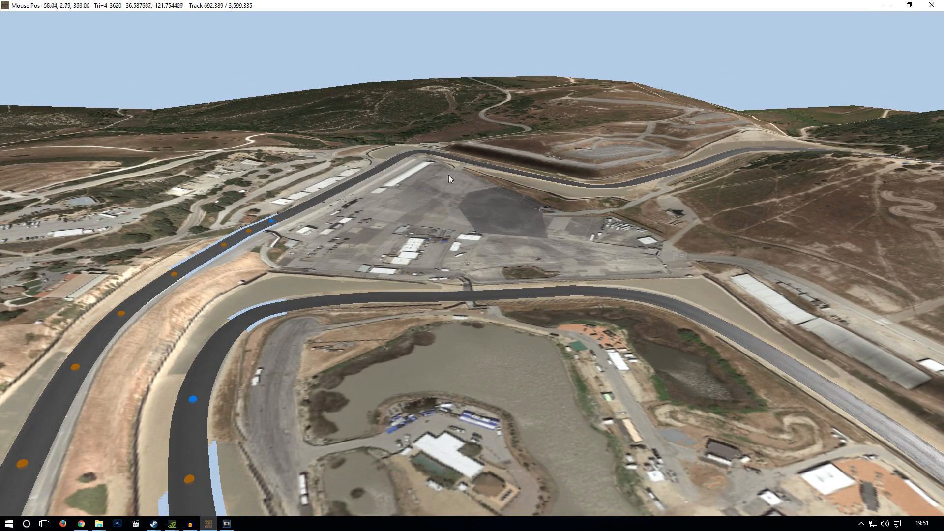
right_drag(324, 348, 305, 299)
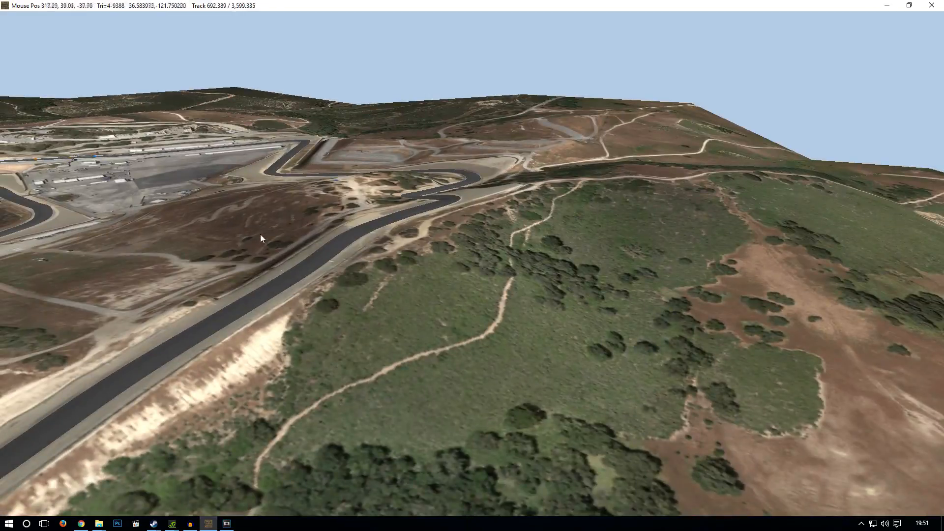
drag(261, 235, 691, 179)
drag(224, 174, 295, 367)
right_drag(295, 366, 491, 354)
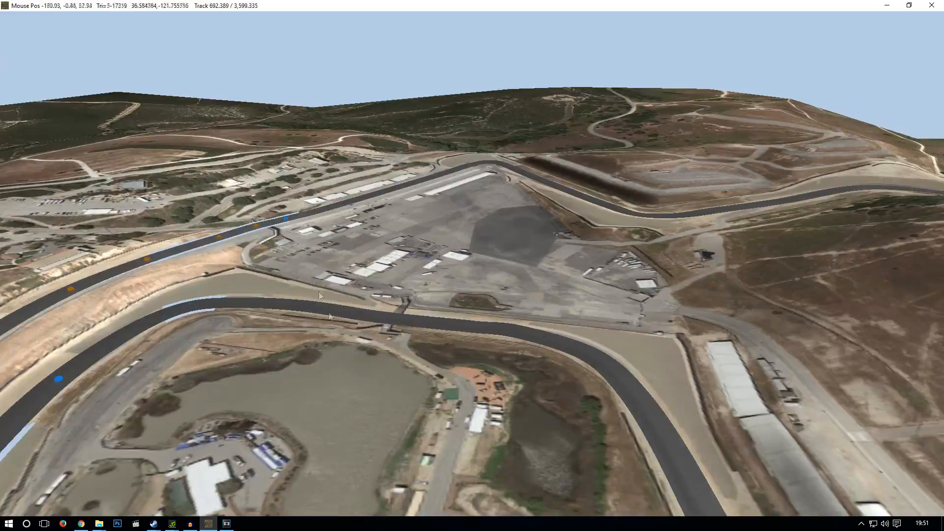
drag(266, 260, 363, 395)
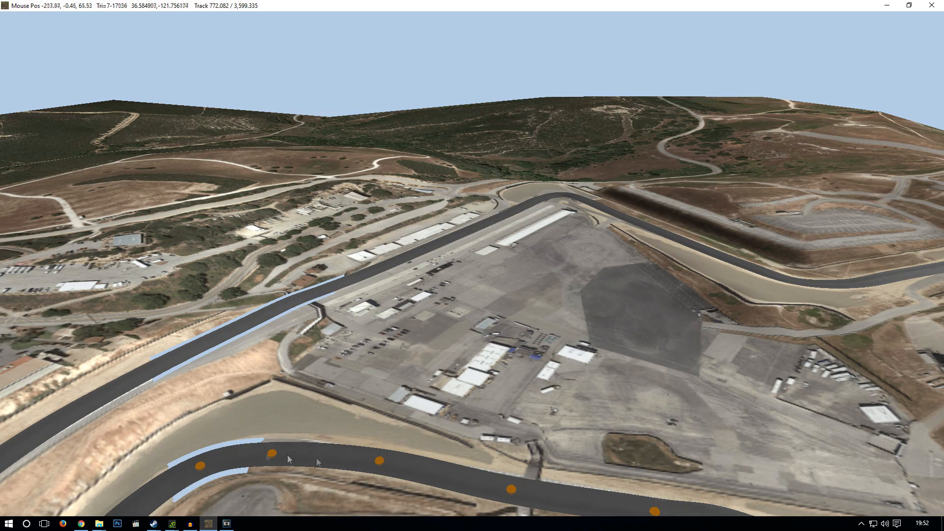
Move three of the second section's nodes from the road behind the lake into the paddock, making it about 1,038 m long.
mouse_move(272, 423)
mouse_down()
mouse_move(373, 344)
mouse_move(383, 355)
mouse_move(455, 285)
mouse_up()
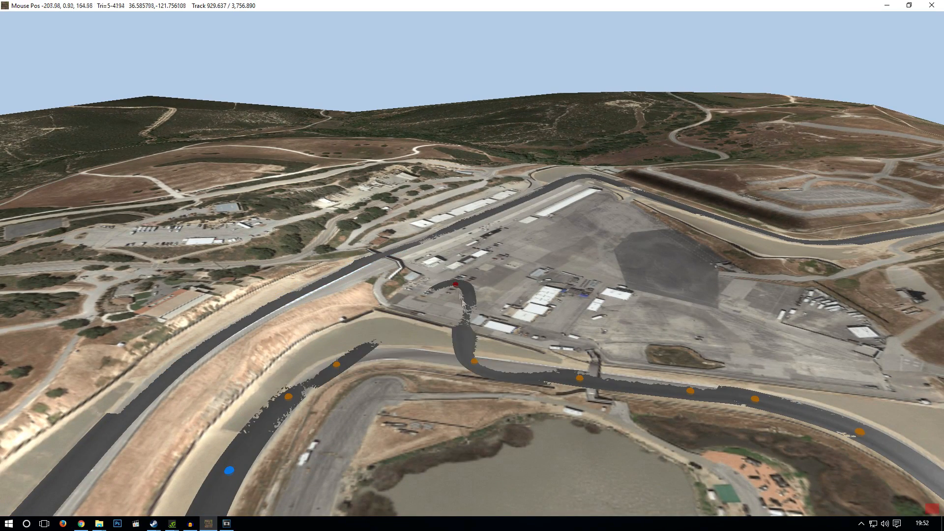
click(522, 251)
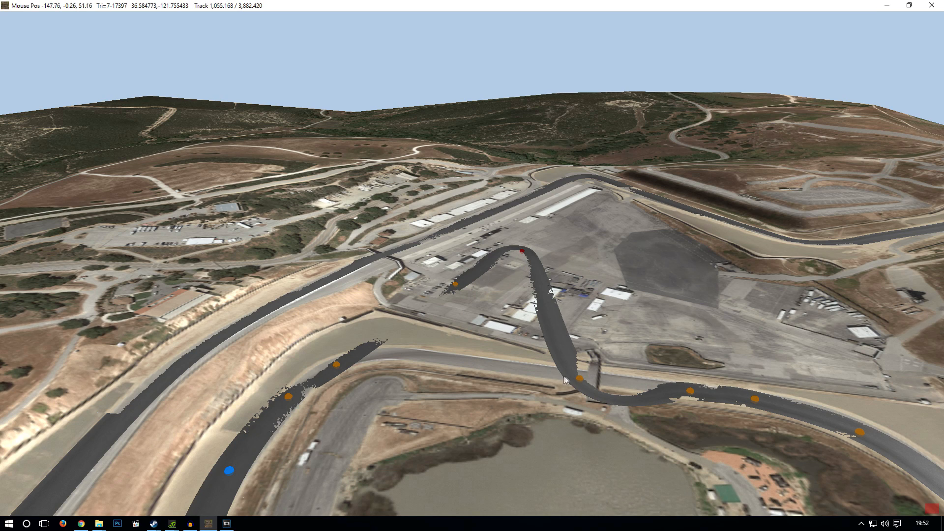
click(620, 286)
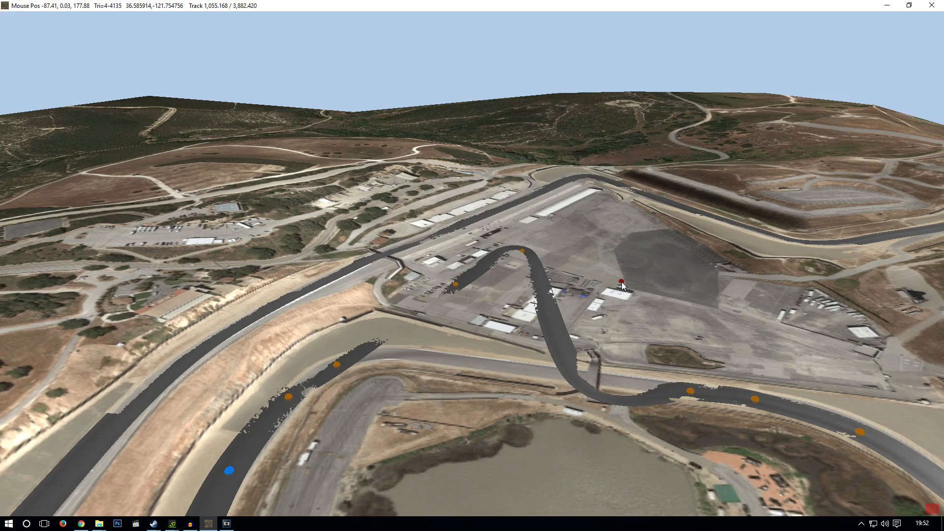
drag(559, 329, 420, 243)
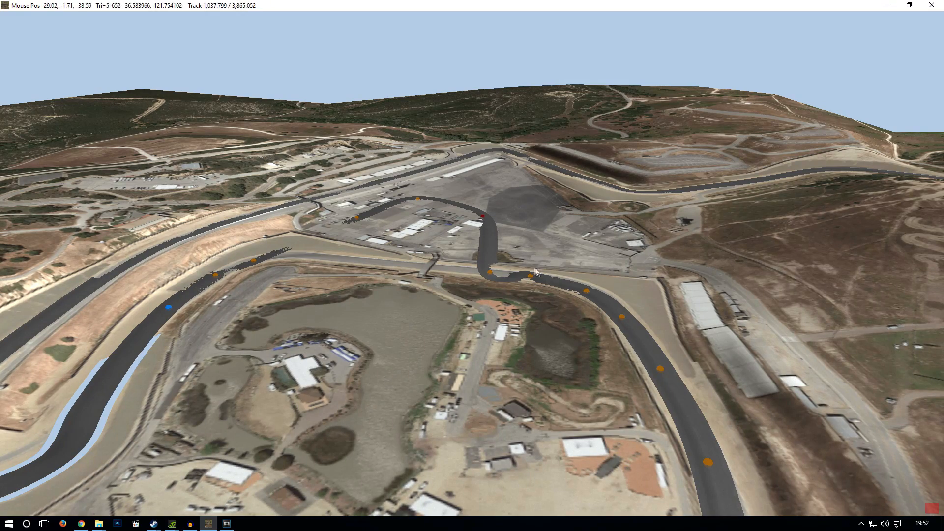
drag(240, 305, 449, 469)
right_drag(535, 295, 326, 237)
drag(326, 237, 475, 455)
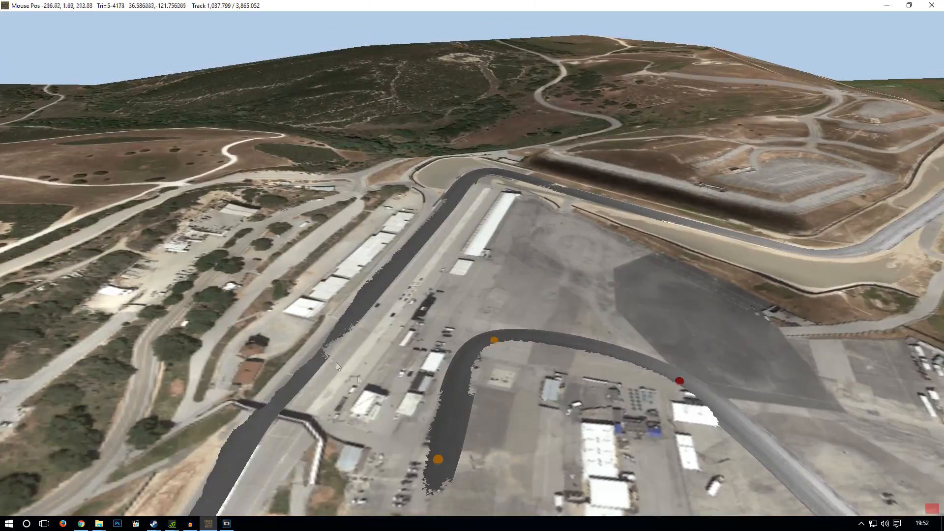
Move the second section's node beside the bridge between the paddock and the lake, making the section about 1,044 m long.
right_drag(475, 455, 463, 415)
drag(463, 414, 582, 391)
drag(633, 149, 574, 193)
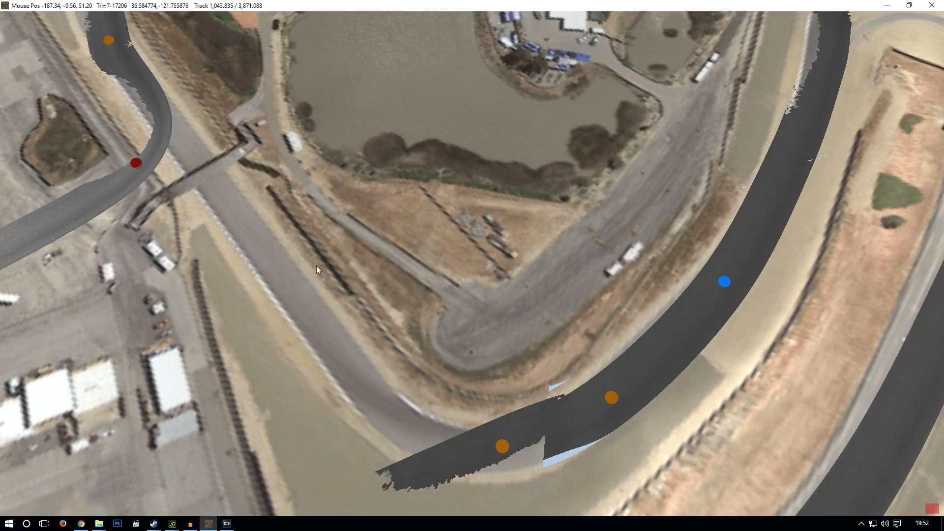
Move the second section's node on the bend just beyond the bridge slightly outward, making the section about 1,047 m long.
right_drag(346, 281, 348, 182)
drag(397, 261, 389, 129)
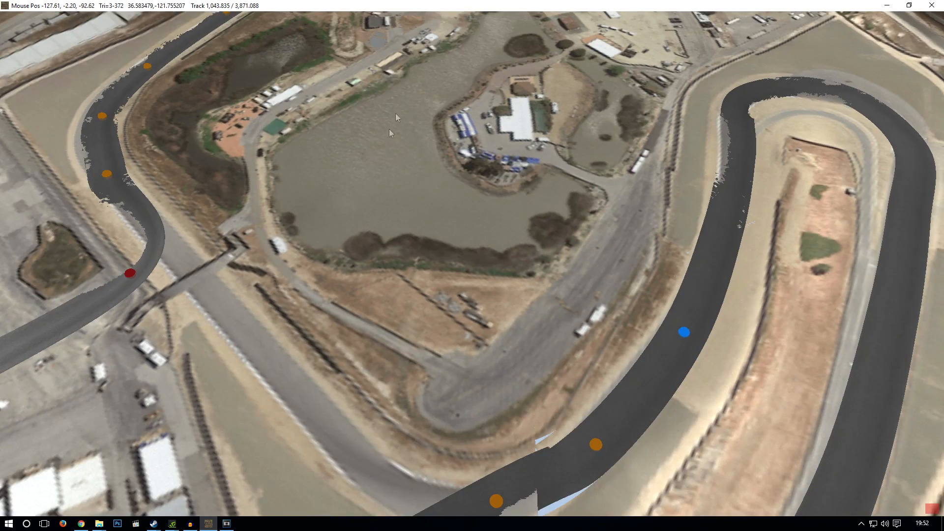
drag(303, 264, 320, 103)
right_drag(300, 271, 216, 247)
drag(319, 140, 325, 93)
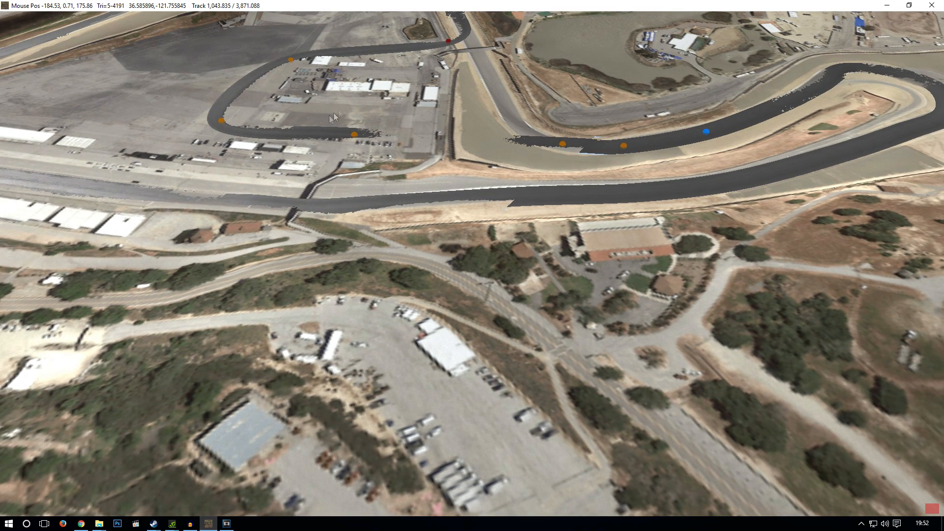
drag(405, 81, 402, 237)
drag(411, 99, 408, 202)
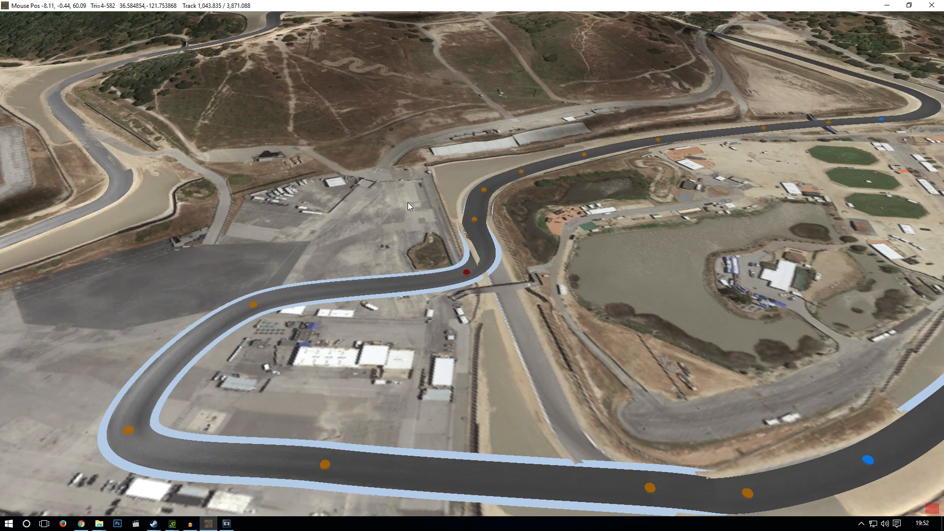
scroll(453, 199, up, 3)
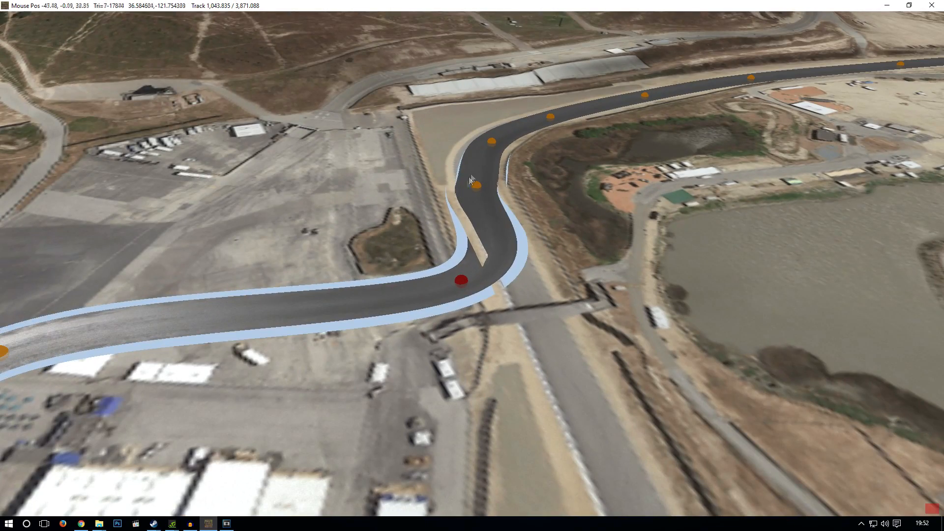
drag(488, 142, 482, 142)
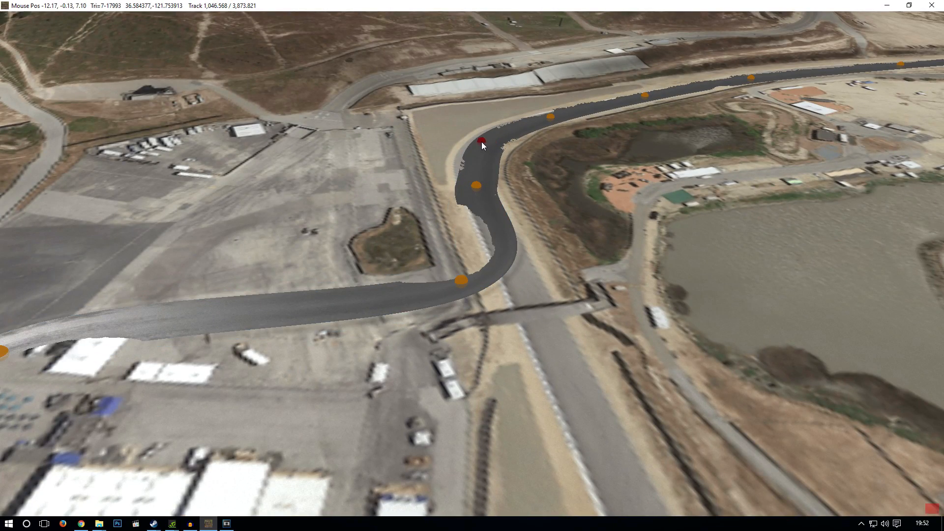
Move two of the first section's nodes on the hairpin slightly inward, making the section about 689 m long.
drag(364, 259, 338, 95)
right_drag(328, 129, 407, 170)
drag(407, 170, 248, 98)
drag(492, 187, 180, 105)
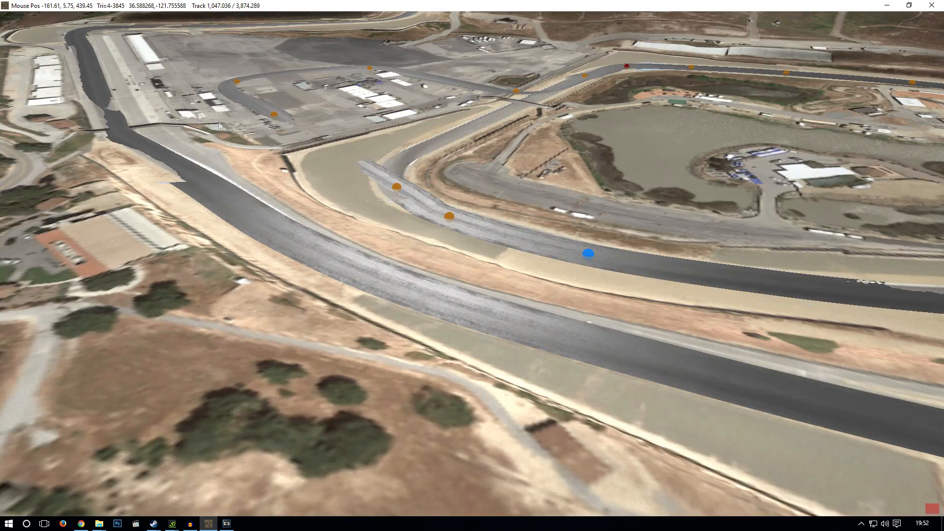
scroll(347, 168, down, 2)
scroll(349, 168, down, 2)
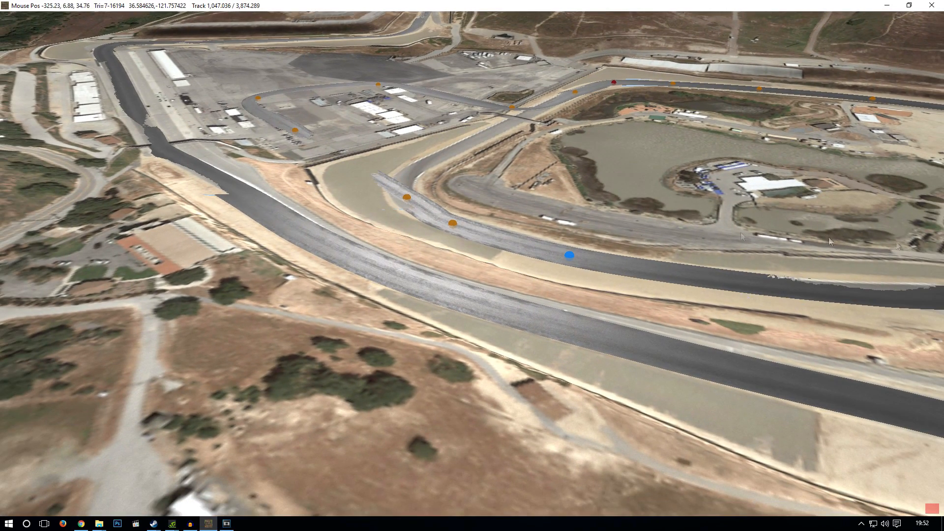
right_drag(464, 180, 491, 193)
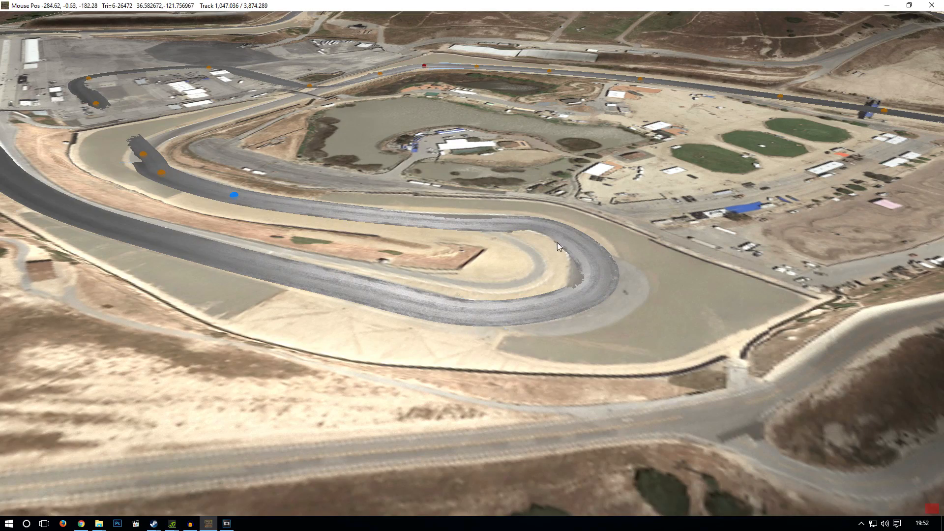
scroll(624, 267, up, 2)
scroll(624, 268, up, 1)
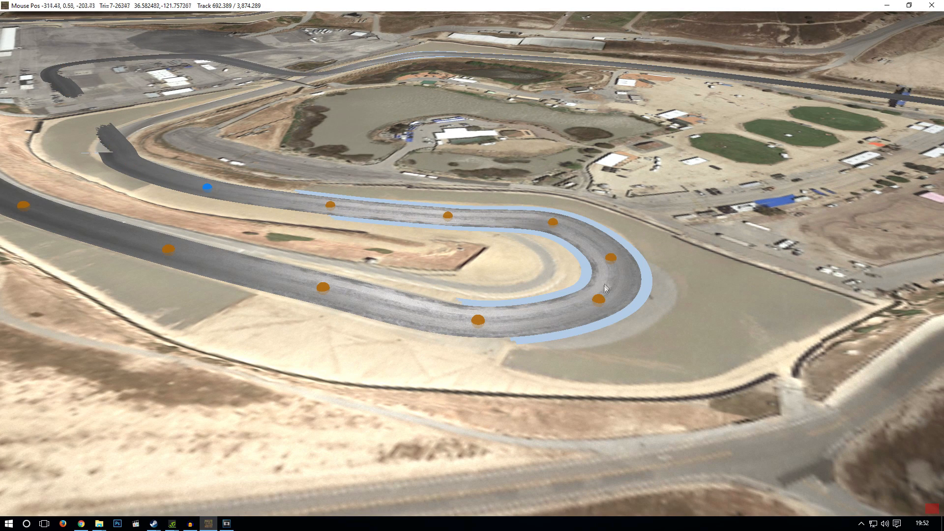
drag(596, 299, 589, 303)
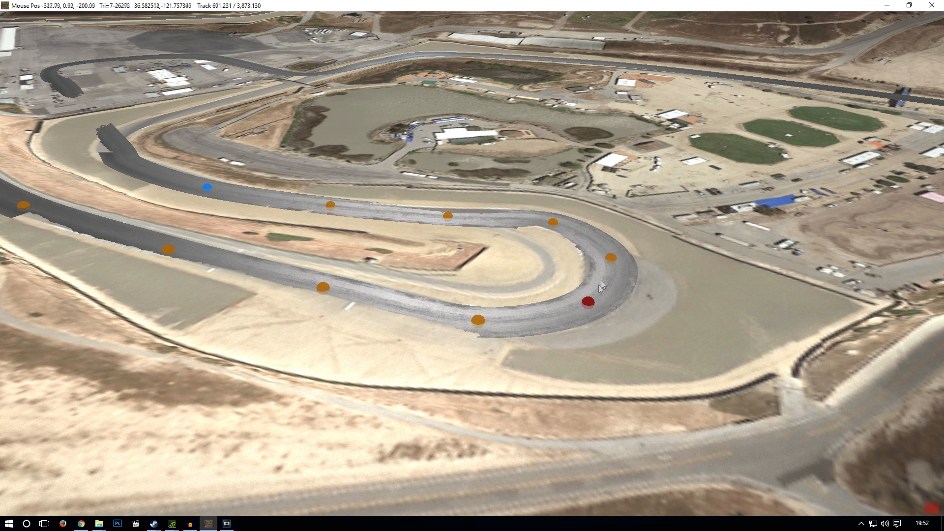
drag(611, 260, 604, 258)
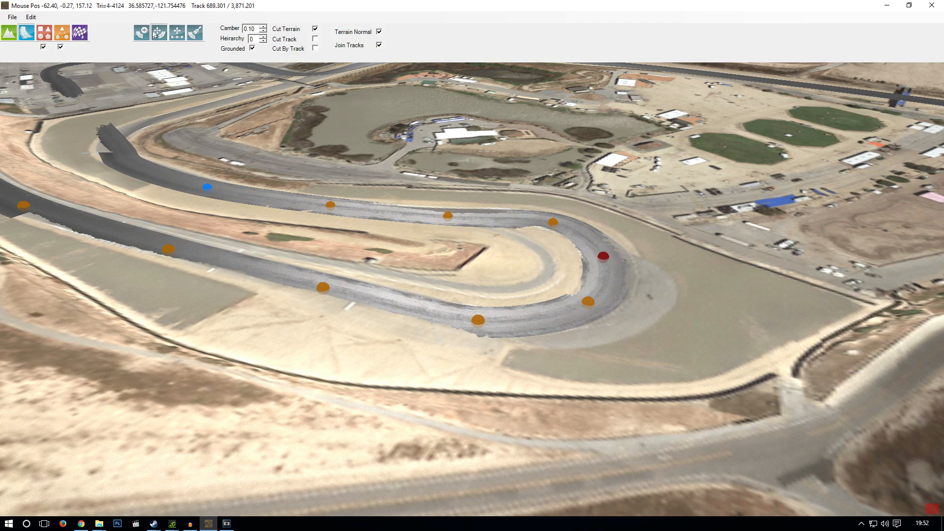
Switch to cross-section editing, select a first-section cross-section between the hairpin and the paddock, and nudge its outer handle.
click(176, 36)
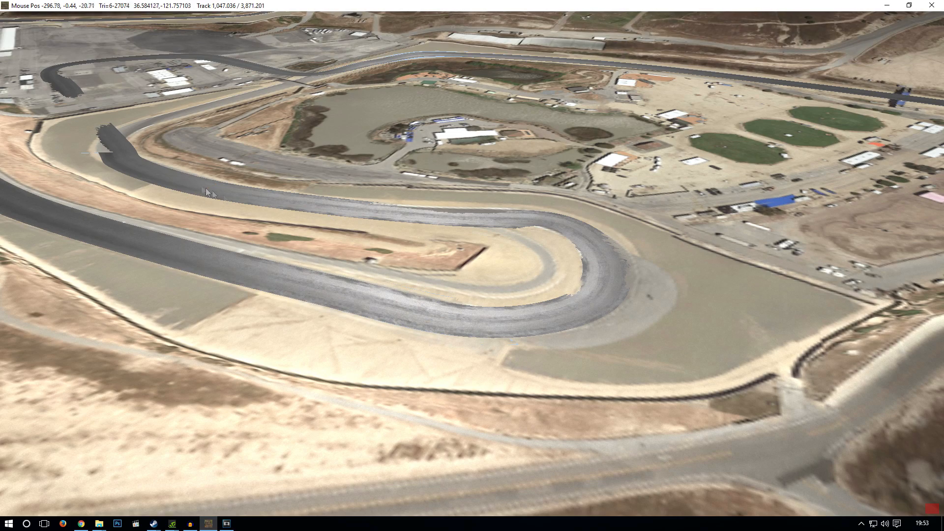
right_drag(201, 186, 238, 205)
mouse_move(145, 28)
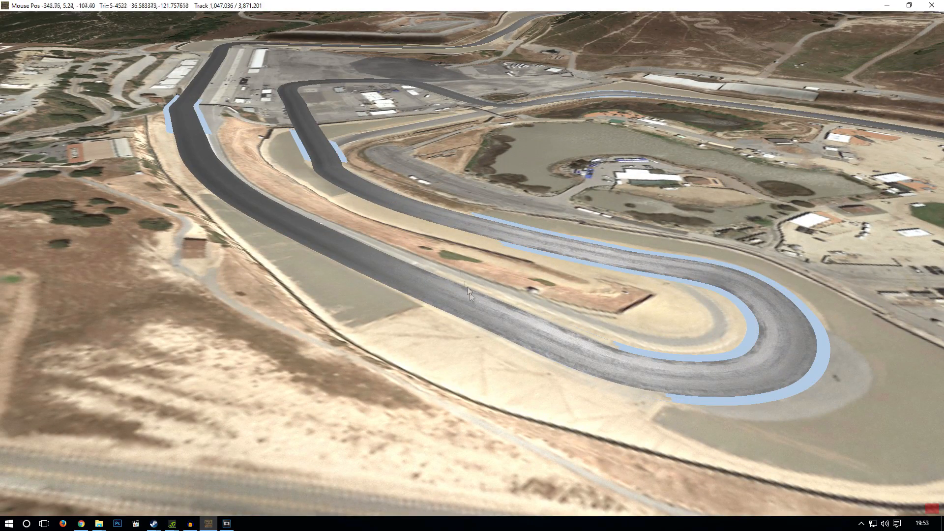
scroll(469, 298, up, 5)
scroll(465, 297, up, 3)
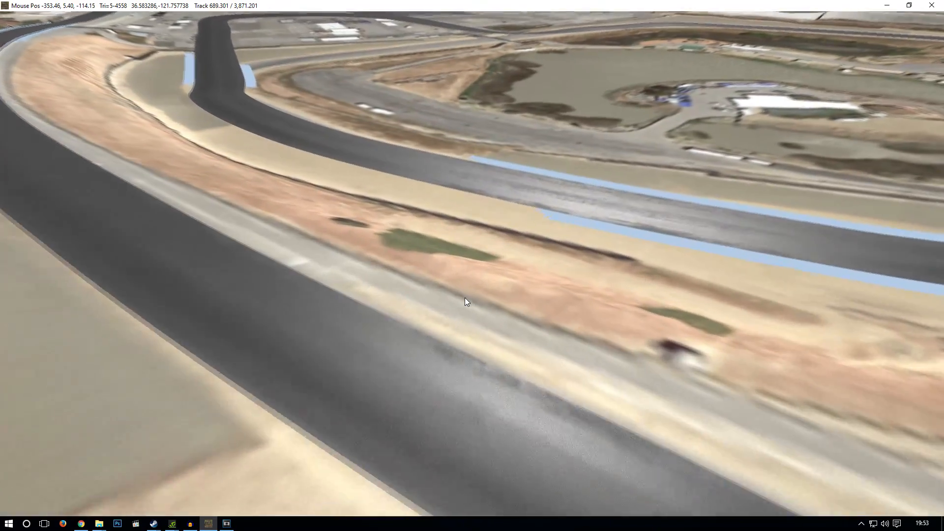
scroll(345, 317, up, 8)
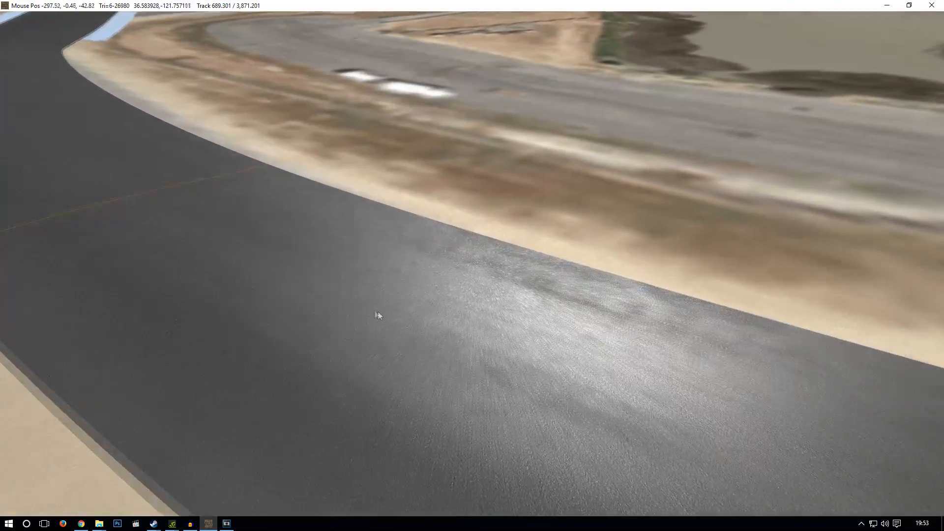
right_drag(377, 315, 385, 336)
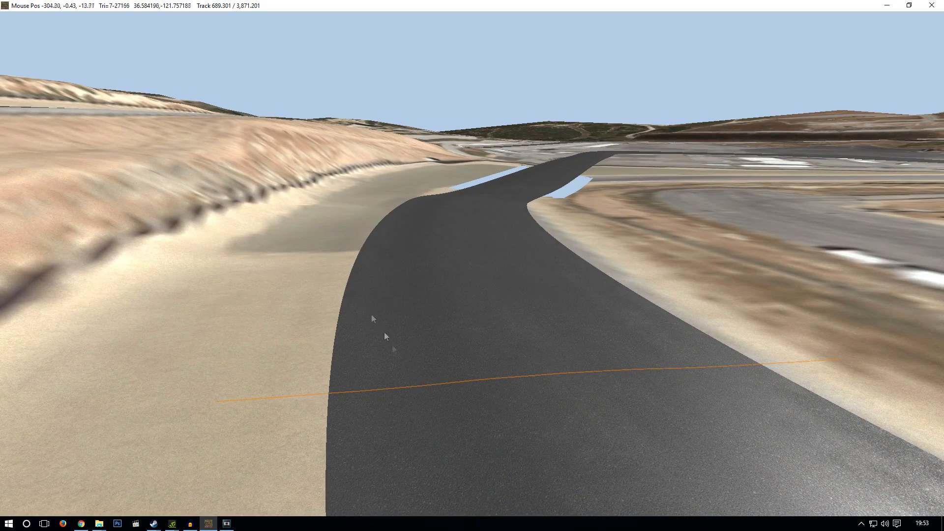
click(422, 388)
right_drag(422, 388, 253, 270)
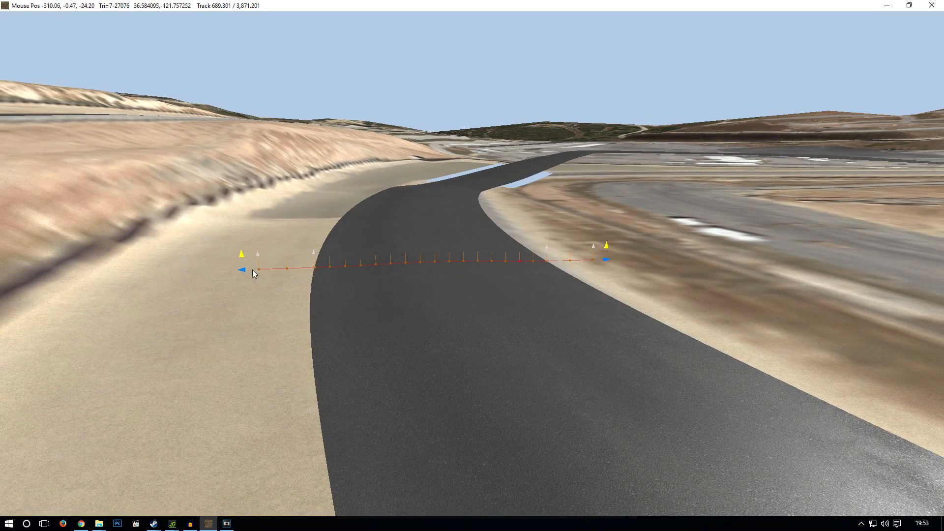
mouse_move(244, 274)
mouse_down()
mouse_move(266, 273)
mouse_move(284, 298)
mouse_move(245, 273)
mouse_up()
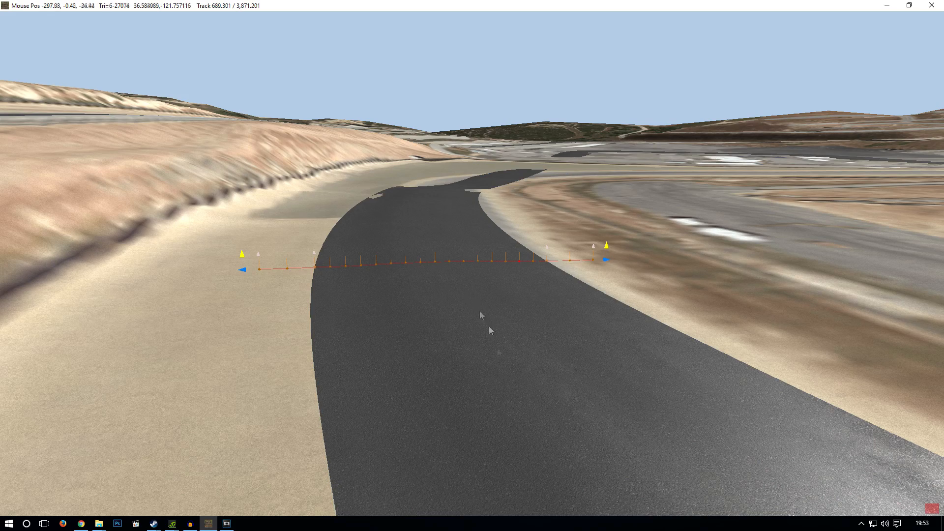
Select the cross-section in the first section's hairpin and raise the road's outer edge to bank the turn.
scroll(505, 387, up, 3)
right_drag(458, 344, 769, 328)
drag(573, 139, 440, 343)
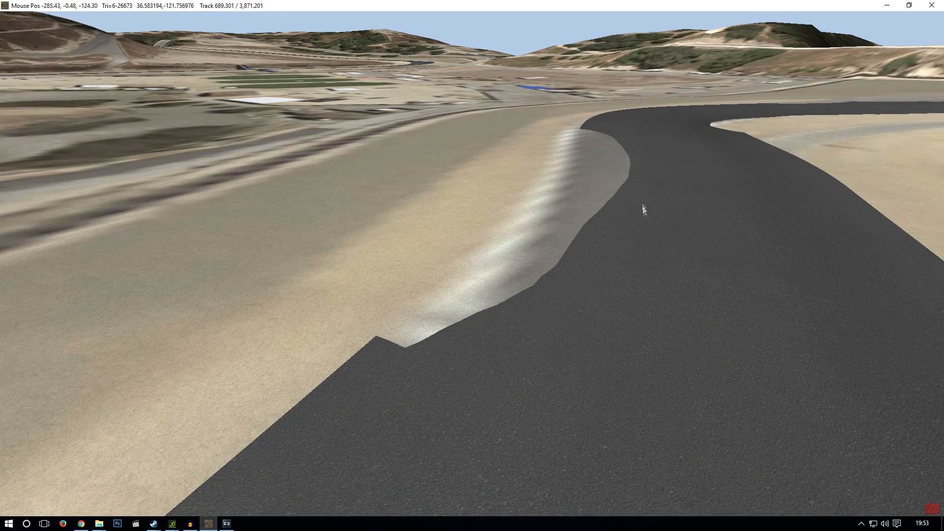
drag(618, 121, 535, 173)
right_drag(535, 172, 658, 256)
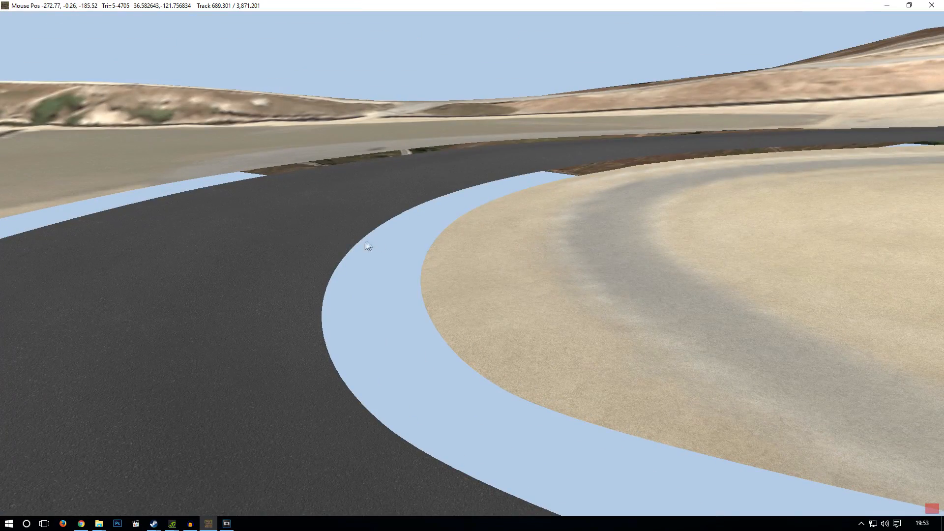
click(264, 225)
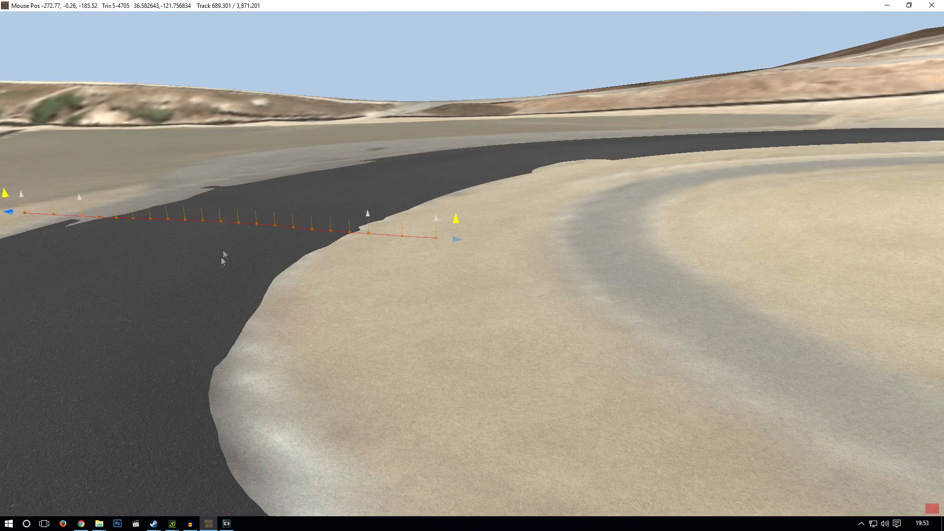
scroll(223, 260, up, 1)
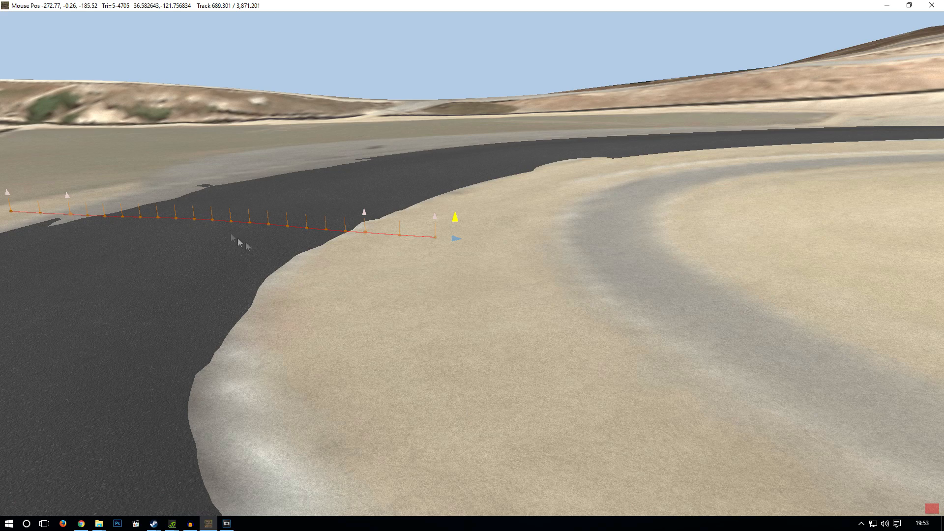
scroll(207, 162, down, 1)
right_drag(227, 189, 420, 166)
scroll(382, 224, down, 4)
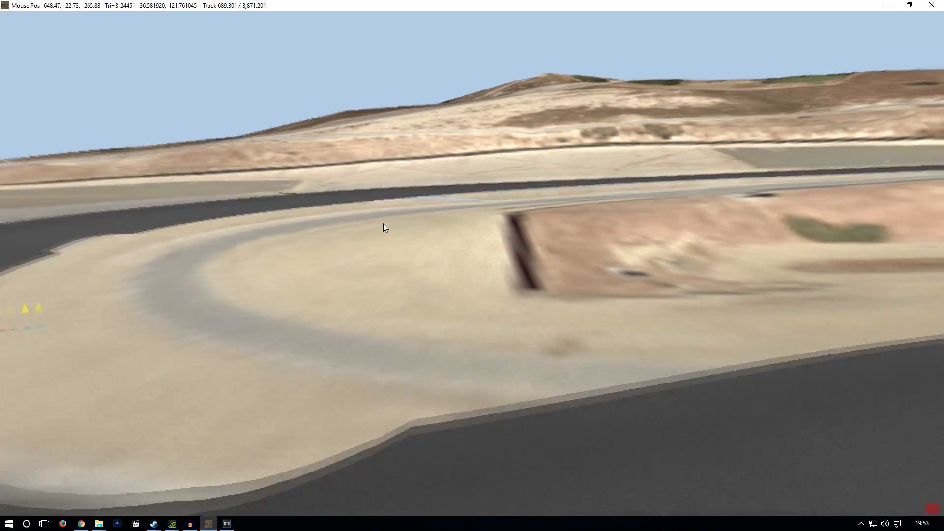
scroll(335, 295, down, 4)
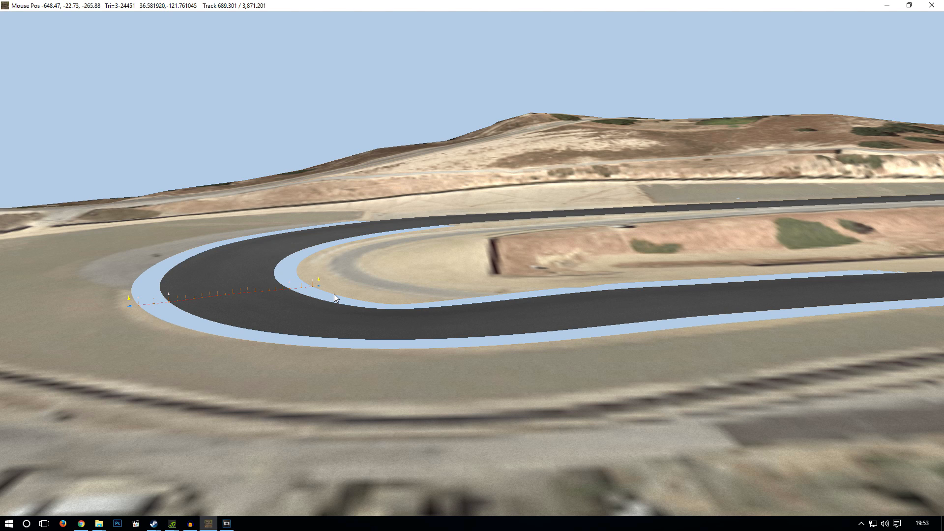
scroll(276, 302, down, 1)
scroll(274, 304, up, 3)
right_drag(274, 305, 208, 321)
scroll(207, 314, up, 2)
middle_drag(207, 314, 367, 247)
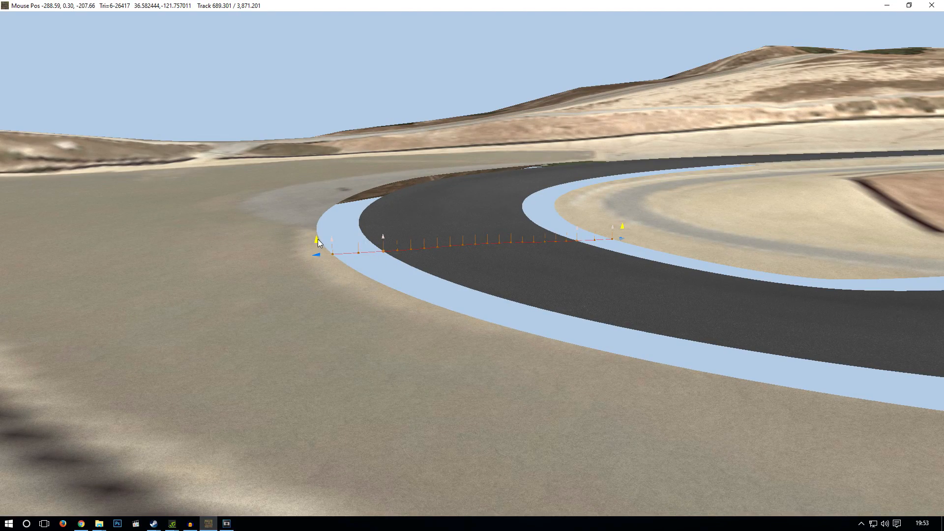
scroll(413, 267, up, 5)
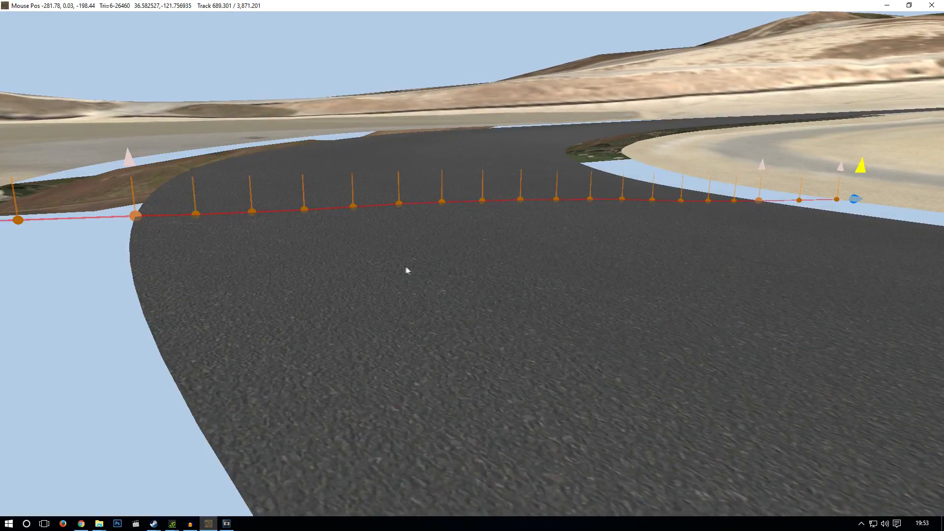
scroll(409, 270, down, 5)
scroll(221, 170, up, 2)
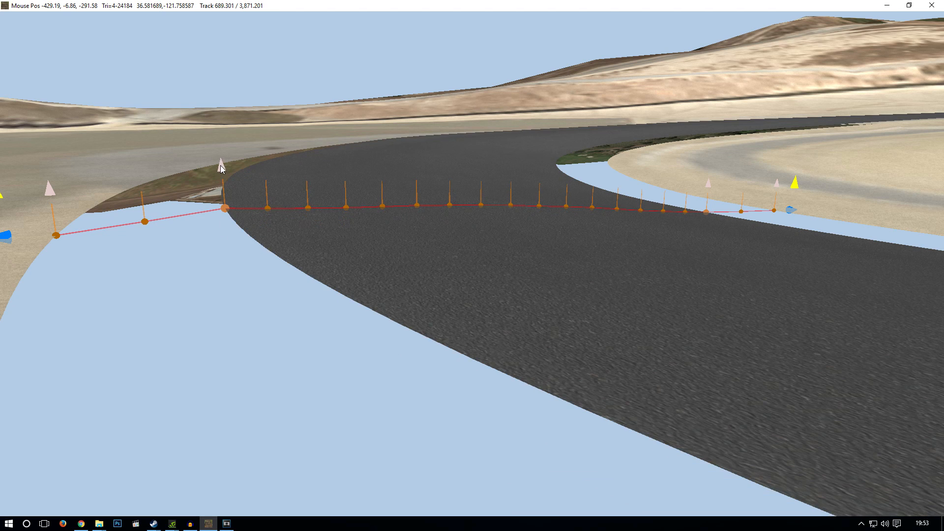
drag(221, 169, 225, 98)
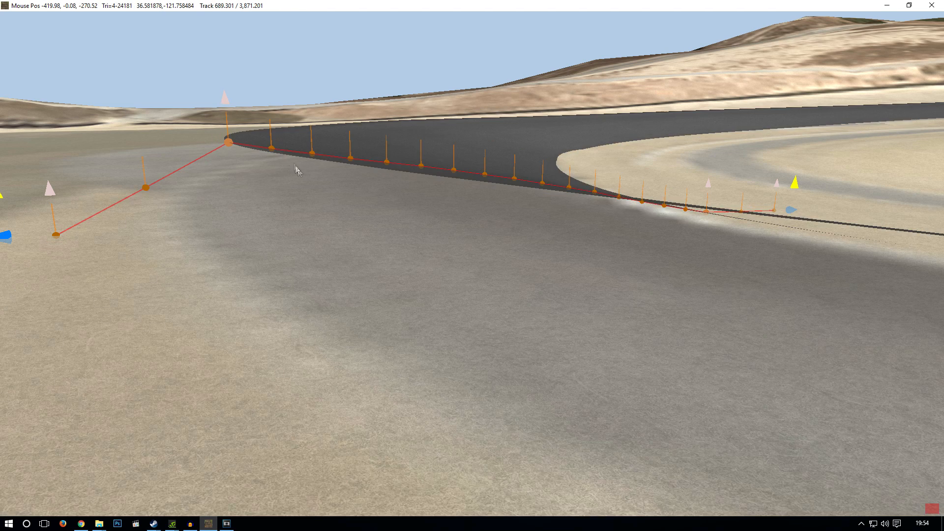
Examine the banked hairpin from several sides, checking the road surface and its transitions into the adjoining stretches.
right_drag(297, 170, 329, 204)
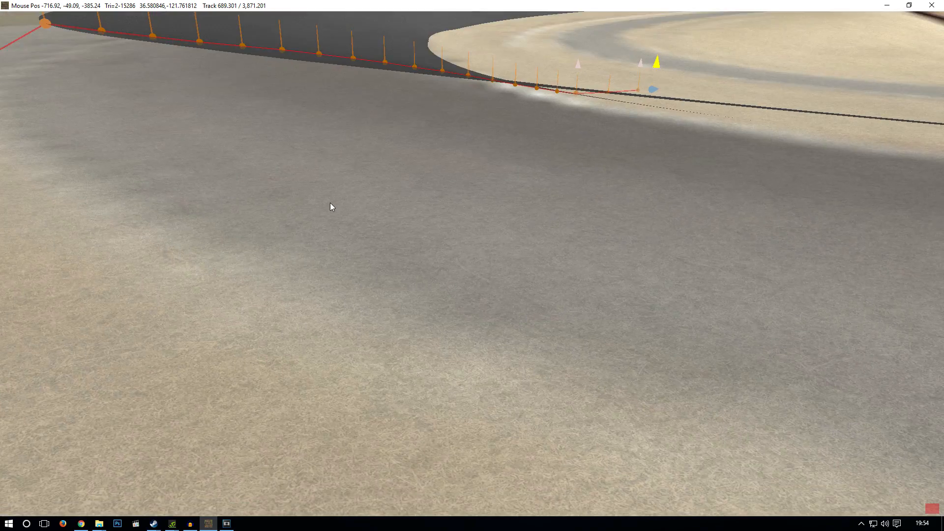
scroll(329, 207, down, 4)
scroll(330, 208, down, 5)
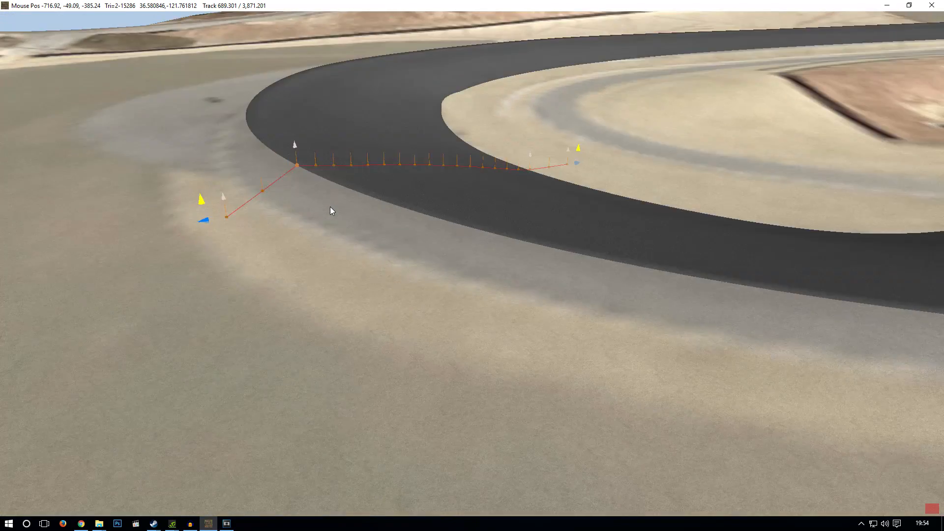
right_drag(330, 207, 440, 206)
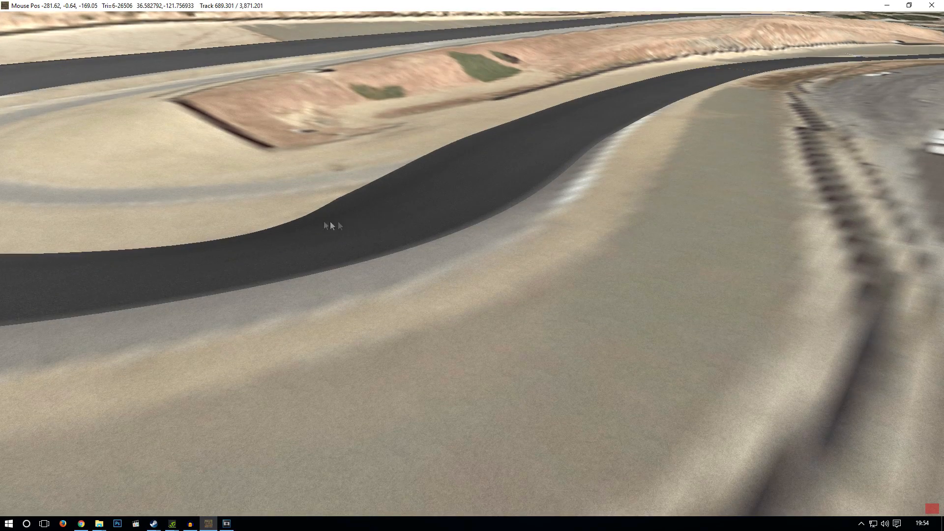
middle_drag(329, 221, 586, 196)
right_drag(433, 196, 485, 182)
right_drag(563, 187, 365, 217)
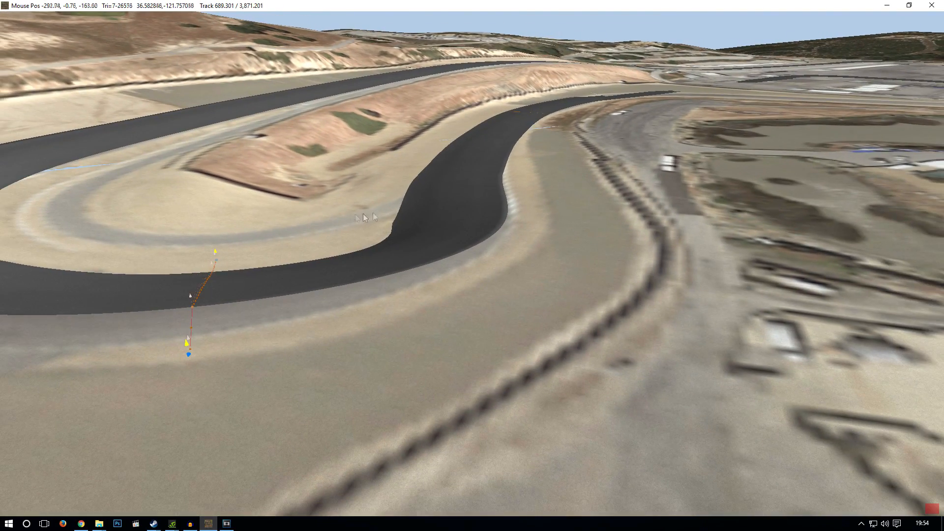
middle_drag(365, 217, 652, 242)
scroll(644, 244, down, 5)
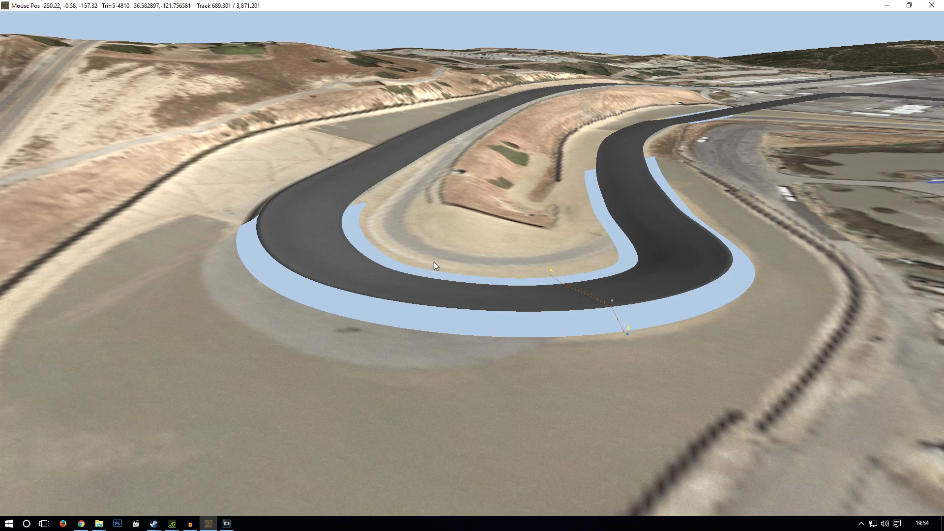
scroll(469, 312, up, 3)
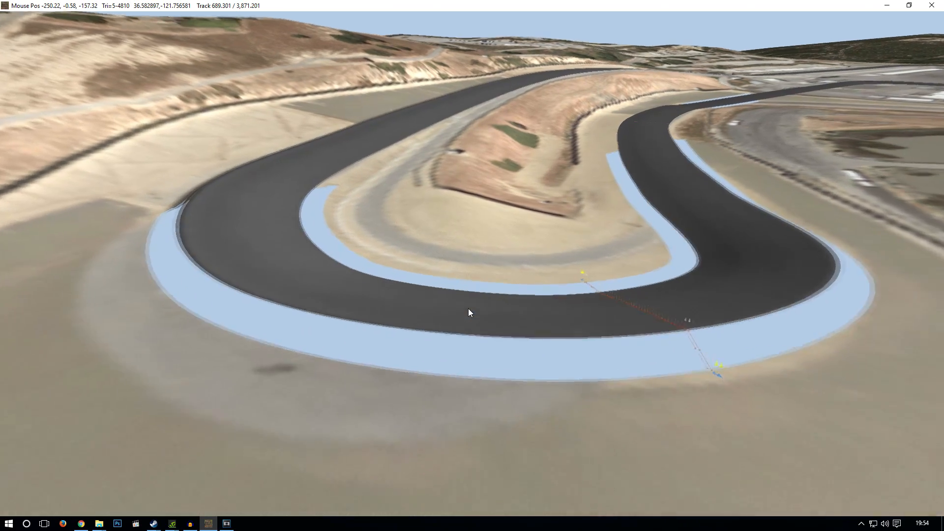
Examine the selected hairpin cross-section and the banked road surface around it, up to the raised outer edge.
scroll(468, 312, up, 5)
right_drag(466, 313, 342, 243)
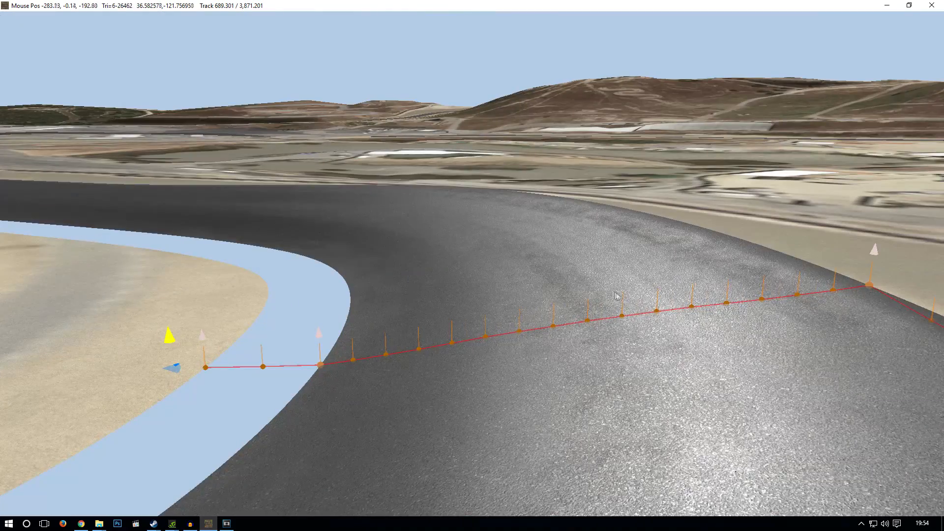
drag(517, 253, 582, 184)
scroll(485, 215, down, 1)
right_drag(485, 214, 305, 209)
drag(385, 196, 464, 311)
right_drag(464, 311, 685, 383)
drag(685, 383, 546, 282)
right_drag(546, 282, 697, 256)
drag(697, 257, 518, 212)
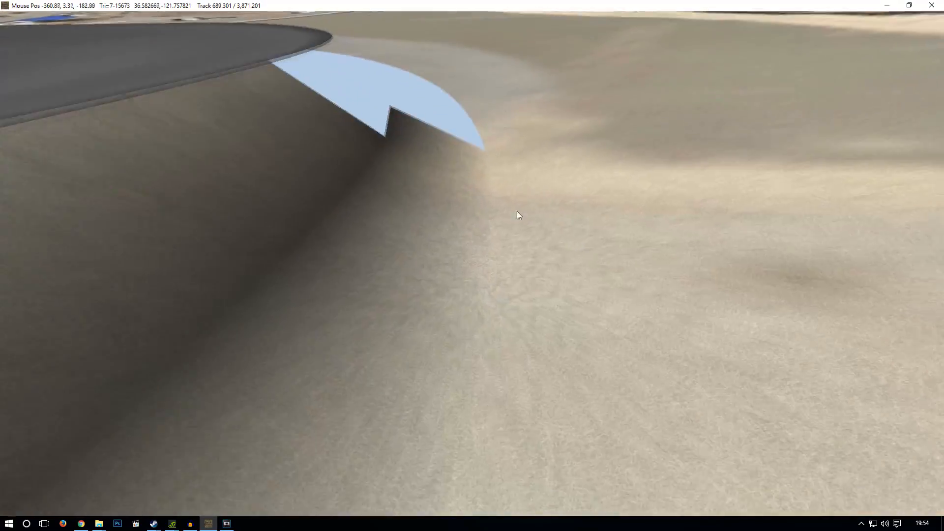
Inspect the embankment outside the banked hairpin, checking how its slope falls from the raised road edge to the terrain.
scroll(497, 205, up, 1)
scroll(498, 204, down, 2)
drag(405, 131, 544, 44)
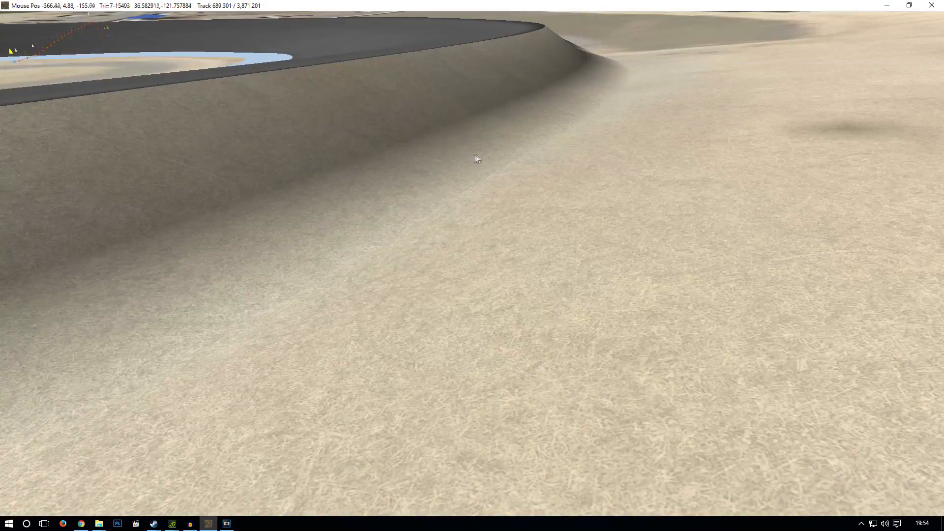
right_drag(474, 155, 305, 182)
drag(305, 182, 497, 218)
scroll(498, 217, up, 2)
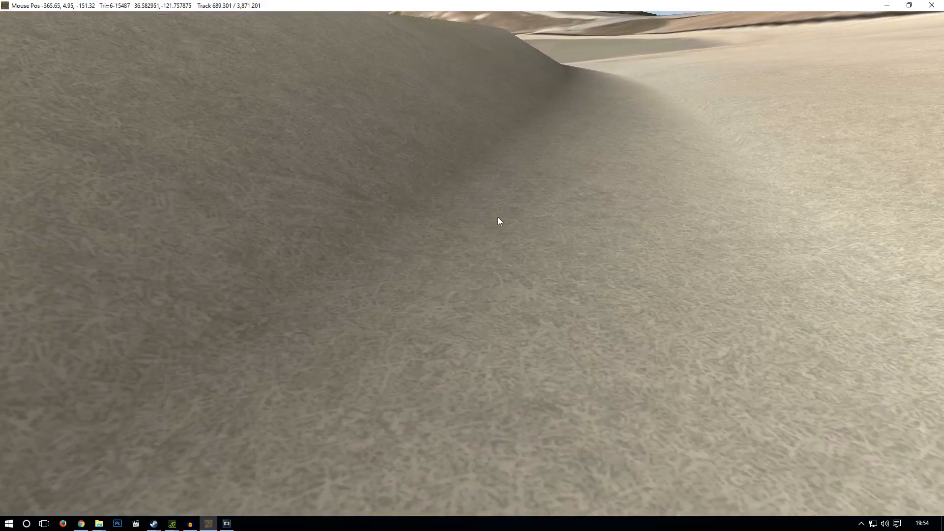
scroll(498, 217, down, 3)
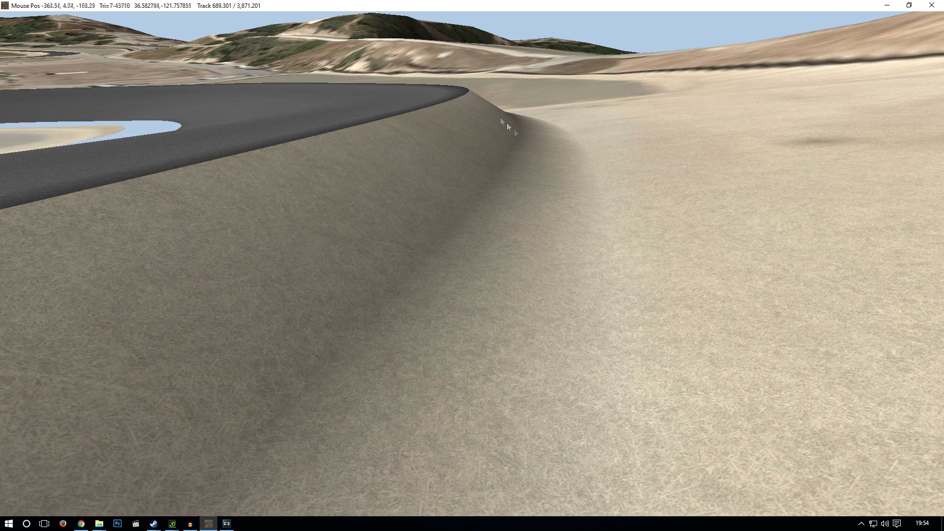
drag(506, 123, 481, 143)
right_drag(480, 143, 383, 188)
scroll(383, 189, down, 3)
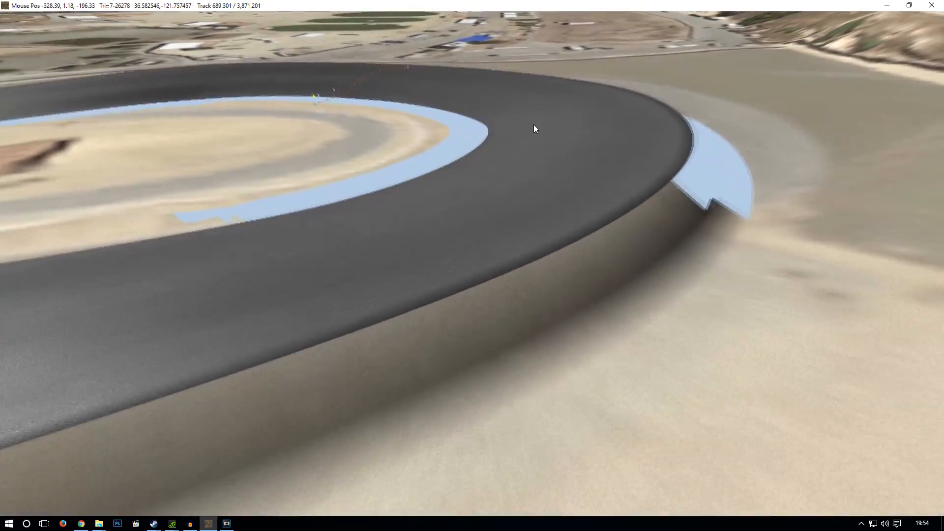
Check the hairpin's inner and outer verges along the whole curve from both directions.
drag(533, 126, 258, 256)
right_drag(344, 268, 292, 279)
drag(292, 278, 92, 215)
drag(344, 265, 181, 202)
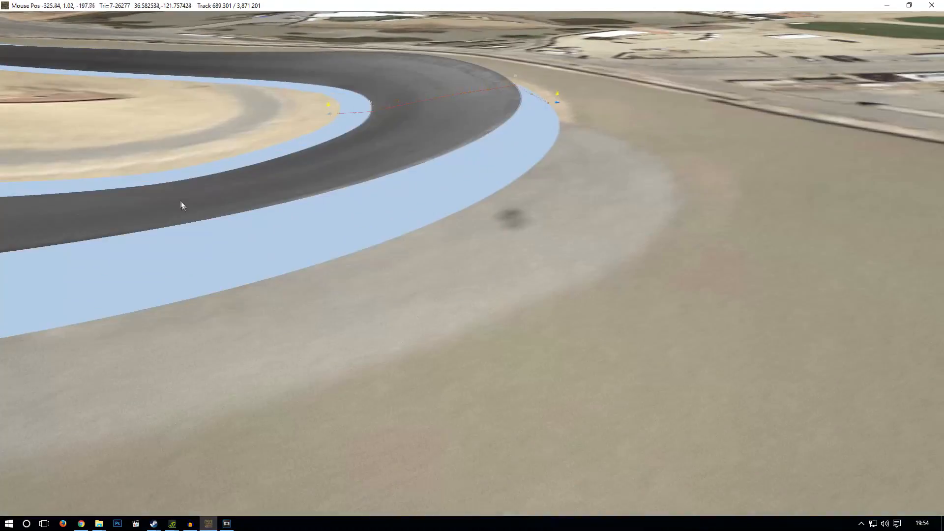
drag(423, 305, 323, 374)
right_drag(323, 374, 218, 224)
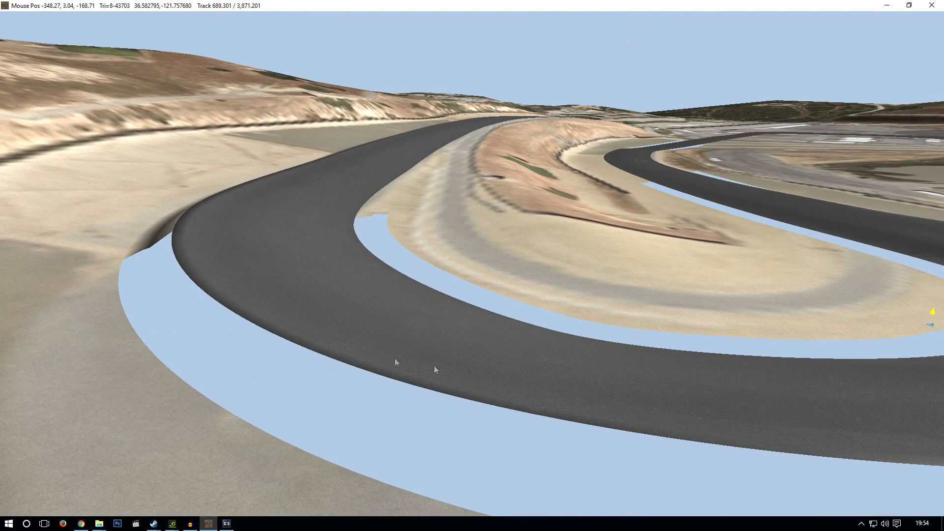
Extend the outer end of the hairpin's cross-section far out into the terrain to widen the verge and soften its slope.
scroll(487, 231, down, 3)
right_drag(488, 231, 556, 283)
drag(557, 282, 237, 269)
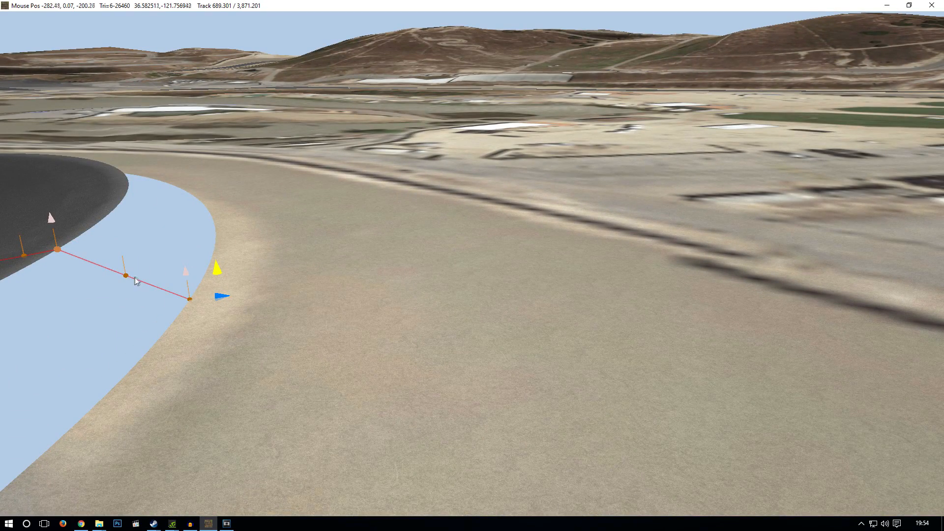
drag(127, 276, 530, 155)
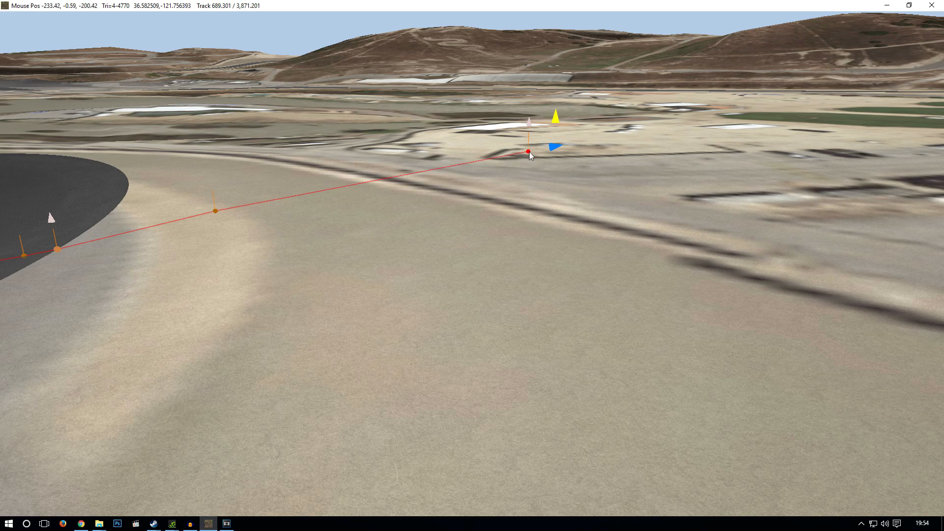
drag(191, 310, 413, 202)
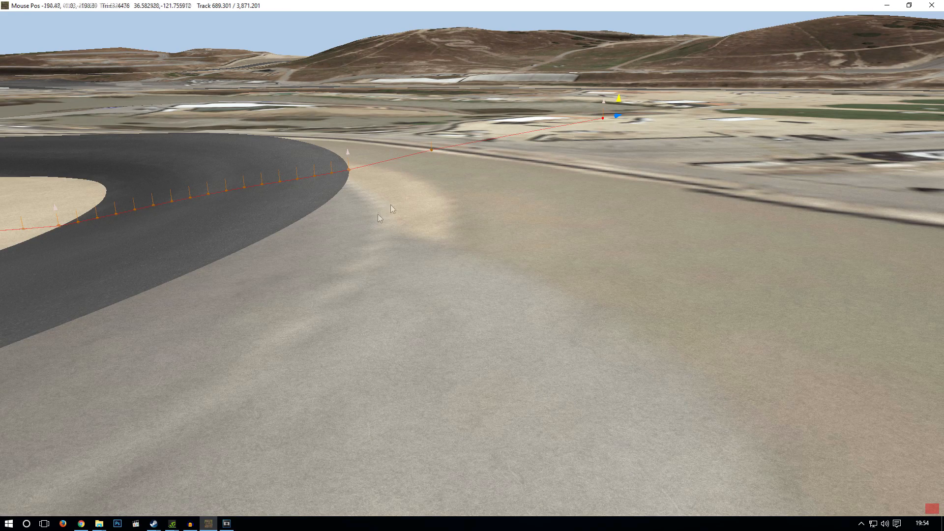
scroll(396, 206, down, 2)
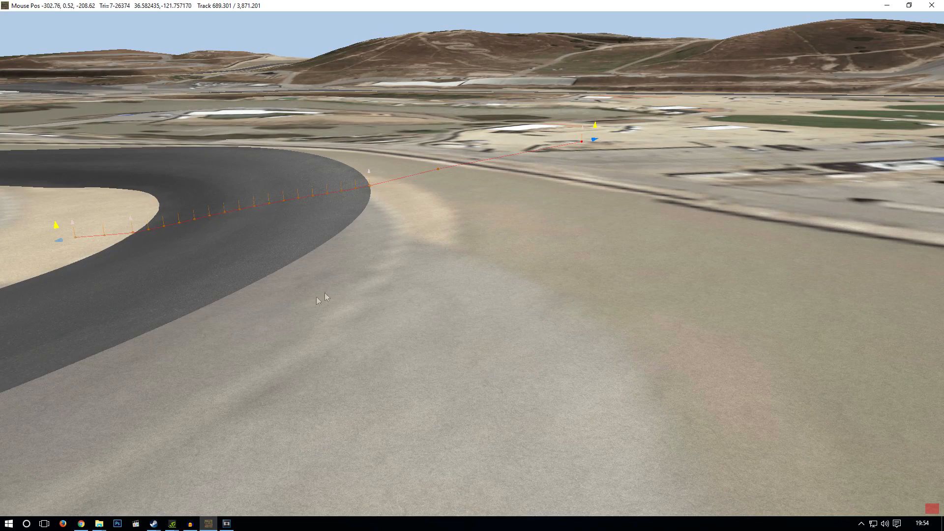
middle_drag(305, 300, 490, 234)
scroll(491, 234, down, 4)
key(Escape)
right_drag(357, 302, 357, 302)
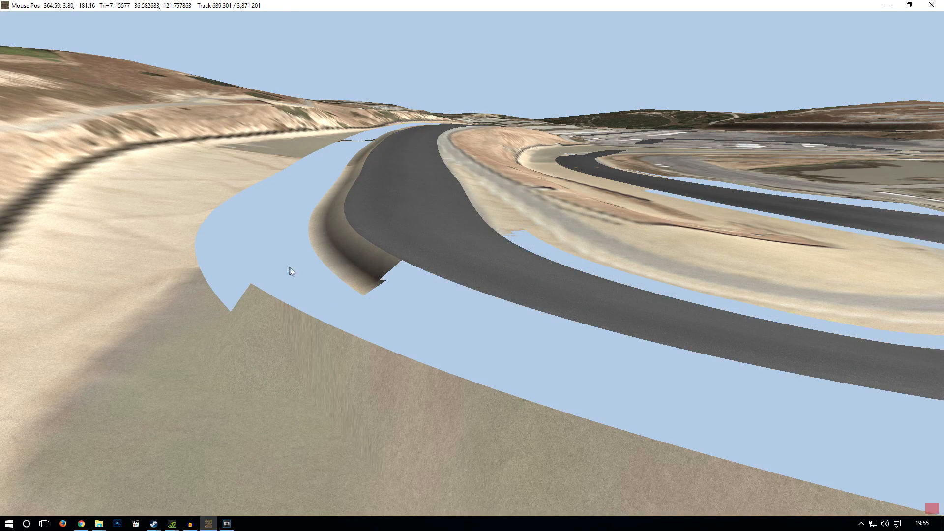
Examine the widened outer verge of the hairpin and how the road continues into the stretch at its far end.
right_drag(330, 252, 430, 305)
scroll(430, 310, up, 3)
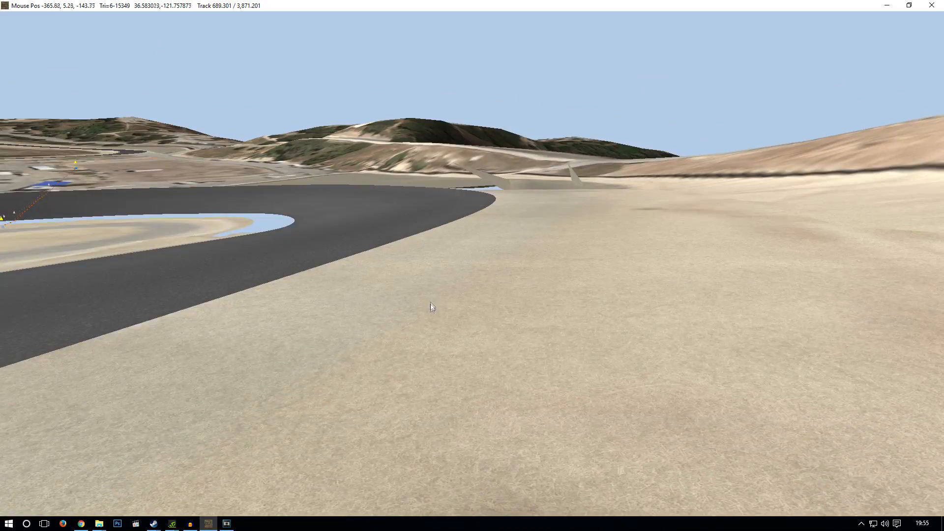
scroll(431, 305, up, 2)
scroll(430, 305, down, 3)
scroll(431, 305, up, 4)
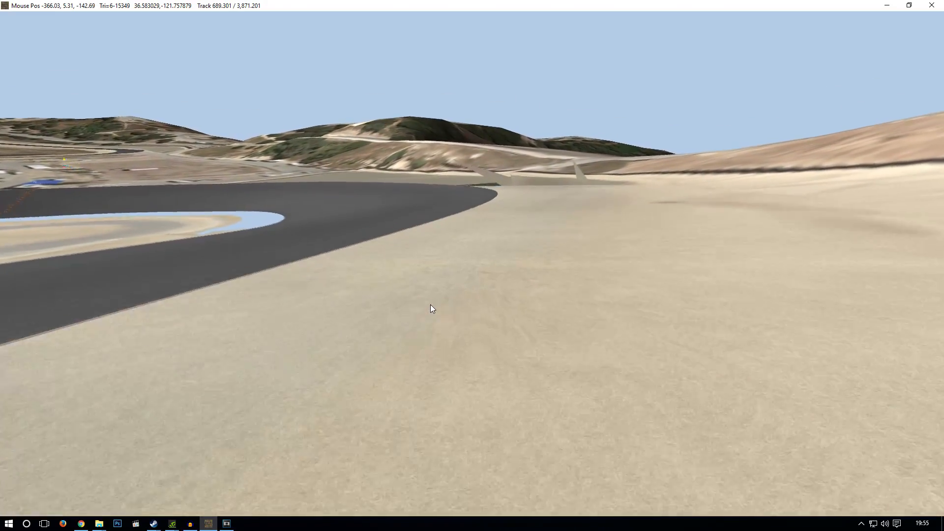
scroll(430, 305, down, 3)
drag(440, 234, 440, 411)
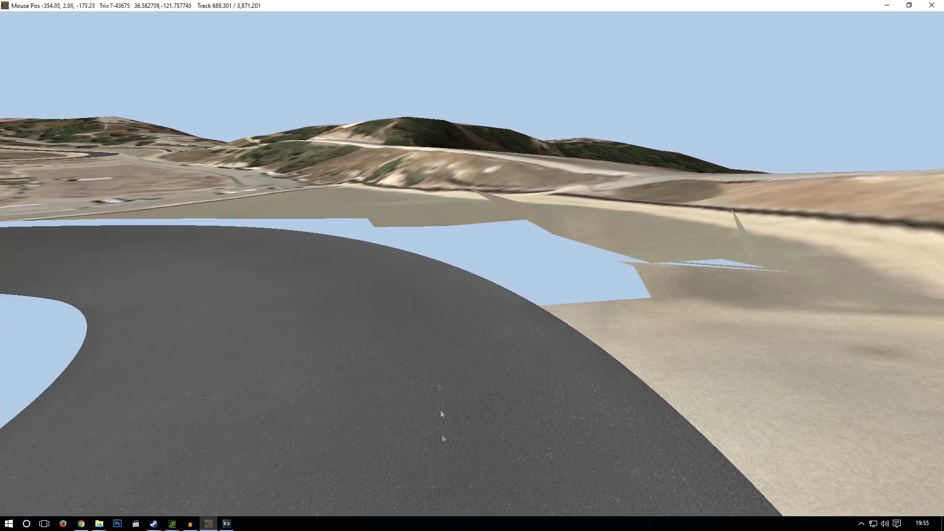
drag(426, 339, 394, 470)
right_drag(394, 470, 99, 434)
scroll(382, 391, down, 3)
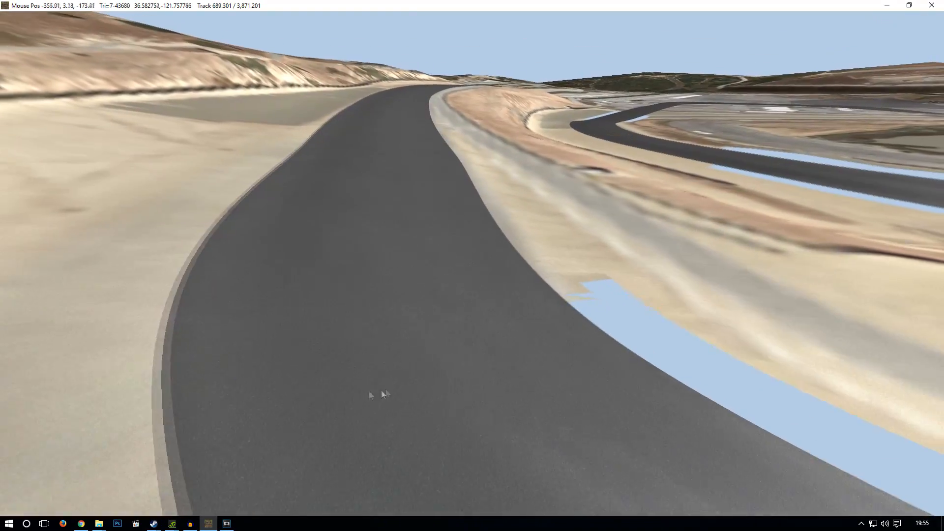
scroll(396, 268, up, 5)
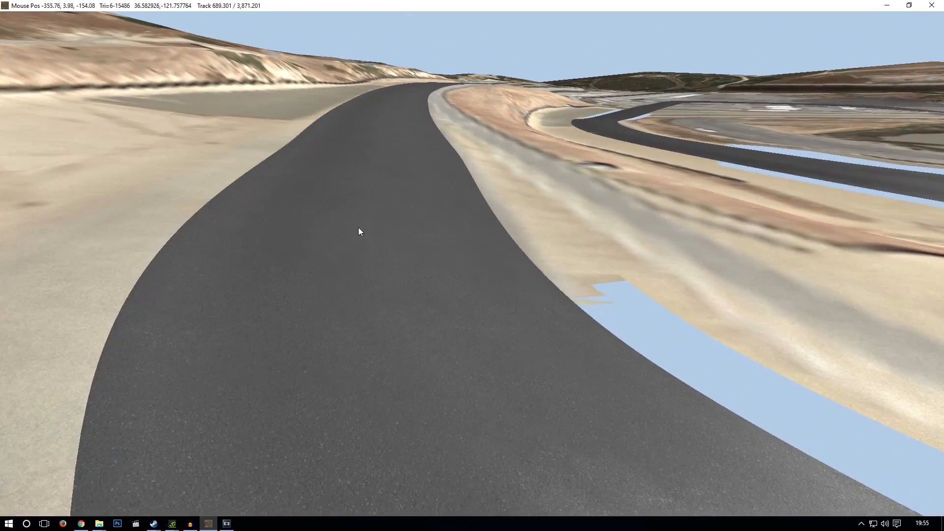
Select the cross-section at the hairpin's hillside end, pull its outer side inward and adjust its inner side toward the infield.
click(347, 206)
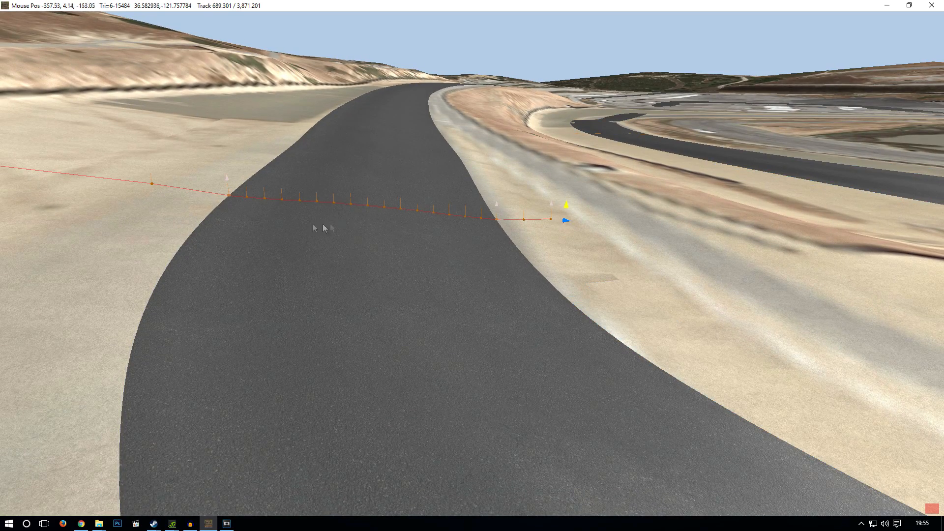
scroll(209, 198, up, 2)
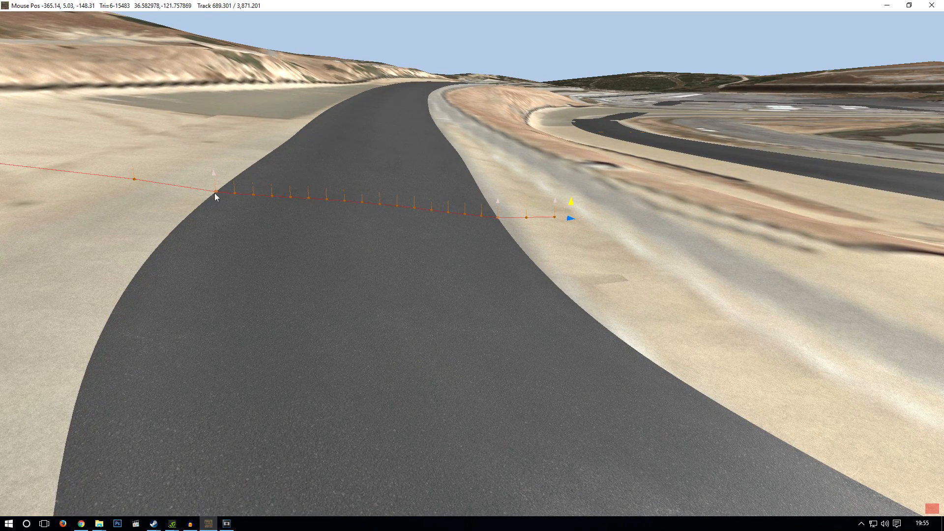
scroll(541, 219, up, 2)
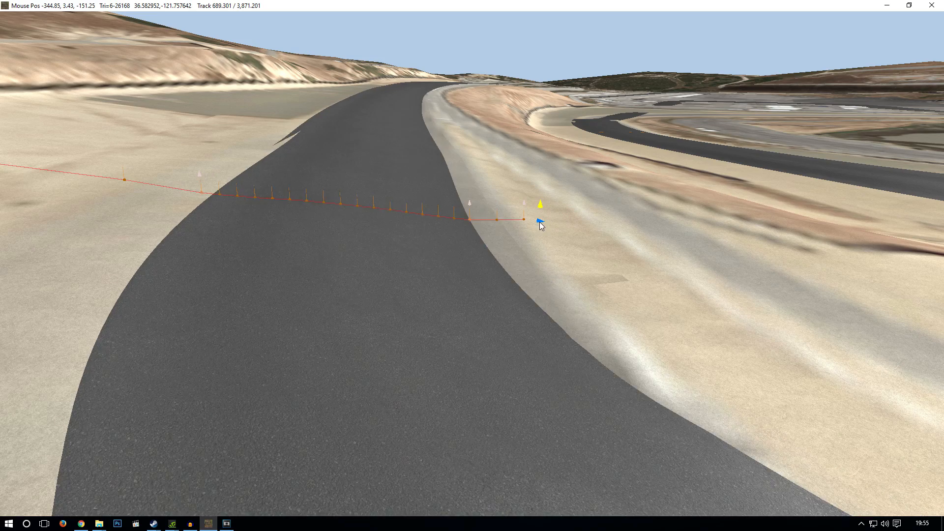
scroll(511, 216, down, 2)
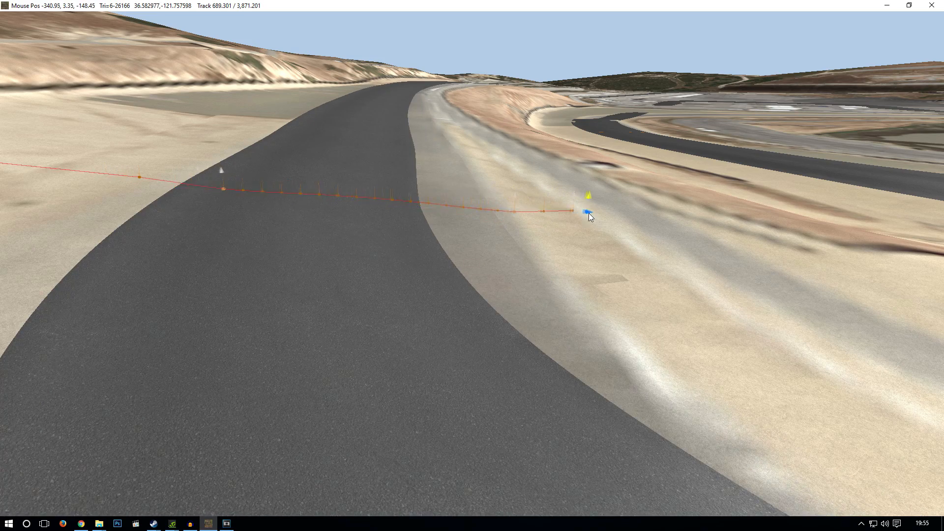
drag(355, 198, 526, 207)
right_drag(510, 208, 441, 204)
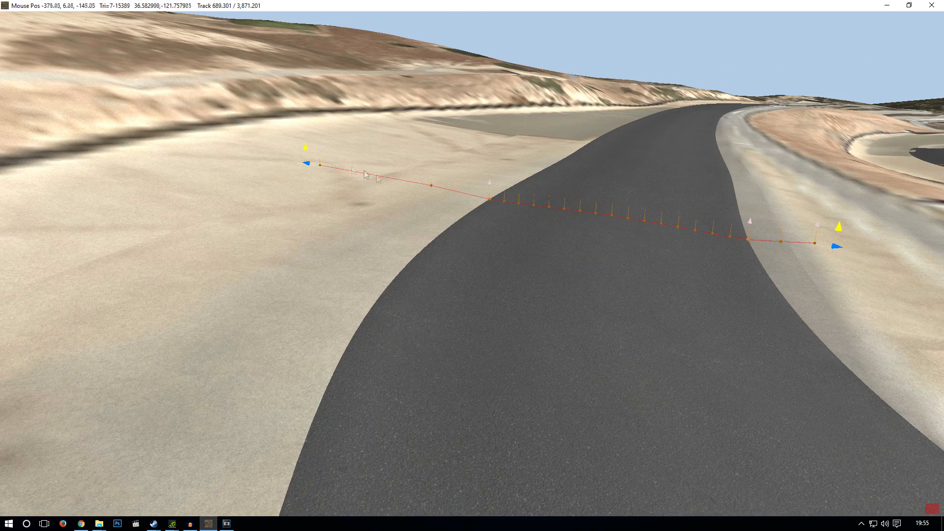
drag(311, 167, 408, 186)
drag(836, 248, 861, 249)
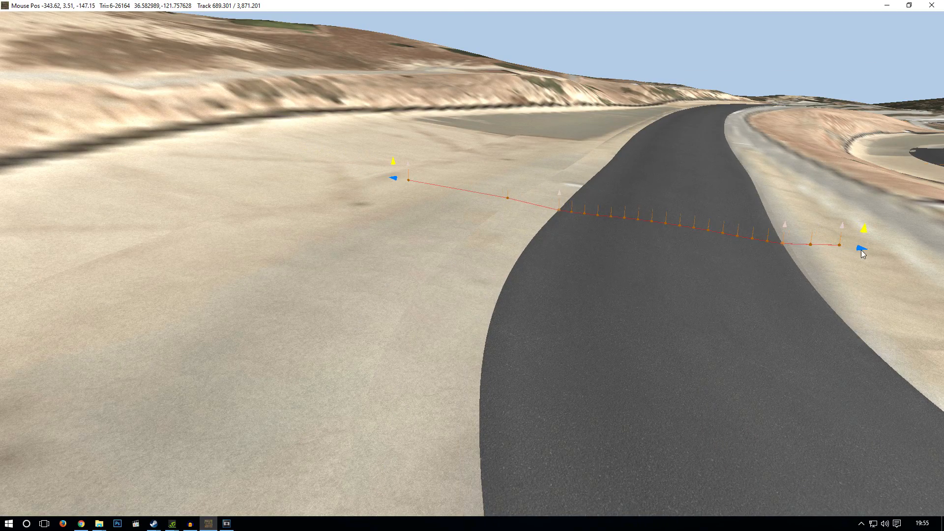
Examine the road edges and verges around the adjusted cross-section and through the rest of the hairpin.
scroll(826, 257, down, 3)
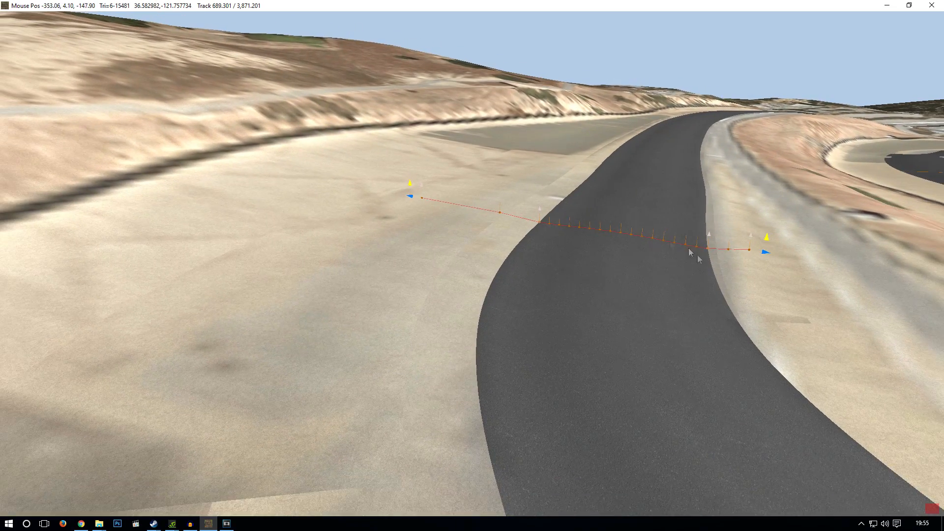
right_drag(760, 278, 539, 254)
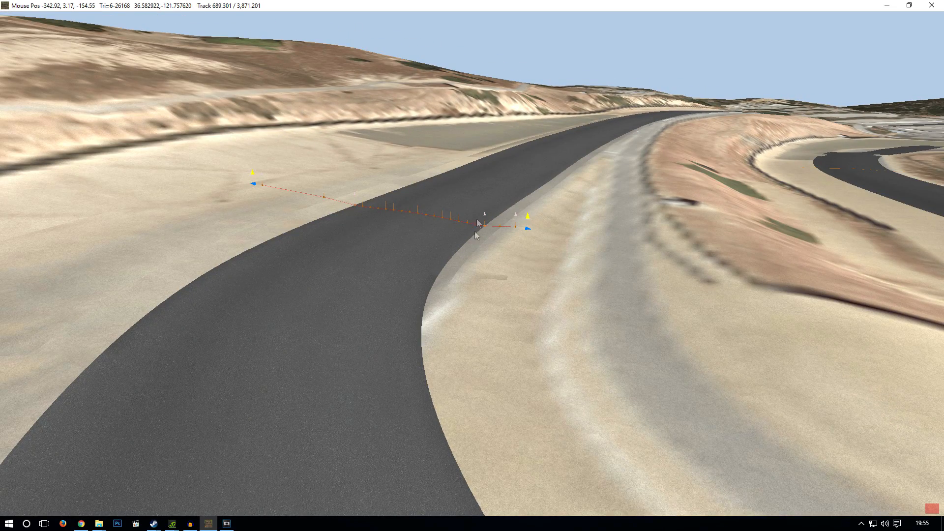
scroll(534, 279, down, 1)
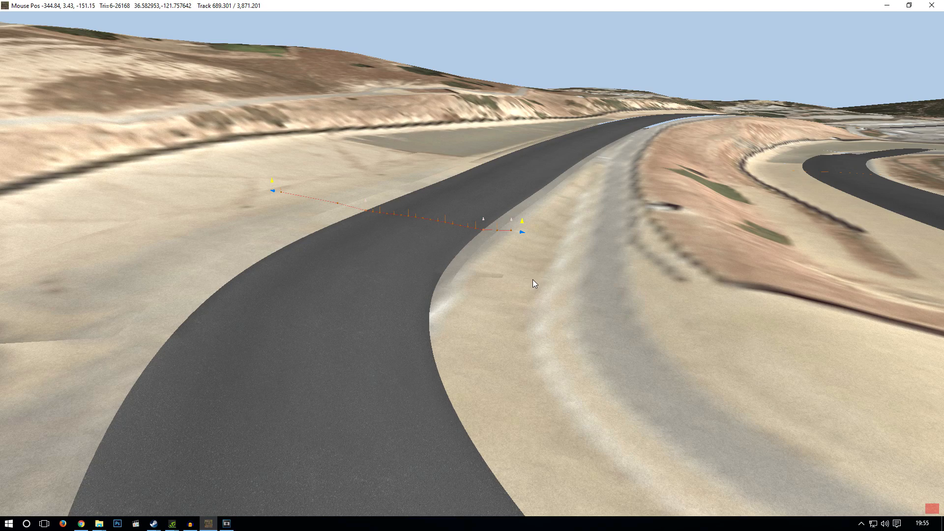
key(h)
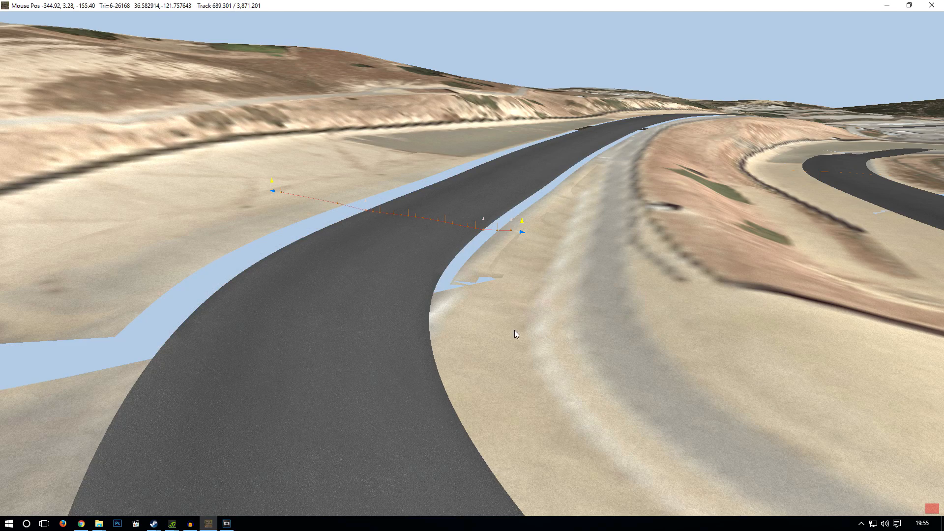
right_drag(632, 341, 702, 356)
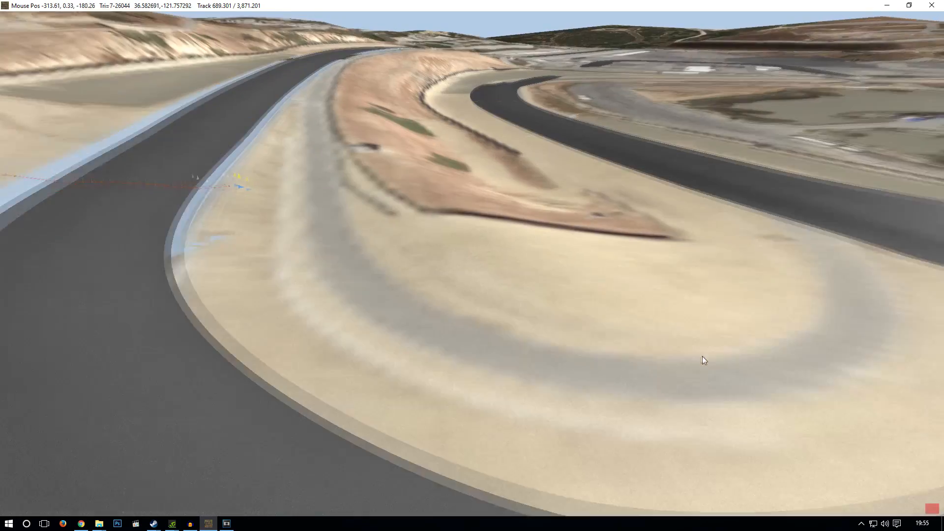
scroll(699, 354, down, 4)
scroll(843, 190, down, 3)
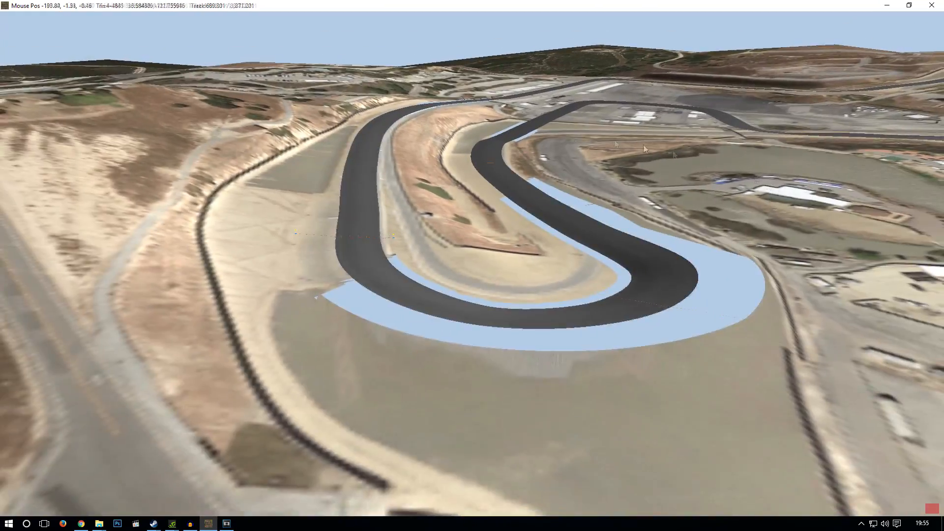
Survey the circuit from above, from the hairpin past the paddock loop, and inspect the bend beyond the lake up close.
key(w)
right_drag(555, 231, 523, 377)
scroll(523, 376, down, 3)
scroll(479, 297, down, 4)
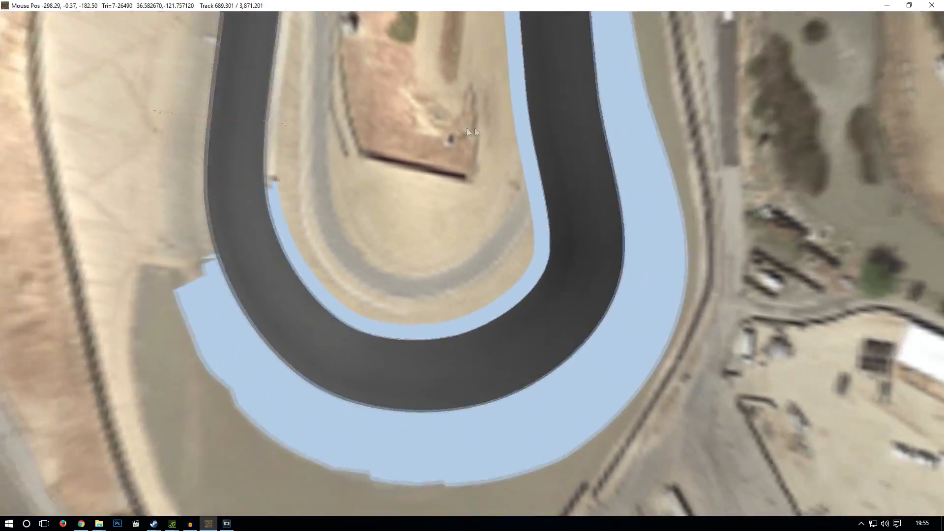
drag(596, 95, 561, 382)
right_drag(561, 382, 561, 148)
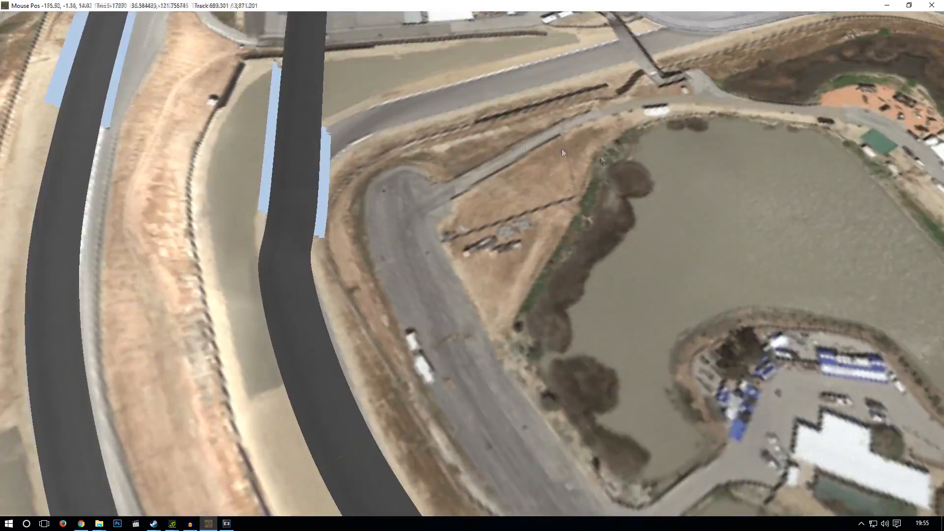
scroll(467, 144, down, 4)
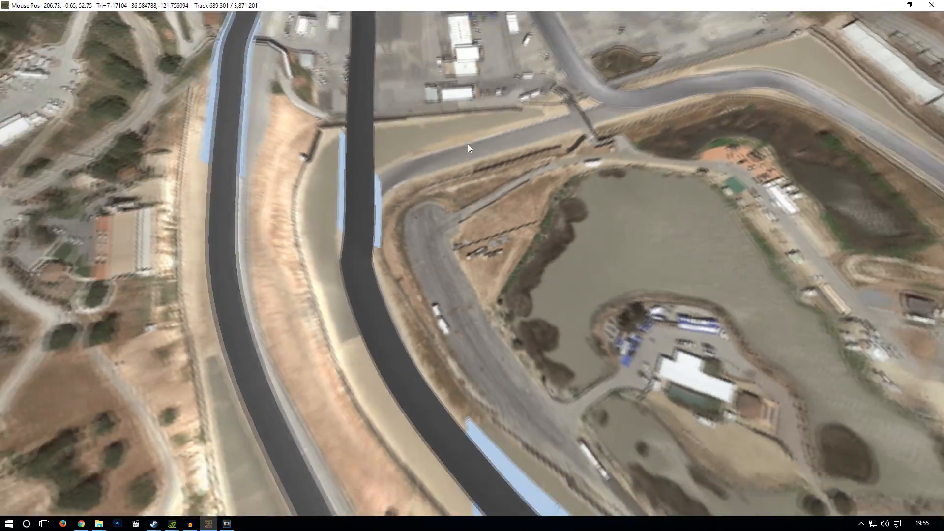
drag(452, 127, 459, 254)
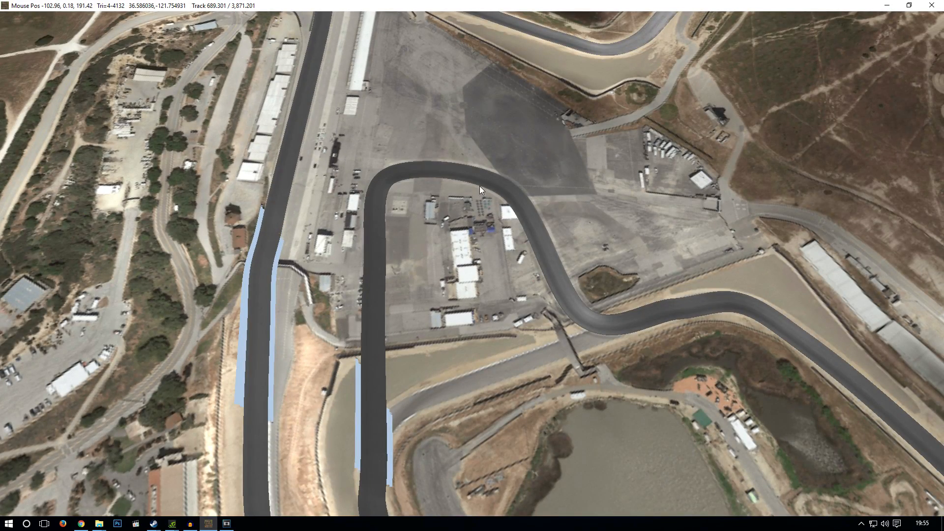
right_drag(385, 324, 697, 155)
scroll(438, 205, up, 5)
drag(697, 155, 512, 333)
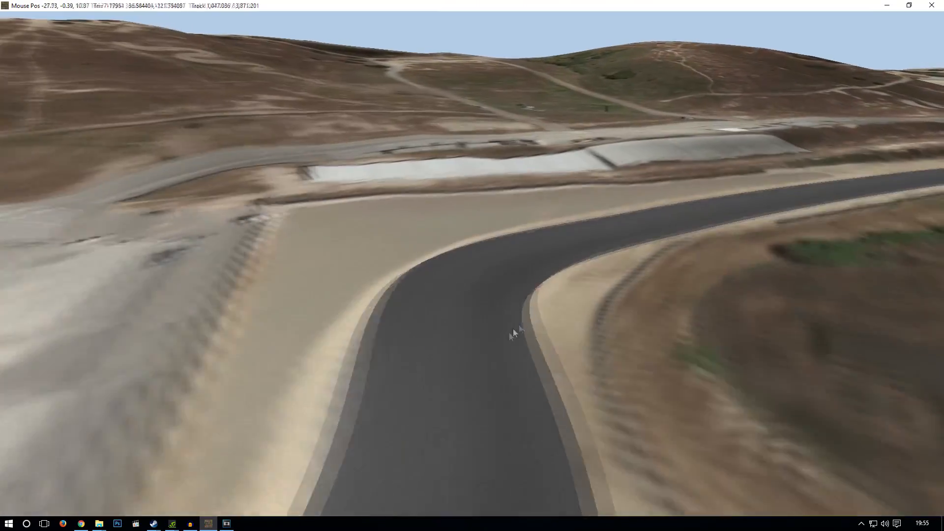
Narrow the cross-section on the road beside the sports fields by pulling both its ends in toward the tarmac.
right_drag(512, 333, 618, 272)
mouse_move(624, 357)
mouse_down()
mouse_move(675, 386)
mouse_move(613, 357)
mouse_up()
right_drag(603, 355, 637, 395)
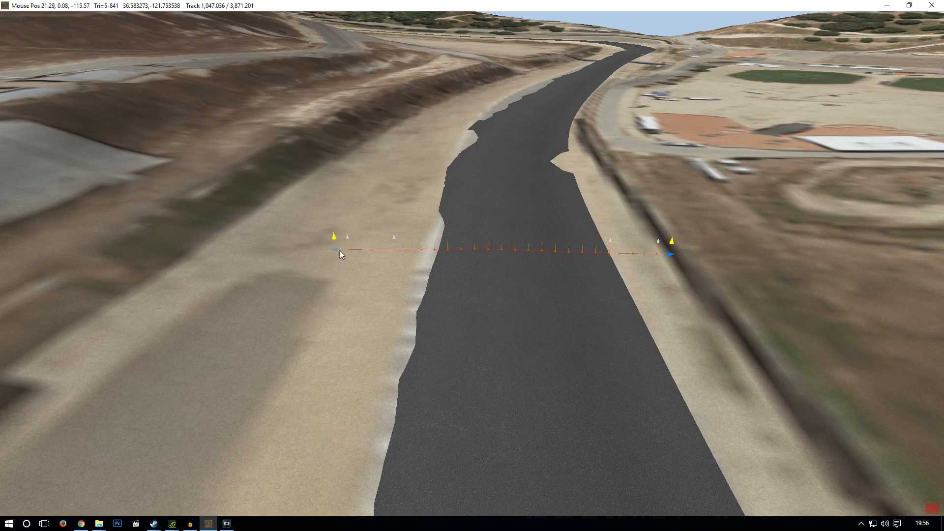
drag(335, 250, 365, 253)
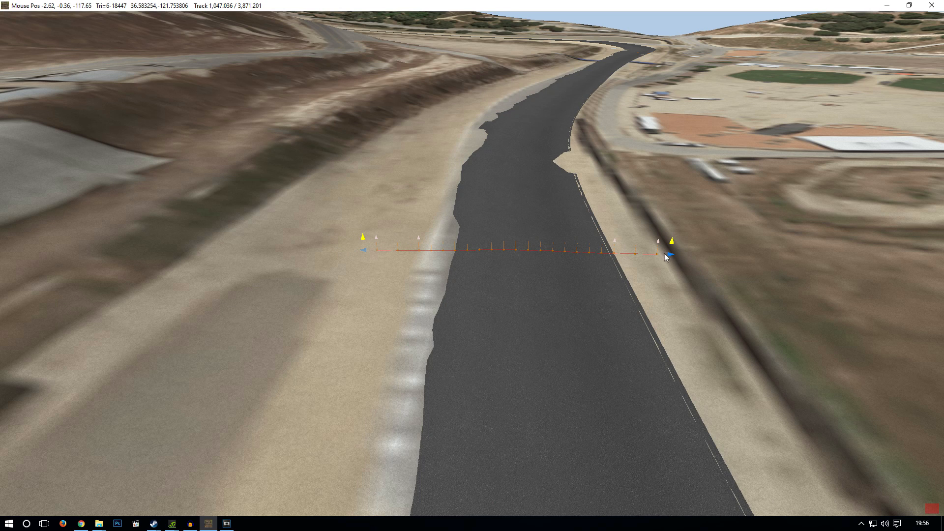
drag(668, 257, 638, 258)
Survey the slope, buildings and dirt roads beside the narrowed stretch and the surrounding circuit from above.
scroll(642, 262, down, 3)
scroll(297, 154, down, 2)
scroll(296, 154, down, 1)
scroll(375, 236, down, 2)
middle_drag(278, 154, 719, 256)
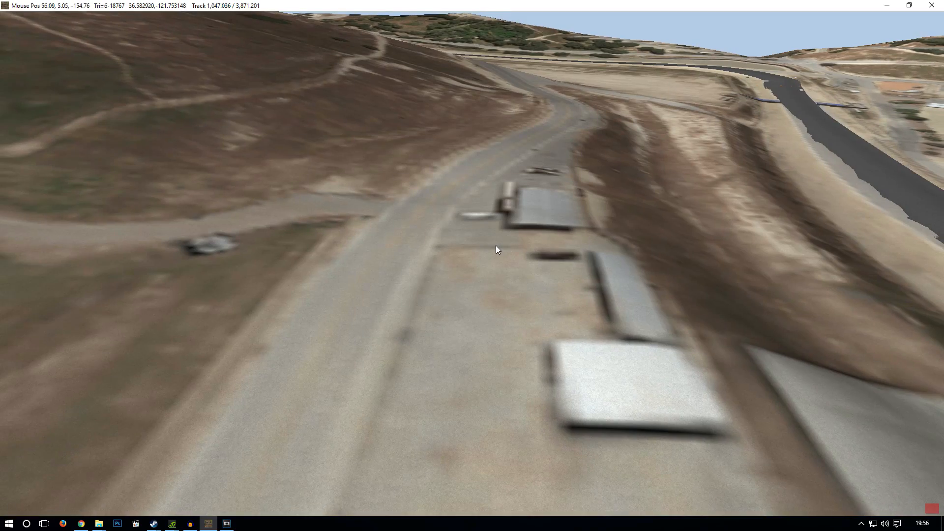
scroll(495, 246, down, 3)
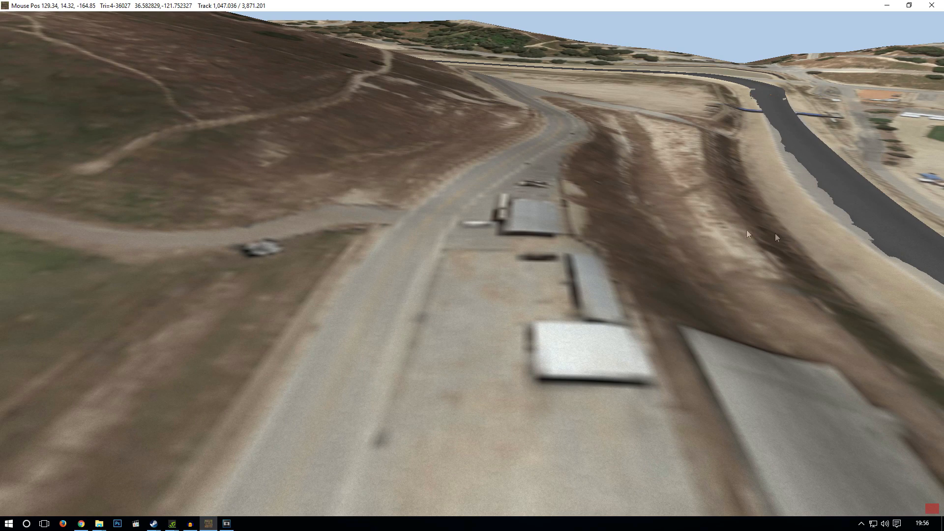
middle_drag(775, 233, 733, 240)
scroll(520, 261, down, 3)
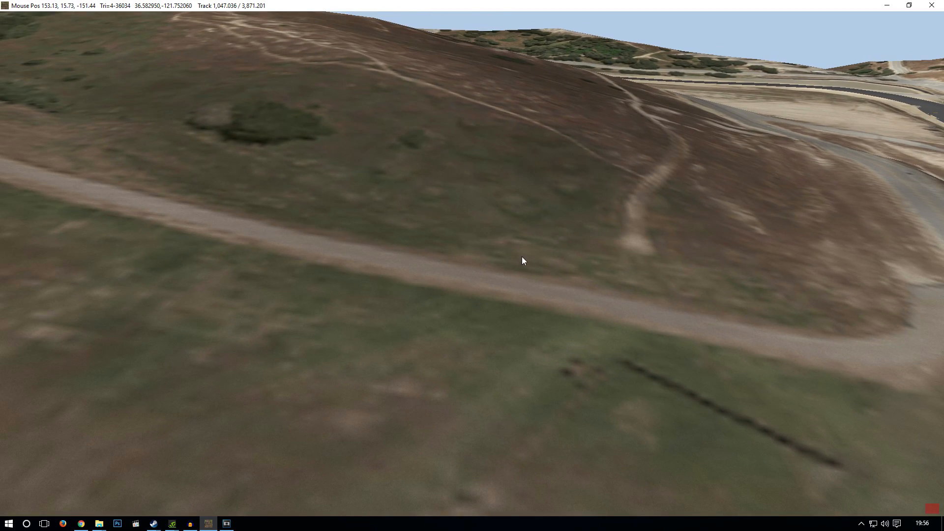
middle_drag(497, 253, 352, 273)
scroll(352, 274, down, 4)
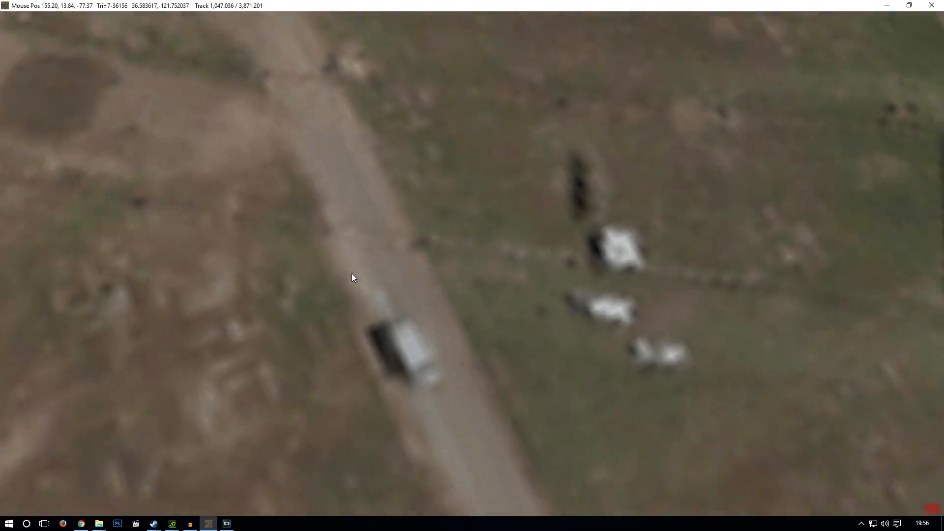
scroll(352, 274, down, 5)
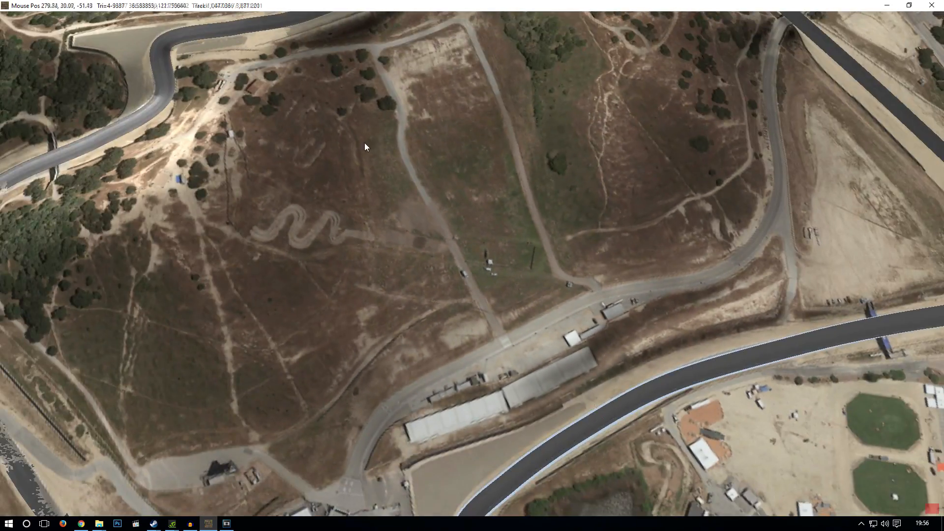
Select the cross-section between the two bends of the hilltop S-bend and pull both its ends inward.
right_drag(364, 143, 473, 333)
middle_drag(473, 333, 356, 417)
scroll(462, 285, up, 4)
right_drag(492, 150, 445, 310)
scroll(462, 285, up, 5)
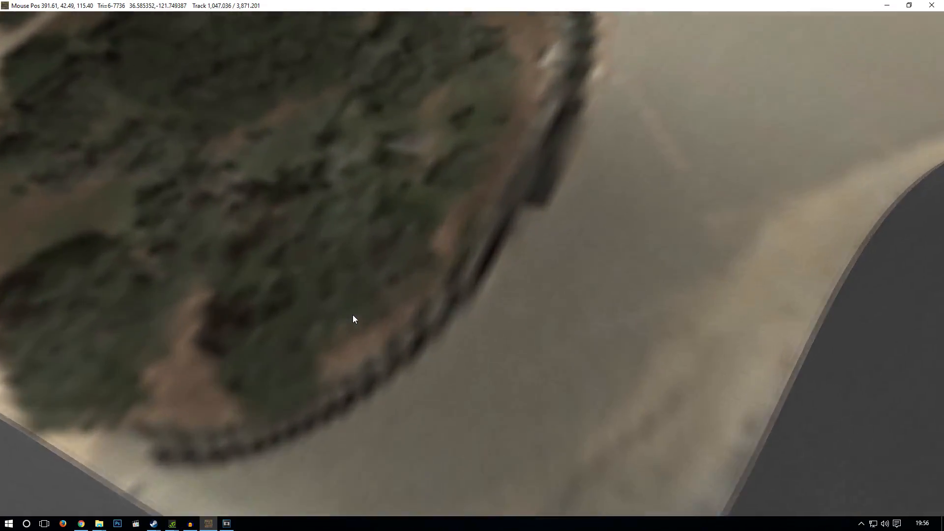
middle_drag(353, 314, 621, 295)
right_drag(271, 331, 450, 81)
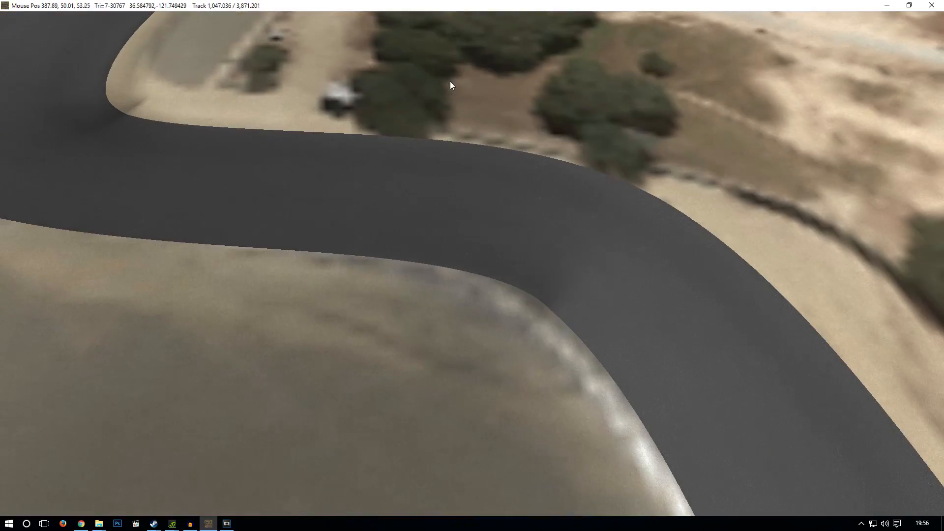
click(303, 191)
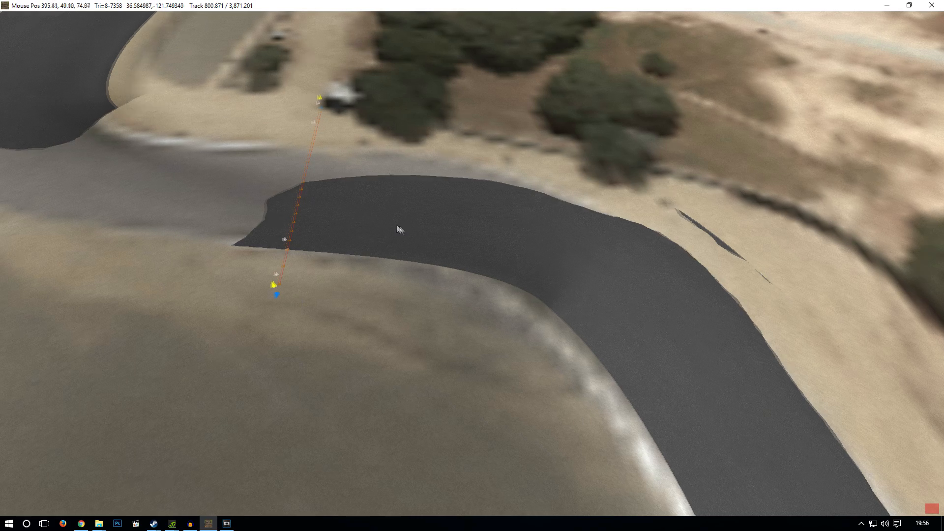
middle_drag(402, 226, 396, 224)
scroll(396, 223, up, 3)
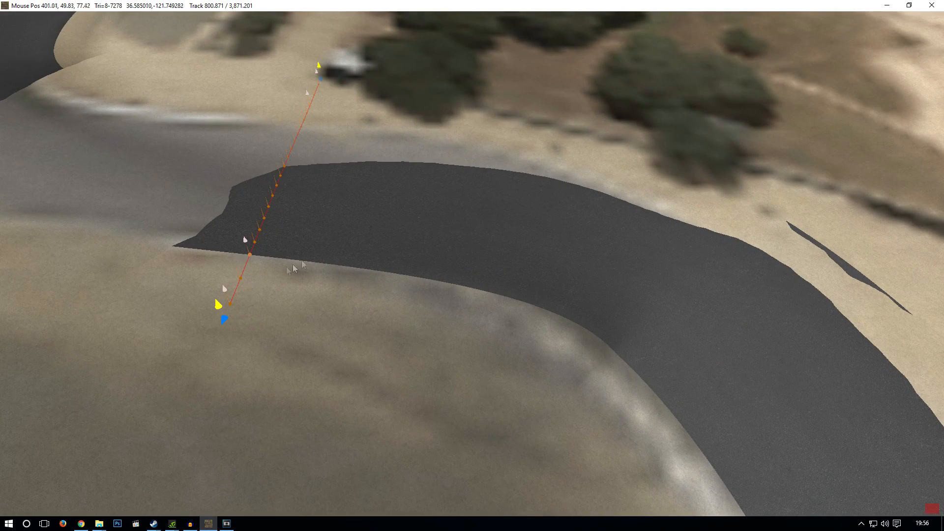
drag(224, 320, 239, 290)
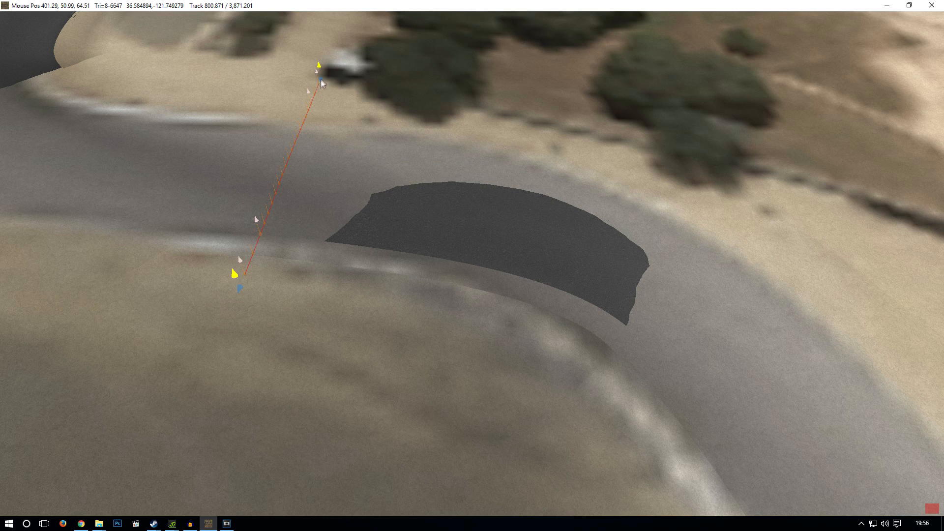
drag(322, 78, 305, 108)
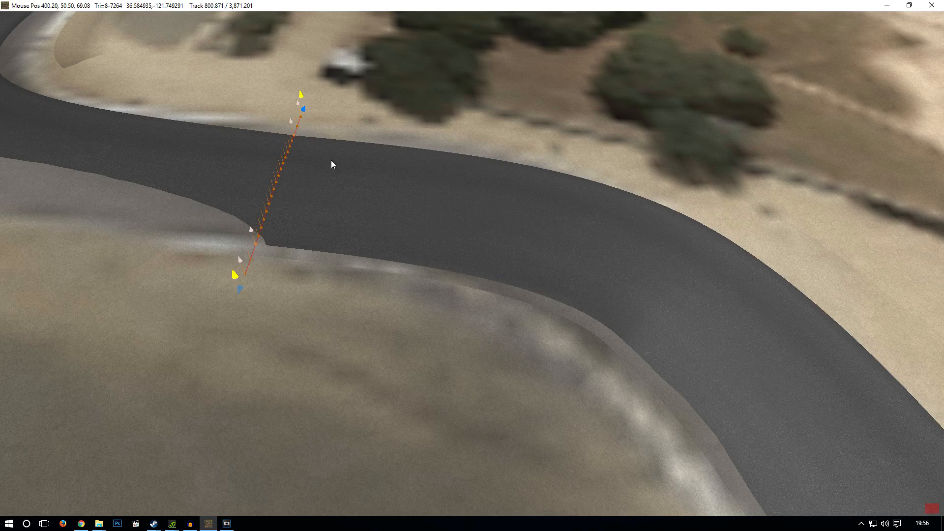
right_drag(332, 160, 295, 137)
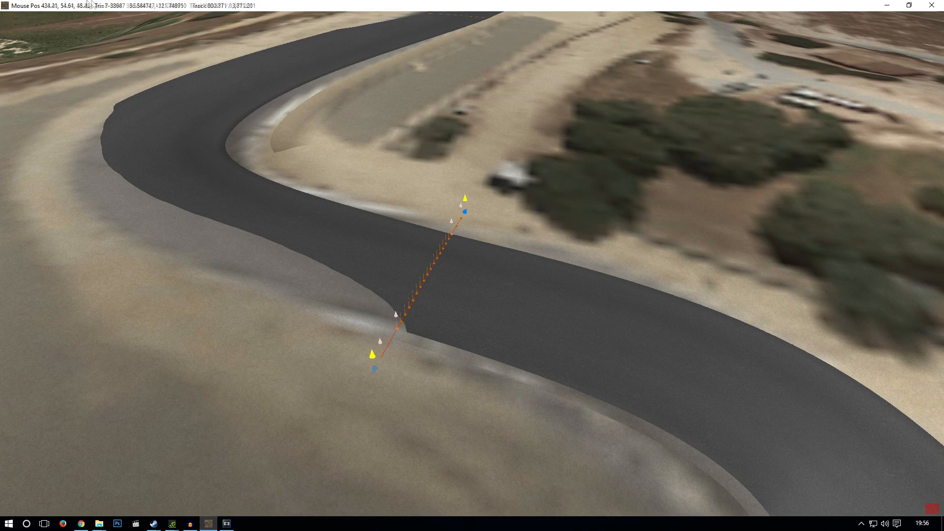
Switch to editing track nodes and shift the node at the S-bend's tighter corner slightly toward the inside of the bend.
mouse_move(99, 31)
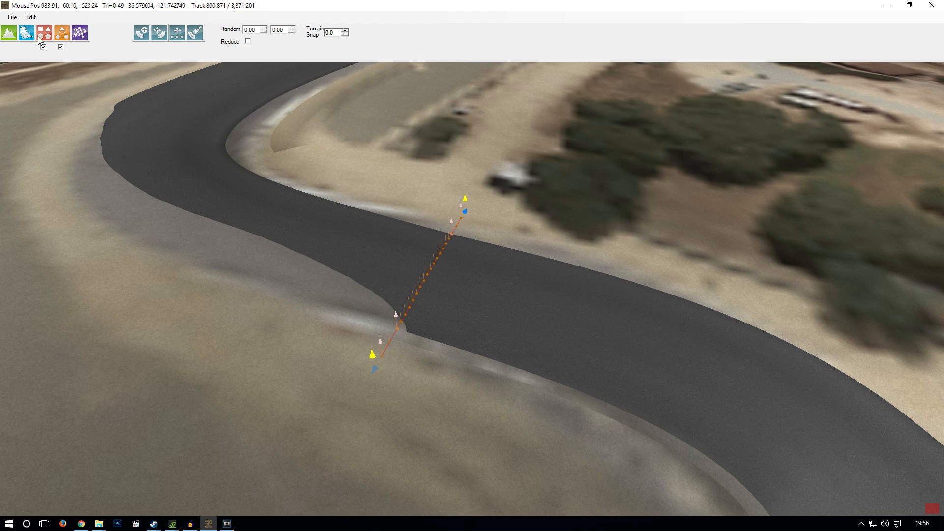
click(143, 33)
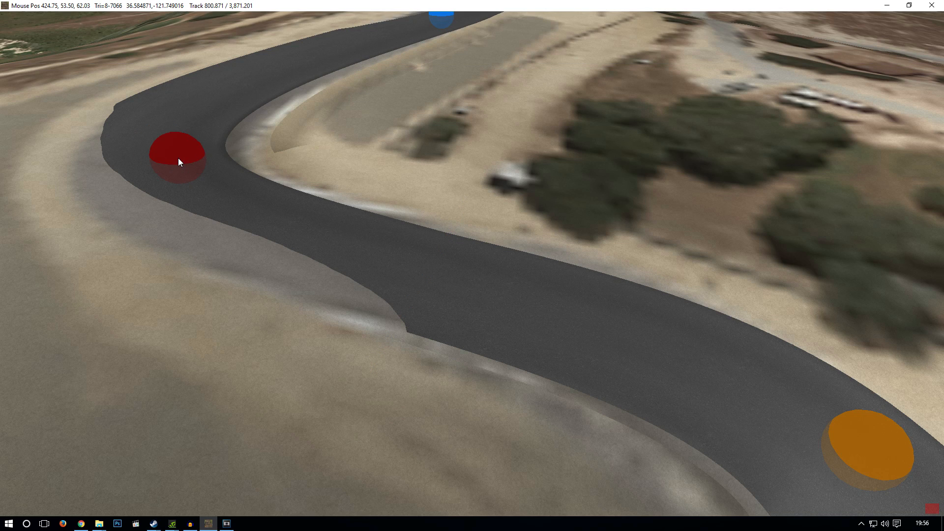
drag(178, 158, 184, 159)
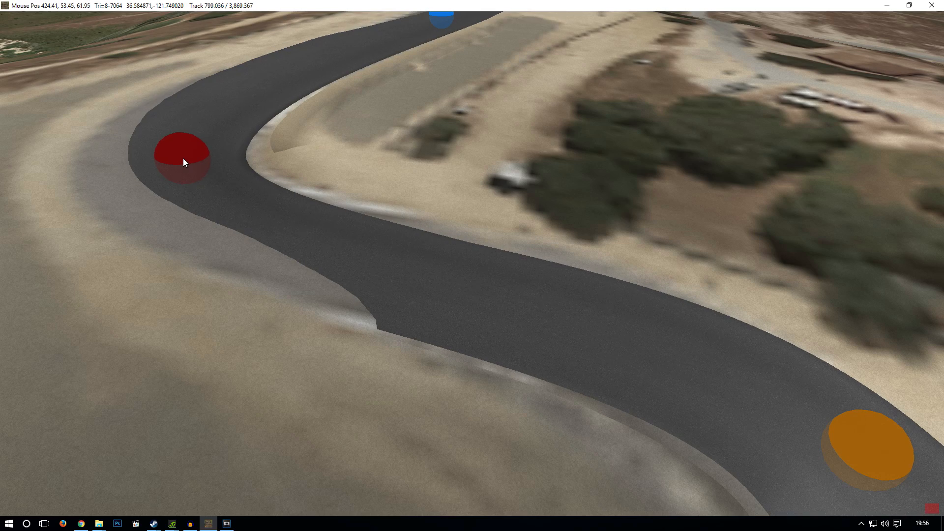
Examine the reshaped S-bend and the downhill road from it past the footbridge toward the paddock.
scroll(476, 243, down, 5)
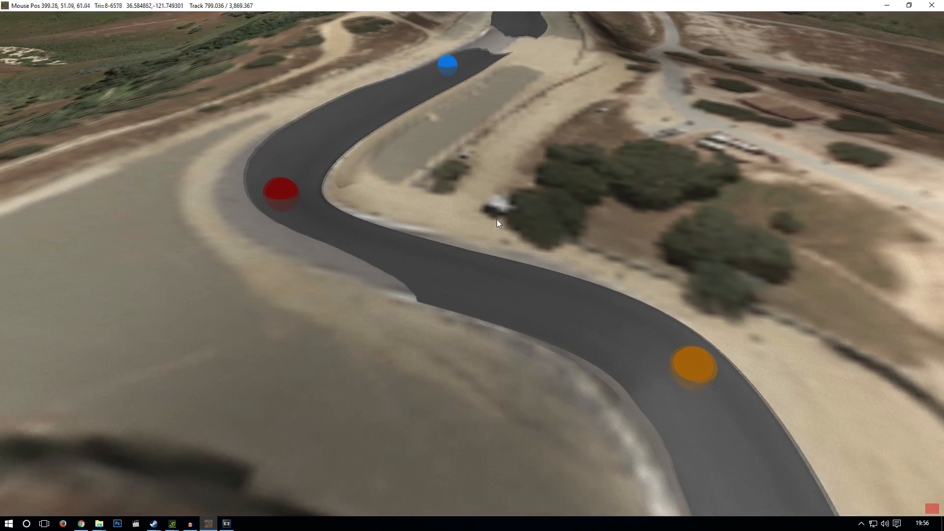
right_drag(510, 187, 515, 167)
scroll(527, 133, down, 2)
right_drag(527, 133, 726, 174)
scroll(725, 173, down, 2)
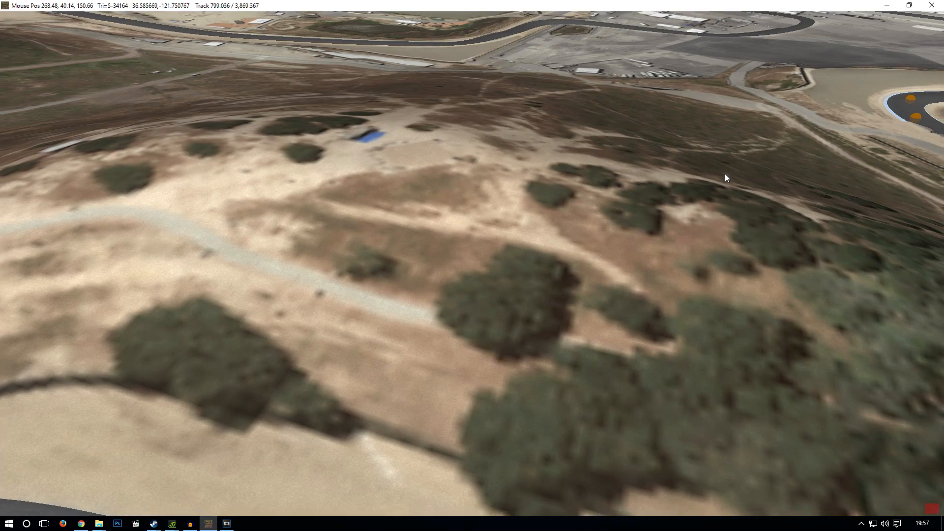
scroll(725, 173, down, 3)
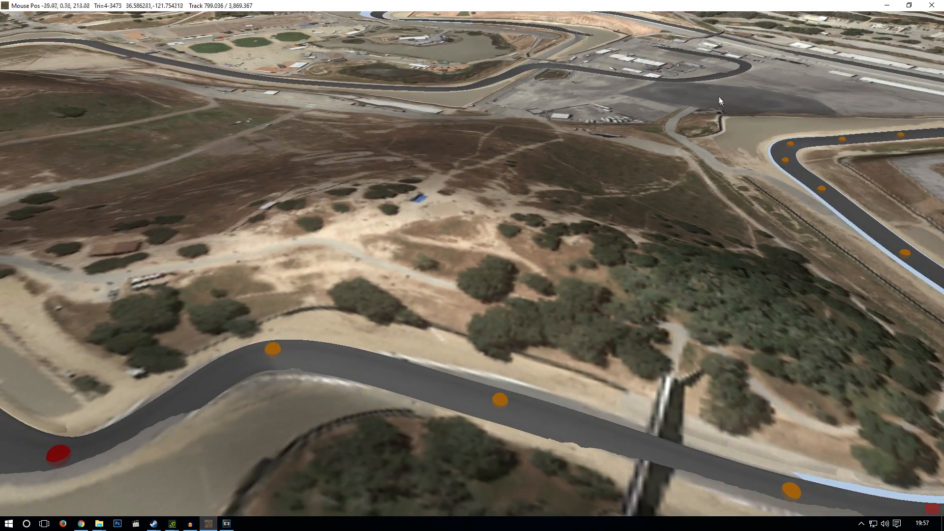
drag(718, 96, 571, 413)
right_drag(570, 412, 320, 367)
drag(473, 420, 524, 206)
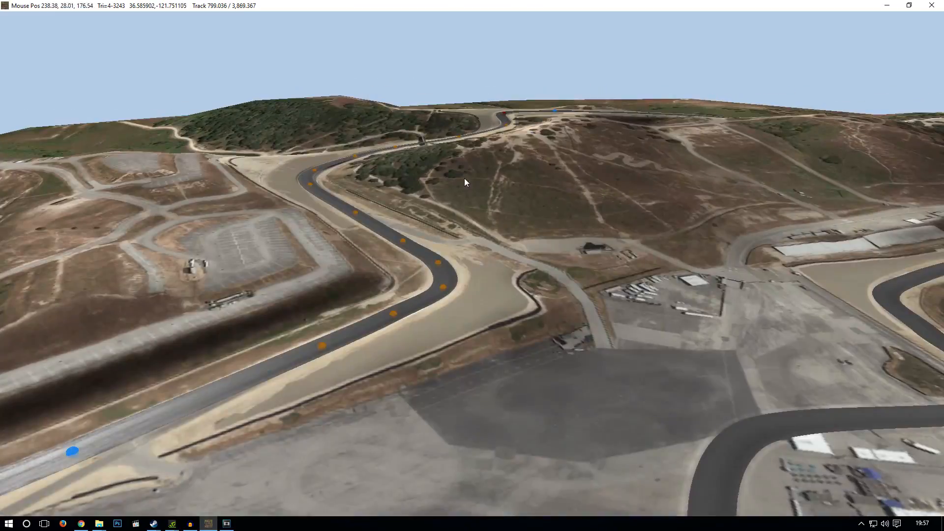
Survey the whole circuit from above and inspect the start straight's road surface and verges up close.
right_drag(517, 210, 522, 284)
scroll(600, 252, down, 5)
scroll(600, 252, down, 2)
drag(522, 285, 571, 435)
right_drag(571, 435, 364, 450)
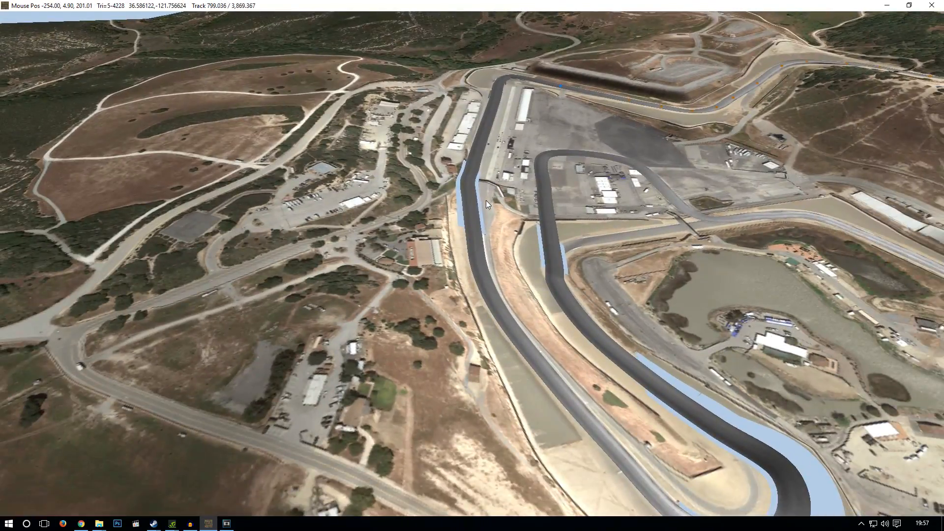
scroll(483, 210, up, 8)
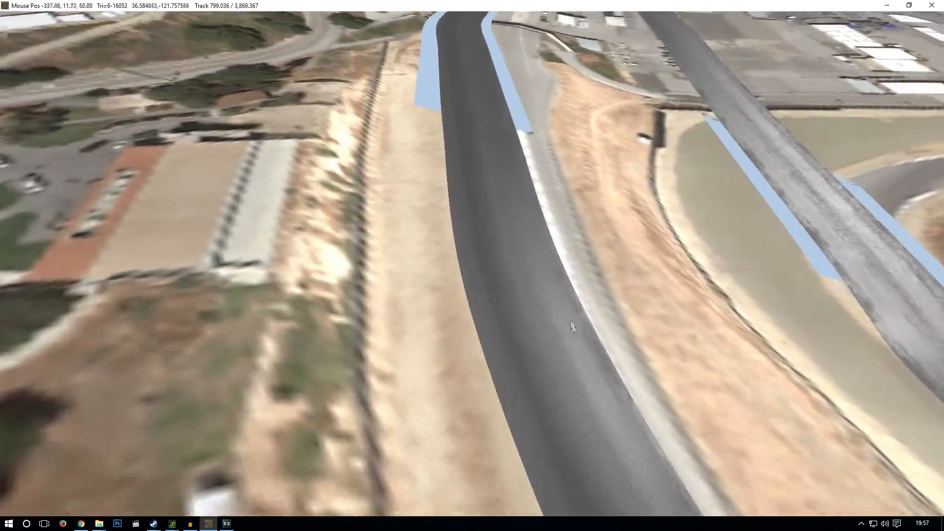
scroll(571, 322, up, 4)
right_drag(550, 329, 525, 309)
Open the materials editor, select the TarmacDarkAC material and display its texture settings.
mouse_move(23, 2)
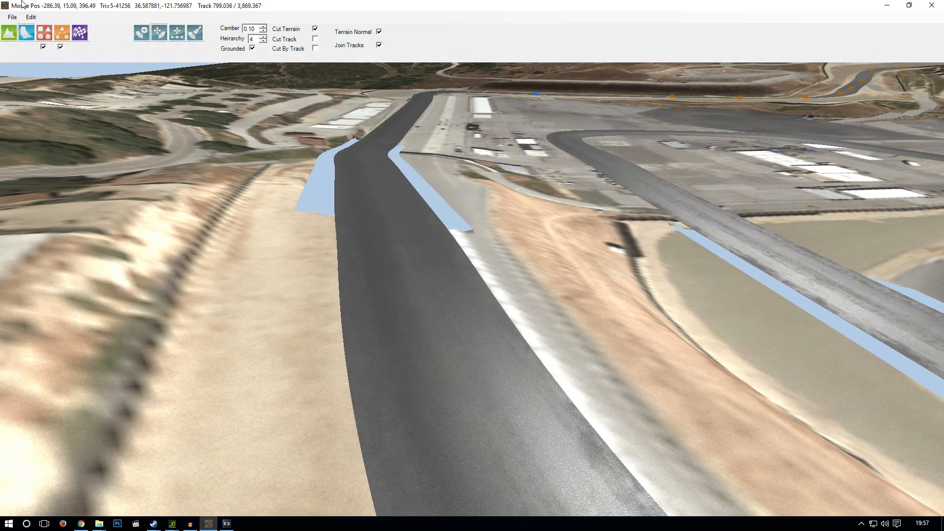
click(27, 32)
click(31, 16)
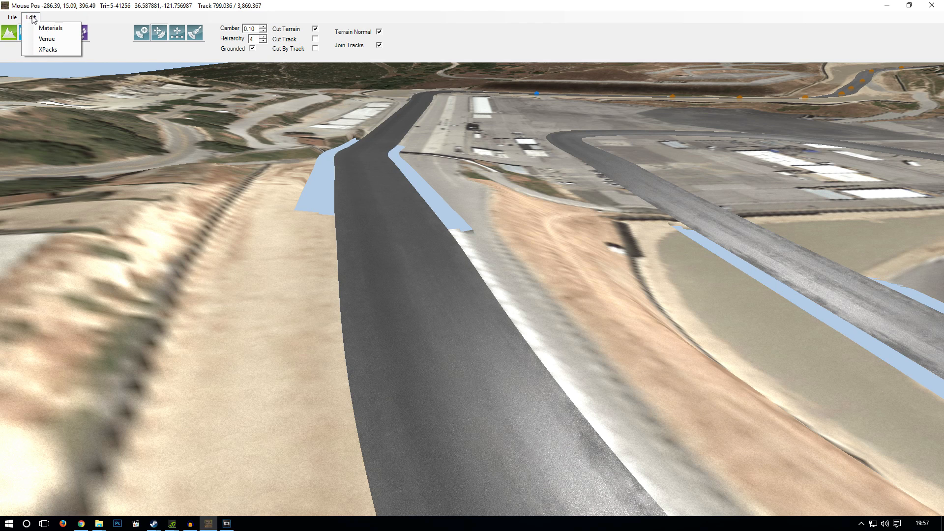
click(59, 28)
click(247, 181)
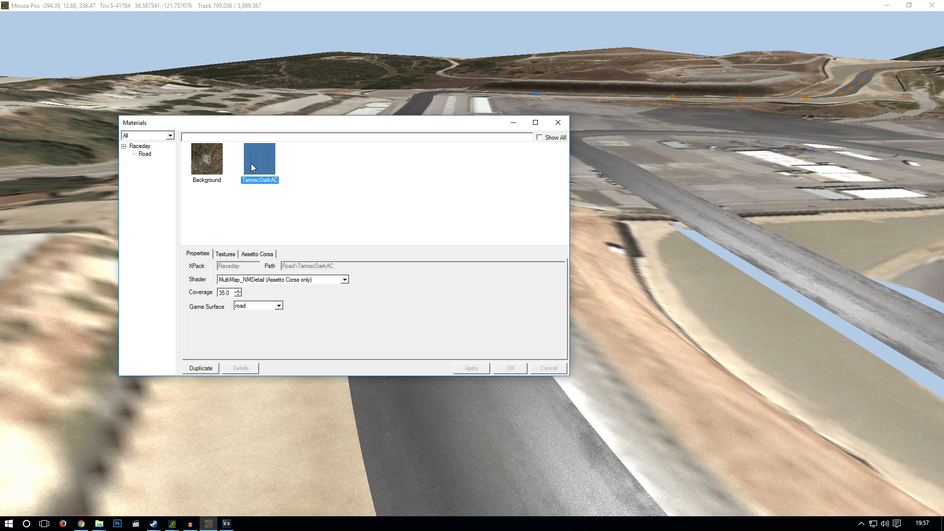
click(225, 255)
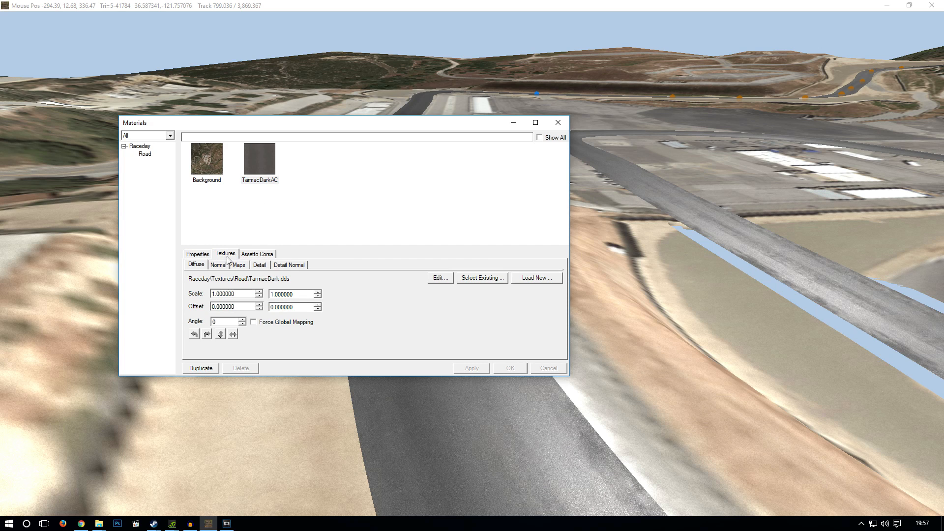
click(219, 265)
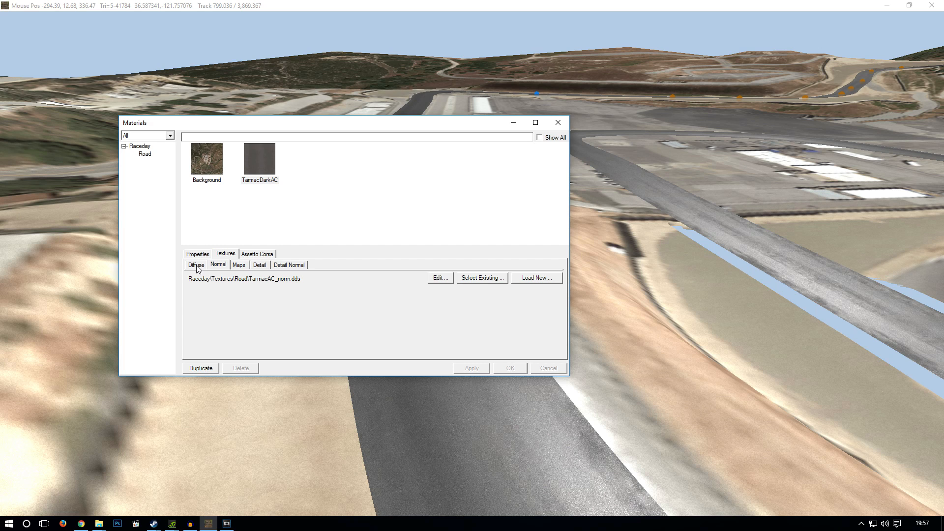
click(437, 280)
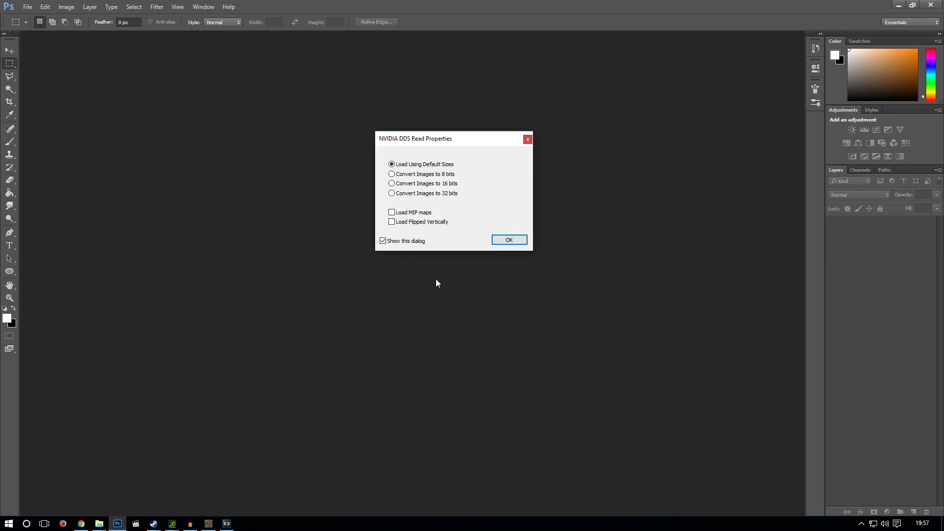
click(501, 243)
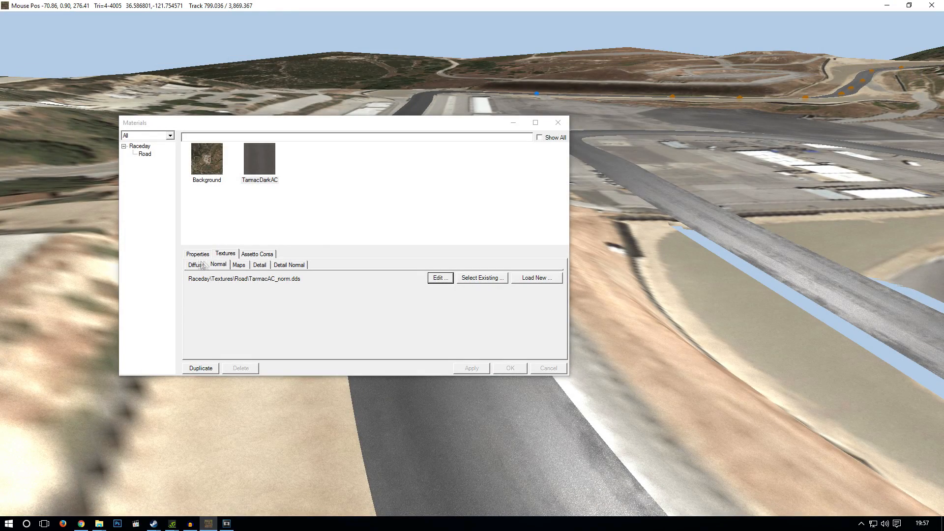
Open the material's diffuse texture TarmacDark.dds for editing in Photoshop, loading it at default sizes.
click(202, 266)
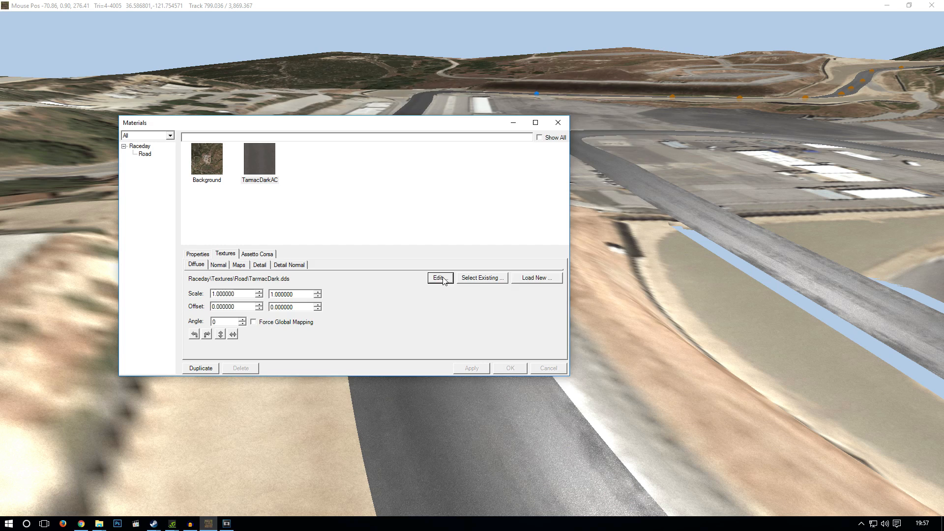
click(439, 279)
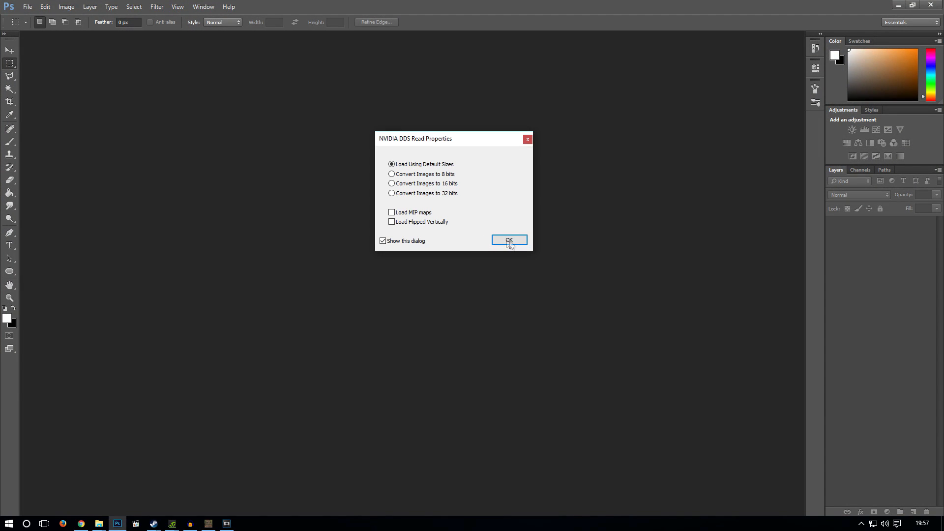
click(509, 240)
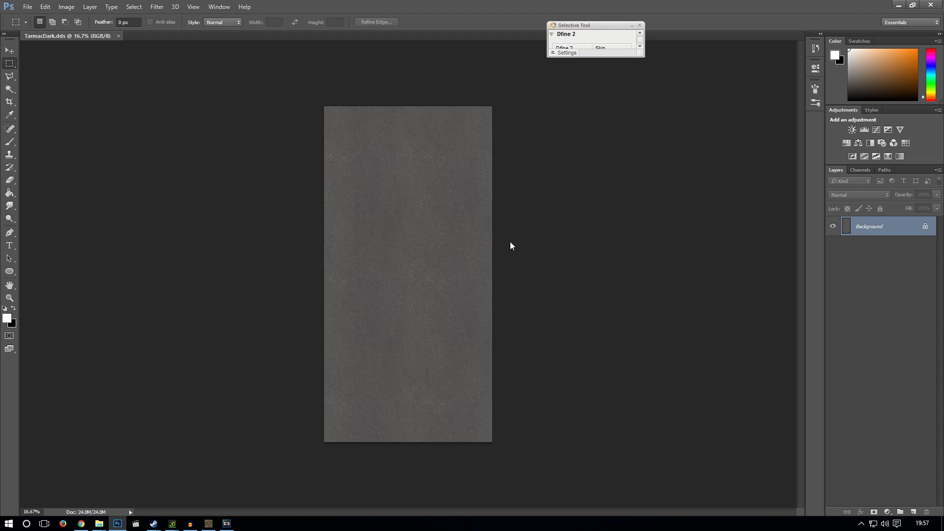
Add a new layer and paint straight white vertical lines along both long edges of the tarmac with a 40 px brush at 100% hardness.
click(913, 512)
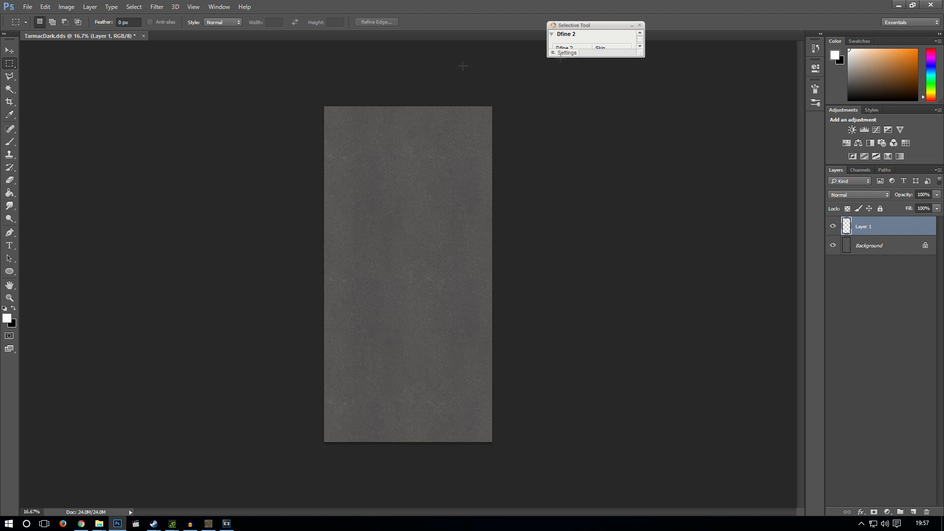
click(10, 141)
click(50, 22)
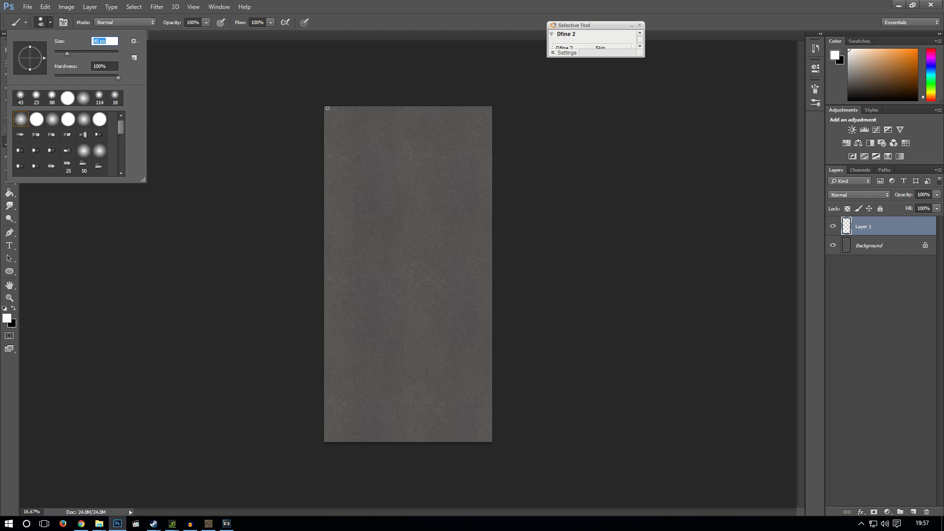
shift+drag(328, 108, 339, 460)
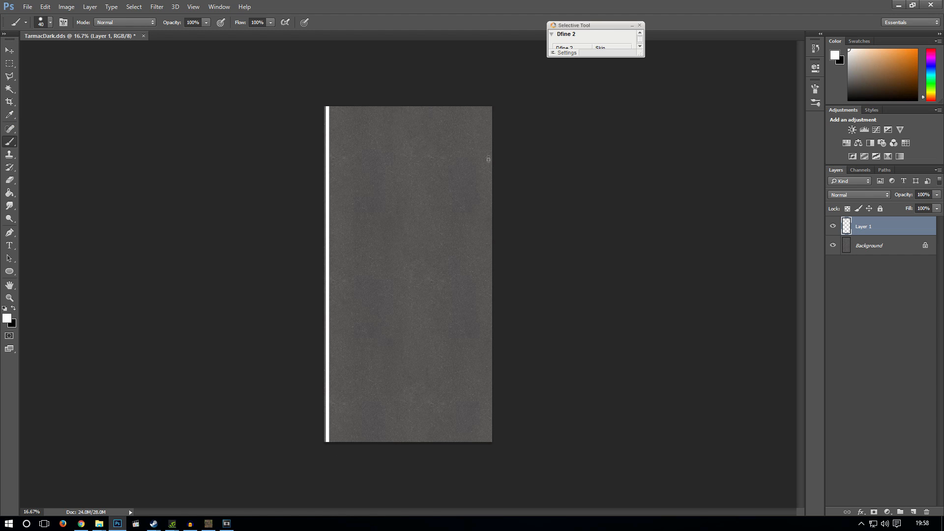
shift+drag(489, 102, 482, 437)
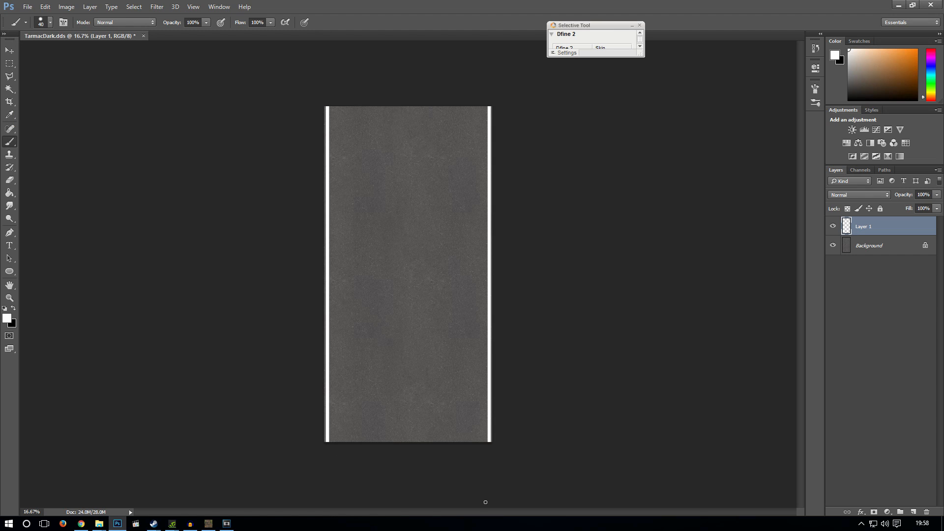
key(ctrl+z)
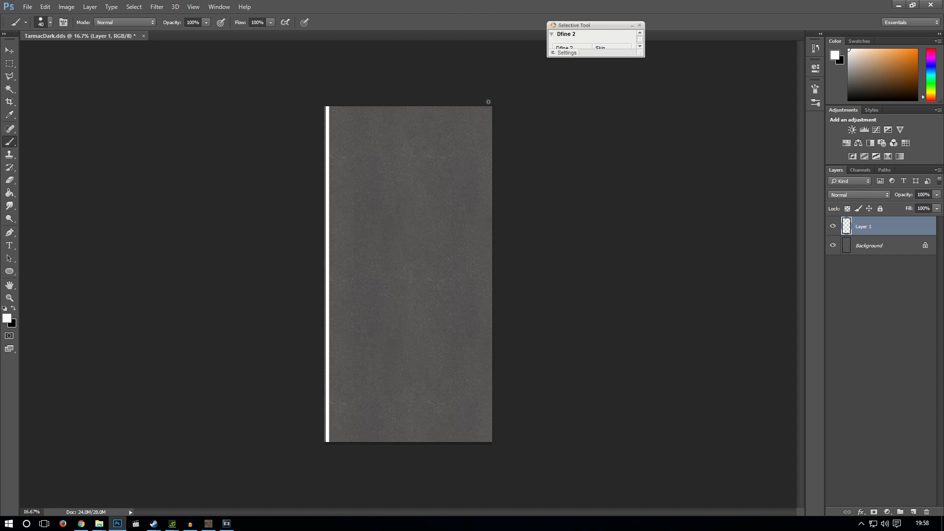
shift+drag(488, 102, 490, 466)
Save the texture in D3D/DDS format over the existing TarmacDark.dds, using DXT1 RGB 4 bpp without alpha and generated MIP maps.
click(27, 7)
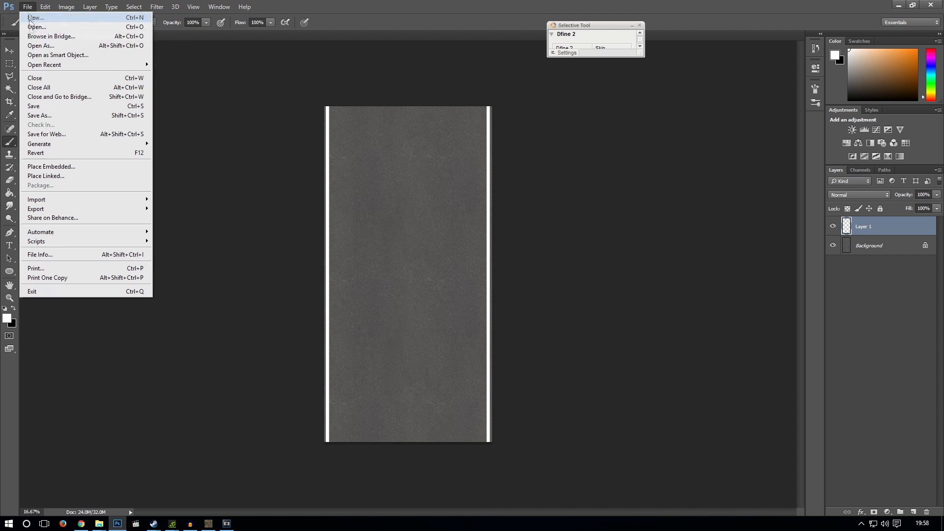
click(48, 107)
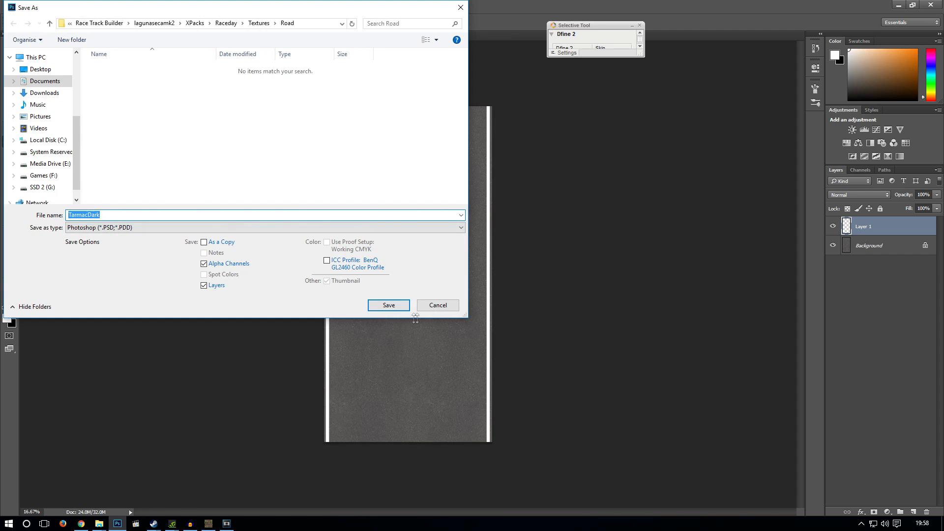
click(431, 308)
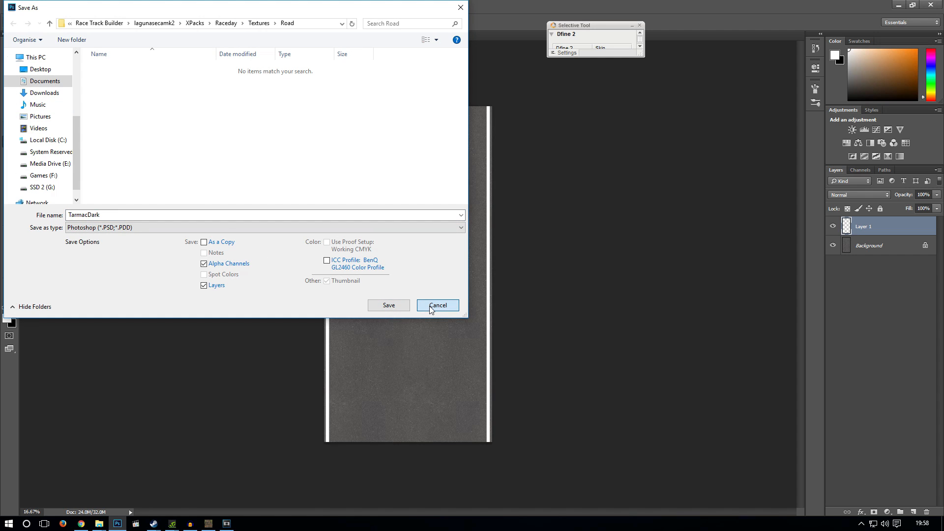
click(182, 228)
click(133, 266)
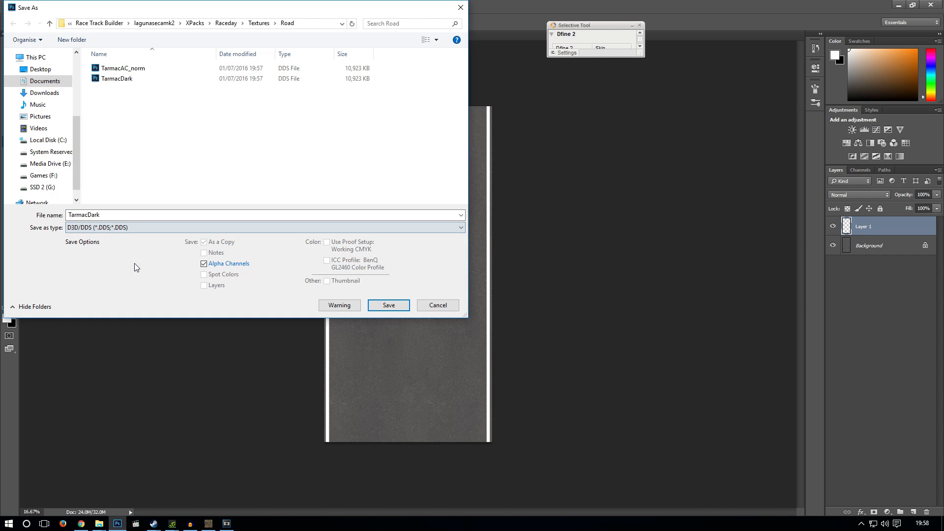
click(117, 80)
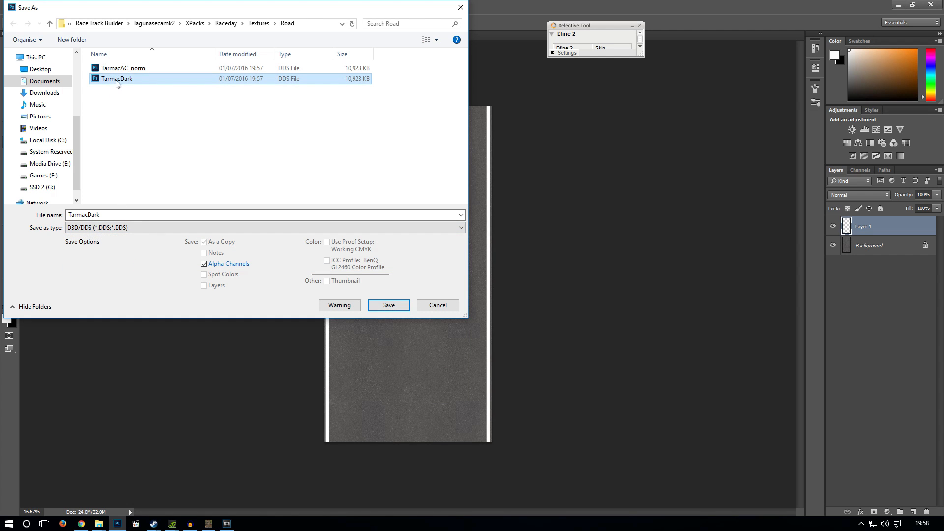
click(389, 305)
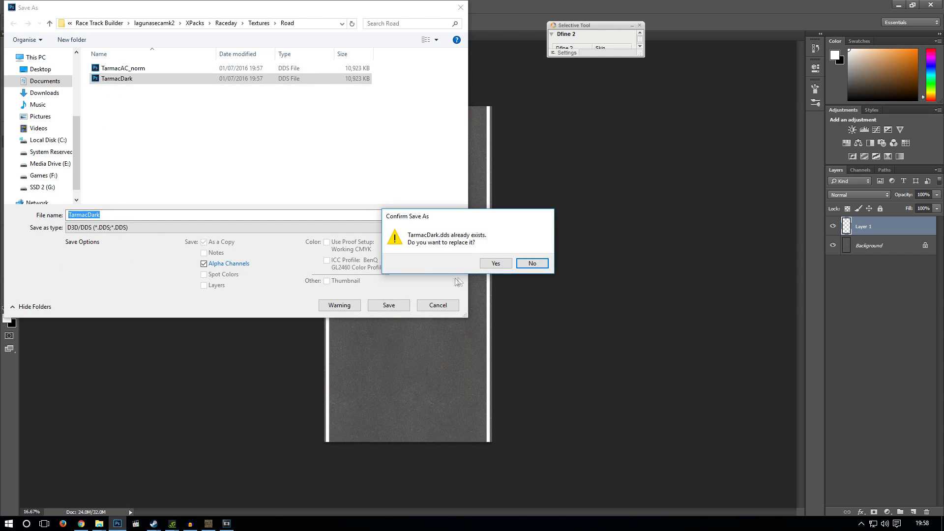
click(496, 264)
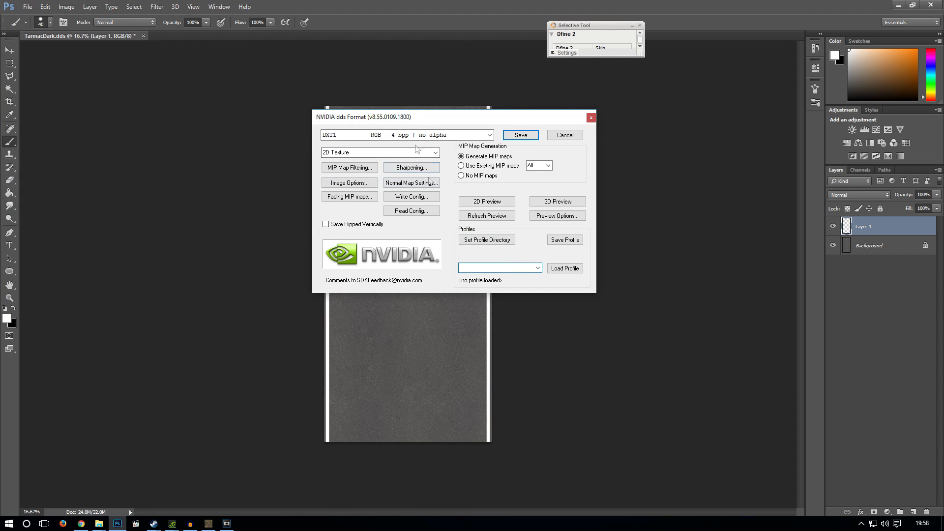
click(519, 137)
click(467, 298)
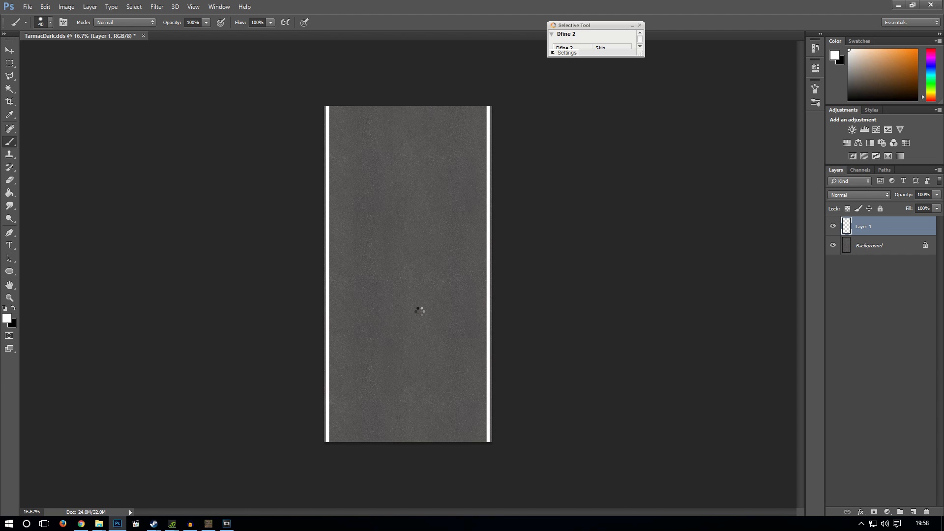
Switch to Race Track Builder and examine the white edge lines on the road leading into and around the hairpin.
click(208, 524)
click(515, 121)
right_drag(479, 220, 700, 146)
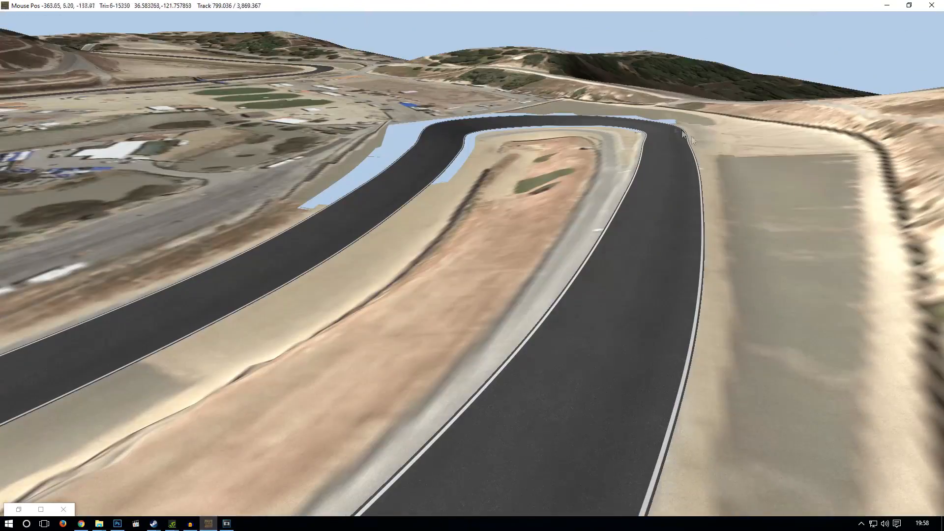
Examine the track surface and terrain edges from the hairpin round the circuit to the S-bend on the hill.
right_drag(610, 259, 400, 222)
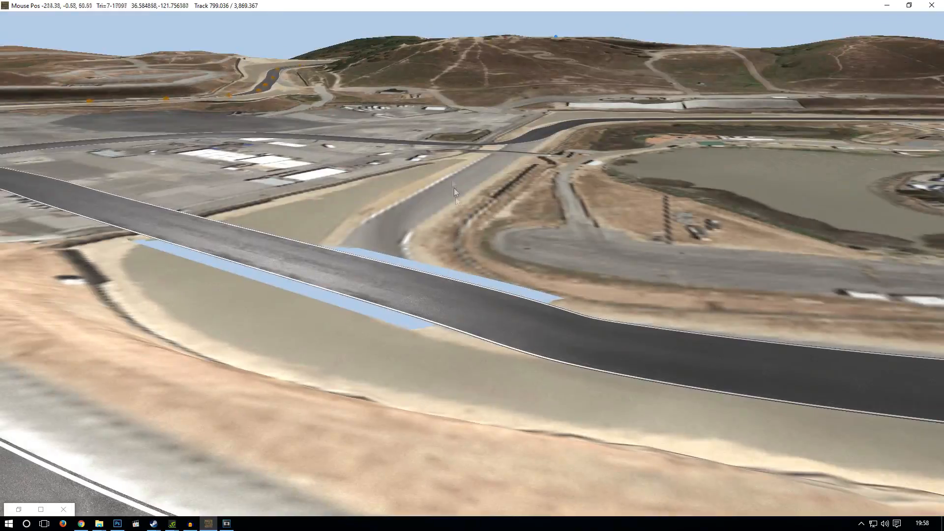
drag(401, 221, 421, 447)
right_drag(420, 448, 364, 210)
drag(261, 148, 278, 240)
drag(364, 191, 428, 420)
right_drag(428, 420, 549, 347)
scroll(549, 347, up, 4)
right_drag(602, 314, 662, 305)
scroll(662, 306, up, 3)
drag(663, 305, 501, 308)
right_drag(592, 311, 534, 295)
drag(534, 295, 270, 353)
scroll(625, 281, down, 3)
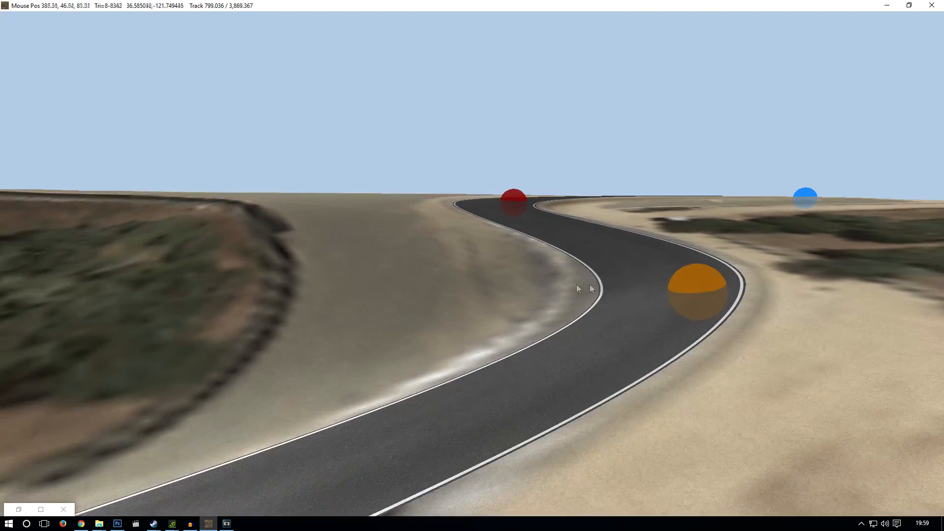
Shift the track node at the hilltop S-bend slightly back along the road to reshape the curve.
drag(612, 283, 544, 288)
right_drag(545, 288, 516, 291)
scroll(493, 318, up, 3)
scroll(645, 302, up, 2)
scroll(641, 302, down, 3)
scroll(516, 291, down, 3)
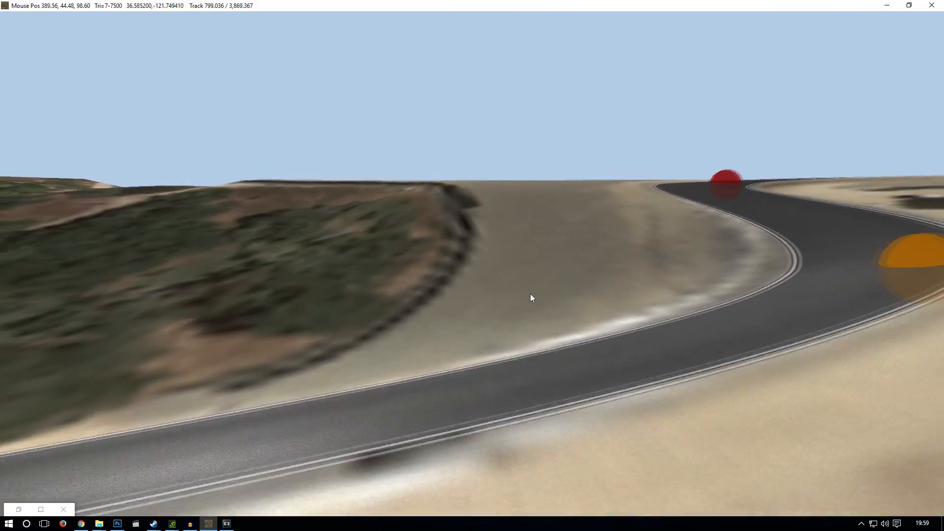
drag(572, 296, 464, 292)
mouse_move(87, 28)
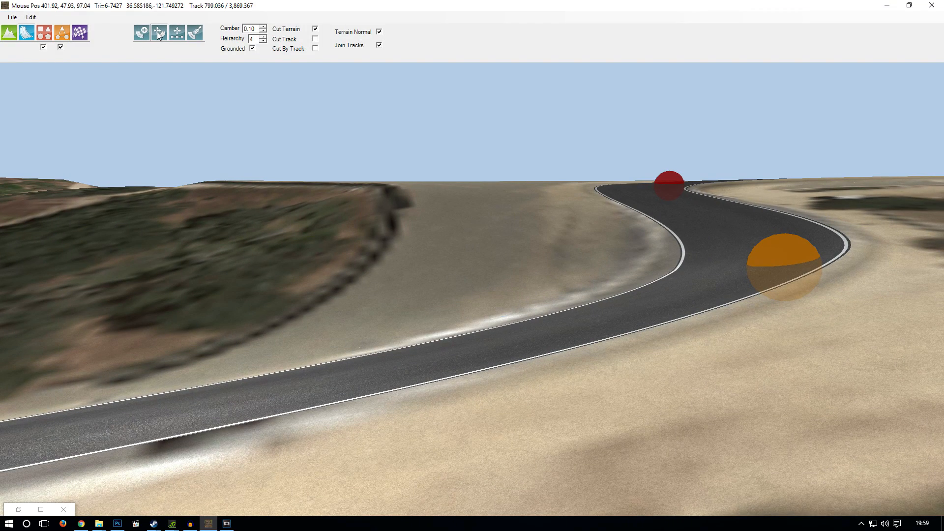
drag(784, 267, 759, 275)
scroll(758, 274, down, 3)
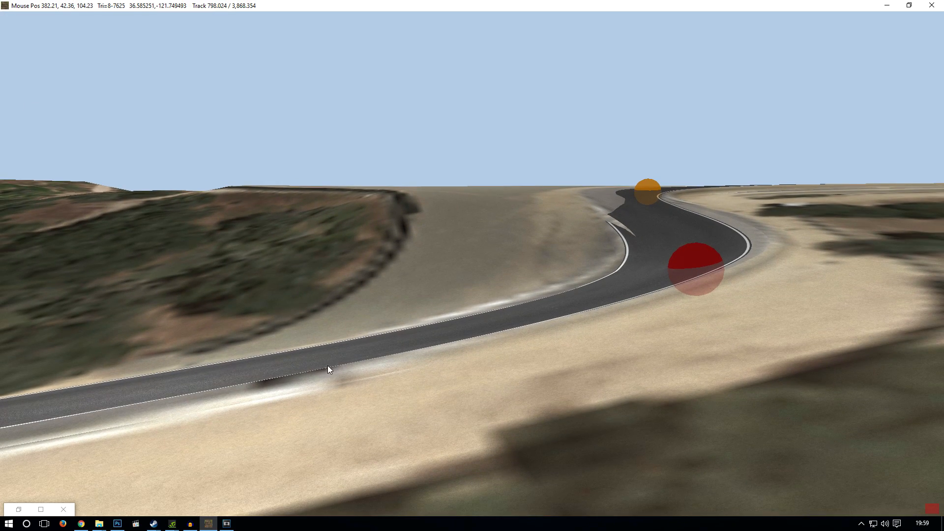
scroll(328, 365, up, 5)
scroll(329, 368, down, 5)
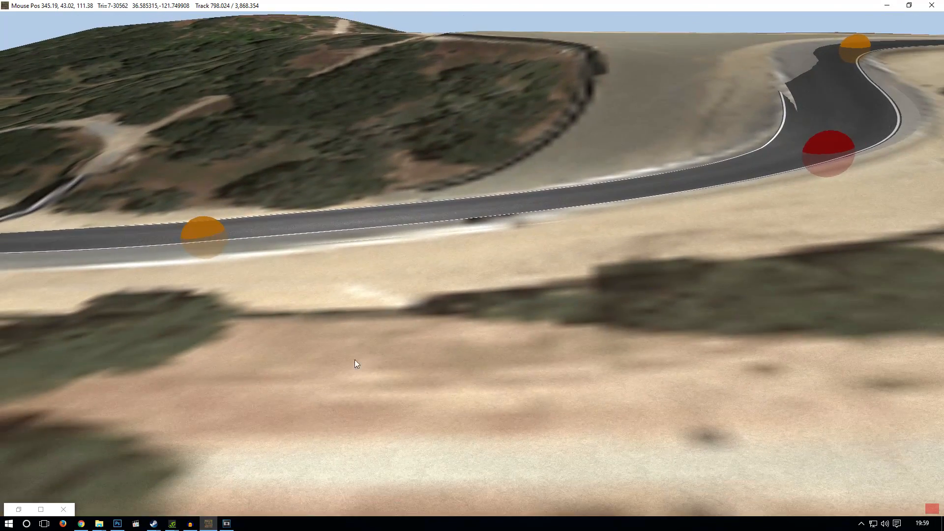
scroll(422, 370, down, 3)
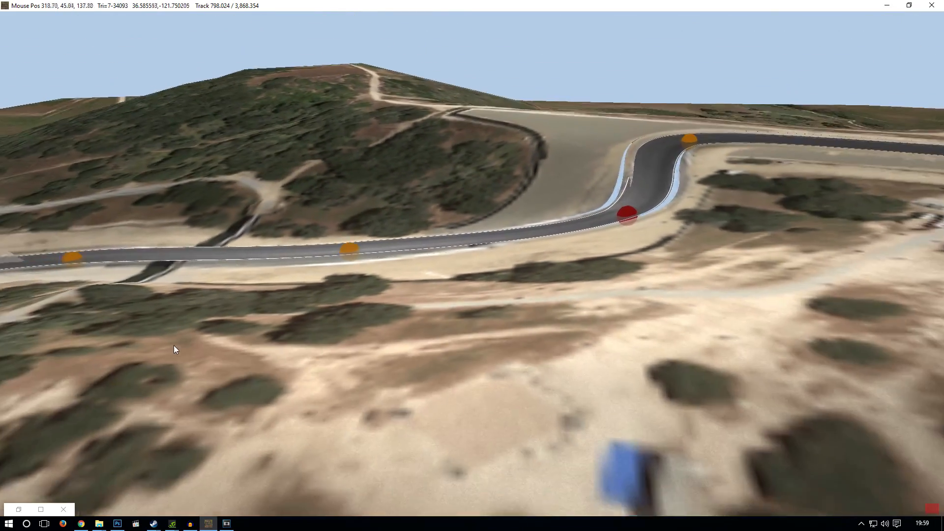
Switch to the race setup tools for the starting grid, start line and pit row on the main straight.
middle_drag(743, 320, 801, 302)
middle_drag(512, 463, 253, 180)
scroll(160, 281, down, 3)
middle_drag(161, 281, 632, 113)
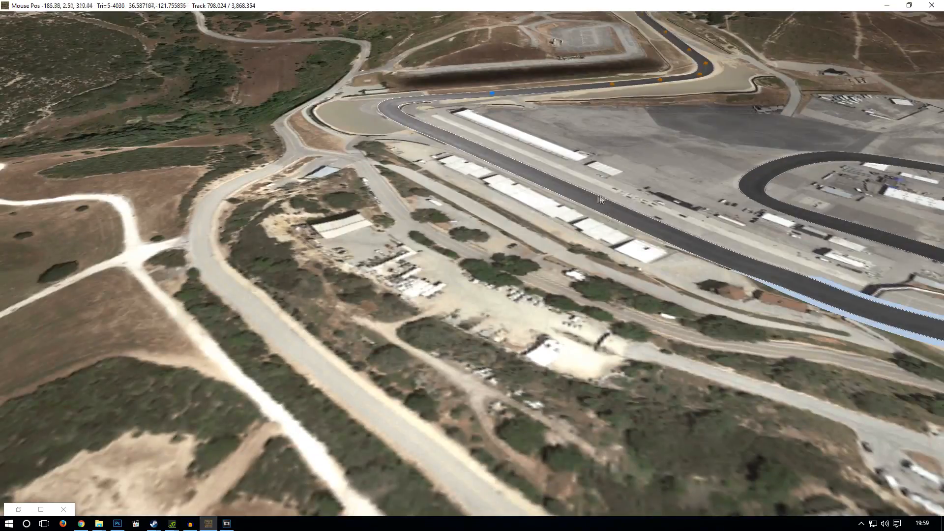
scroll(461, 324, up, 3)
middle_drag(461, 323, 295, 246)
mouse_move(210, 2)
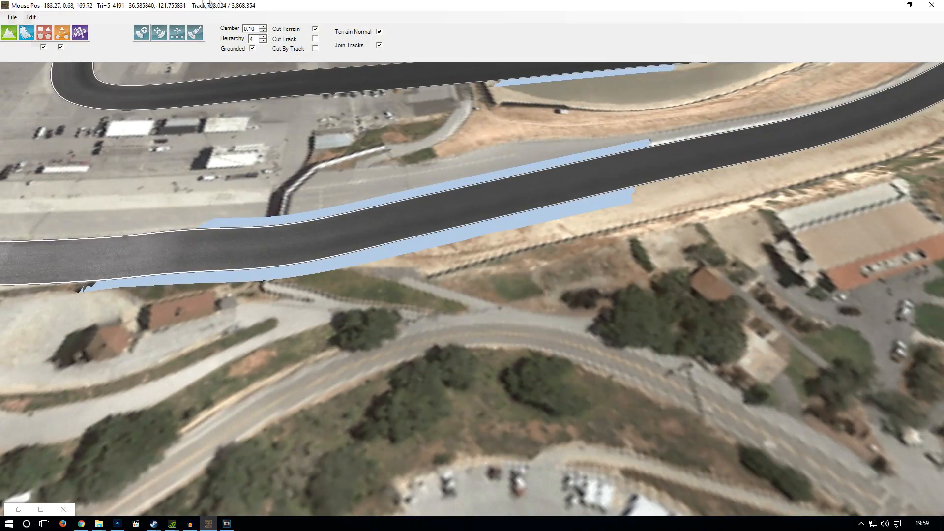
click(81, 34)
middle_drag(185, 208, 729, 195)
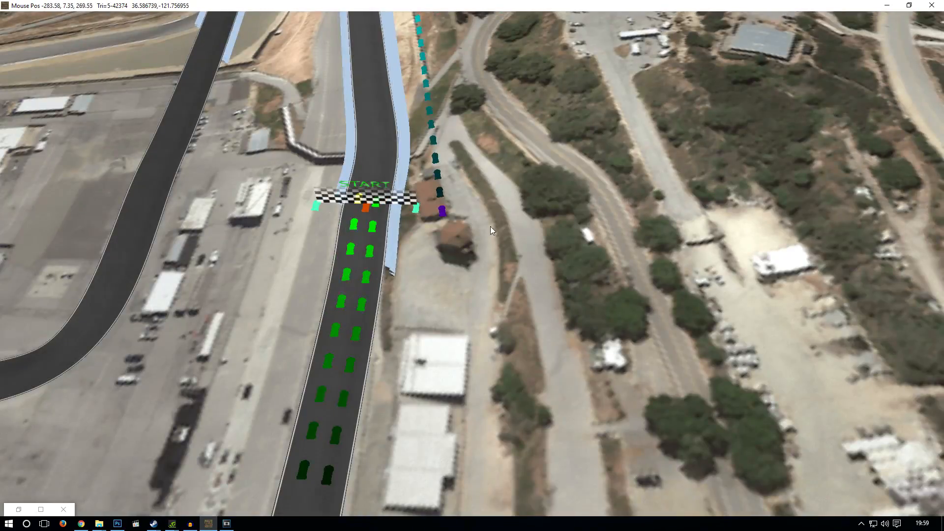
scroll(490, 230, down, 10)
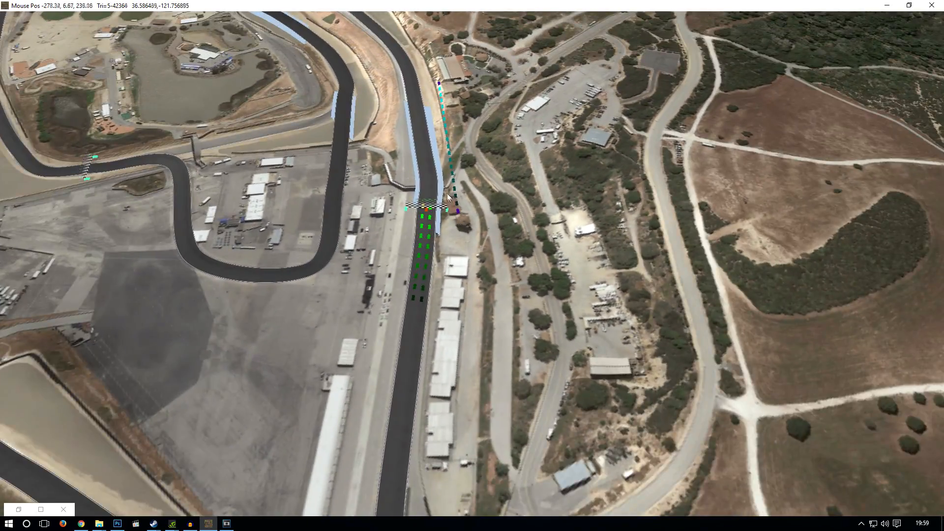
scroll(448, 196, up, 4)
middle_drag(433, 107, 429, 73)
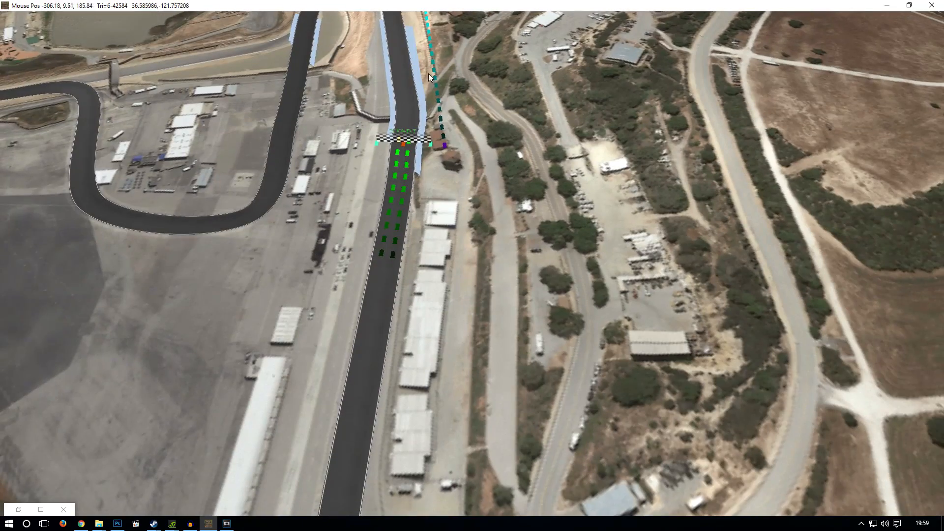
Reposition both ends of the pit row onto the paved strip beside the main straight, on the paddock side.
drag(444, 147, 307, 491)
middle_drag(445, 150, 391, 507)
drag(379, 198, 295, 433)
scroll(423, 217, down, 3)
middle_drag(402, 300, 475, 83)
drag(427, 193, 423, 260)
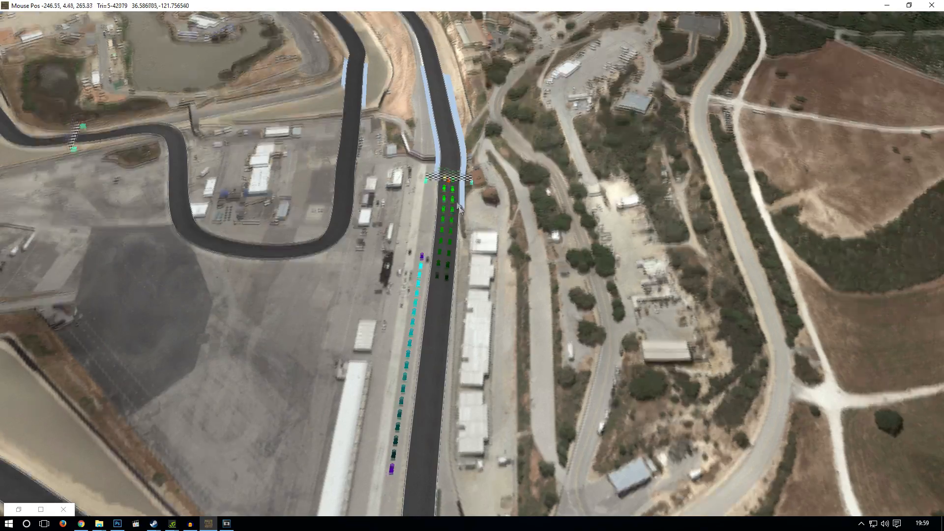
Move the start line's two posts forward of the grid, placing one just outside each edge of the track.
middle_drag(460, 216, 398, 209)
scroll(484, 247, down, 3)
scroll(457, 285, up, 8)
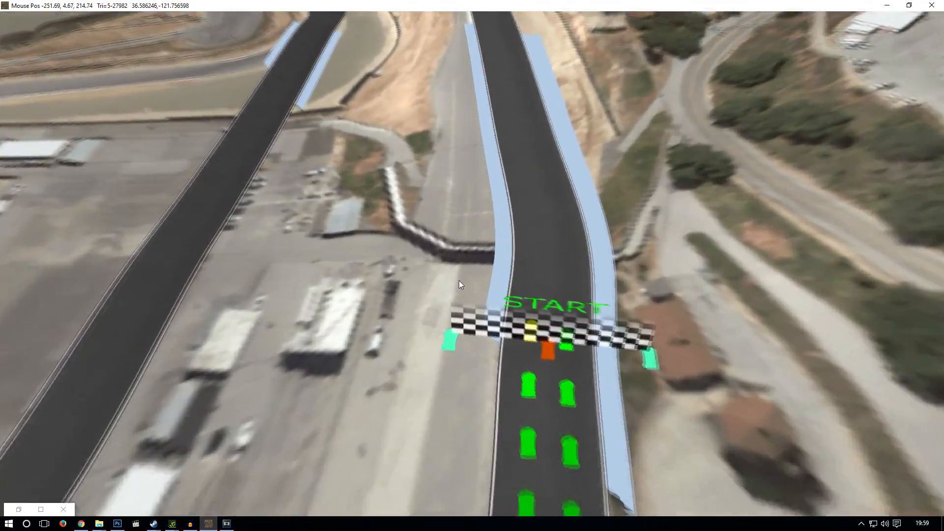
mouse_move(459, 280)
middle_down()
mouse_move(538, 283)
mouse_move(474, 283)
middle_up()
mouse_move(322, 376)
mouse_down()
mouse_move(324, 234)
mouse_move(318, 259)
mouse_up()
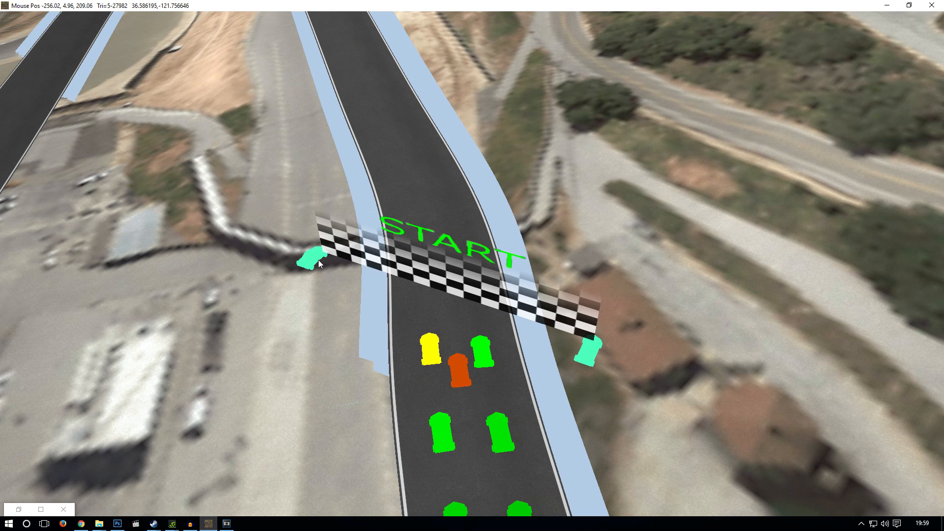
drag(586, 351, 521, 225)
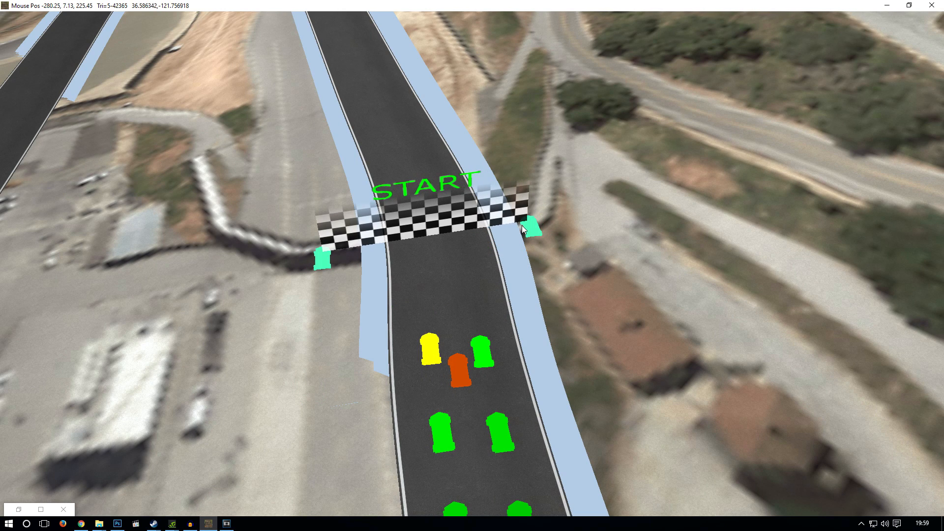
drag(323, 261, 349, 255)
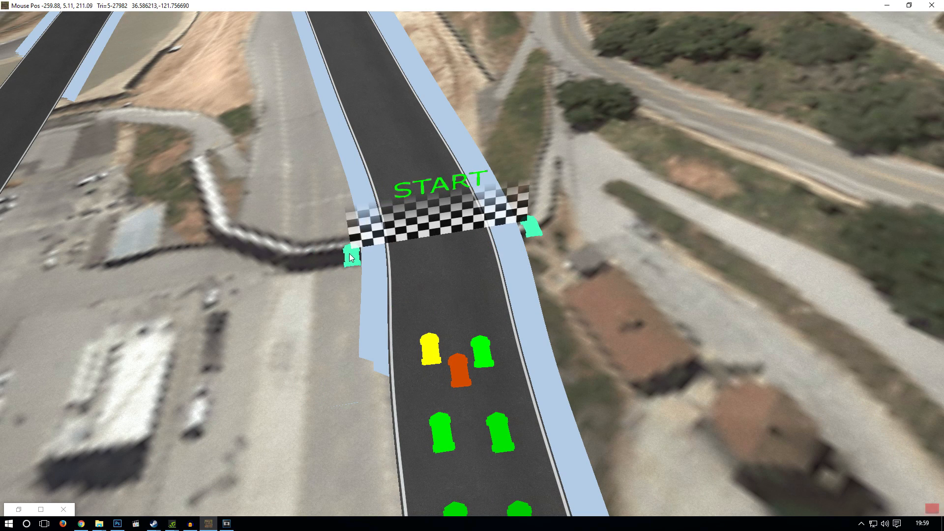
Move both posts of the Checkpoint 2 gate farther up the straight towards the S-bend, keeping them beside the track.
right_drag(390, 341, 808, 297)
middle_drag(527, 317, 378, 191)
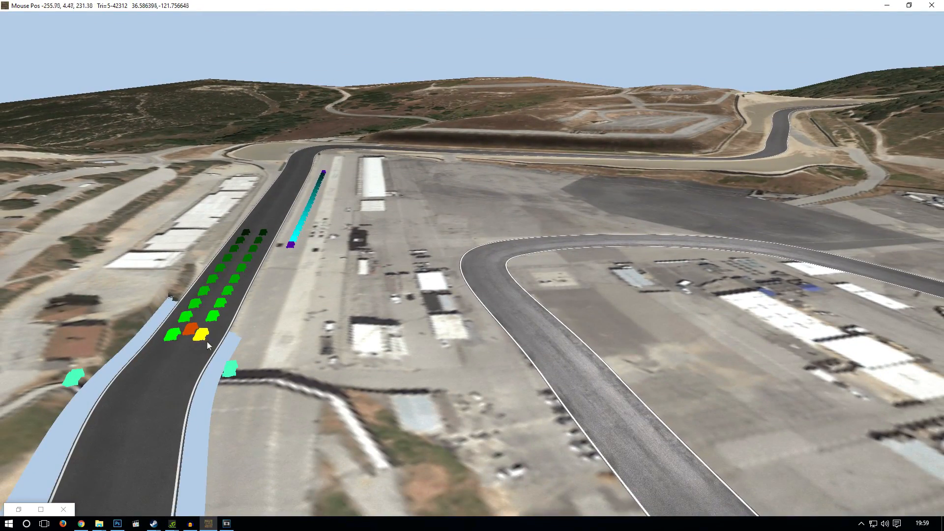
middle_drag(206, 346, 311, 250)
middle_drag(303, 203, 261, 418)
right_drag(261, 418, 460, 239)
scroll(289, 174, down, 3)
middle_drag(297, 184, 349, 366)
right_drag(349, 366, 499, 276)
middle_drag(609, 298, 237, 391)
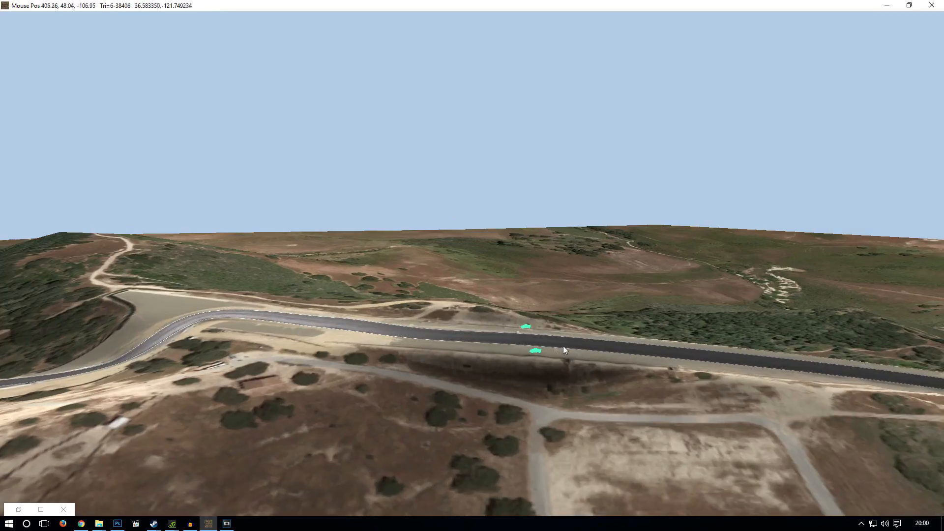
middle_drag(563, 346, 175, 456)
right_drag(639, 245, 177, 442)
middle_drag(519, 262, 123, 111)
middle_drag(476, 199, 454, 347)
mouse_move(344, 288)
mouse_down()
mouse_move(359, 227)
mouse_move(337, 350)
mouse_move(358, 291)
mouse_up()
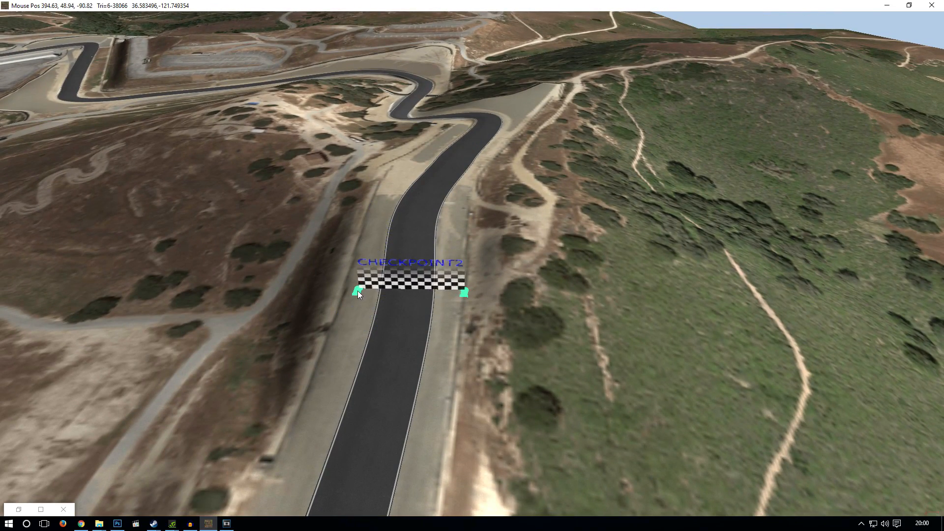
drag(482, 294, 460, 224)
drag(364, 288, 370, 203)
Delete one of the closely spaced track nodes at the bend after the road crossing and shift the neighbouring node.
scroll(276, 169, down, 4)
middle_drag(250, 169, 658, 117)
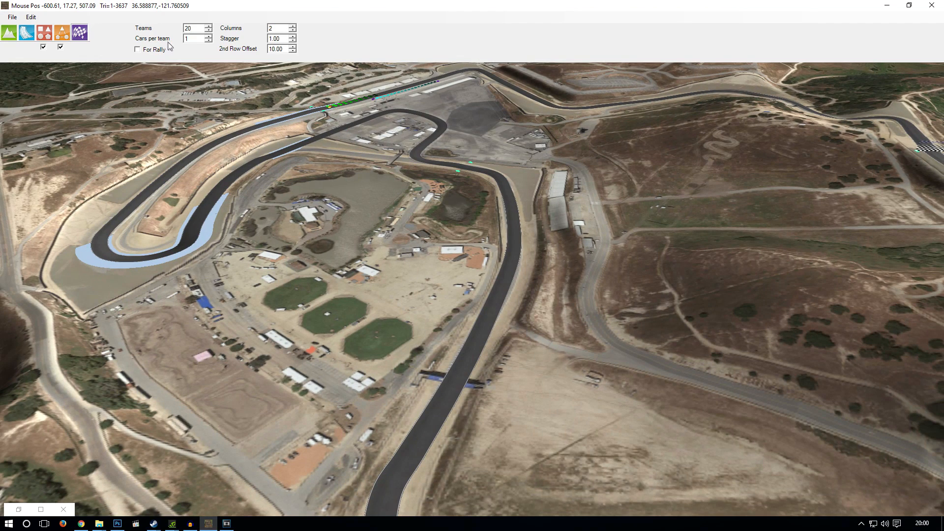
click(25, 33)
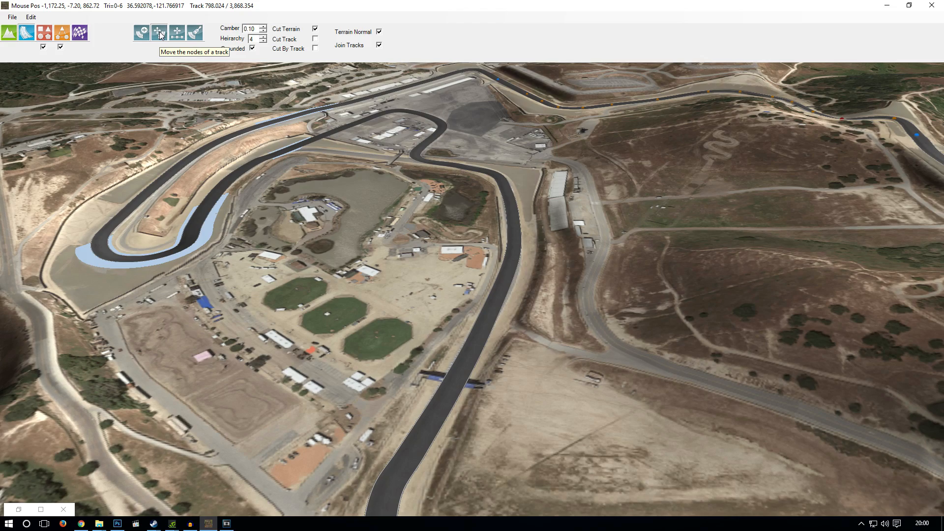
middle_drag(435, 250, 206, 244)
right_drag(291, 293, 402, 302)
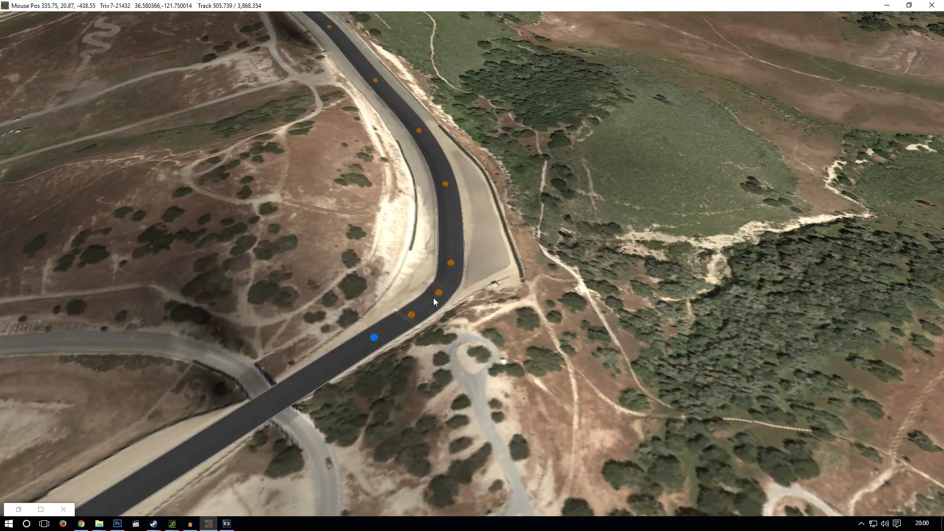
scroll(433, 297, up, 3)
key(Delete)
drag(425, 305, 409, 317)
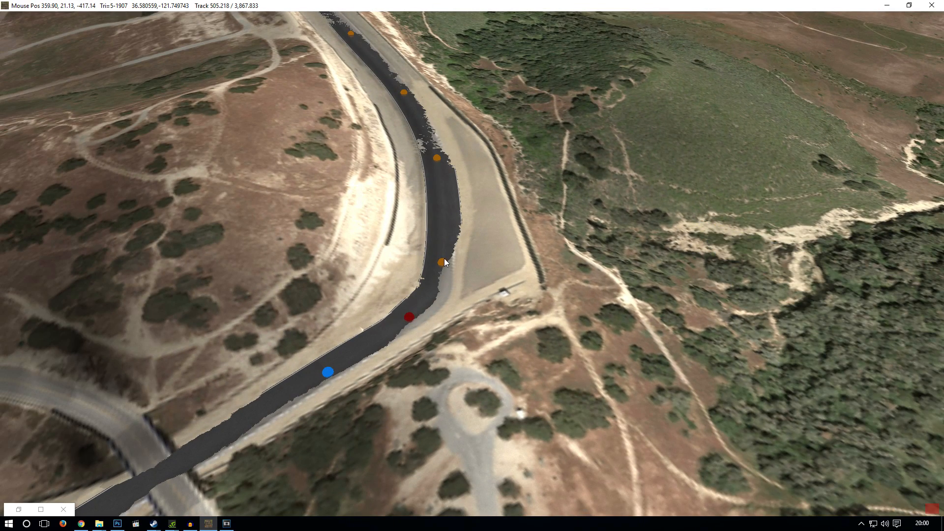
Lower the camber of the track through the uphill left-hand bend and inspect the rebuilt surface.
mouse_move(221, 16)
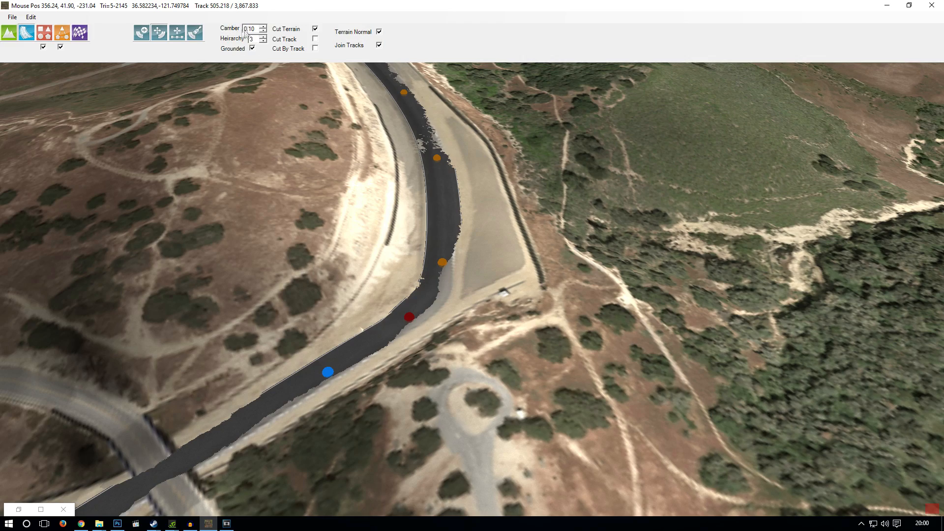
scroll(466, 246, up, 5)
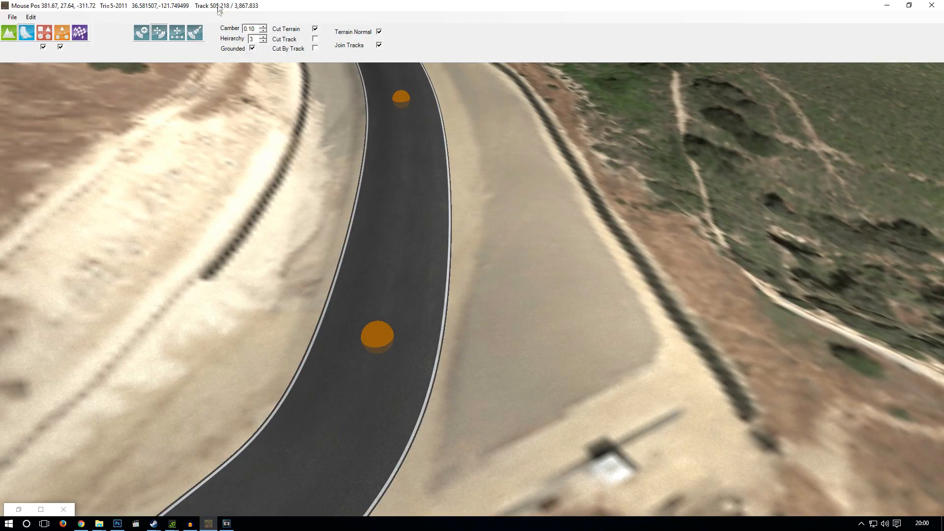
middle_drag(366, 179, 459, 448)
middle_drag(456, 368, 487, 99)
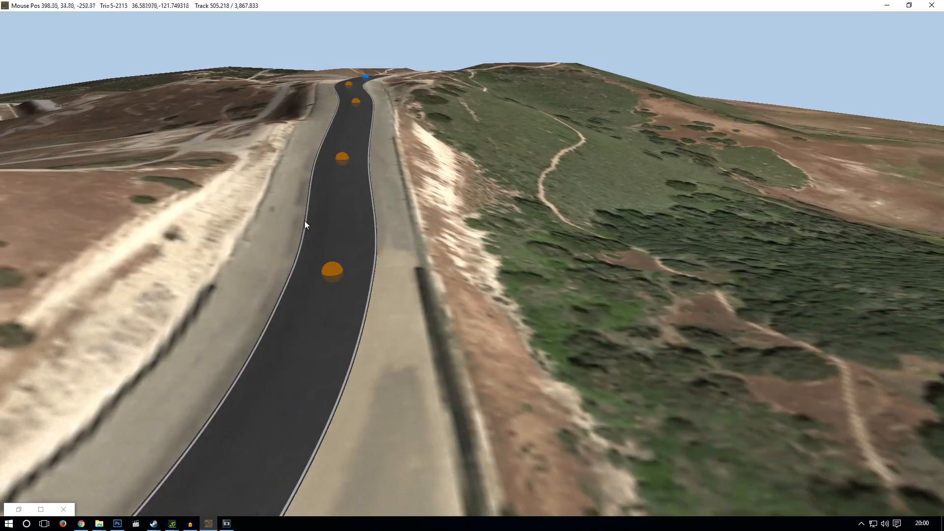
scroll(487, 98, up, 10)
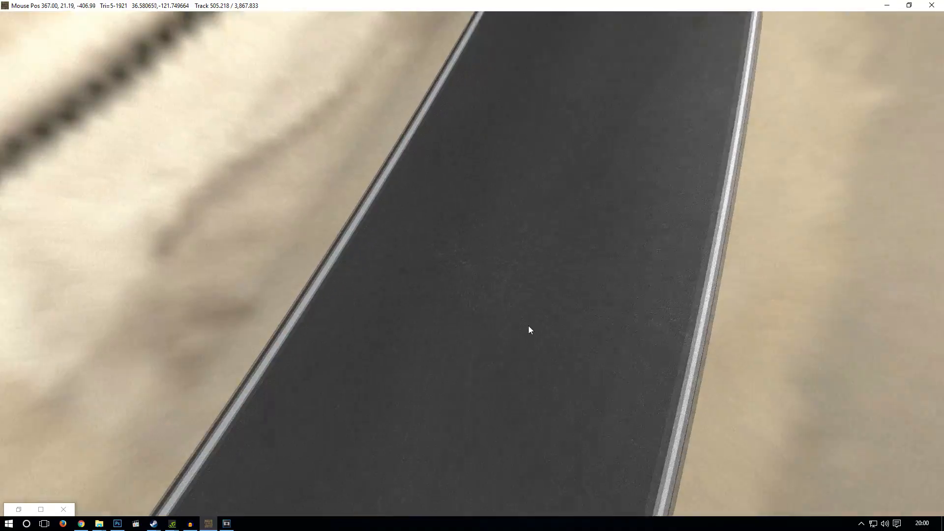
scroll(529, 326, up, 5)
middle_drag(549, 337, 527, 213)
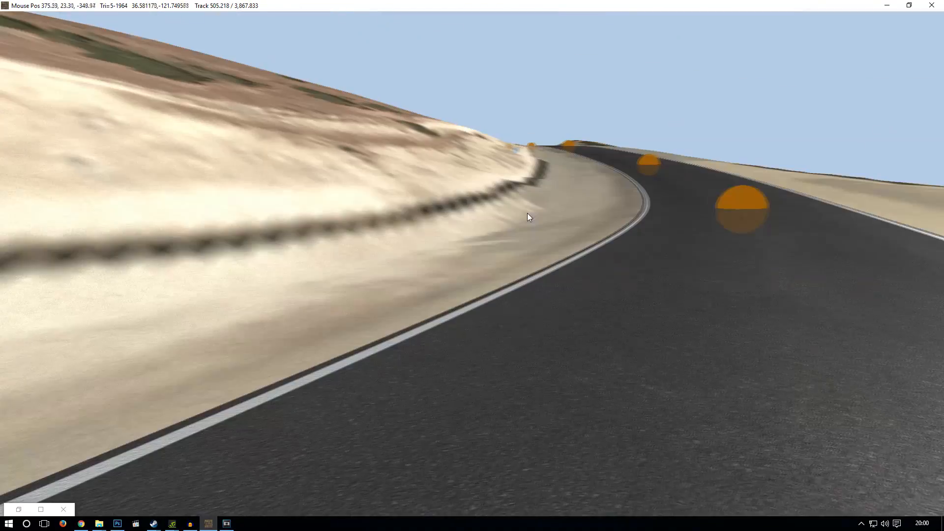
mouse_move(317, 38)
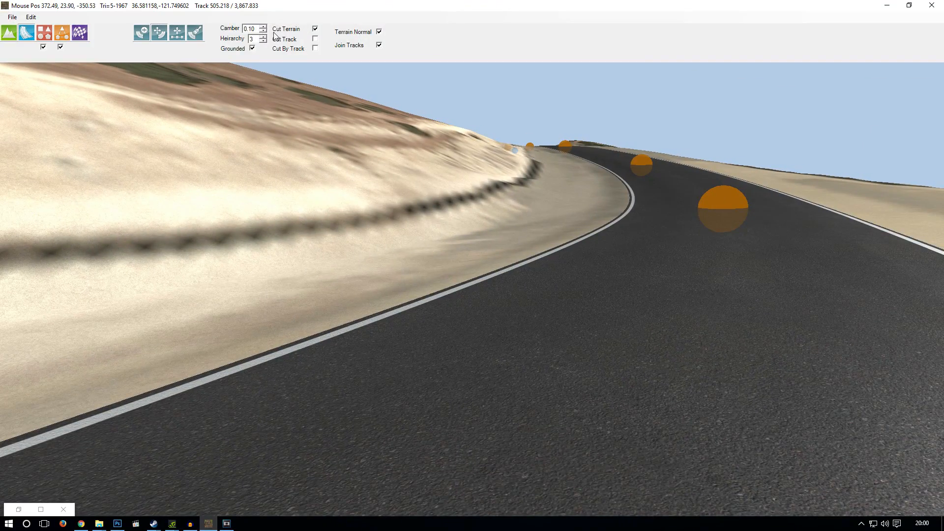
click(263, 30)
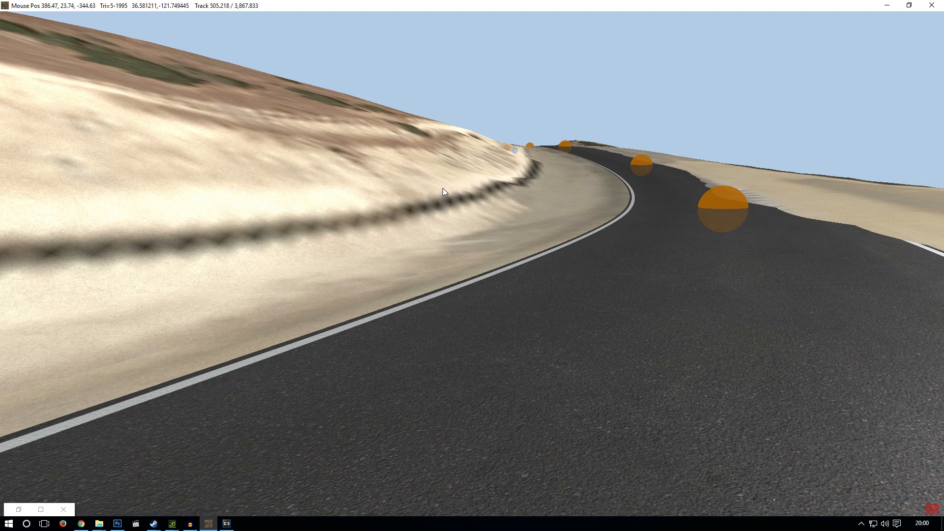
scroll(443, 187, down, 1)
scroll(527, 266, down, 1)
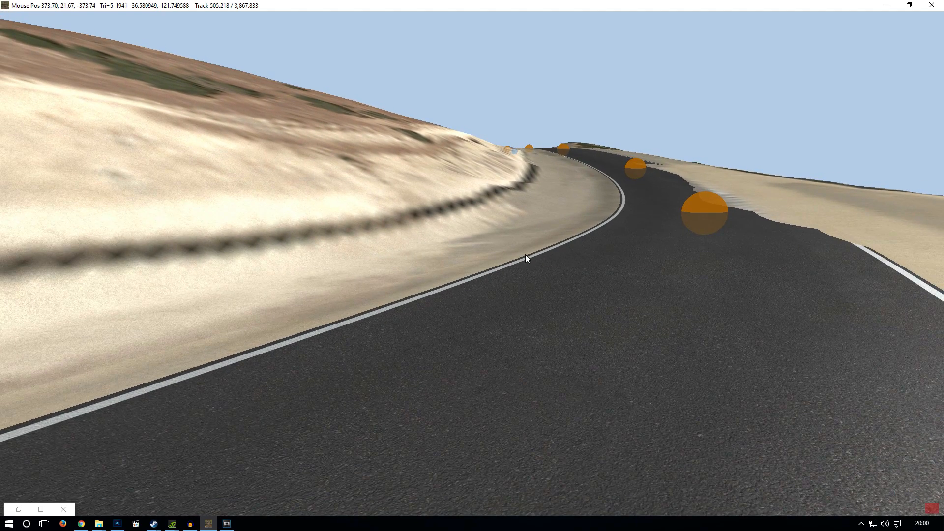
scroll(523, 244, down, 7)
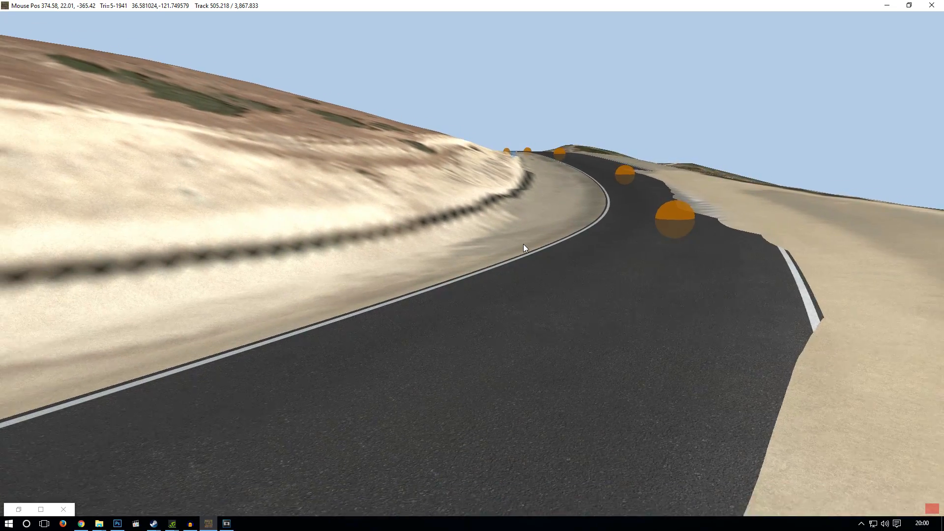
scroll(523, 244, down, 1)
scroll(439, 261, down, 2)
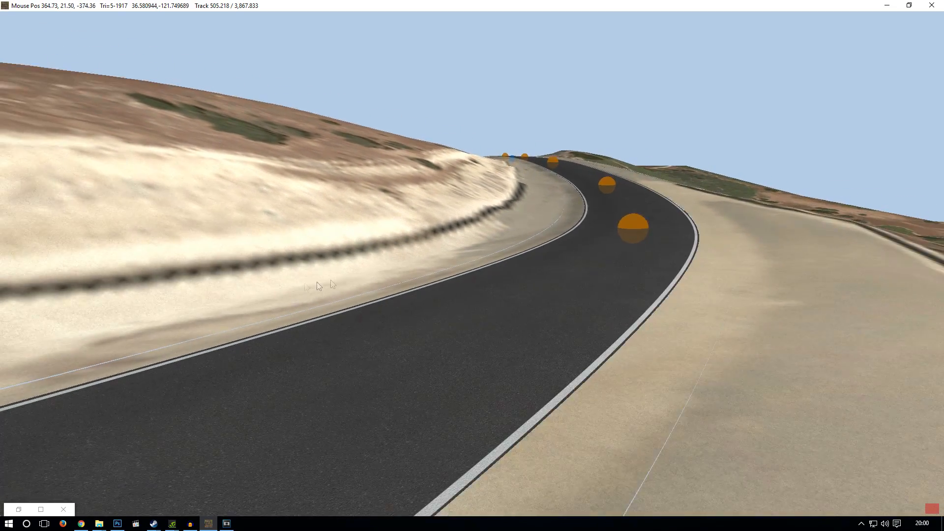
Examine the circuit's course and roadside terrain from the uphill left-hand bend around to the wide hairpin beside the paddock.
right_drag(439, 260, 234, 274)
scroll(408, 180, down, 6)
right_drag(518, 133, 486, 273)
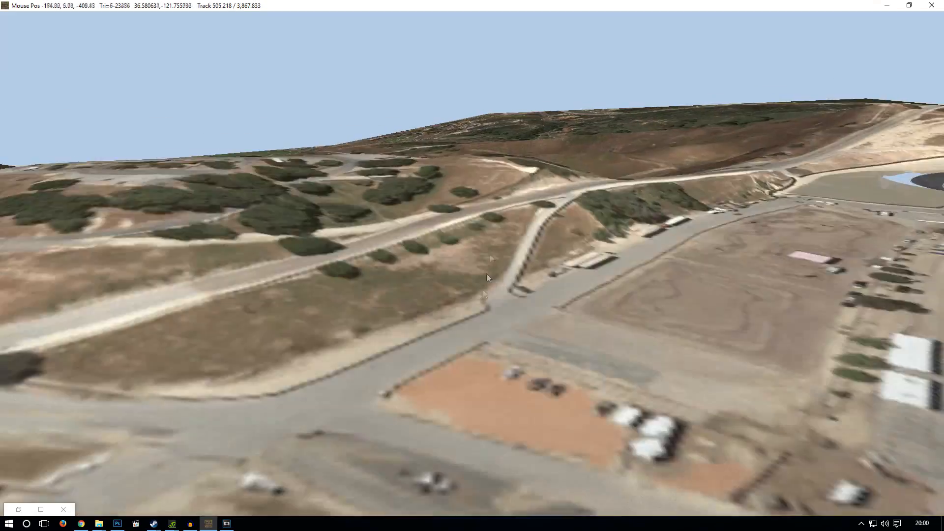
scroll(486, 266, up, 4)
right_drag(477, 228, 147, 177)
scroll(174, 296, up, 5)
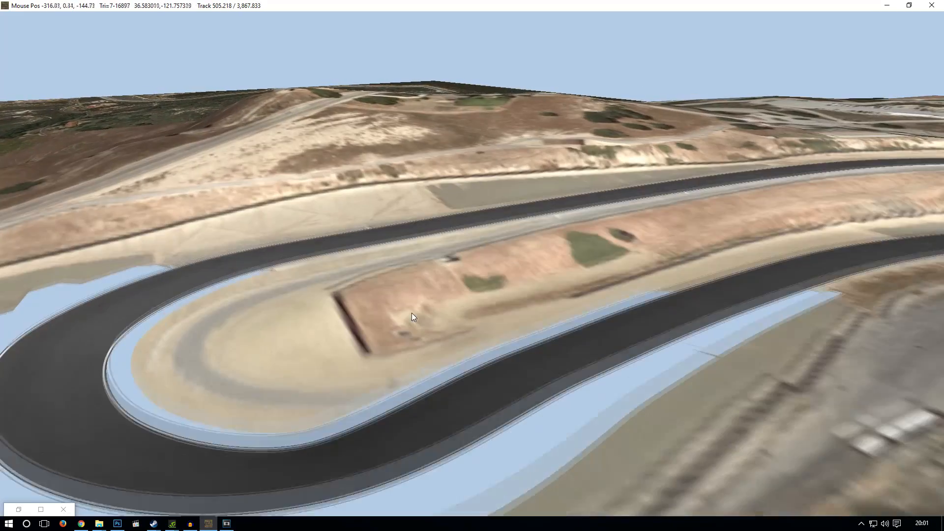
right_drag(541, 384, 229, 317)
scroll(737, 78, down, 5)
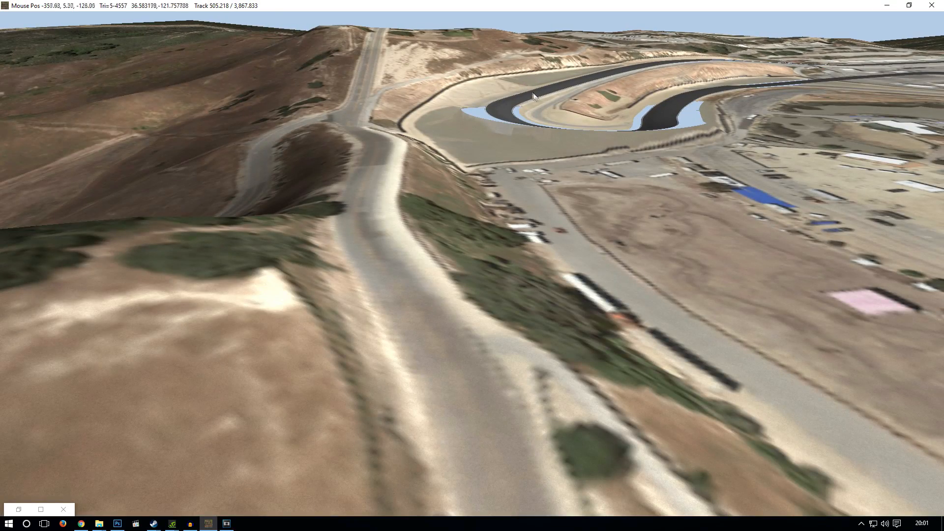
drag(737, 74, 523, 181)
right_drag(738, 162, 642, 152)
drag(641, 152, 478, 266)
right_drag(478, 266, 523, 276)
drag(523, 275, 432, 164)
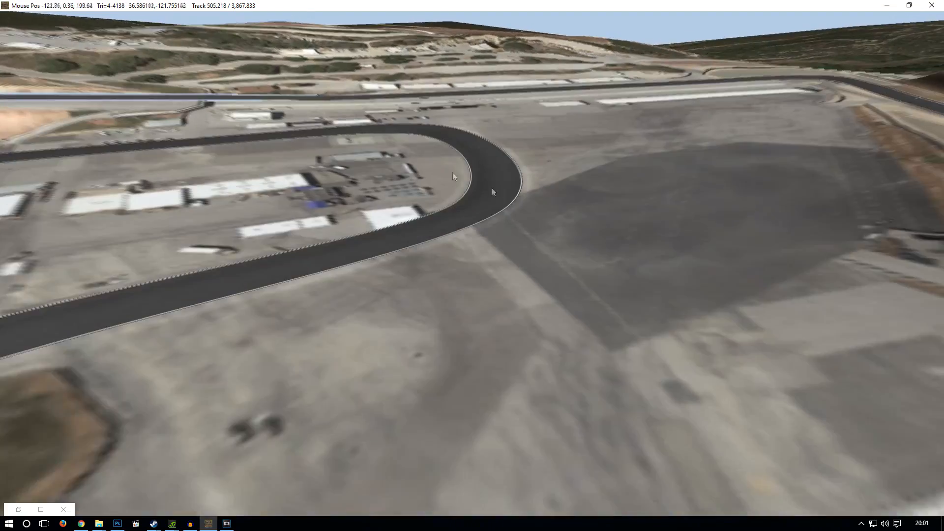
Lower the camber of the track through the wide hairpin beside the paddock.
scroll(559, 198, up, 2)
scroll(558, 198, up, 3)
drag(572, 101, 493, 196)
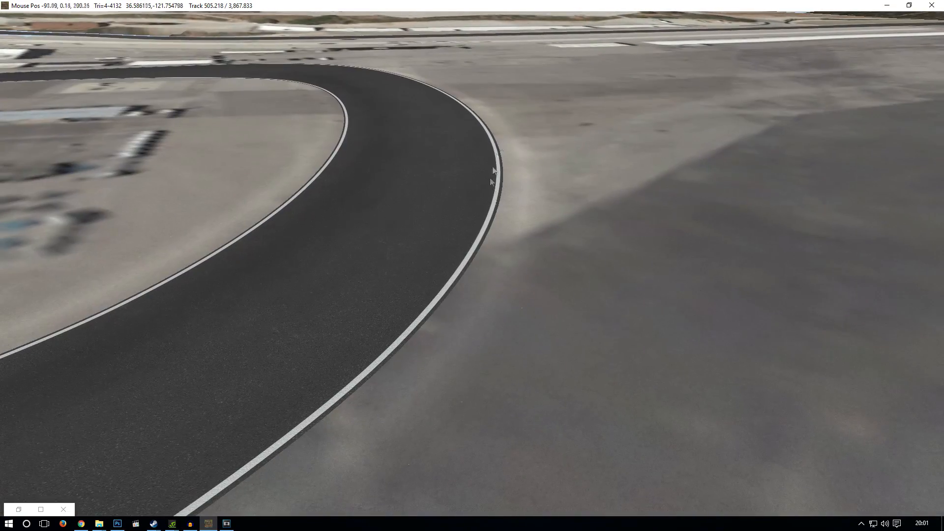
right_drag(329, 172, 347, 163)
scroll(356, 201, up, 2)
drag(347, 164, 321, 170)
mouse_move(197, 8)
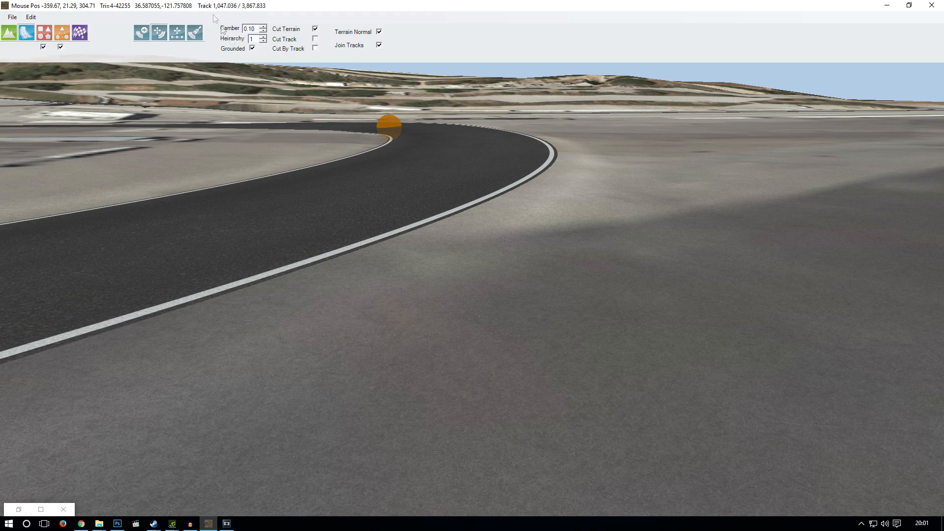
click(263, 31)
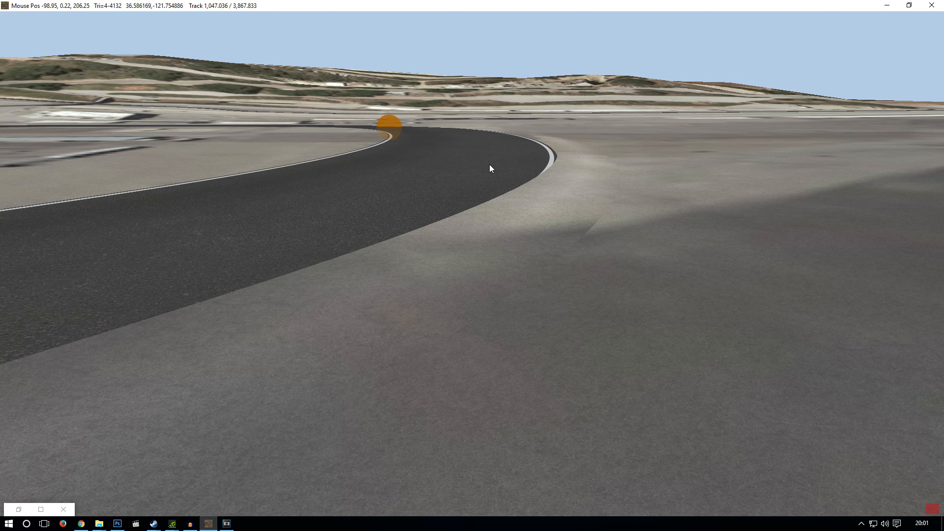
Examine the rebuilt hairpin surface and edges from both sides, from ground level up to a higher viewpoint.
mouse_move(449, 168)
right_down()
mouse_move(468, 187)
mouse_move(450, 158)
right_up()
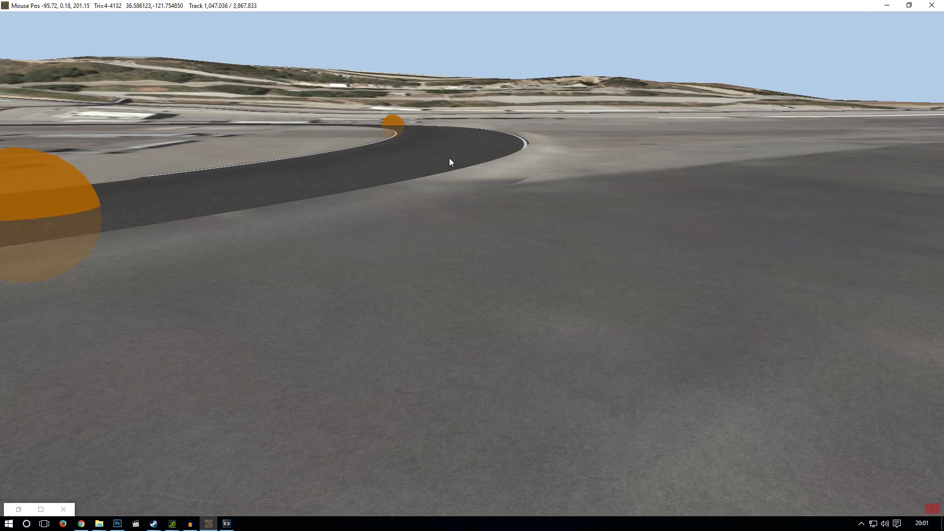
right_drag(569, 141, 221, 174)
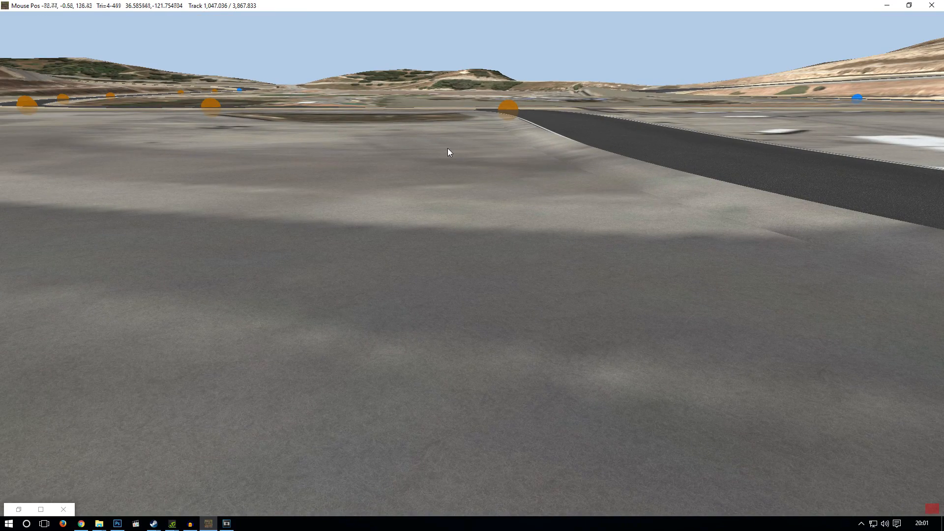
key(d)
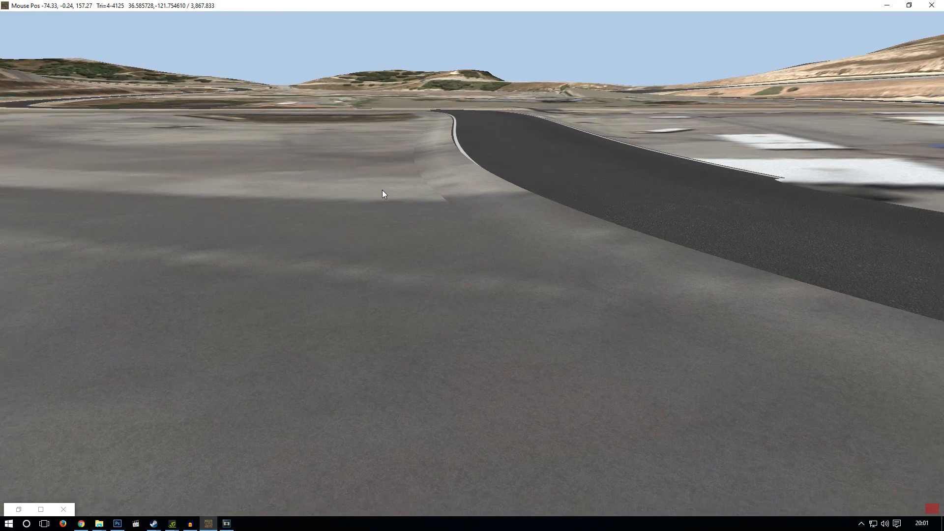
middle_drag(699, 167, 385, 144)
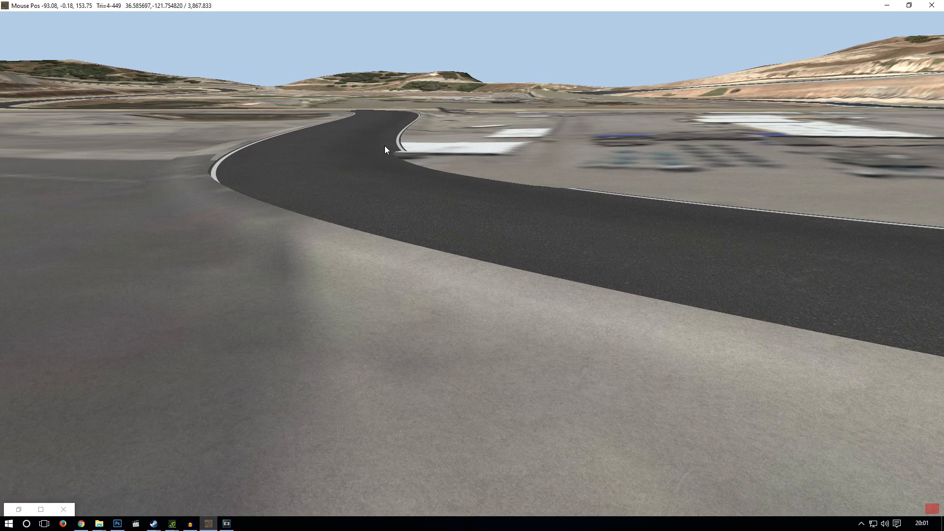
middle_drag(483, 194, 234, 151)
right_drag(683, 162, 686, 167)
middle_drag(685, 167, 520, 164)
scroll(485, 115, down, 3)
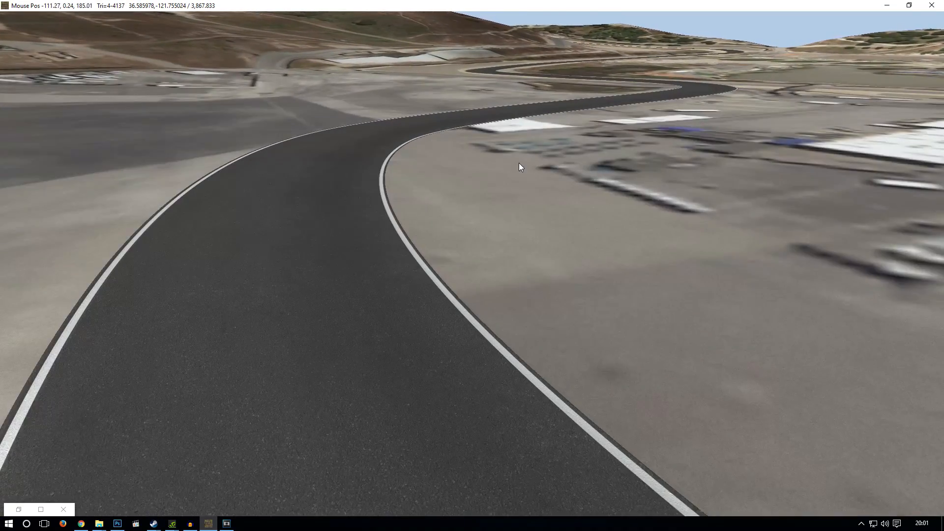
right_drag(519, 164, 544, 158)
scroll(545, 163, down, 4)
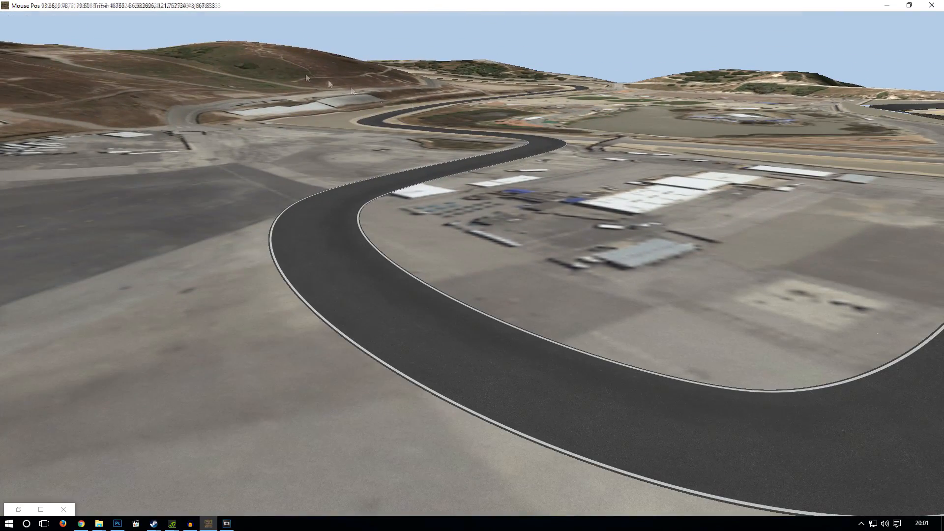
mouse_move(188, 37)
right_drag(442, 157, 492, 166)
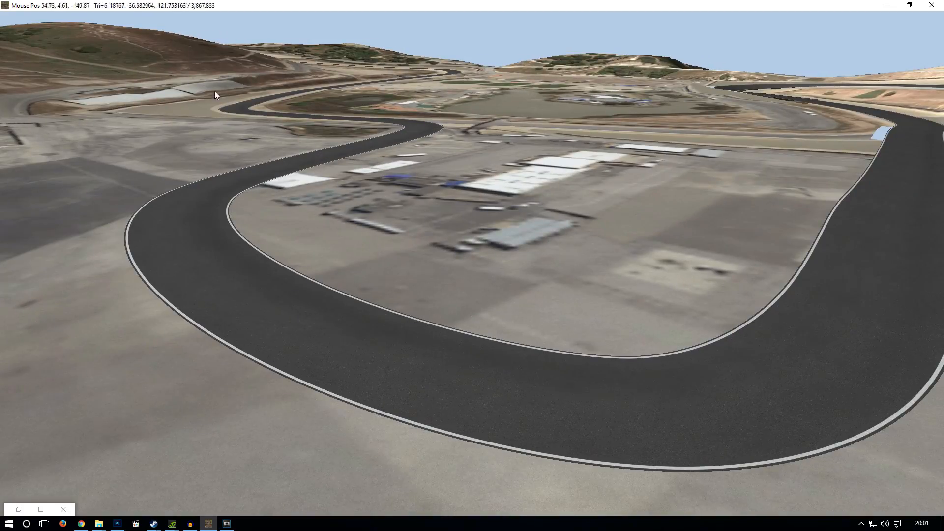
Move the track node on the straight after the hairpin towards the paddock, on the infield side.
middle_drag(736, 137, 532, 220)
click(546, 260)
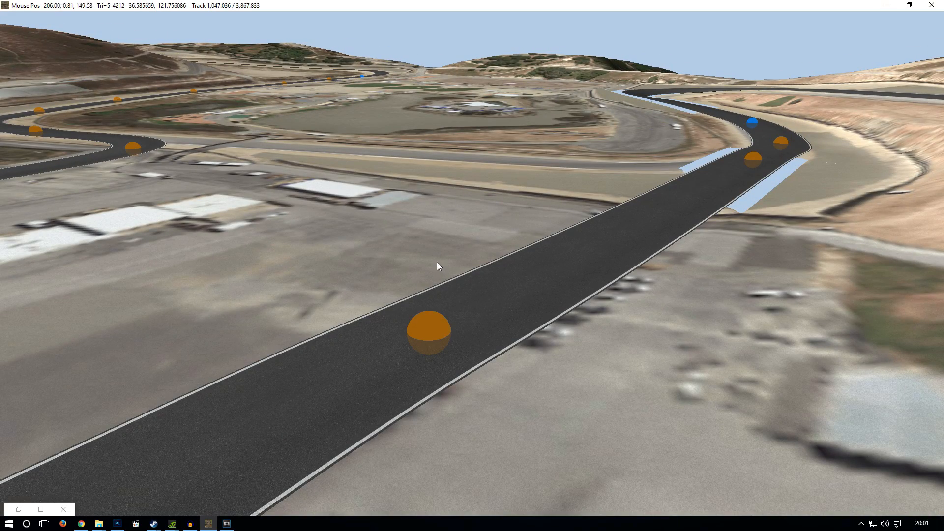
drag(432, 321, 425, 244)
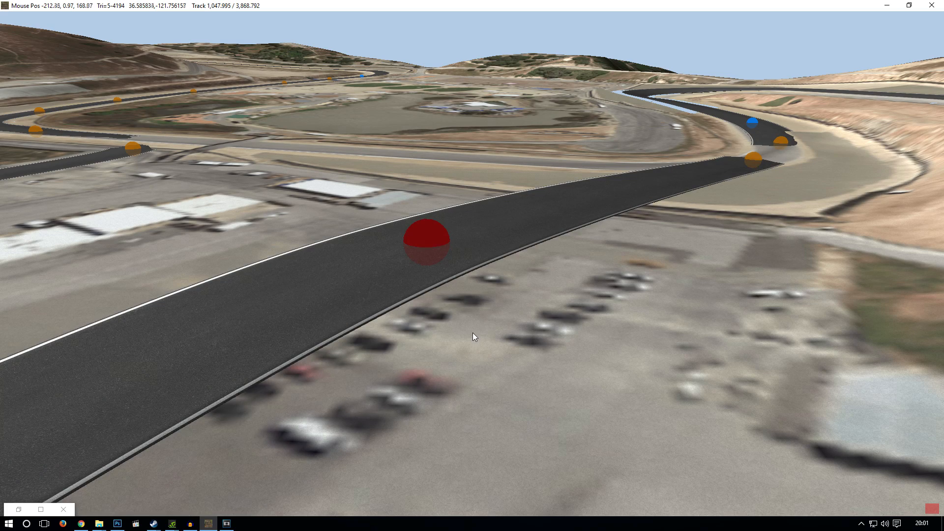
middle_drag(472, 333, 562, 324)
drag(324, 317, 508, 199)
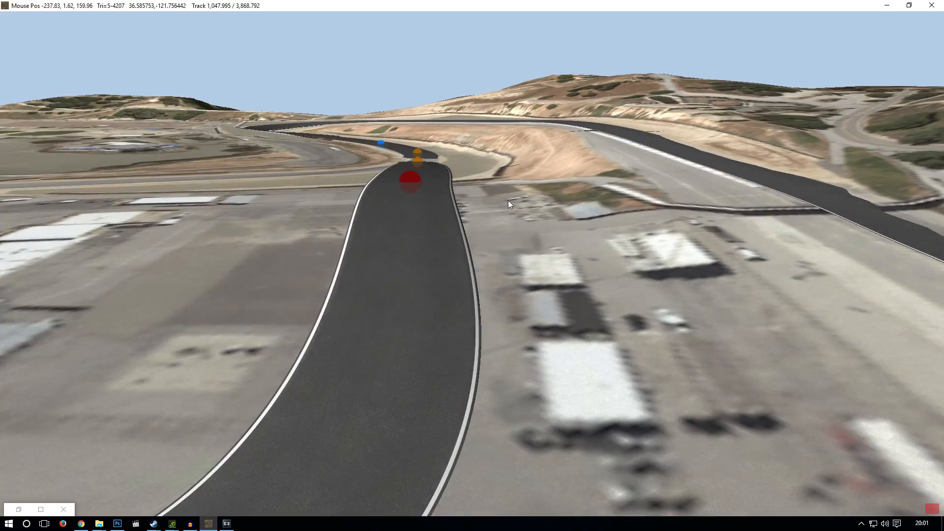
Inspect the rebuilt straight between the hairpin and the next left-hand bend, including the terrain along its outer edge.
middle_drag(508, 200, 443, 200)
drag(553, 239, 450, 266)
scroll(566, 289, up, 6)
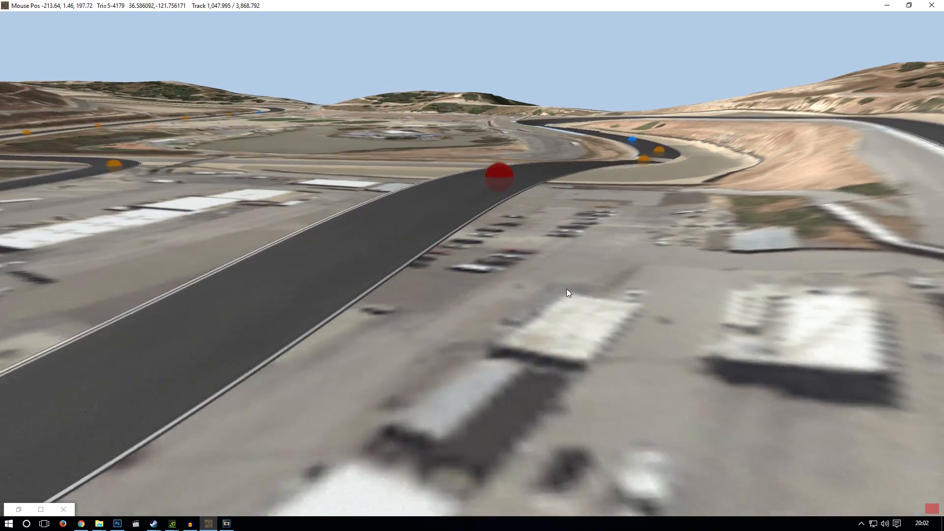
scroll(567, 288, down, 2)
scroll(567, 288, down, 10)
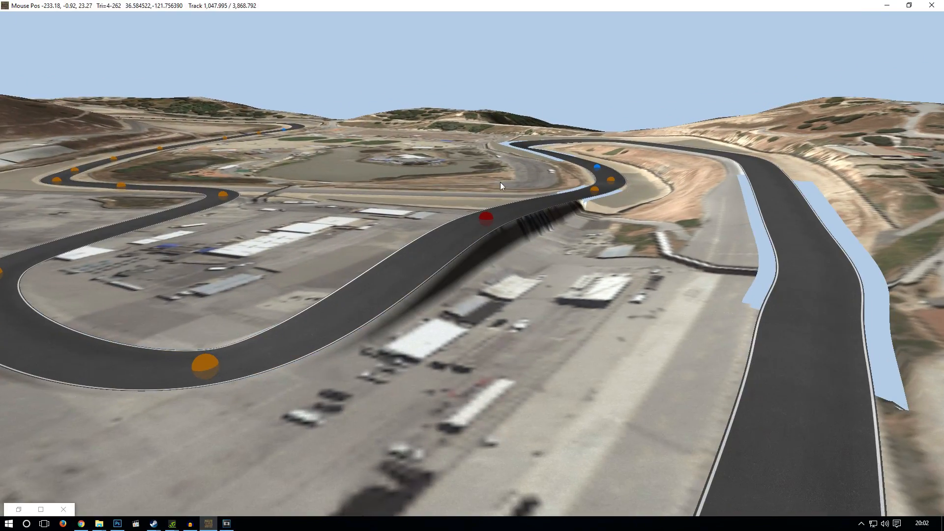
middle_drag(500, 182, 541, 217)
drag(542, 217, 341, 364)
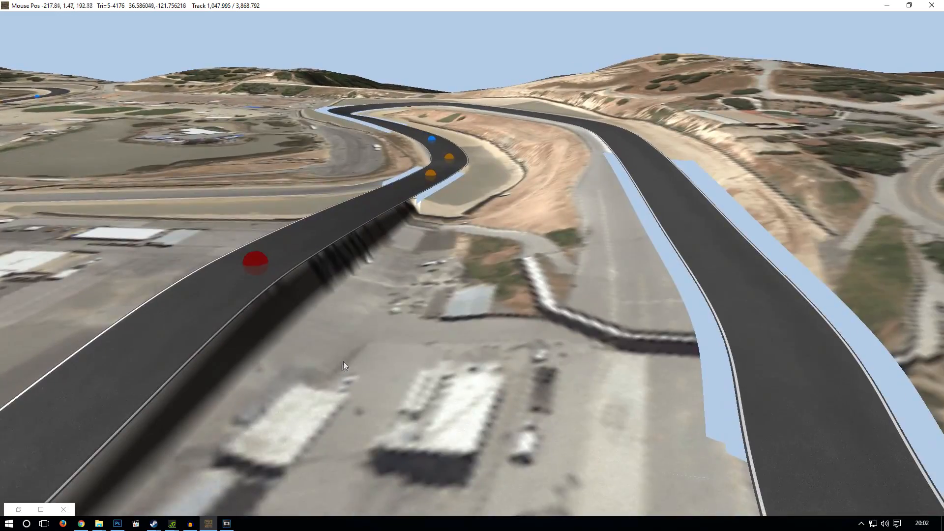
middle_drag(341, 365, 312, 369)
middle_drag(436, 305, 448, 297)
middle_drag(362, 240, 373, 239)
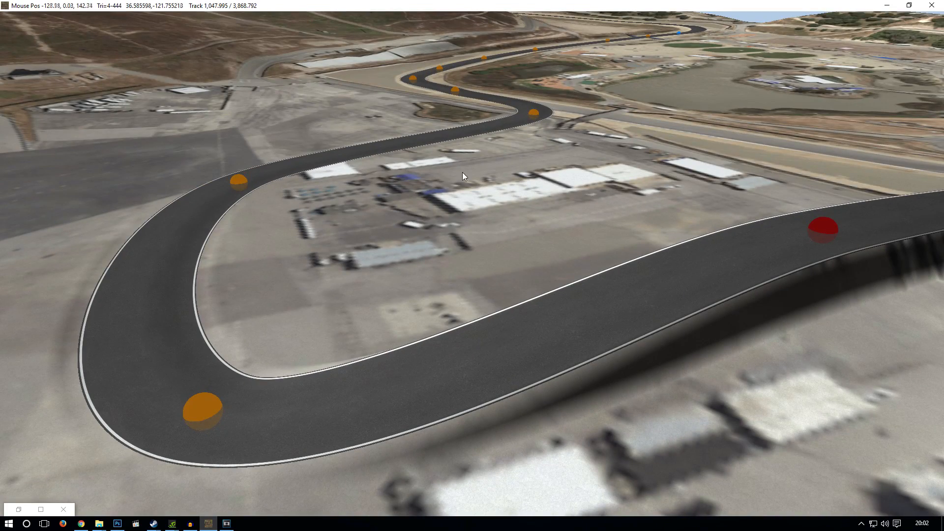
drag(463, 173, 361, 183)
middle_drag(421, 199, 465, 202)
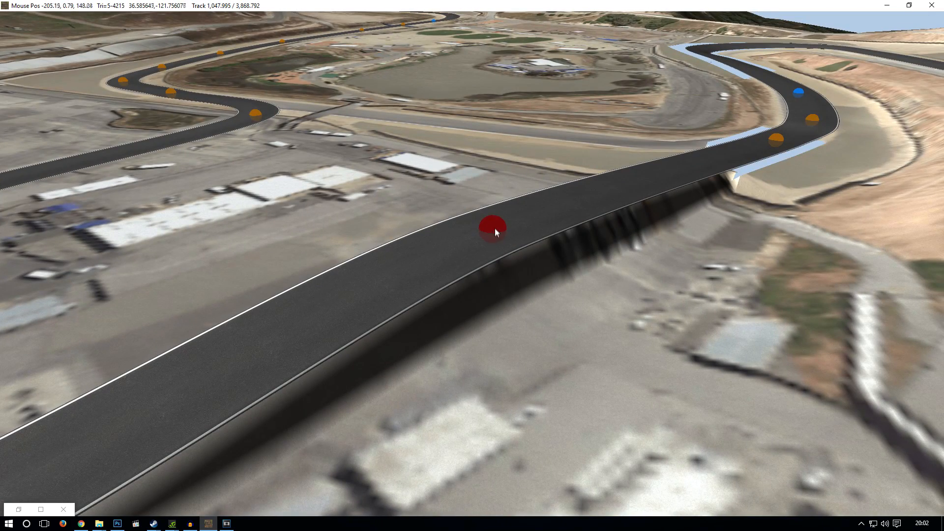
Move the node on the straight after the hairpin back outward, beyond the track's outer edge towards the parked vehicles.
drag(494, 229, 521, 352)
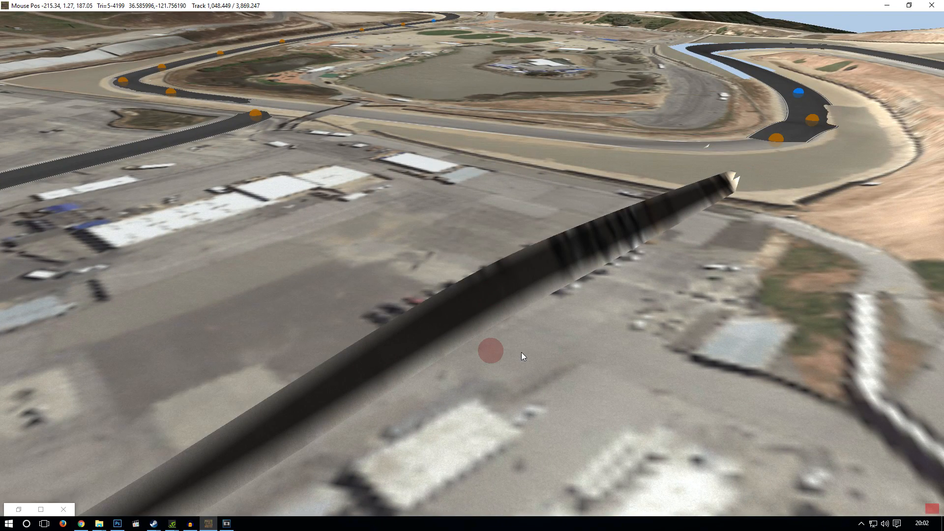
middle_drag(362, 276, 355, 289)
middle_drag(572, 191, 570, 192)
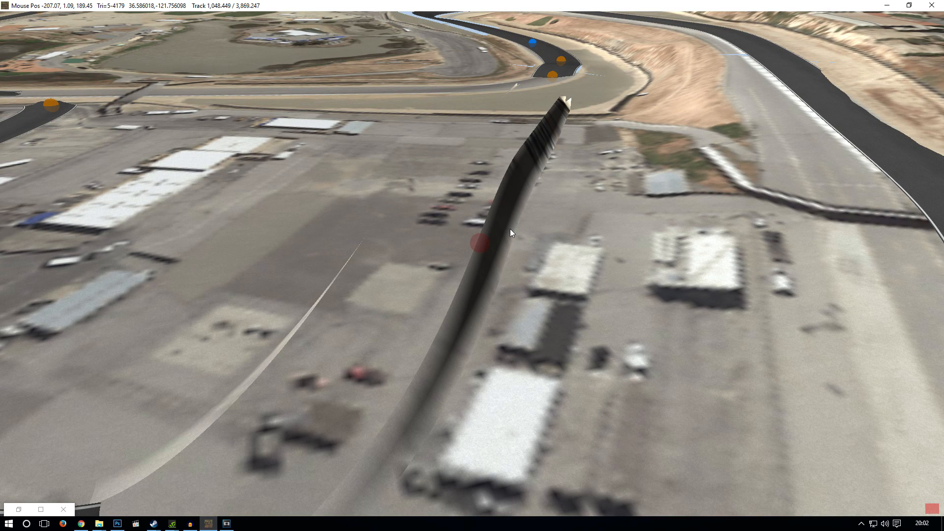
middle_drag(513, 92, 536, 219)
scroll(556, 279, up, 3)
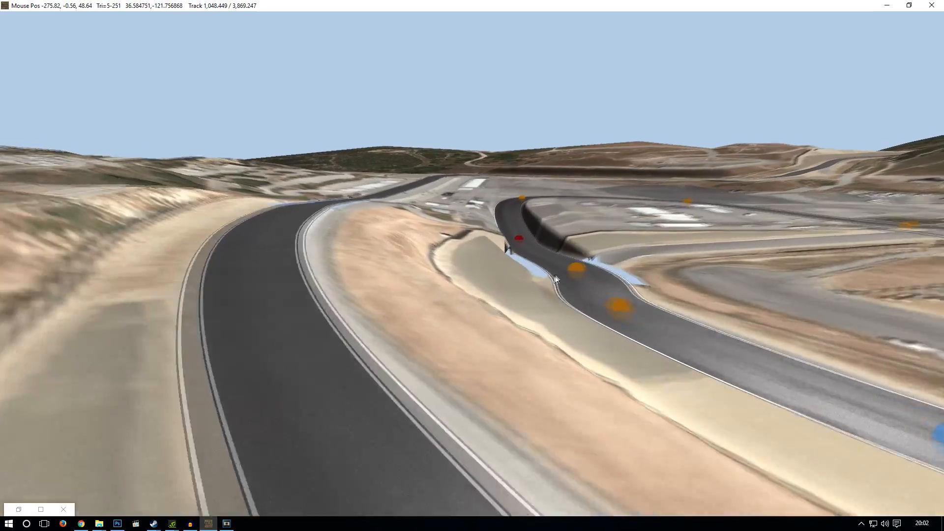
Examine the reshaped straight and the adjoining parts of the circuit from several directions.
scroll(556, 280, up, 3)
middle_drag(610, 248, 489, 273)
scroll(460, 194, down, 4)
middle_drag(463, 175, 490, 305)
middle_drag(460, 253, 651, 135)
mouse_move(383, 180)
middle_down()
mouse_move(346, 166)
mouse_move(544, 284)
mouse_move(467, 187)
mouse_move(346, 346)
mouse_move(399, 301)
mouse_move(356, 323)
mouse_move(450, 228)
mouse_move(287, 123)
mouse_move(639, 322)
middle_up()
scroll(422, 255, up, 5)
middle_drag(422, 255, 525, 394)
scroll(525, 394, down, 5)
middle_drag(606, 182, 634, 276)
scroll(637, 251, down, 3)
scroll(639, 228, down, 4)
middle_drag(569, 152, 549, 224)
Shift the node just past the sharp bend by the footbridge slightly away from the lake, and save the project.
middle_drag(682, 272, 420, 297)
scroll(421, 297, up, 4)
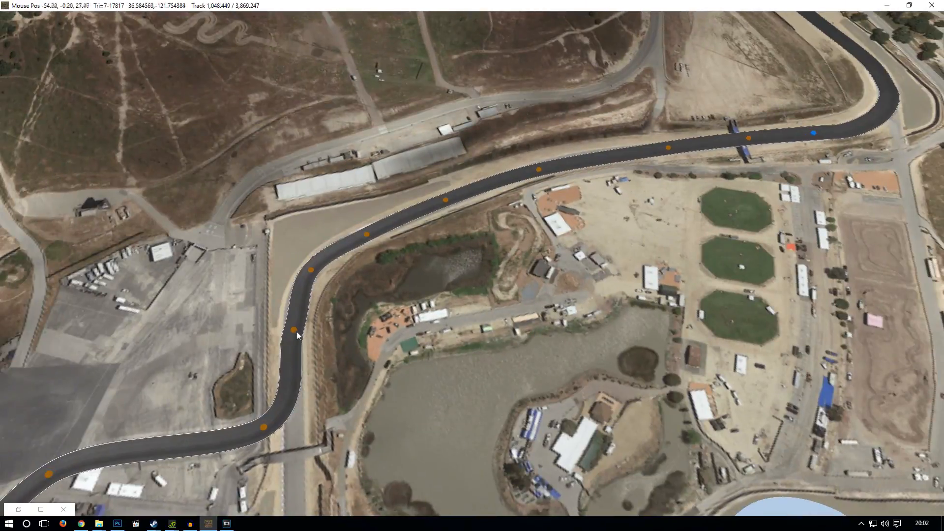
drag(295, 349, 289, 335)
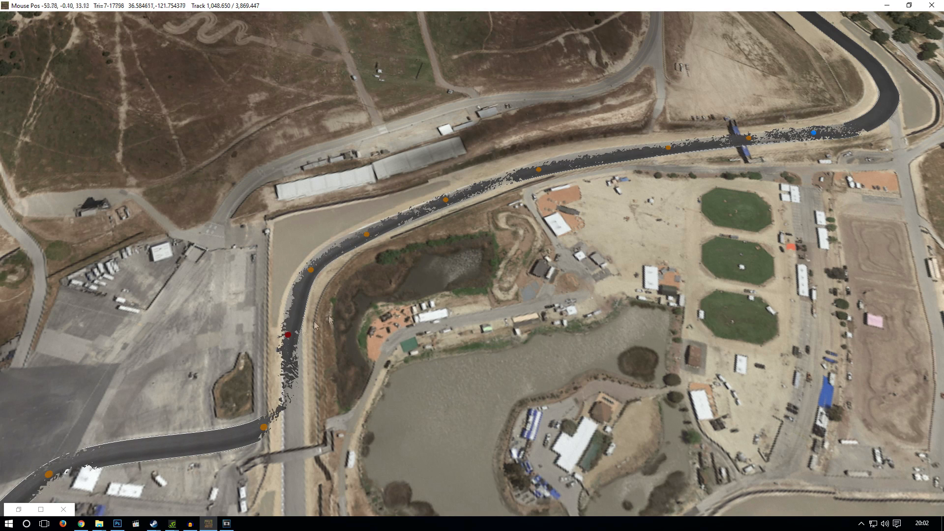
mouse_move(27, 37)
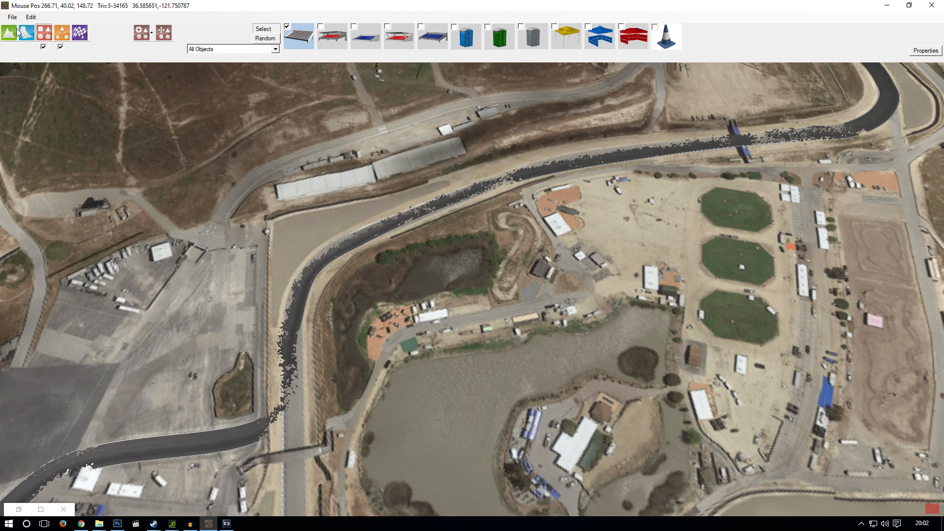
click(15, 28)
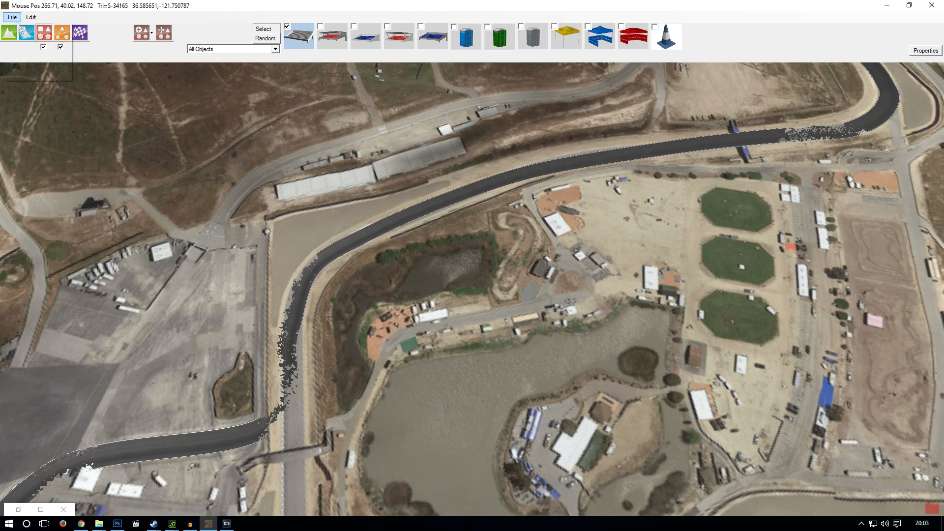
click(12, 17)
click(39, 69)
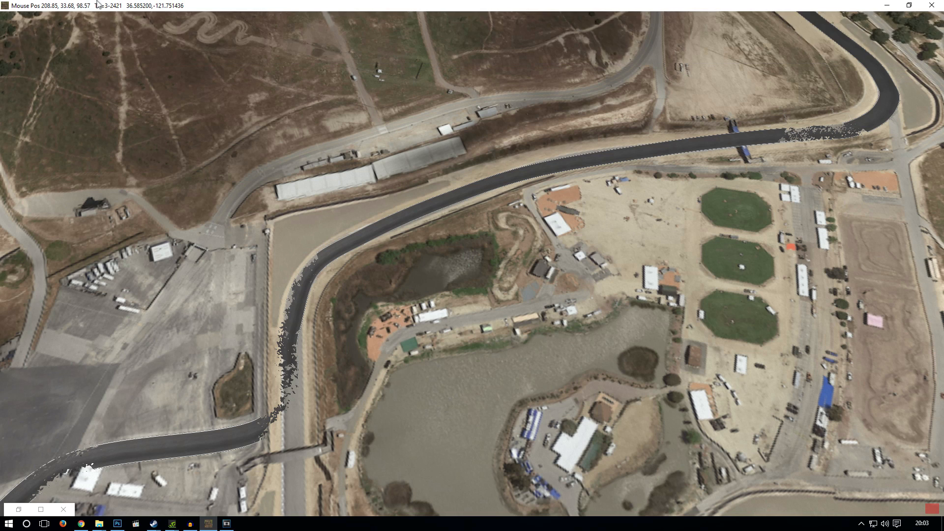
Check the available object categories, then include the Winter Trees and Yorkshire Dales expansion packs in the project.
mouse_move(173, 60)
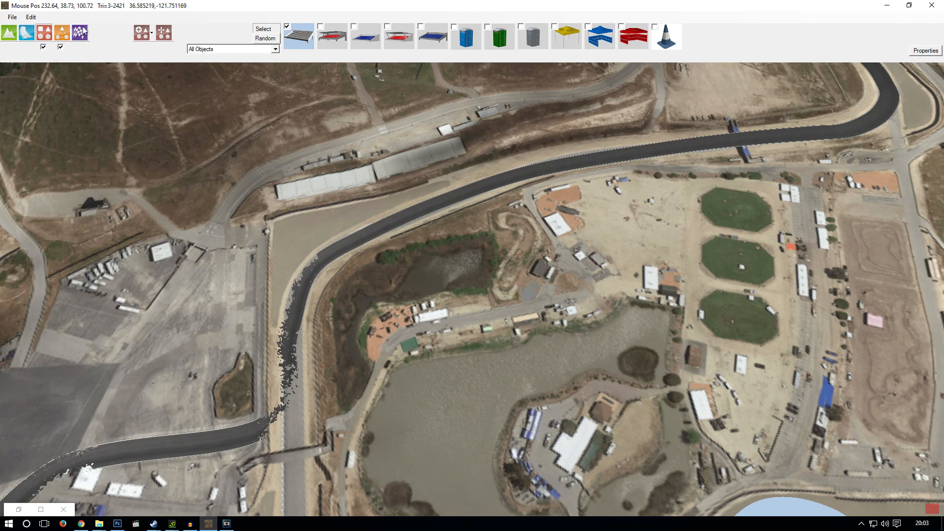
click(214, 49)
scroll(231, 83, down, 2)
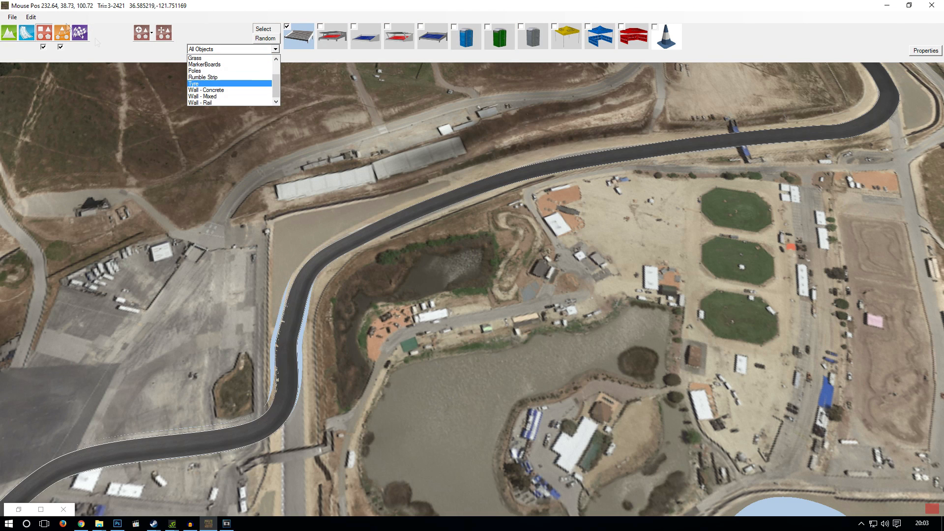
click(32, 21)
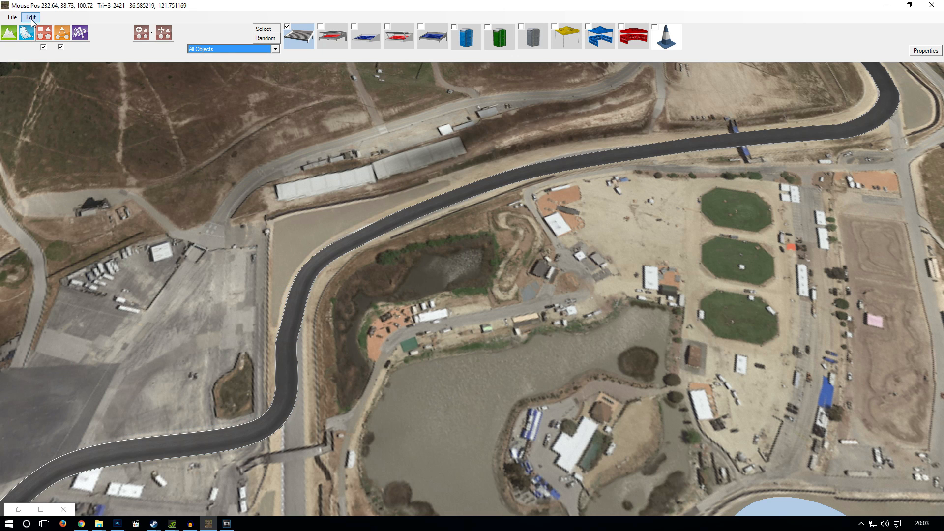
click(32, 20)
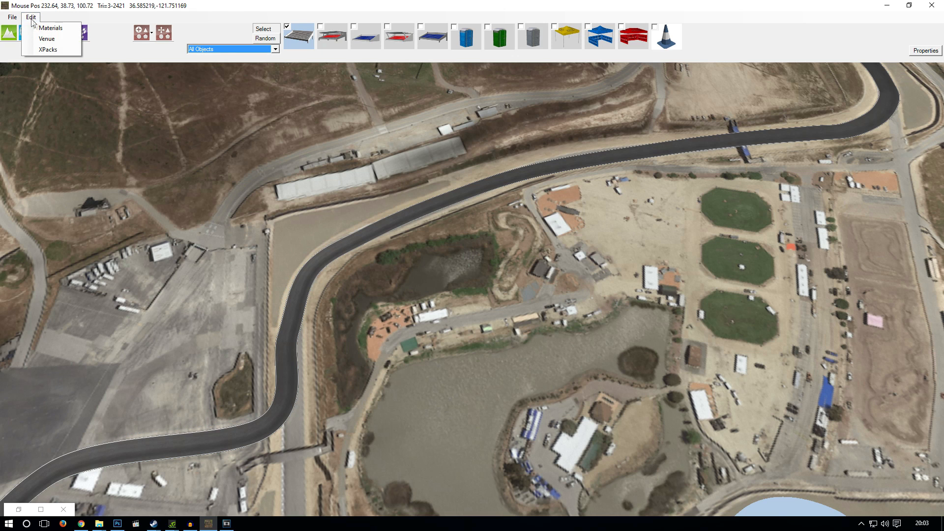
click(61, 50)
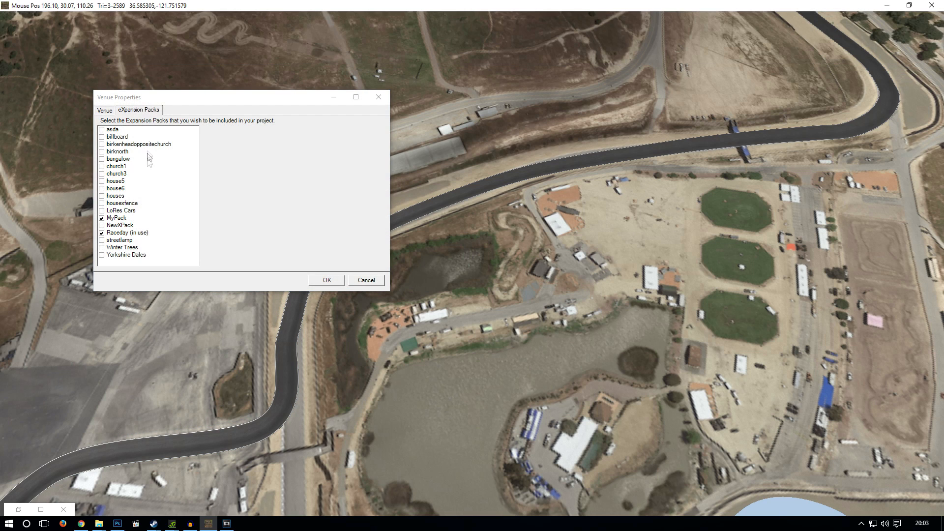
click(101, 255)
click(102, 249)
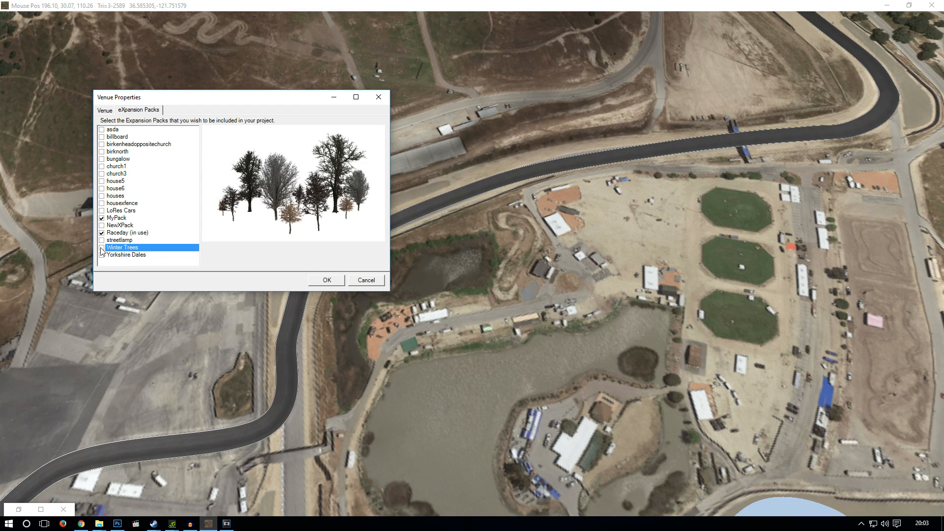
click(103, 255)
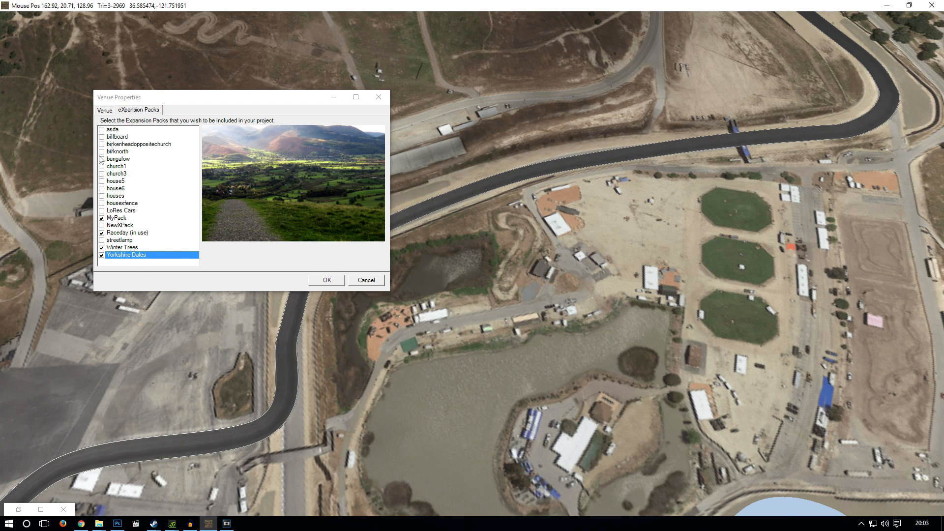
Include the LoRes Cars expansion pack as well, preview NewXPack and streetlamp without including them, and accept the pack selection.
click(105, 211)
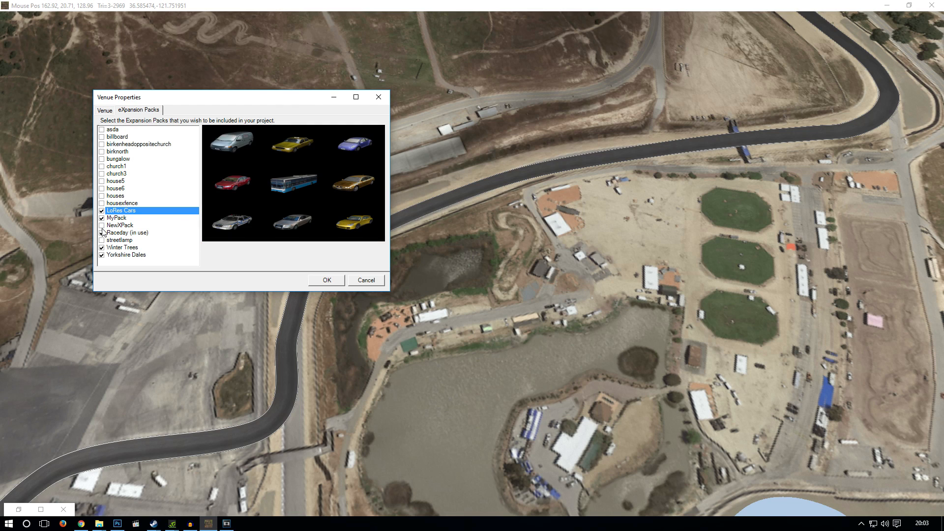
click(123, 226)
click(123, 241)
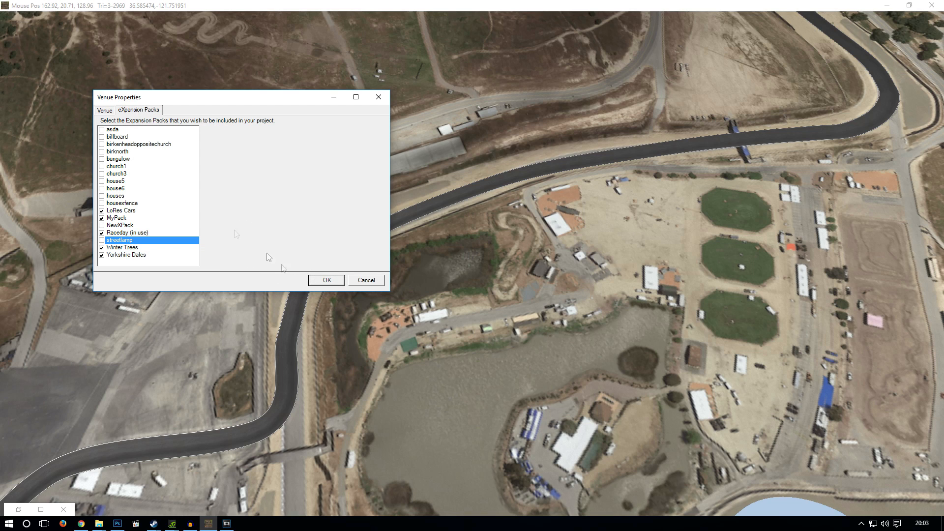
click(327, 281)
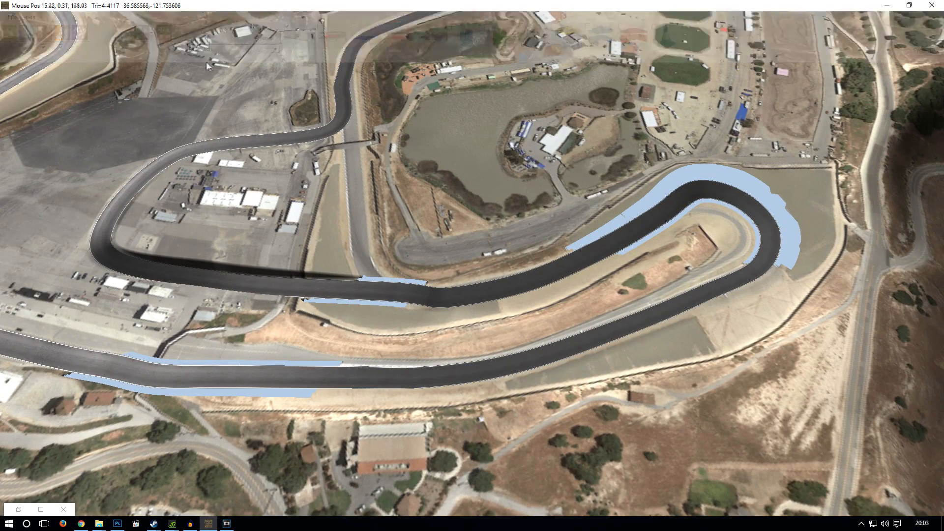
Limit the object library to the Tree category and set placement to Single Object.
click(205, 50)
scroll(216, 73, down, 3)
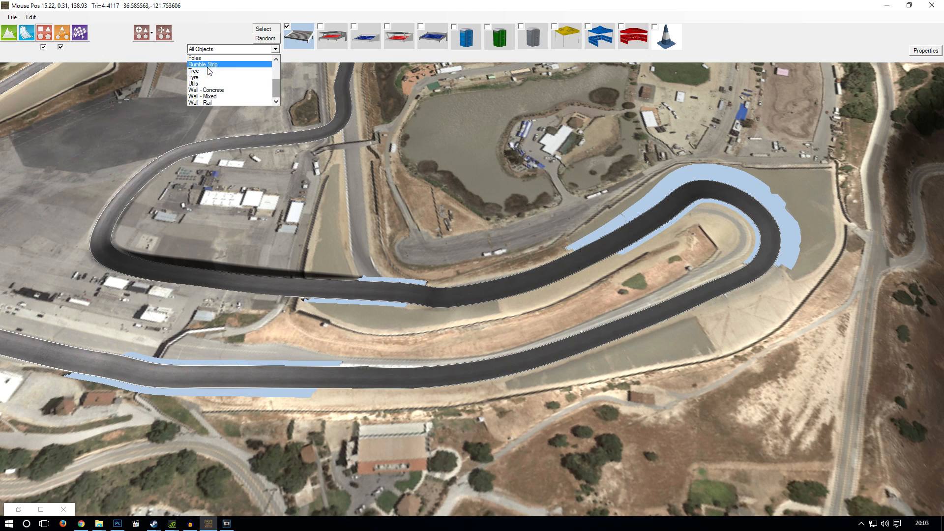
click(211, 71)
click(232, 51)
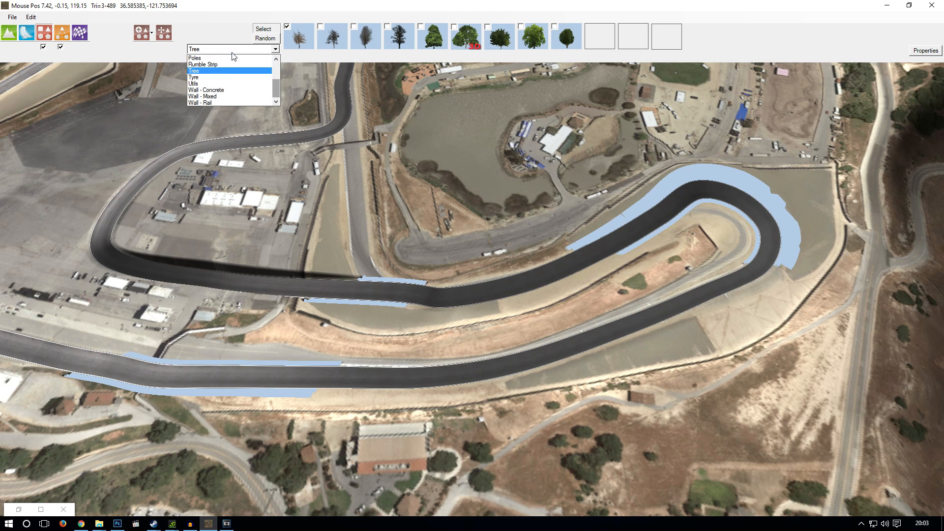
click(150, 40)
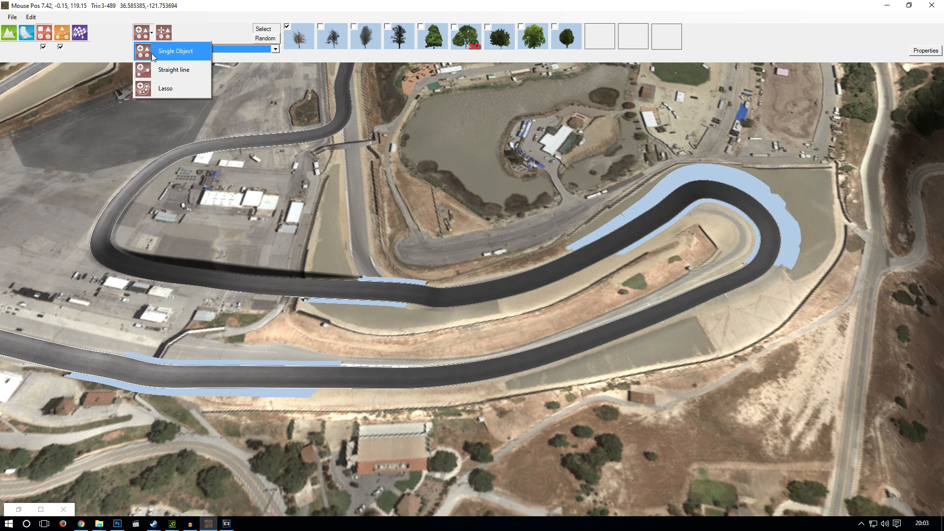
click(152, 53)
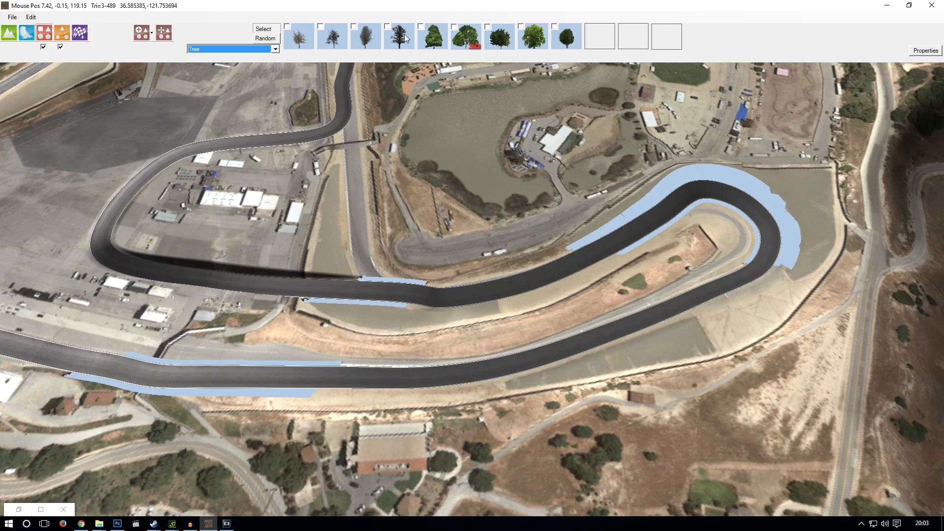
Place individual bare and leafy trees along both sides of the road beyond the hairpin, following the vegetation in the aerial image.
middle_drag(841, 269, 543, 413)
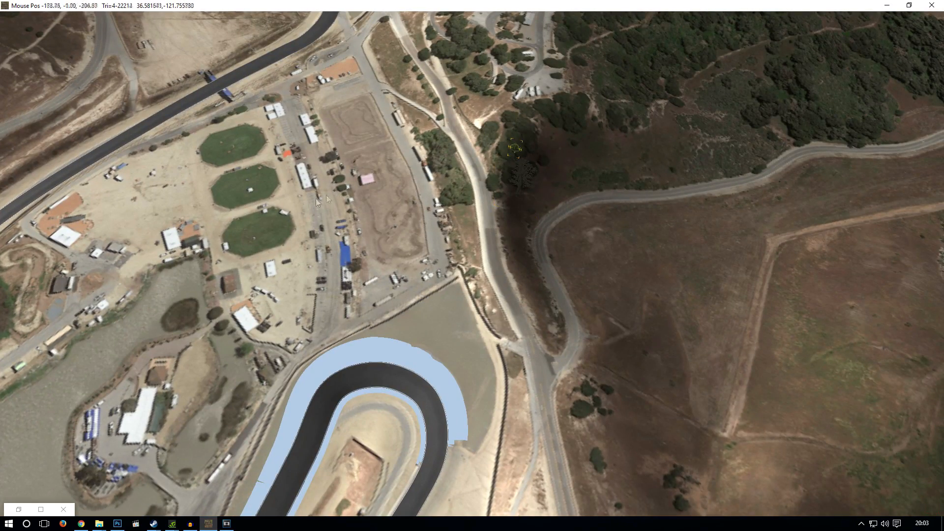
click(527, 118)
click(492, 125)
mouse_move(349, 0)
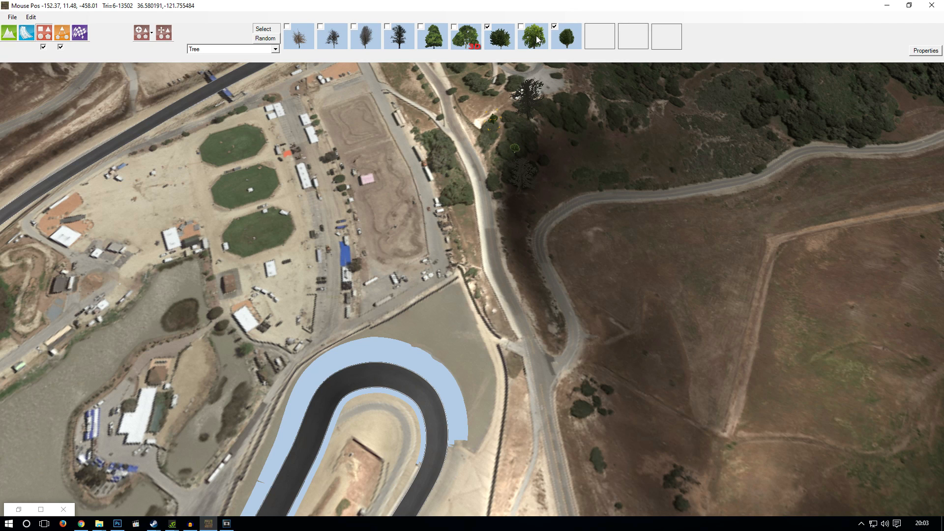
click(517, 137)
click(470, 125)
click(451, 145)
click(456, 187)
Place more trees along the dirt road and over the vegetation inside the campground loops.
middle_drag(477, 170, 405, 282)
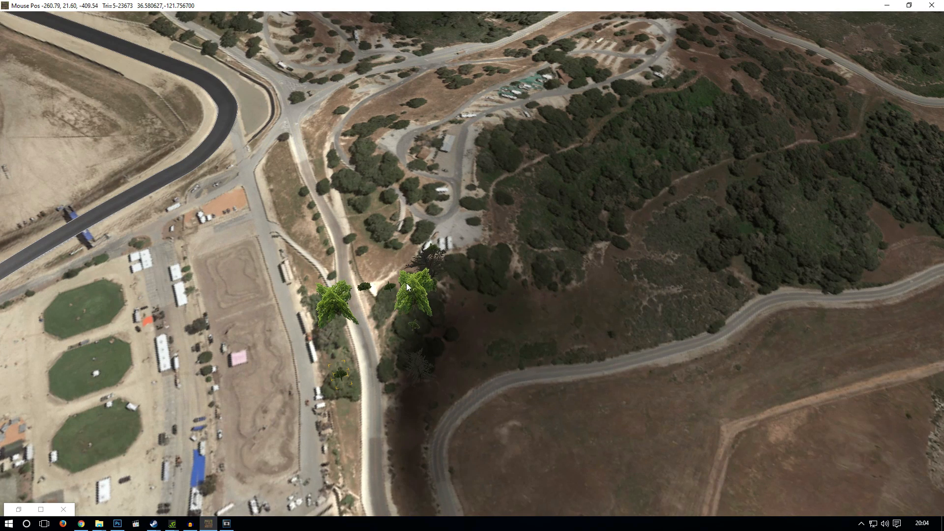
click(473, 259)
mouse_move(463, 57)
click(384, 164)
click(409, 226)
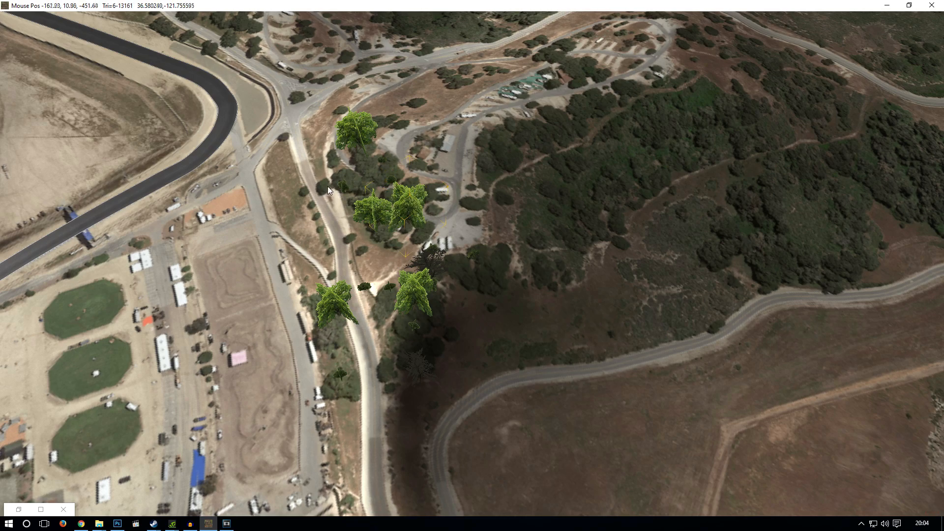
Add leafy trees on the dark slope east of the campground and more over the bushes beside the road.
right_drag(473, 226, 493, 37)
scroll(521, 209, up, 5)
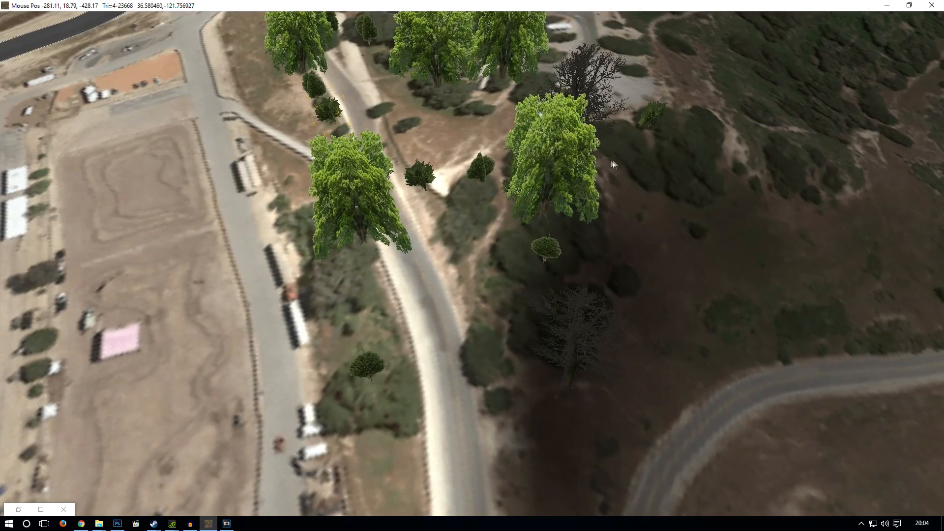
right_drag(587, 228, 635, 151)
click(594, 166)
click(690, 132)
click(601, 198)
click(691, 208)
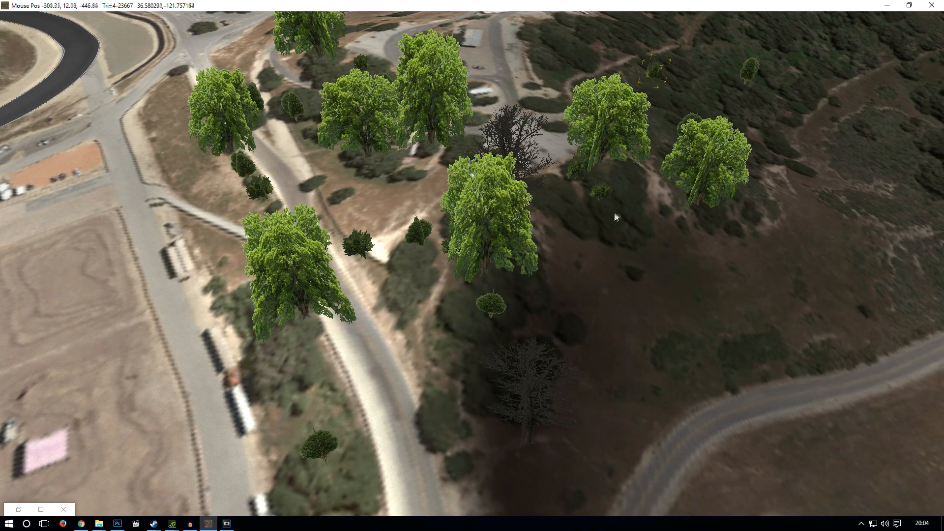
click(614, 216)
click(405, 260)
click(403, 306)
Plant a grove of bright-green leafy trees across the hillside behind the campground, with some towards the far road.
mouse_move(406, 34)
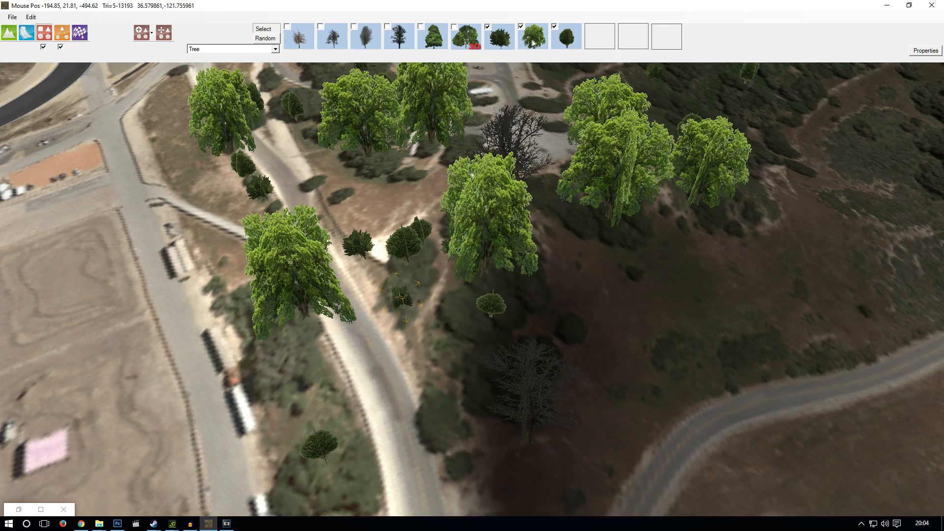
right_drag(551, 67, 528, 186)
click(529, 183)
click(662, 156)
click(672, 202)
click(741, 171)
click(789, 152)
click(690, 227)
click(615, 194)
click(601, 158)
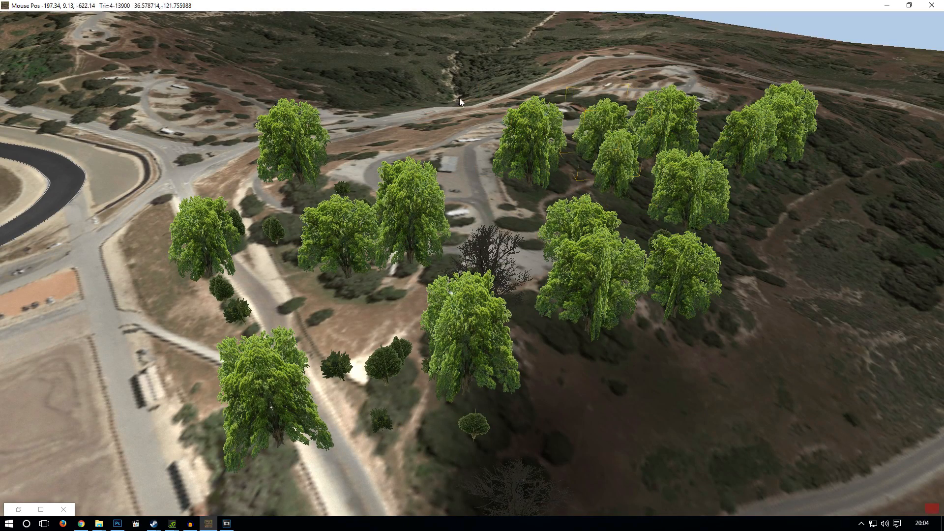
click(462, 80)
click(404, 96)
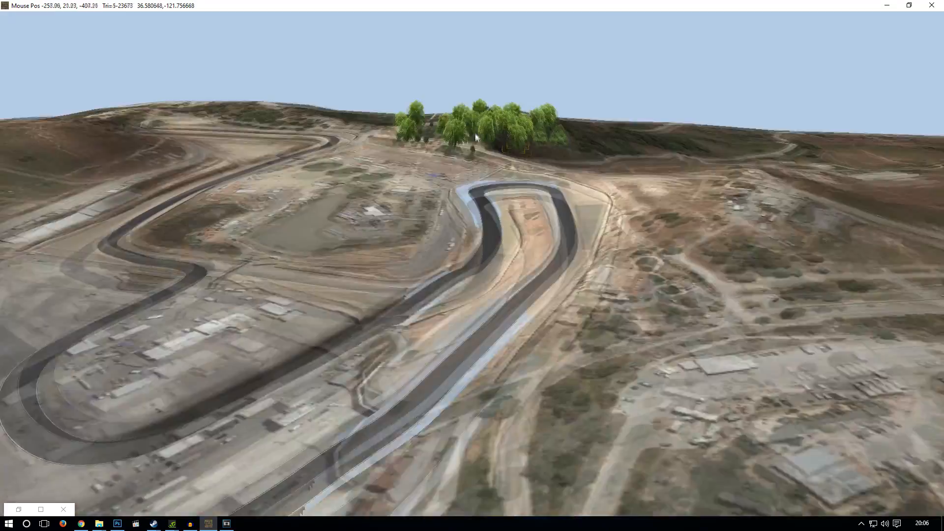
Select individual trees in the planted grove and examine them from close by.
scroll(464, 152, up, 10)
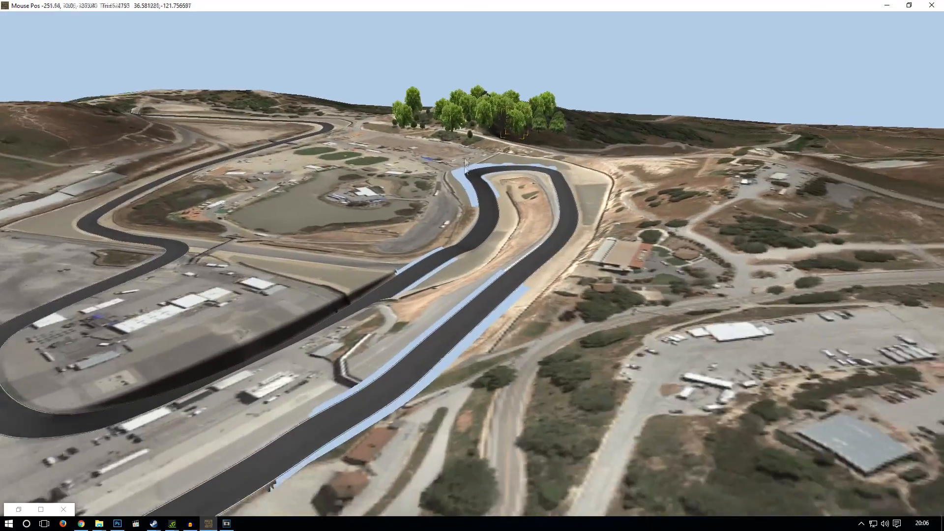
right_drag(476, 121, 408, 305)
mouse_move(330, 3)
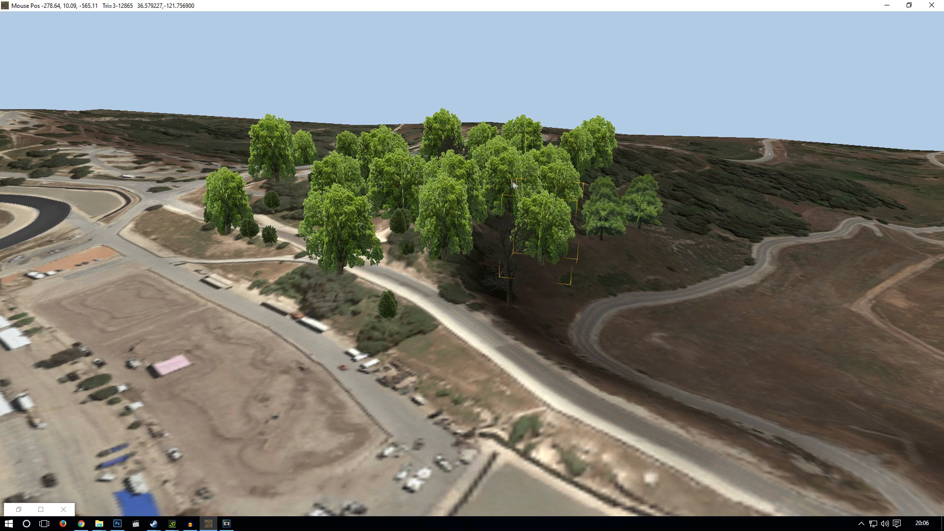
drag(533, 192, 546, 208)
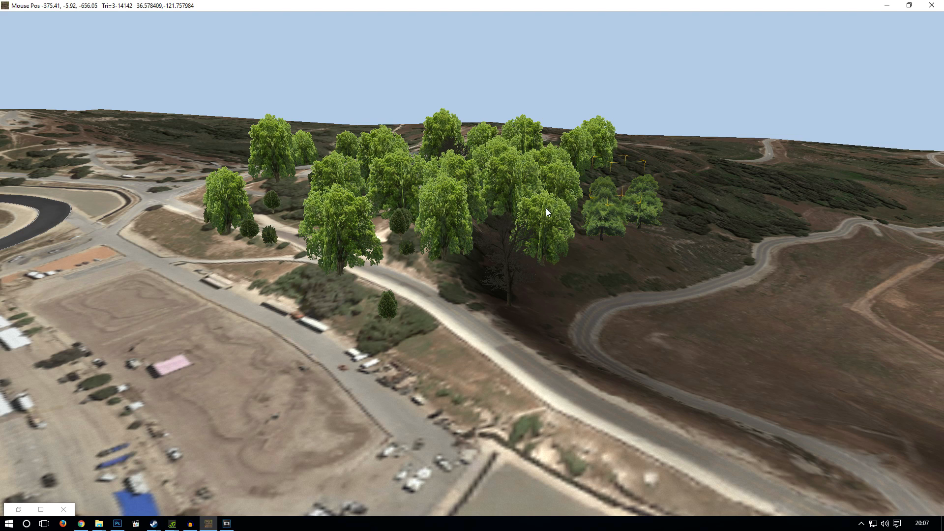
click(455, 220)
mouse_move(166, 37)
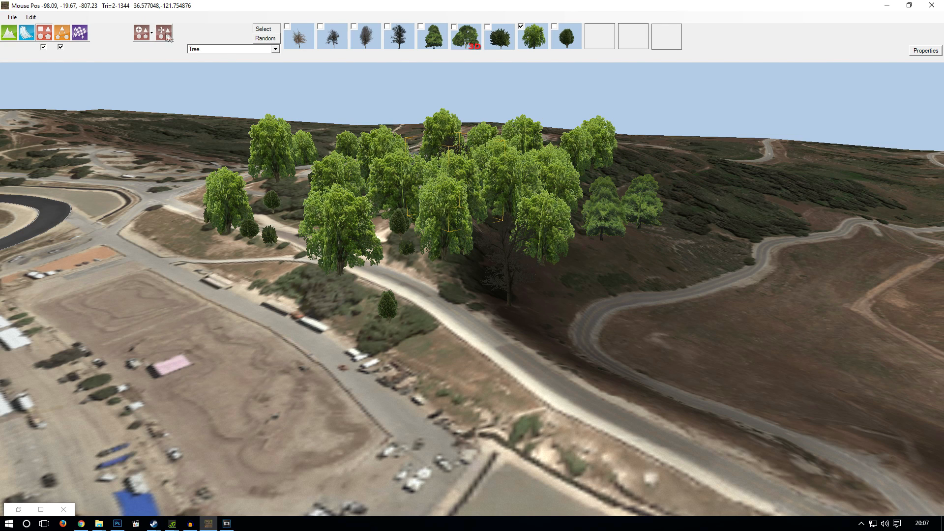
key(w)
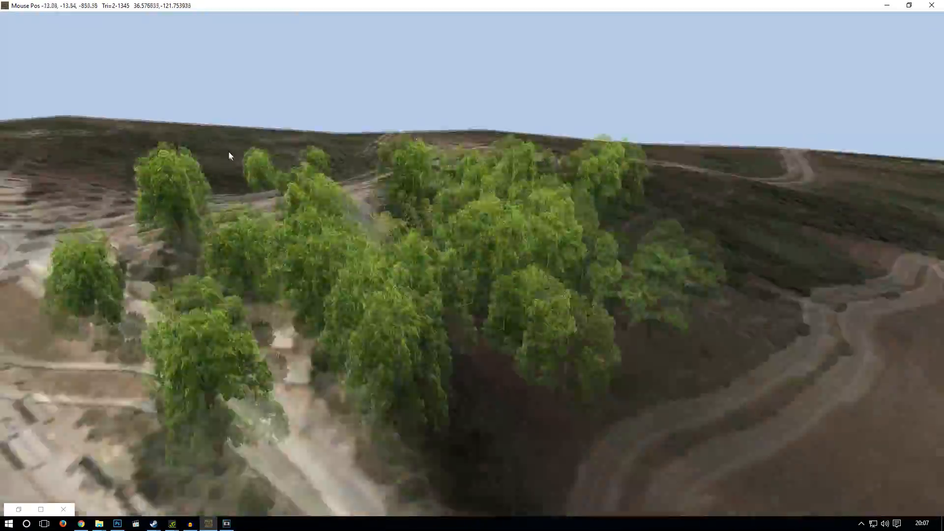
key(w)
Resize the large leafy tree inside the bend of the campground loop road, making it shorter and narrower.
right_drag(229, 175, 209, 356)
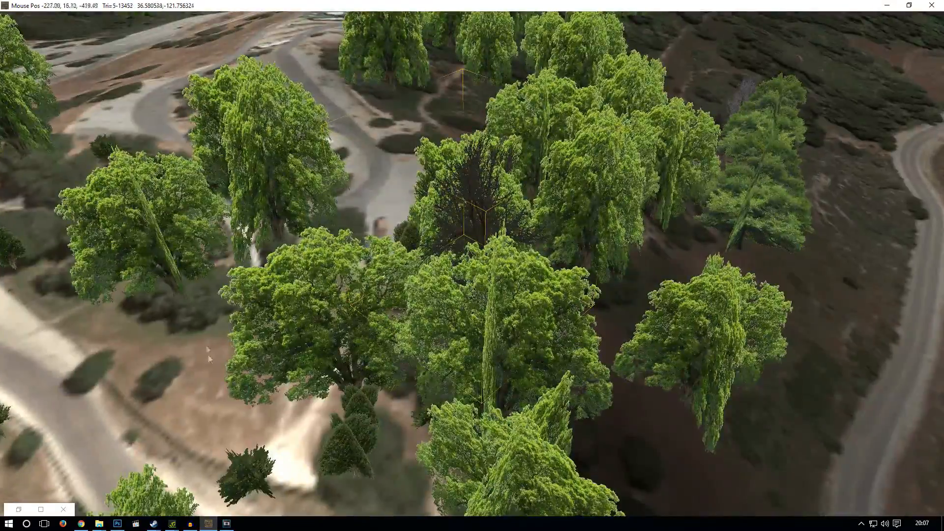
drag(209, 356, 379, 349)
drag(146, 90, 473, 294)
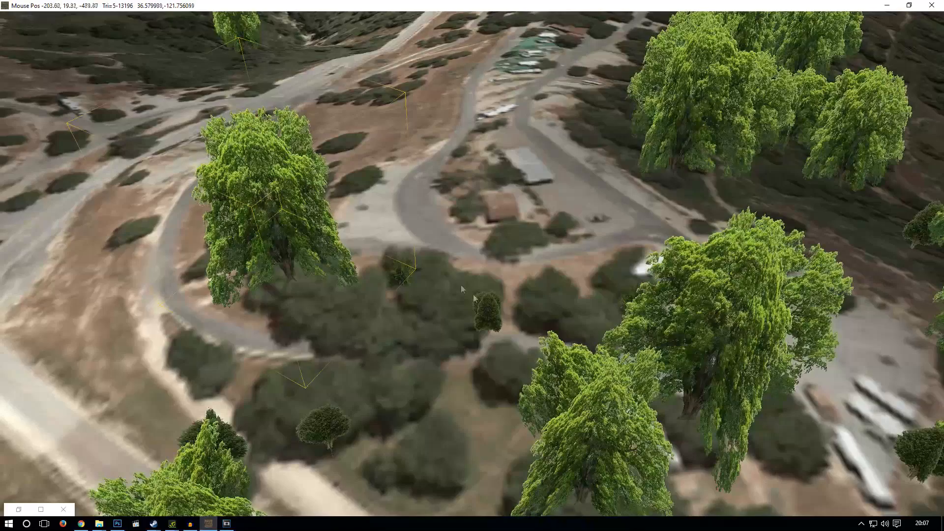
scroll(273, 160, up, 3)
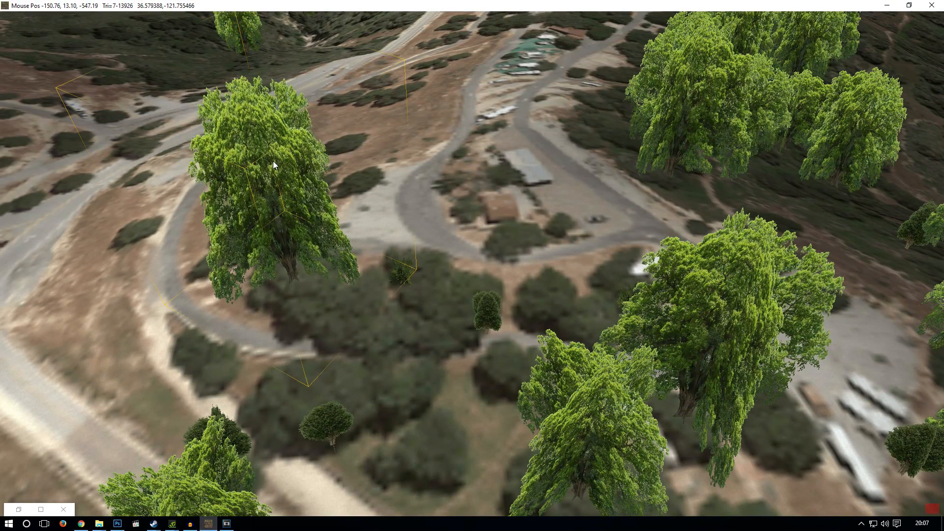
scroll(284, 181, down, 4)
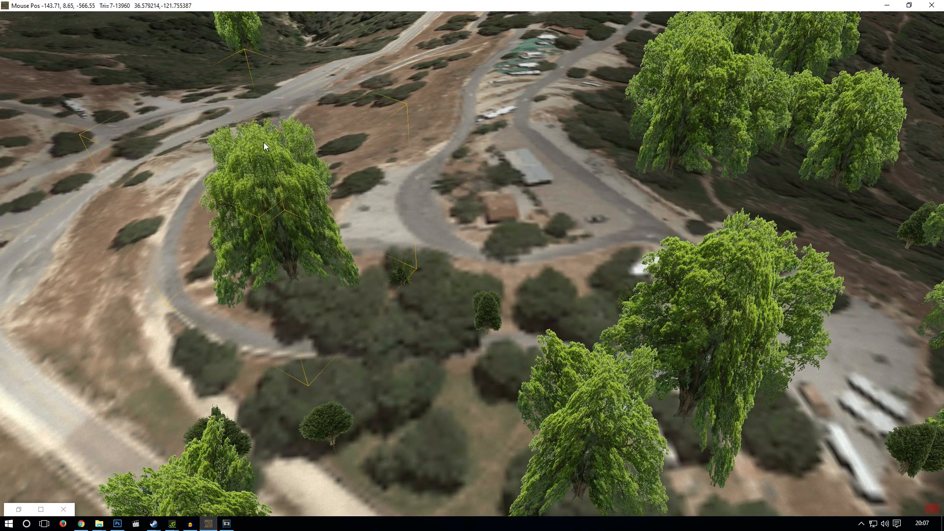
mouse_move(217, 258)
mouse_down()
mouse_move(254, 239)
mouse_move(218, 261)
mouse_up()
drag(329, 251, 300, 244)
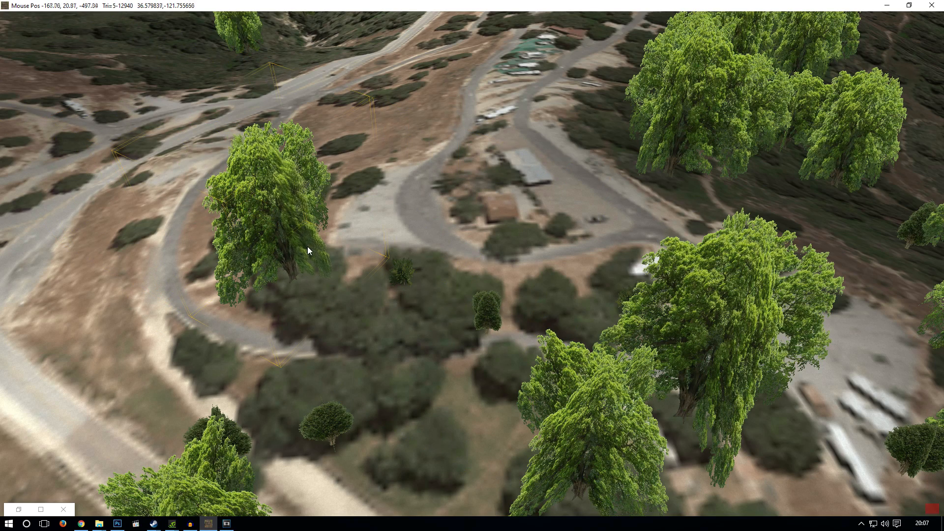
scroll(272, 179, up, 1)
drag(298, 270, 200, 282)
Reshape two trees nearer the dirt road, making one narrower and the one beside the road junction wider and flatter.
middle_drag(370, 288, 237, 92)
middle_drag(300, 207, 282, 255)
middle_drag(673, 280, 484, 211)
scroll(485, 212, down, 3)
Select all the planted trees around the campground and delete them, including the last two on the slope across the main road.
mouse_move(233, 15)
click(152, 33)
click(163, 86)
scroll(265, 184, down, 2)
scroll(265, 186, down, 2)
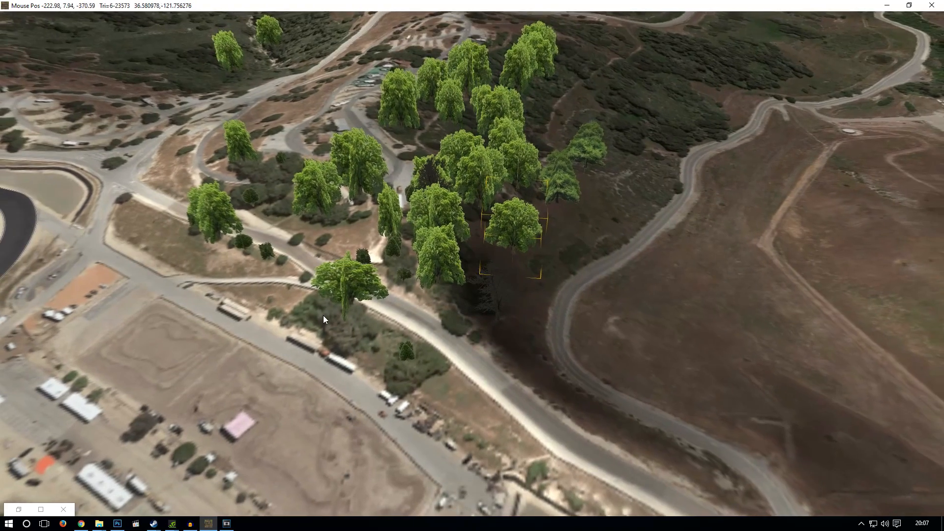
mouse_move(210, 25)
click(163, 33)
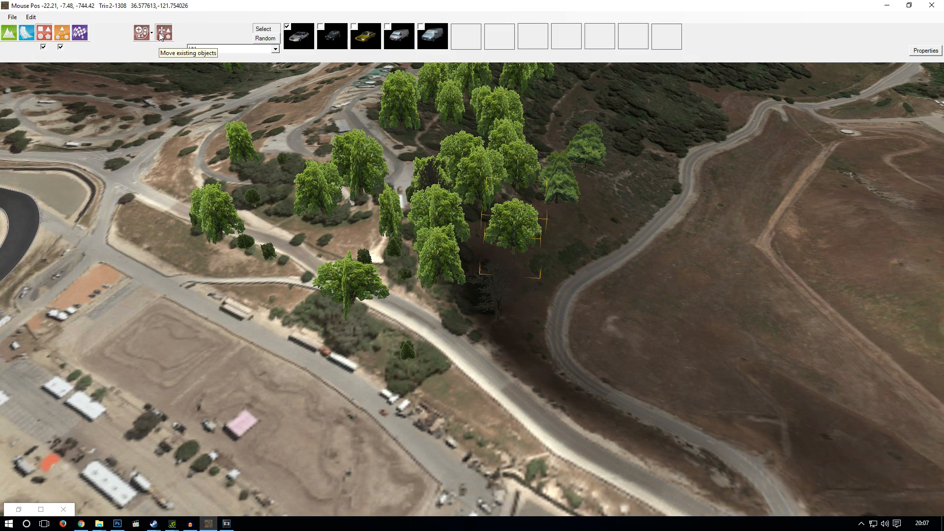
scroll(184, 164, down, 2)
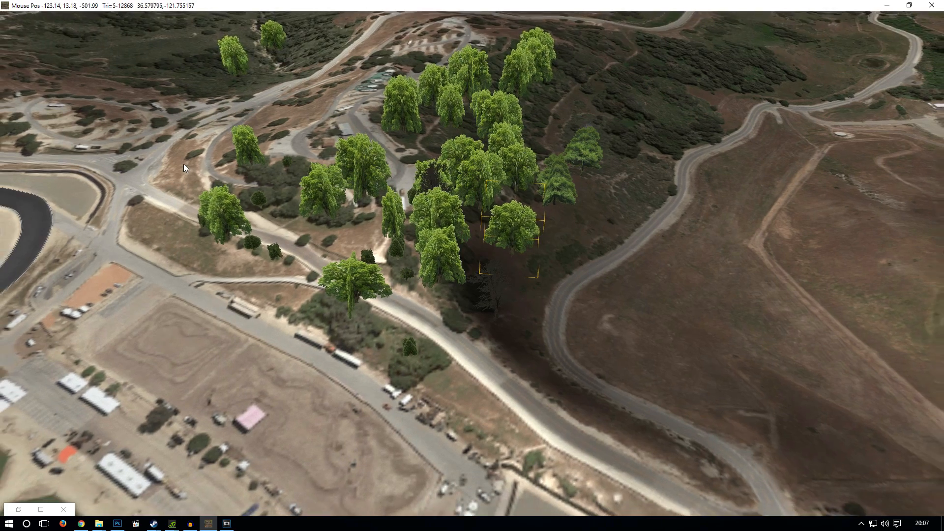
key(ctrl+a)
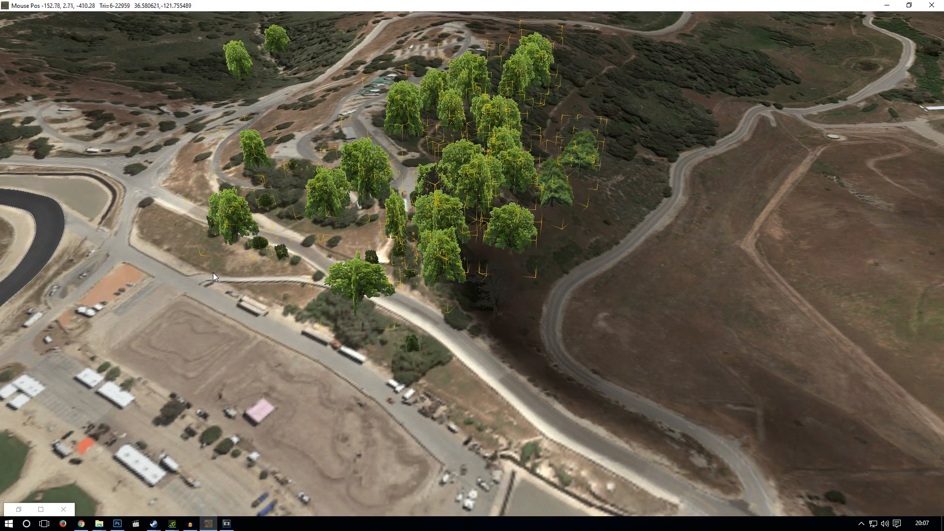
key(Delete)
middle_drag(217, 163, 249, 274)
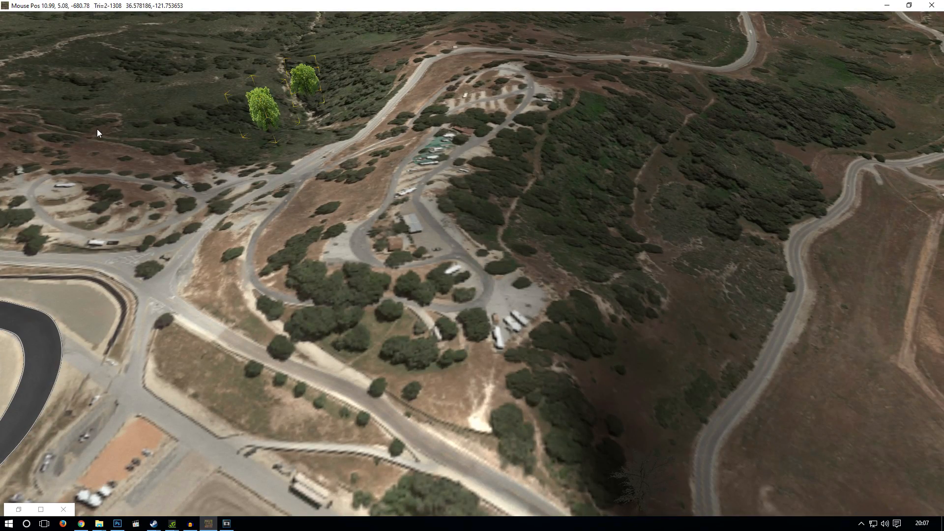
key(Delete)
Set up density-based planting of objects and switch the object category to Tree.
click(151, 33)
click(167, 51)
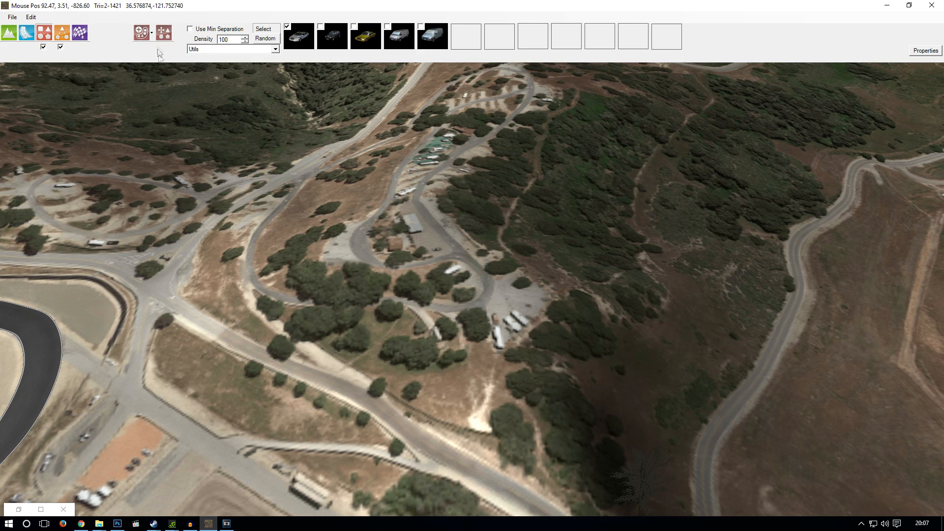
click(151, 32)
click(154, 87)
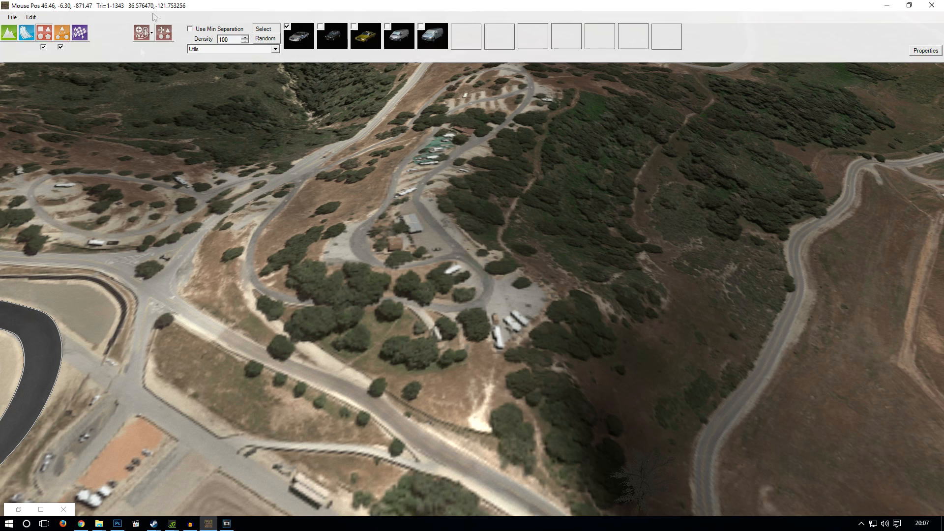
click(242, 50)
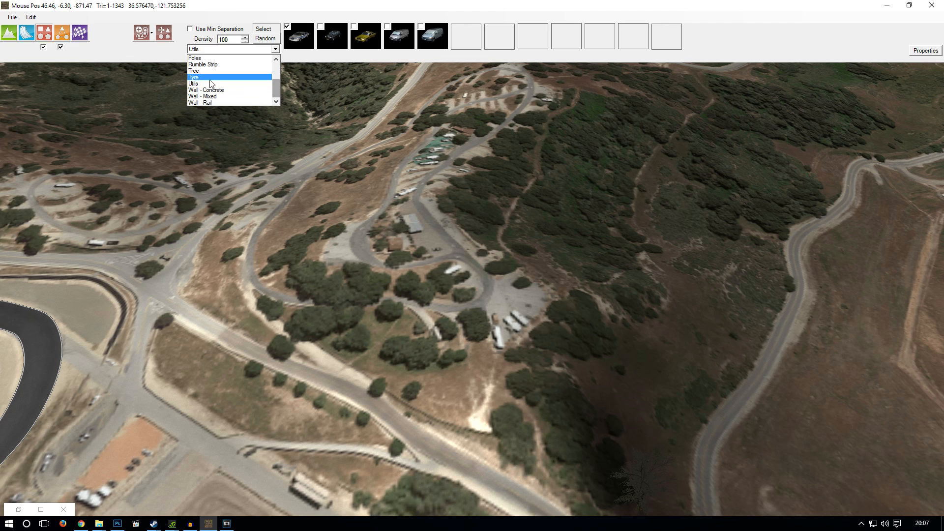
click(227, 77)
click(225, 50)
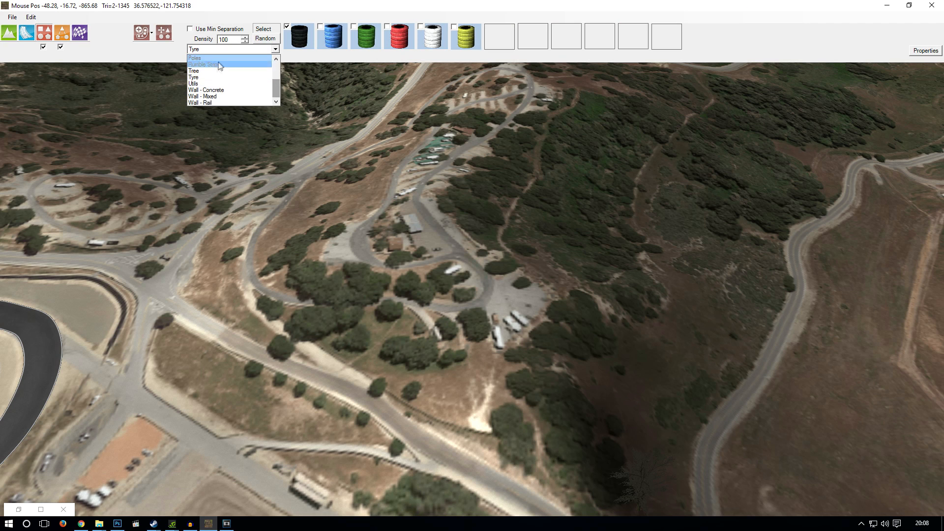
click(222, 64)
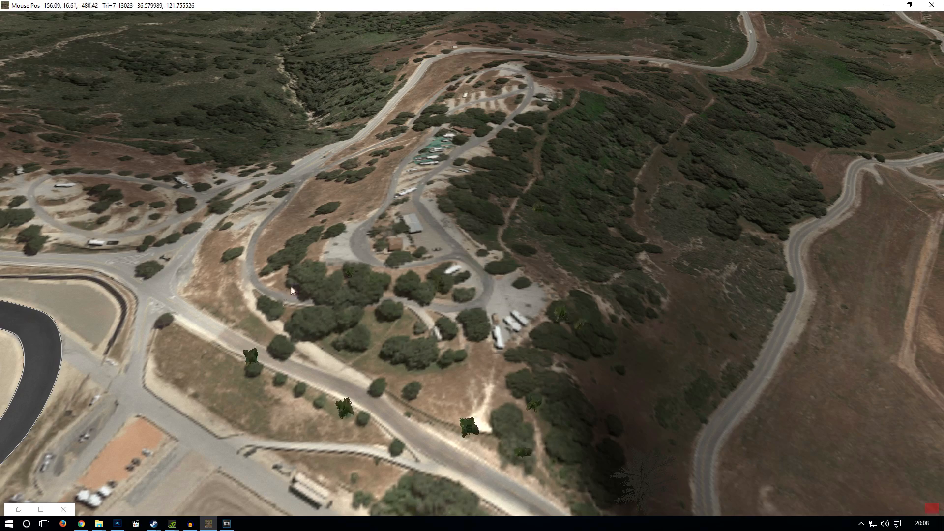
Try a sparse planting of dark-green trees over the campground area, and delete it.
click(300, 297)
right_drag(379, 329, 392, 256)
scroll(393, 255, up, 3)
key(Delete)
Plant dense groves of two dark-green tree types at density 20 on the shrubby hillsides behind the campground and around the track.
mouse_move(223, 33)
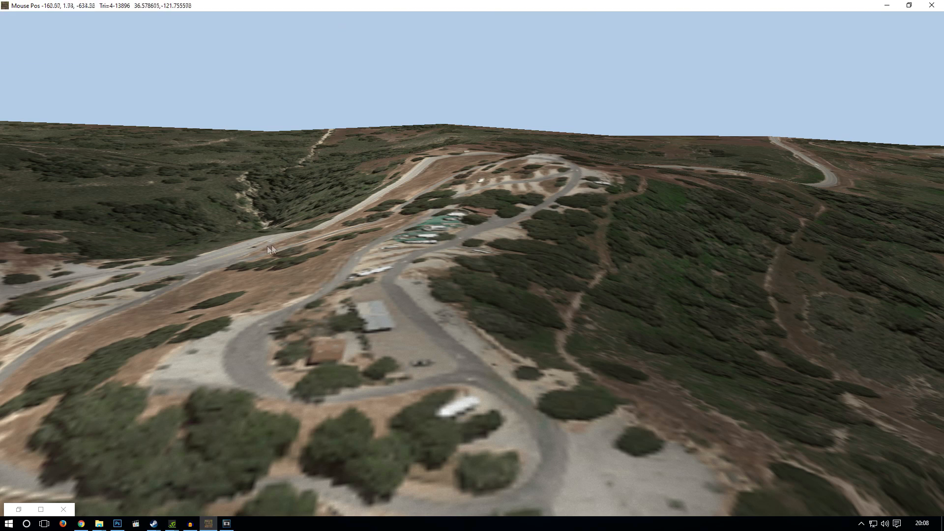
middle_drag(654, 253, 443, 237)
click(429, 346)
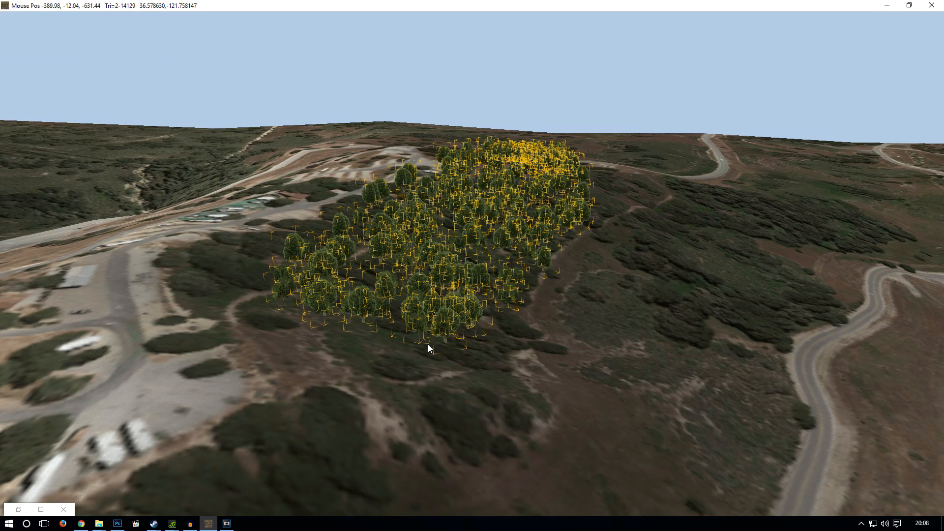
middle_drag(321, 375, 488, 215)
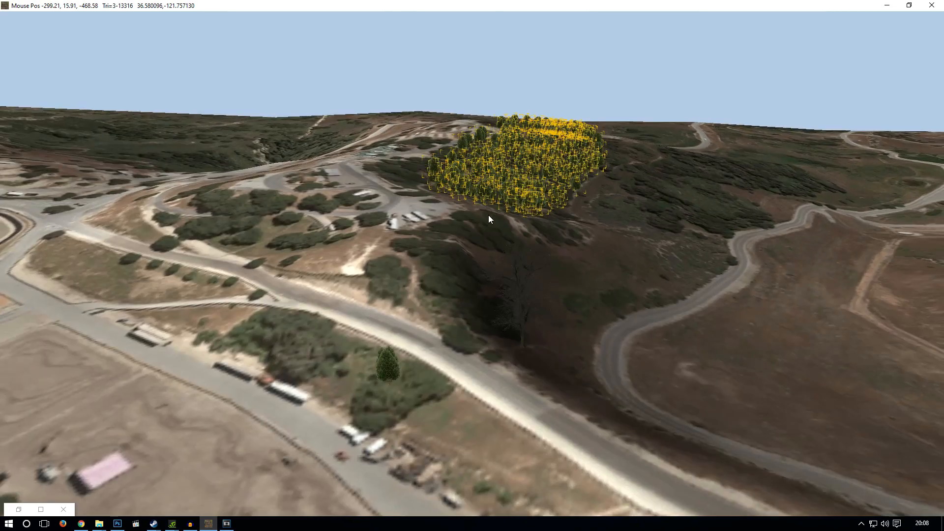
click(458, 336)
drag(326, 237, 211, 240)
middle_drag(211, 240, 275, 361)
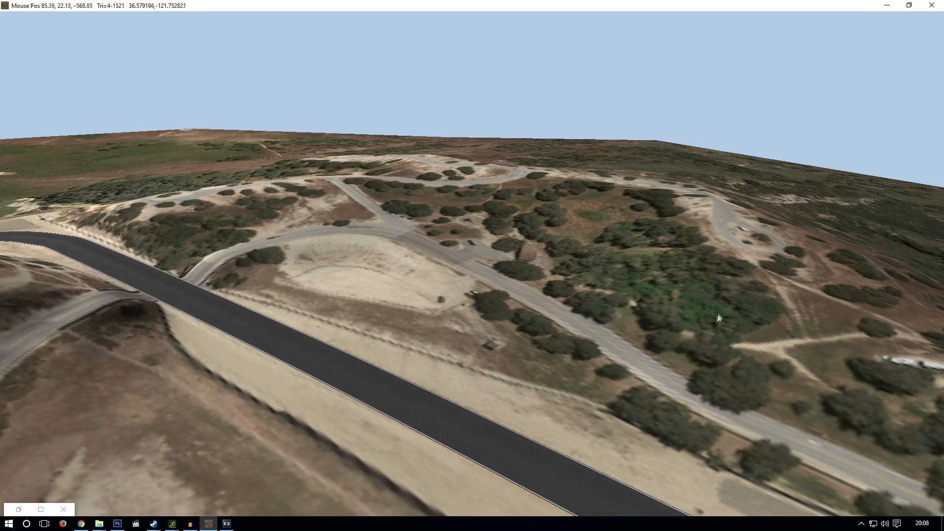
middle_drag(718, 311, 358, 314)
Plant a row of evenly separated trees along the road beside the green ball fields, deleting the trial rows.
mouse_move(191, 4)
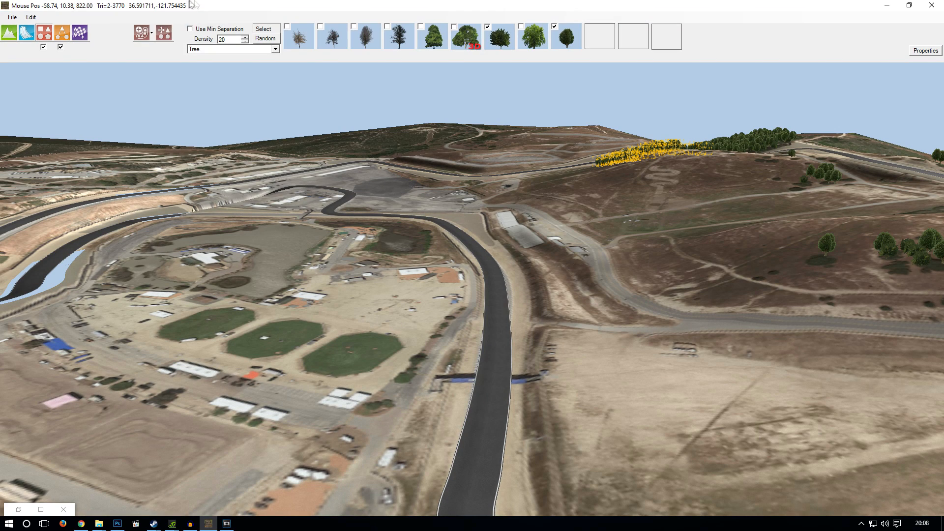
click(152, 32)
click(167, 85)
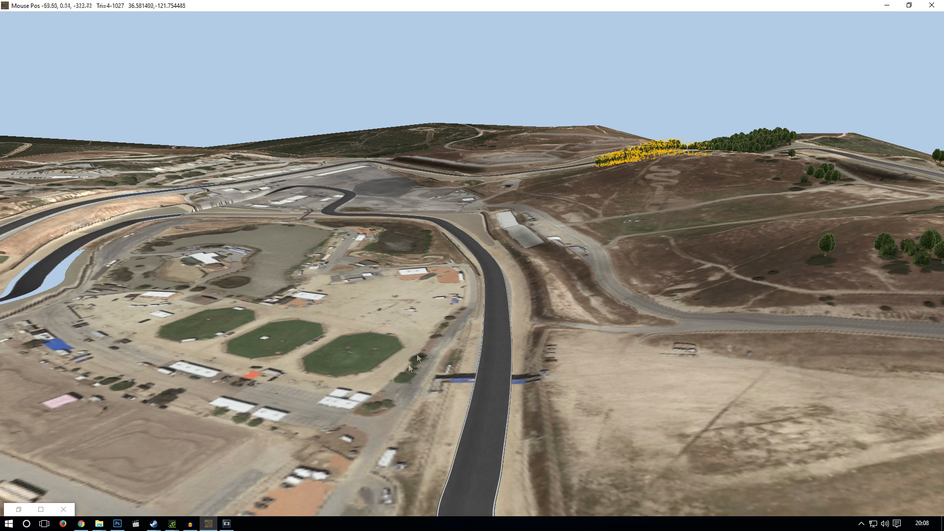
drag(398, 378, 462, 310)
key(Delete)
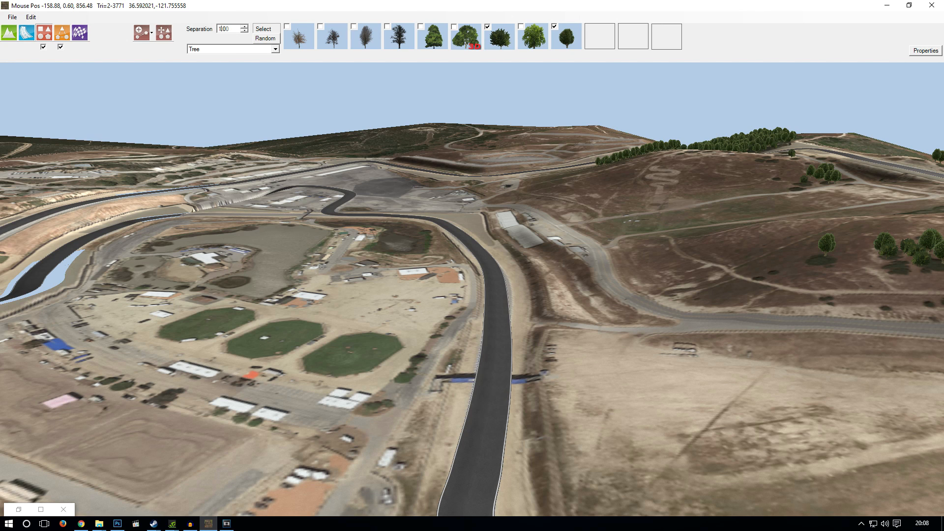
drag(392, 374, 462, 313)
key(Delete)
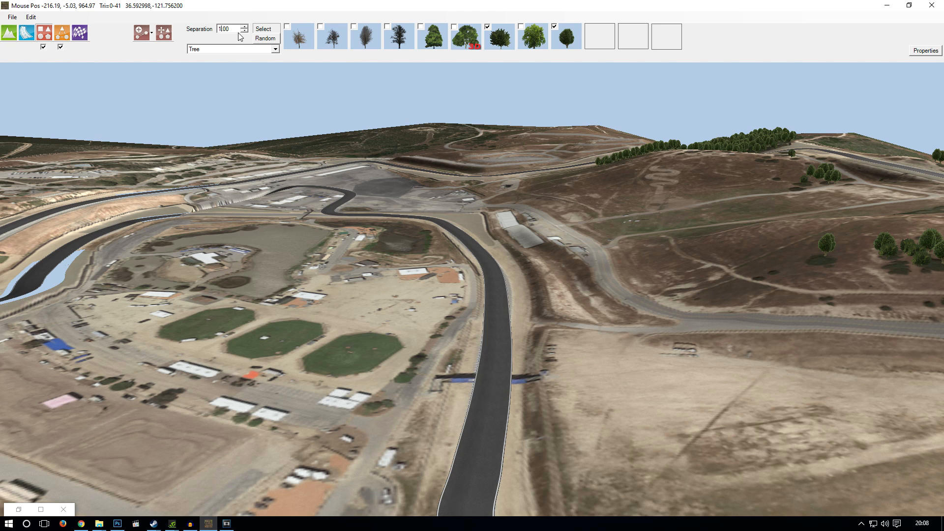
drag(395, 394, 461, 315)
Plant several rows of trees across the brown hillside inside the circuit, starting along the dirt road at its foot.
middle_drag(675, 239, 275, 236)
drag(293, 261, 397, 271)
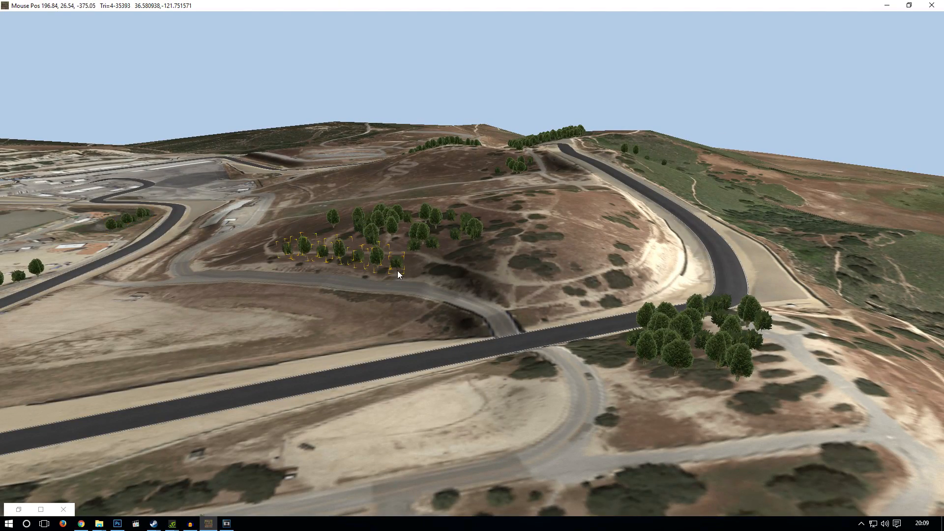
middle_drag(627, 236, 384, 271)
drag(464, 261, 836, 283)
middle_drag(507, 201, 575, 295)
mouse_move(572, 352)
mouse_down()
mouse_move(531, 221)
mouse_move(587, 280)
mouse_up()
drag(607, 267, 605, 221)
mouse_move(553, 219)
mouse_down()
mouse_move(570, 283)
mouse_move(560, 359)
mouse_up()
mouse_move(556, 249)
mouse_down()
mouse_move(629, 217)
mouse_move(654, 231)
mouse_up()
mouse_move(639, 236)
middle_down()
mouse_move(492, 236)
mouse_move(344, 276)
middle_up()
drag(342, 299, 337, 248)
drag(395, 227, 445, 192)
Add further long rows of trees over the ground beside the track.
mouse_move(576, 150)
middle_down()
mouse_move(467, 290)
mouse_move(481, 248)
middle_up()
drag(275, 433, 506, 315)
drag(268, 408, 128, 322)
drag(162, 276, 373, 253)
drag(167, 241, 408, 236)
drag(211, 340, 501, 256)
Plant parallel rows of trees down the green slope outside the track, following the sandy footpath.
mouse_move(713, 271)
middle_down()
mouse_move(413, 231)
mouse_move(481, 197)
mouse_move(375, 91)
middle_up()
mouse_move(290, 266)
middle_down()
mouse_move(211, 213)
mouse_move(473, 188)
mouse_move(473, 344)
middle_up()
mouse_move(413, 384)
mouse_down()
mouse_move(626, 359)
mouse_move(517, 212)
mouse_move(469, 236)
mouse_up()
middle_drag(470, 236, 510, 41)
drag(423, 212, 794, 72)
drag(803, 128, 514, 231)
drag(551, 276, 840, 374)
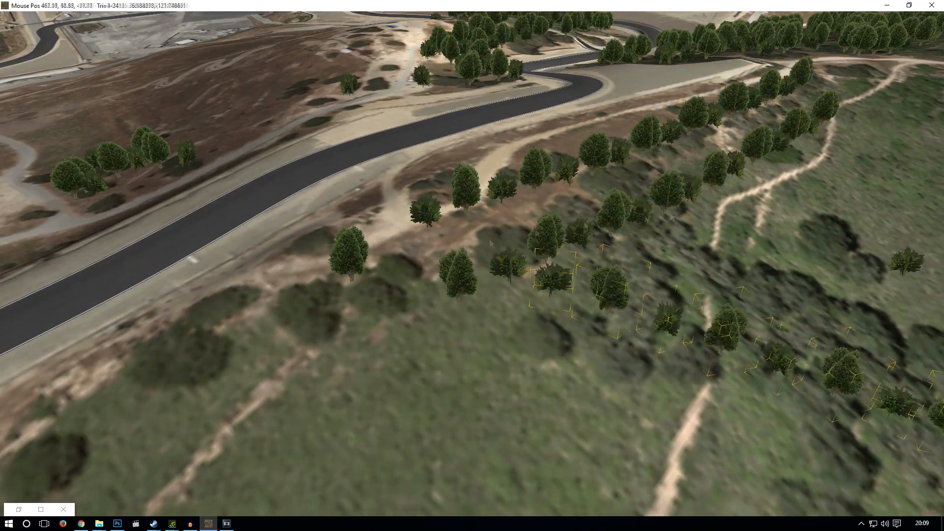
Plant more short rows of trees over the shrubby ground around the campground and the nearby road junction.
scroll(787, 219, down, 5)
drag(168, 337, 302, 336)
drag(347, 281, 246, 218)
scroll(289, 246, down, 4)
middle_drag(289, 246, 393, 251)
drag(121, 318, 236, 269)
drag(191, 369, 305, 327)
drag(231, 463, 288, 437)
mouse_move(276, 328)
mouse_down()
mouse_move(364, 409)
mouse_move(352, 393)
mouse_up()
drag(224, 379, 344, 413)
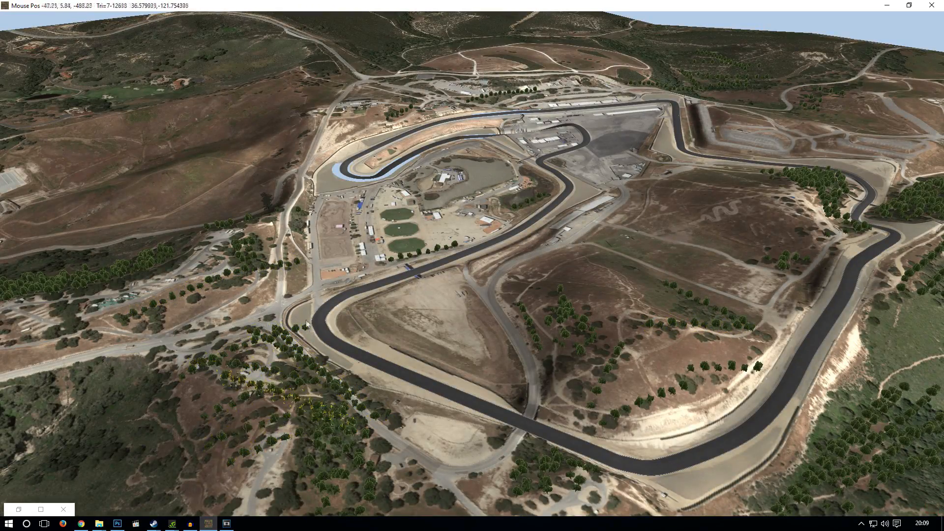
Switch to editing string objects, choose the plain grey guardrail marked L and set it to be added as a curve.
scroll(317, 263, up, 5)
click(150, 37)
click(158, 50)
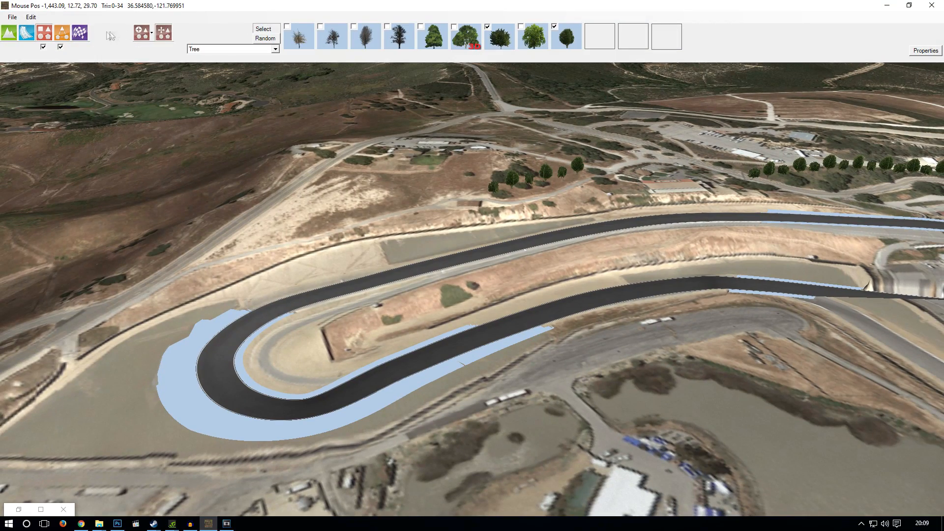
click(68, 36)
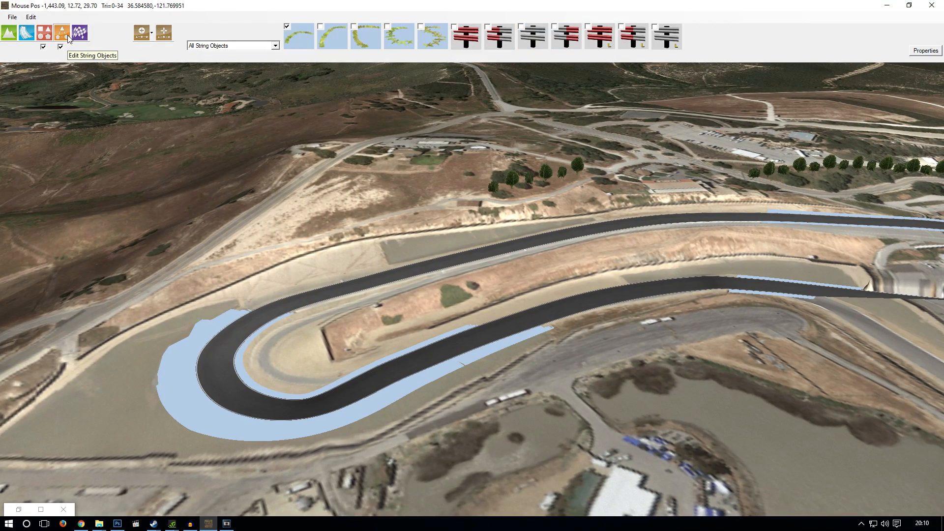
right_drag(885, 180, 244, 84)
right_drag(298, 216, 434, 54)
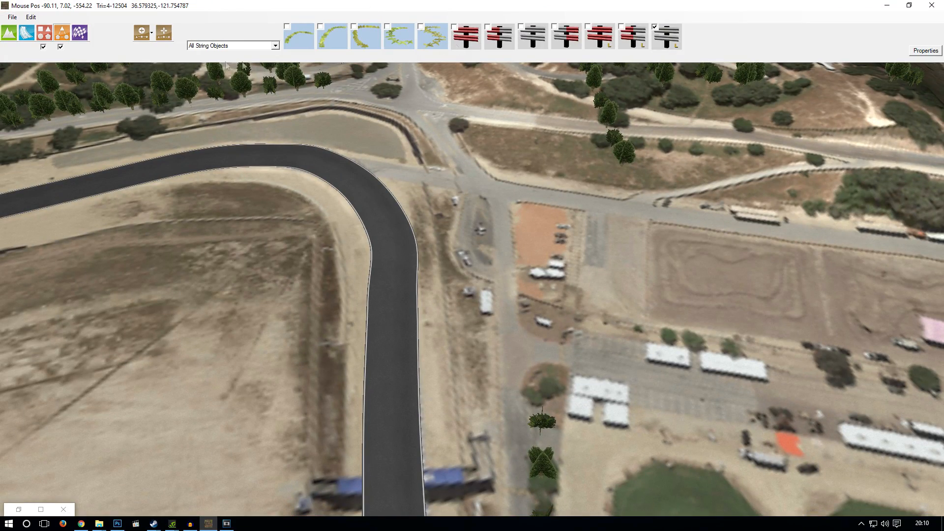
click(152, 33)
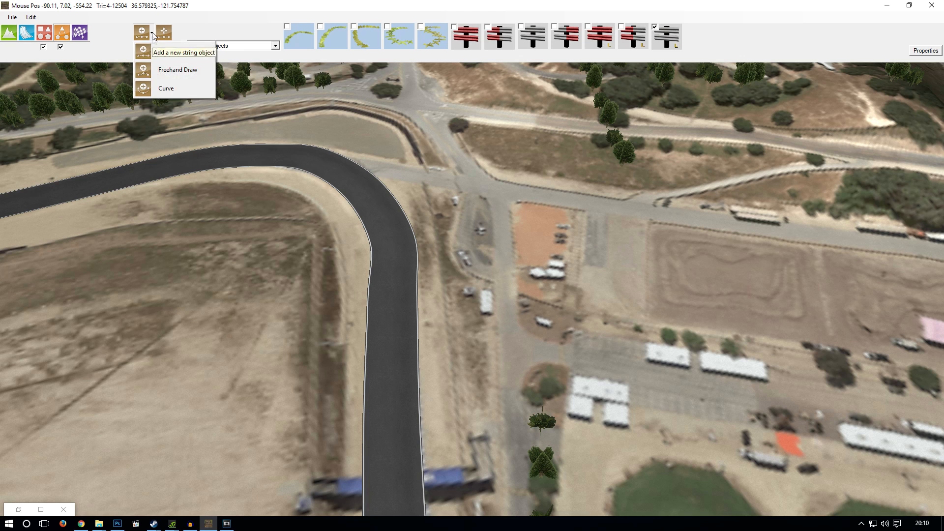
click(164, 89)
Lay a curved guardrail along the outer barrier line of the bend near the campground junction, continuing towards the blue footbridge.
click(60, 156)
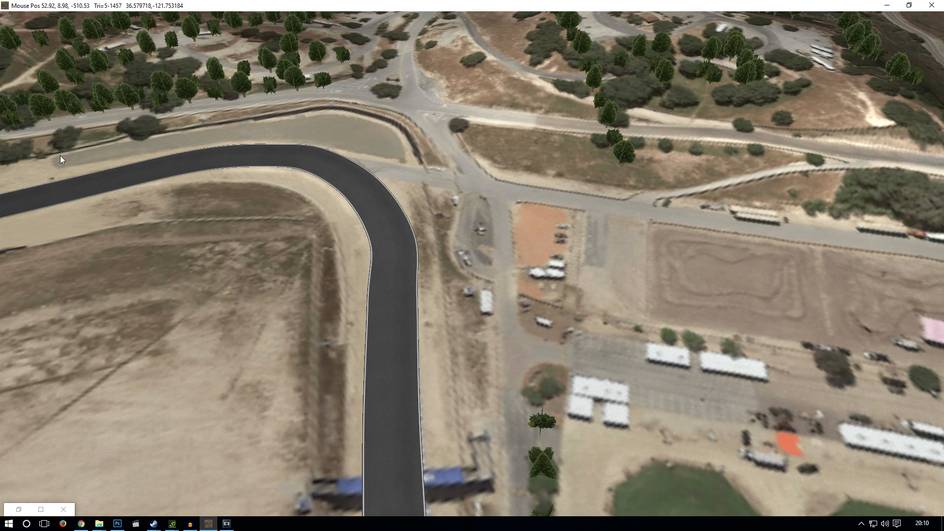
click(192, 129)
click(263, 117)
click(345, 109)
click(408, 135)
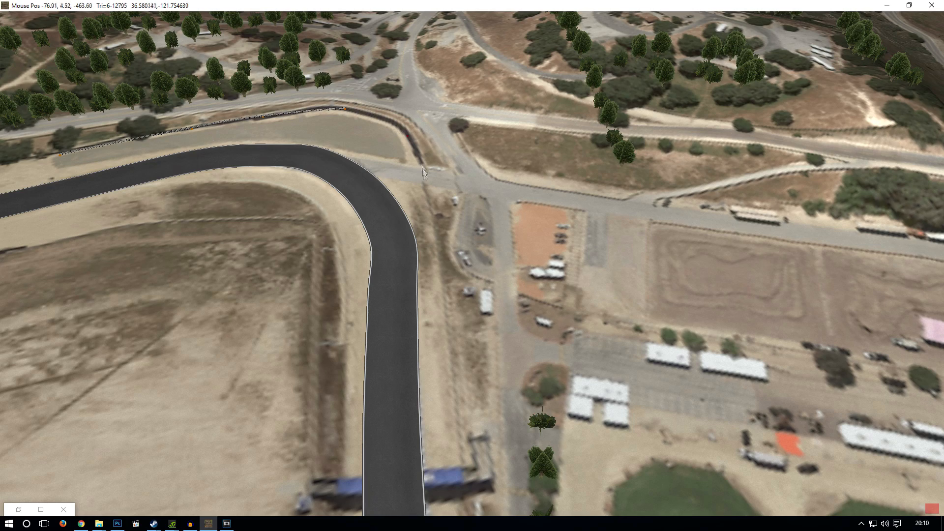
click(435, 214)
Examine the new guardrail around the bend from close by and from a distance.
middle_drag(447, 395, 597, 125)
scroll(597, 125, up, 5)
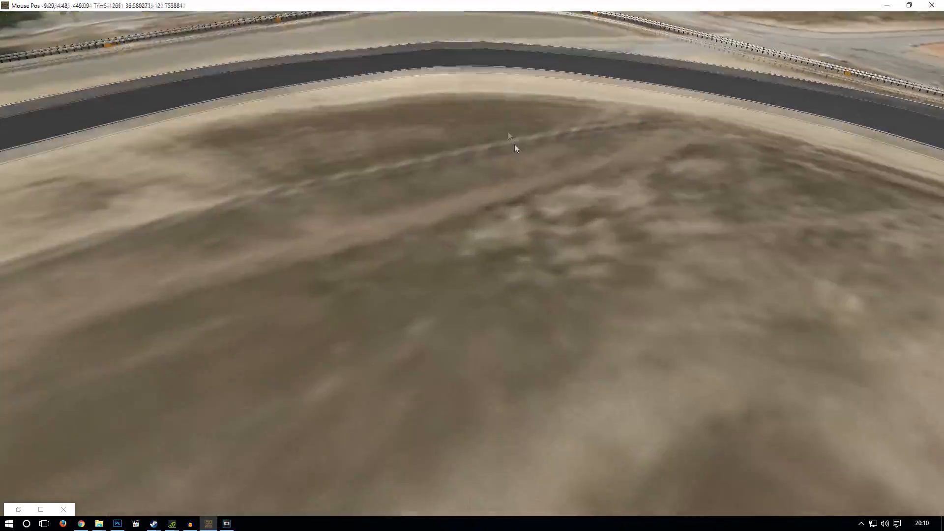
middle_drag(514, 143, 509, 117)
right_drag(509, 117, 502, 264)
middle_drag(502, 264, 706, 244)
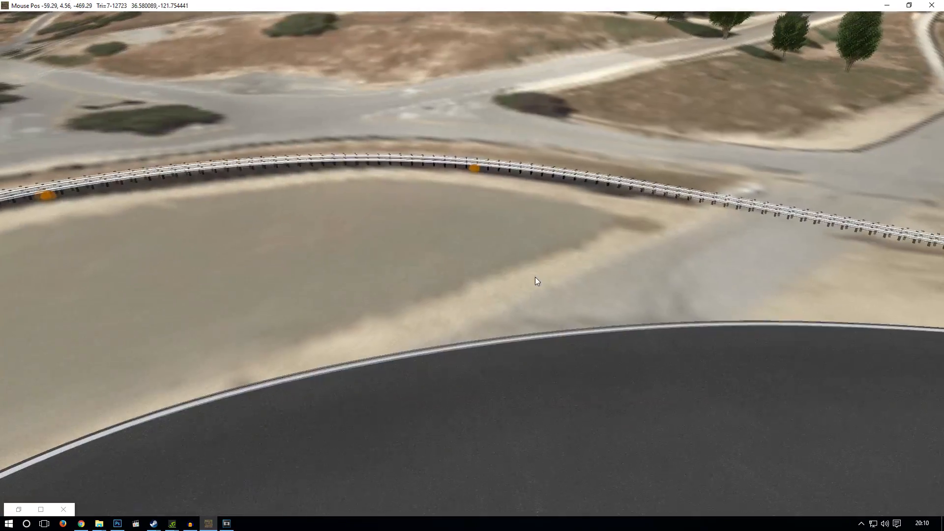
middle_drag(535, 276, 493, 235)
scroll(494, 235, down, 2)
middle_drag(648, 219, 691, 219)
scroll(690, 218, down, 3)
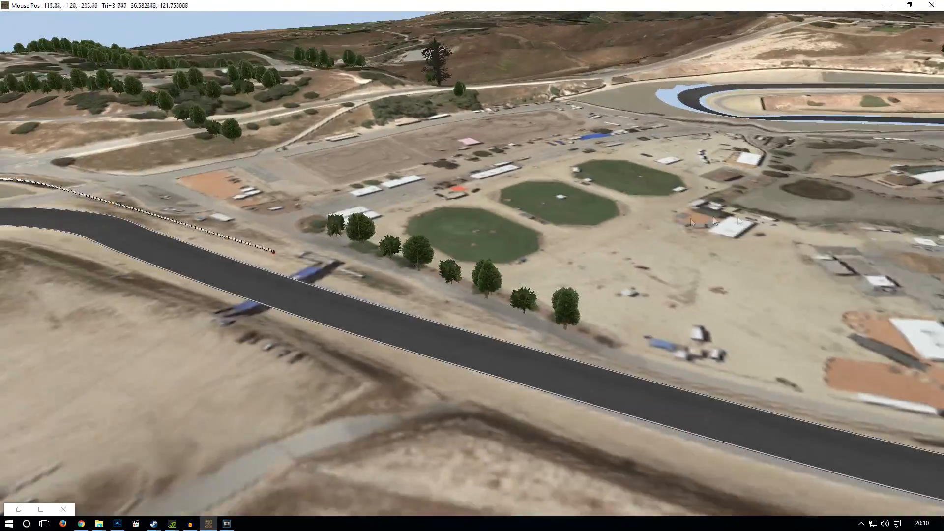
Lay another curved guardrail around the outside of the track's U-shaped bend in the paddock area.
right_drag(690, 218, 142, 91)
mouse_move(299, 5)
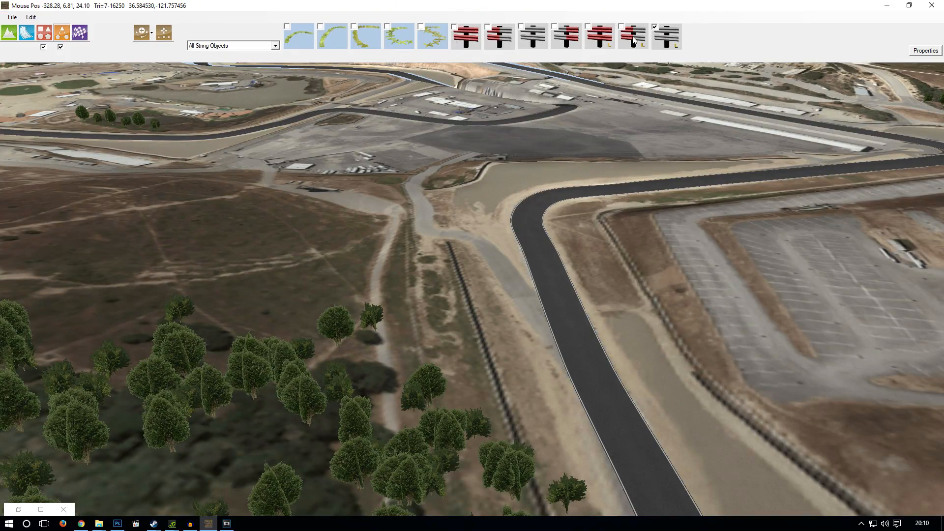
right_drag(787, 231, 673, 159)
scroll(594, 151, down, 4)
right_drag(514, 103, 546, 282)
middle_drag(546, 282, 315, 231)
right_drag(315, 231, 203, 257)
middle_drag(204, 258, 319, 201)
mouse_move(230, 5)
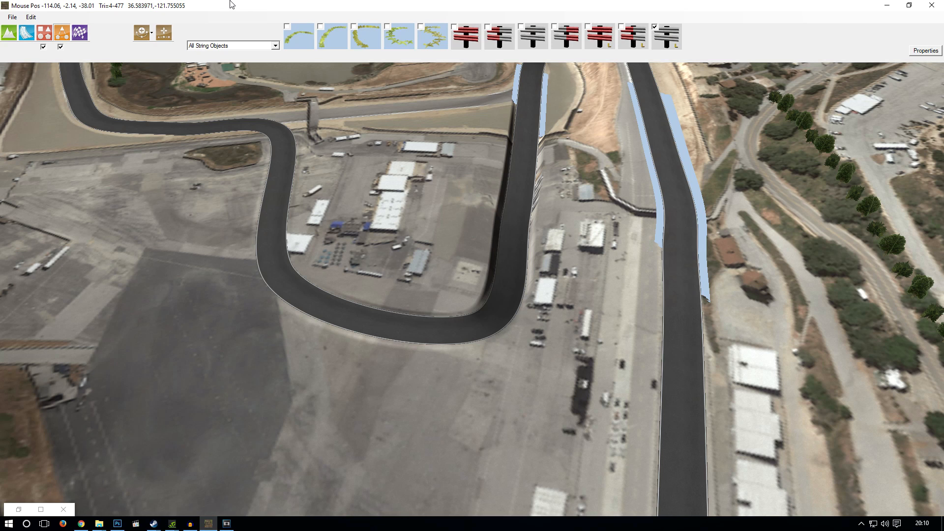
click(242, 213)
click(367, 343)
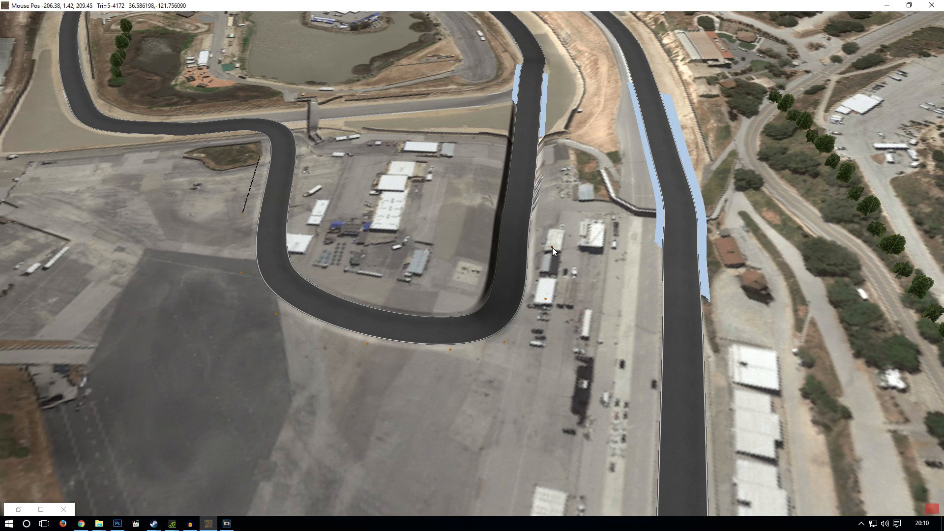
Complete the curved guardrail around the outside of the paddock's U-shaped bend and leave point placement.
mouse_move(207, 24)
click(161, 39)
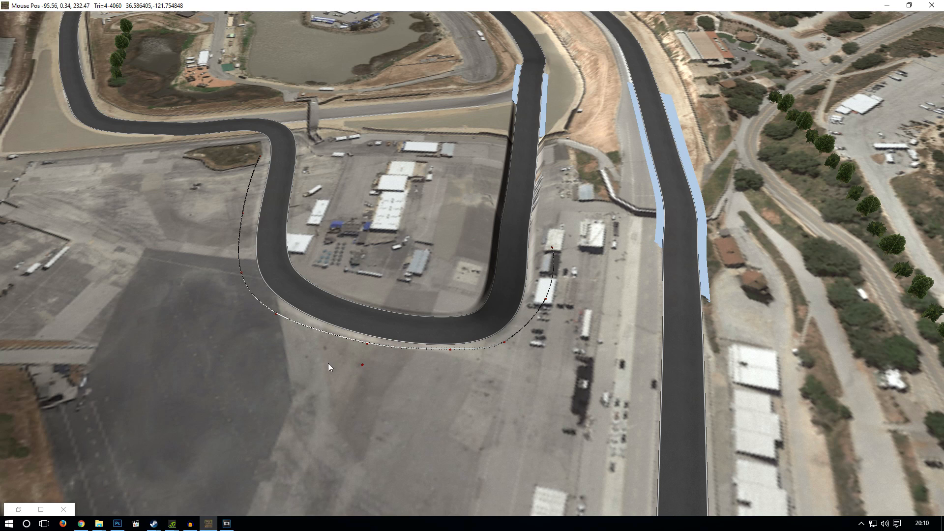
mouse_move(272, 28)
click(151, 32)
click(163, 51)
mouse_move(189, 46)
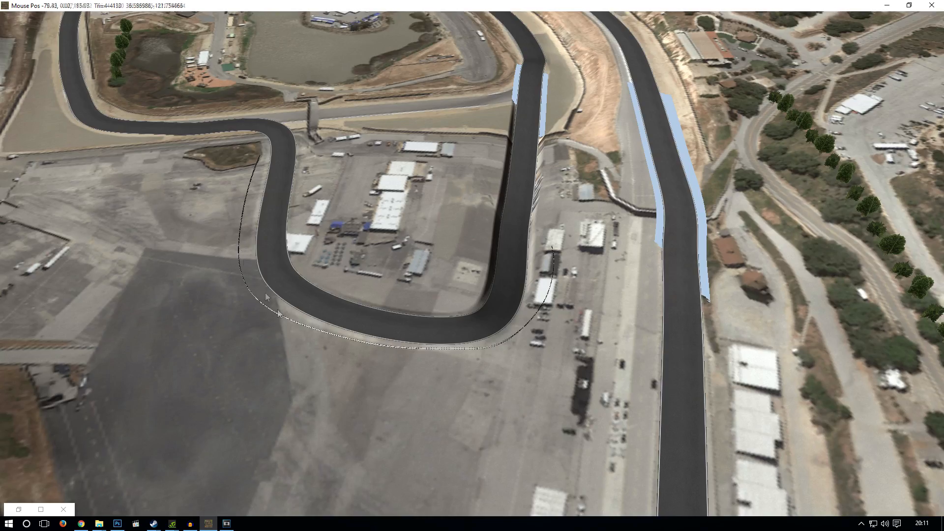
Examine the outer guardrail of the U-shaped bend closely at its ends and along its length.
scroll(423, 359, up, 3)
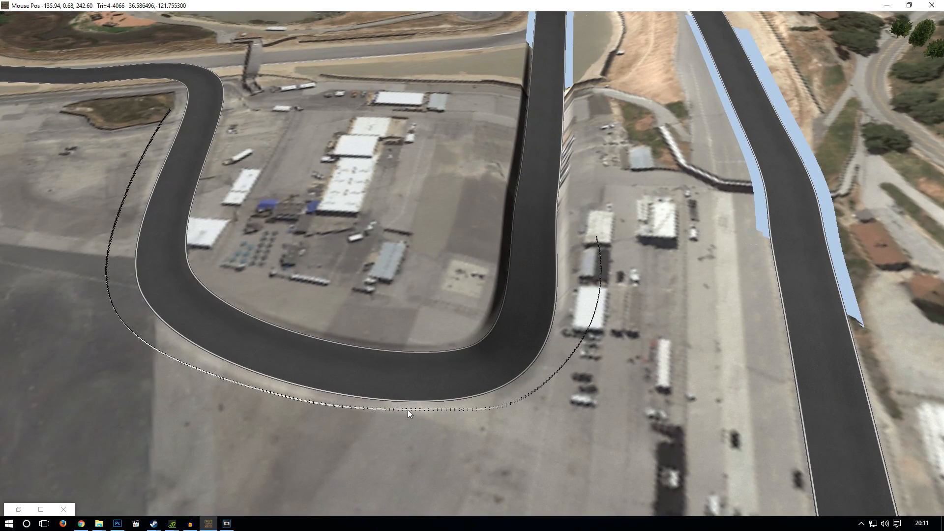
scroll(430, 409, up, 6)
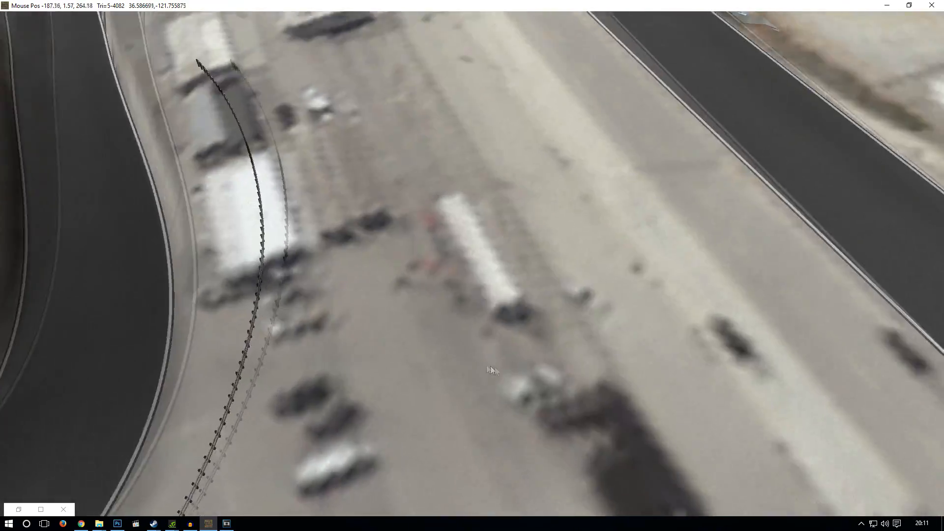
right_drag(491, 366, 285, 297)
scroll(427, 294, up, 3)
right_drag(427, 293, 438, 271)
scroll(435, 269, up, 2)
scroll(431, 267, down, 1)
scroll(417, 261, down, 4)
mouse_move(213, 4)
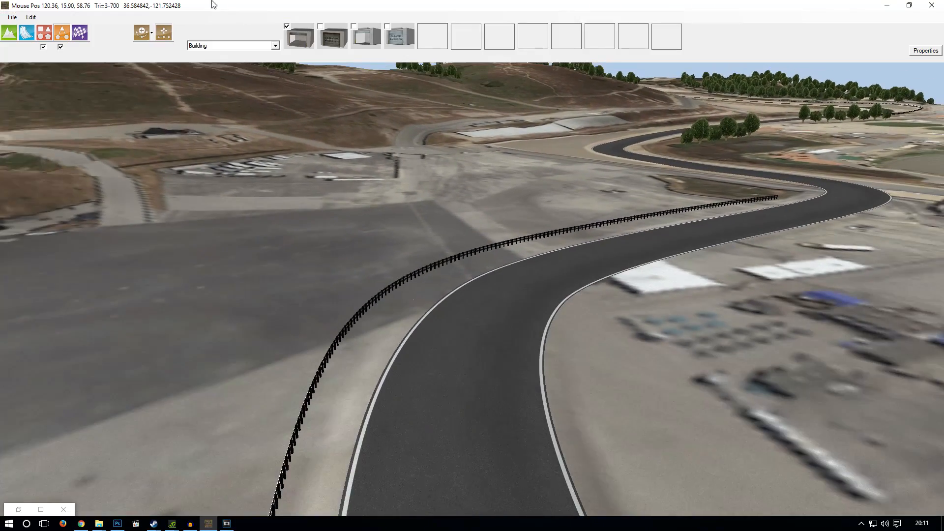
Replace the guardrail outside the U-shaped bend with one following the inner edge of the track.
click(164, 34)
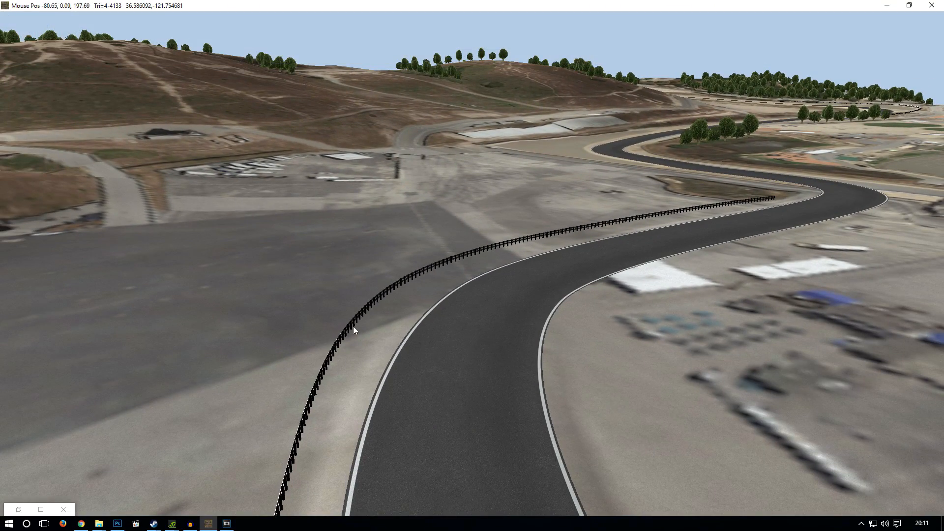
scroll(290, 254, down, 5)
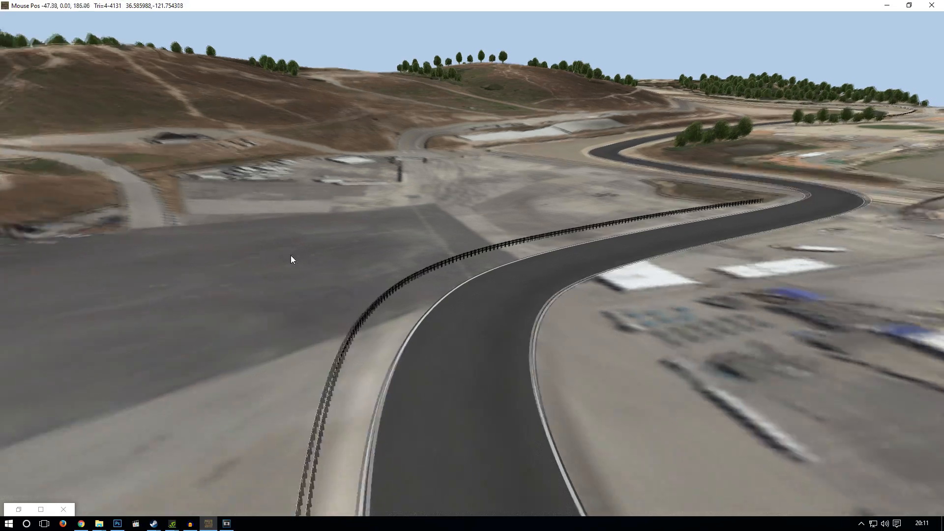
right_drag(385, 271, 195, 200)
scroll(196, 201, down, 3)
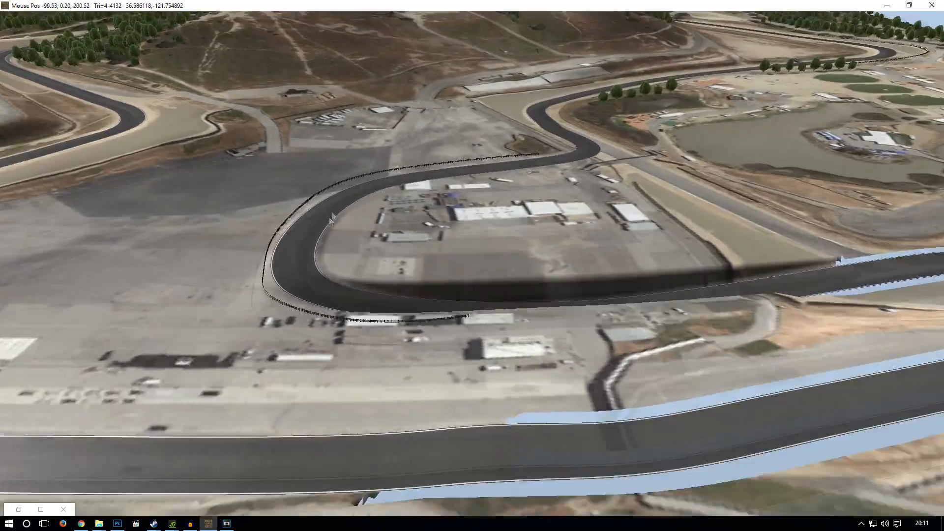
middle_drag(195, 201, 121, 394)
scroll(641, 222, down, 2)
right_drag(641, 222, 230, 136)
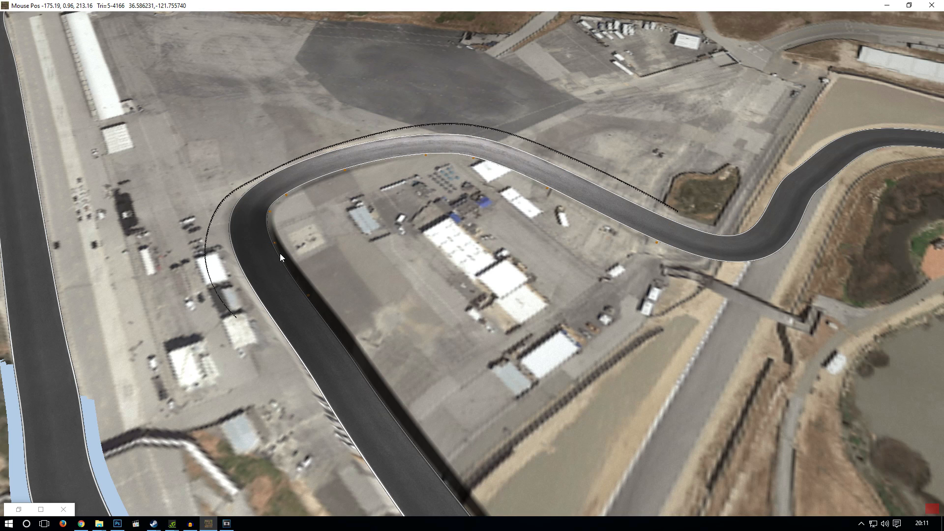
click(255, 244)
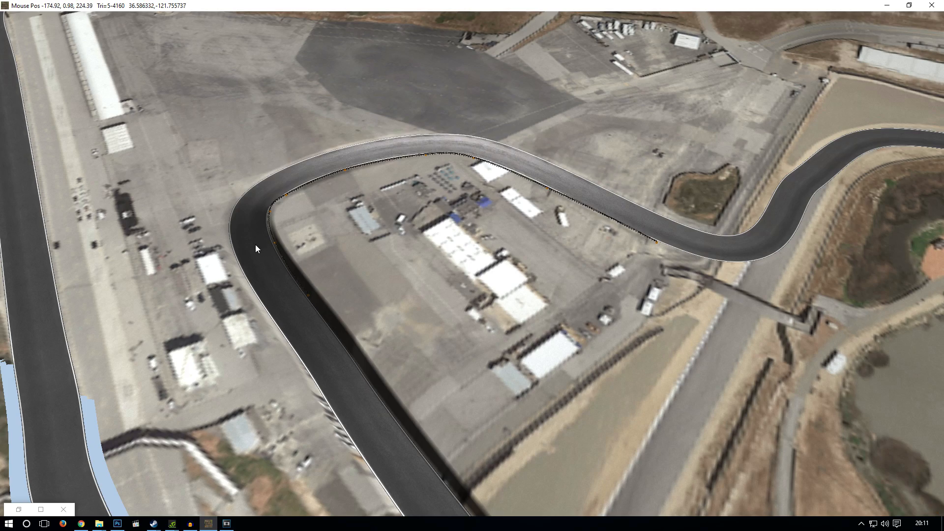
Examine the guardrail along the inner edge of the U-shaped bend from close by.
middle_drag(226, 220, 445, 340)
scroll(446, 340, up, 10)
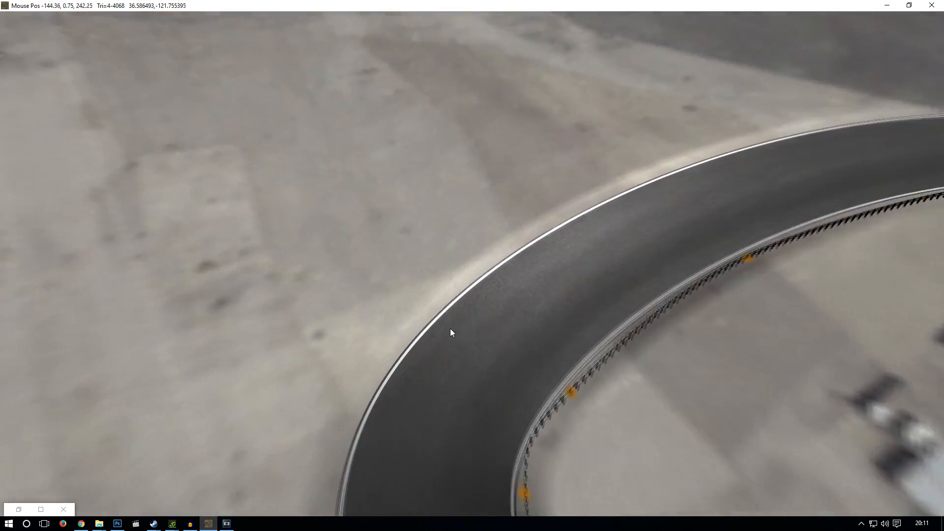
scroll(449, 329, up, 3)
middle_drag(575, 175, 450, 197)
scroll(525, 225, up, 8)
scroll(506, 206, up, 3)
right_drag(449, 196, 334, 118)
scroll(269, 202, down, 2)
middle_drag(334, 118, 541, 128)
scroll(541, 128, down, 2)
Choose the second Wall - Mixed object, the grey wall with mesh fencing, and start adding it as a new string beside the pit straight.
mouse_move(297, 5)
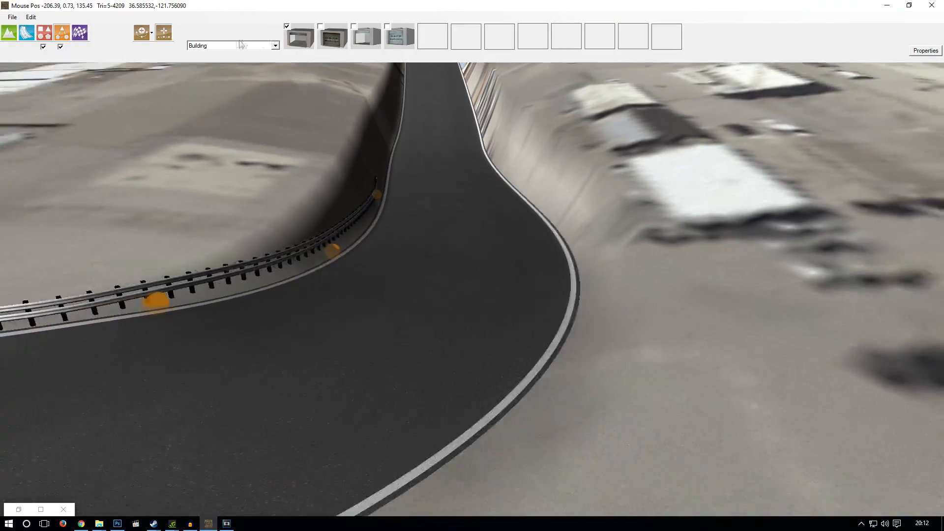
click(230, 46)
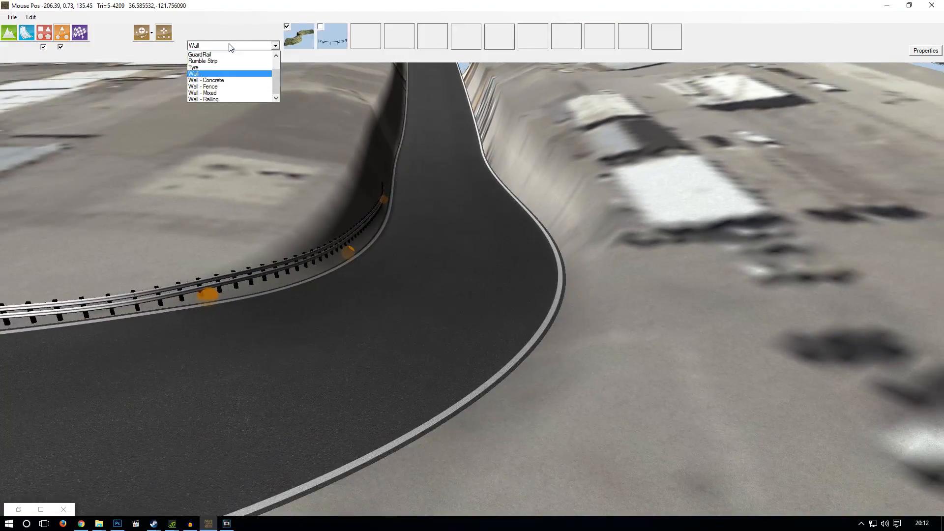
click(212, 98)
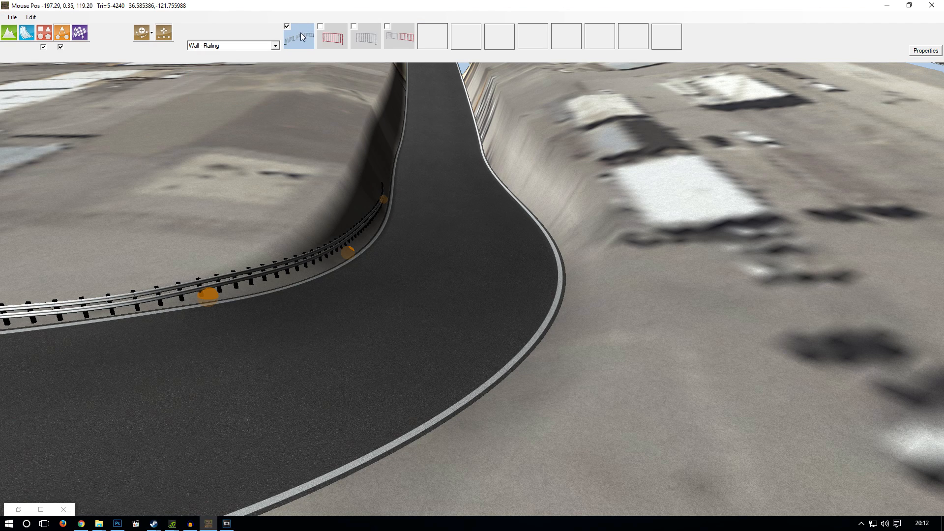
click(256, 45)
click(216, 93)
mouse_move(244, 47)
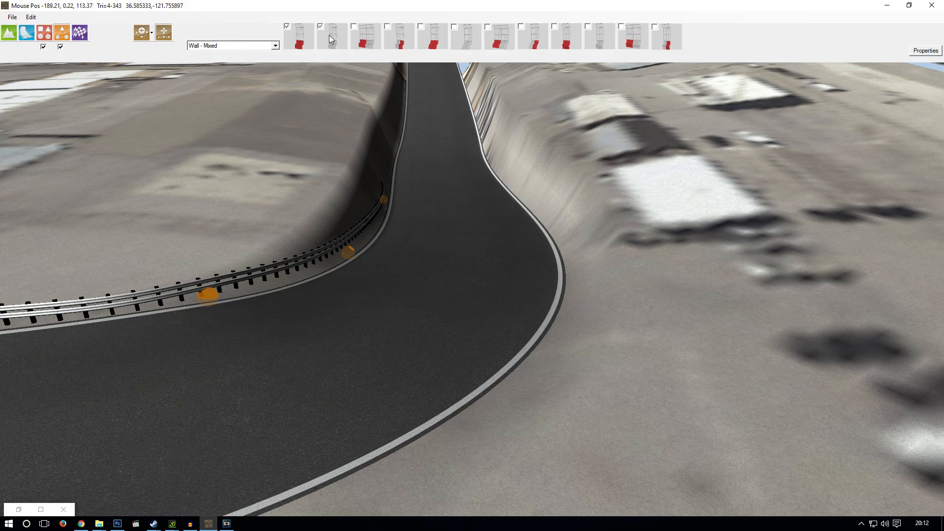
scroll(670, 196, down, 3)
right_drag(629, 182, 320, 120)
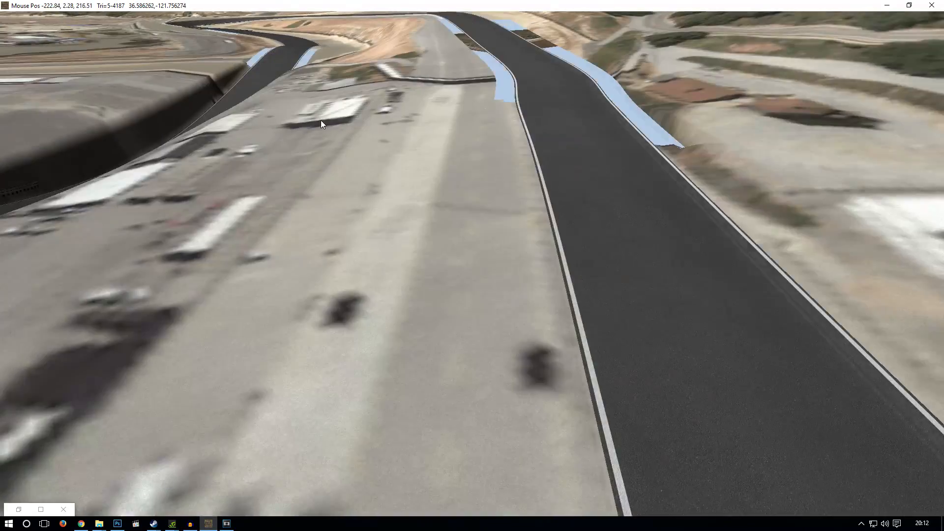
middle_drag(320, 120, 489, 204)
mouse_move(489, 204)
right_down()
mouse_move(375, 99)
mouse_move(440, 62)
mouse_move(440, 45)
mouse_move(435, 121)
mouse_move(404, 99)
right_up()
click(148, 36)
click(165, 88)
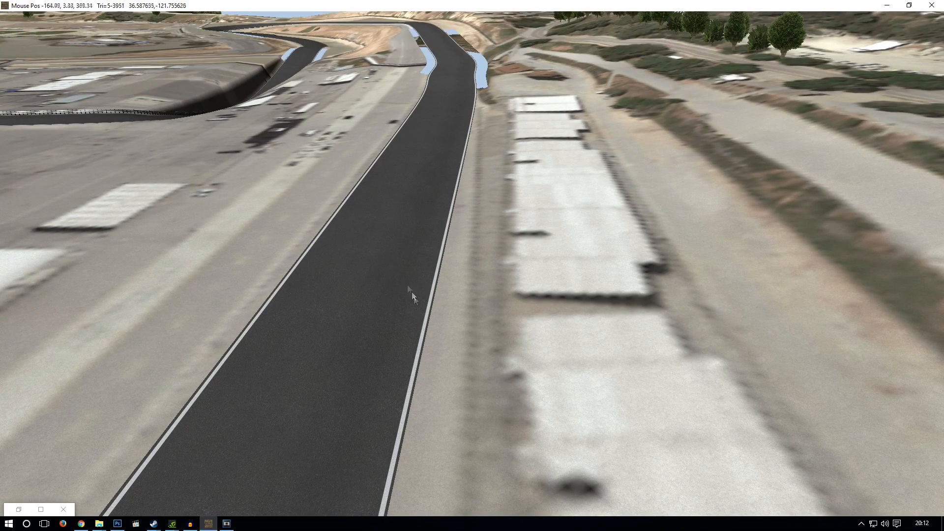
middle_drag(443, 282, 661, 295)
scroll(660, 295, up, 5)
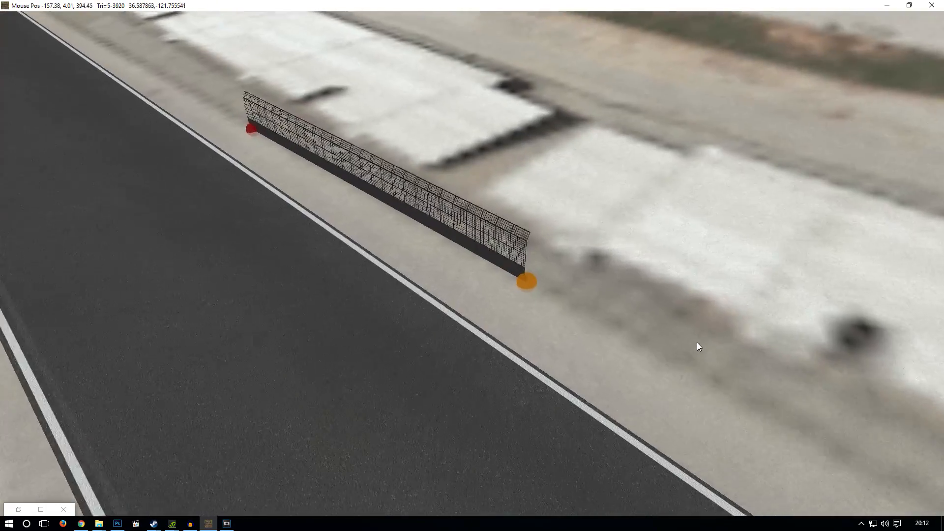
key(Delete)
Lay the mesh-topped wall along the outer side of the pit straight, past the white-roofed buildings, curving off along the barrier line near the junction.
scroll(645, 320, down, 5)
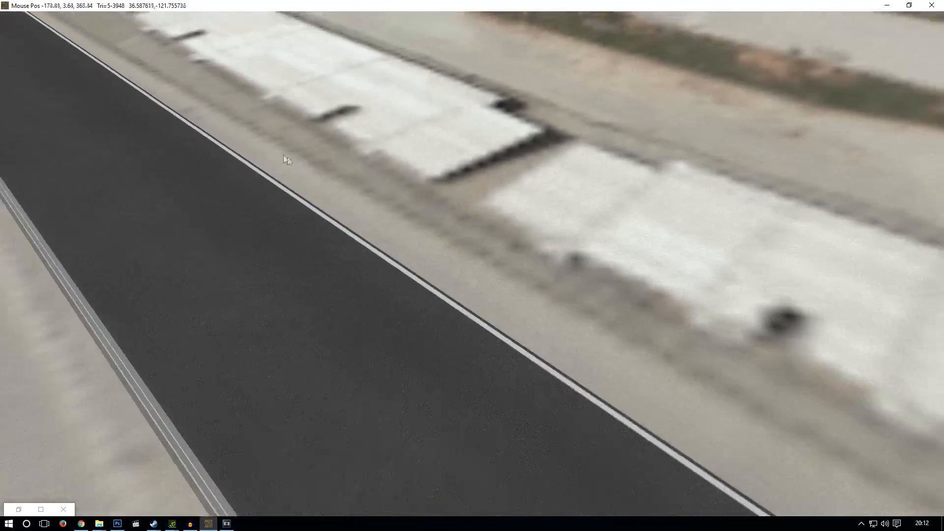
right_drag(185, 101, 530, 332)
scroll(530, 332, down, 3)
right_drag(281, 192, 491, 322)
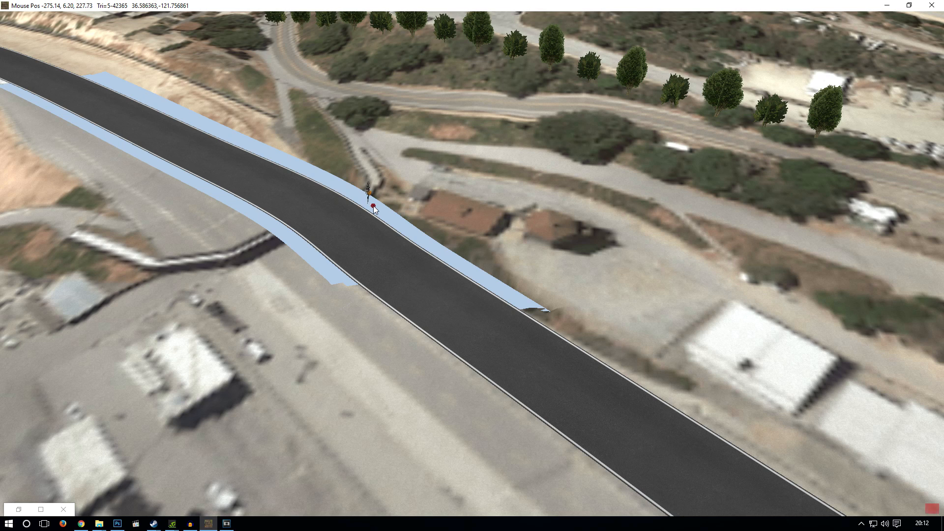
click(556, 326)
right_drag(686, 404, 272, 151)
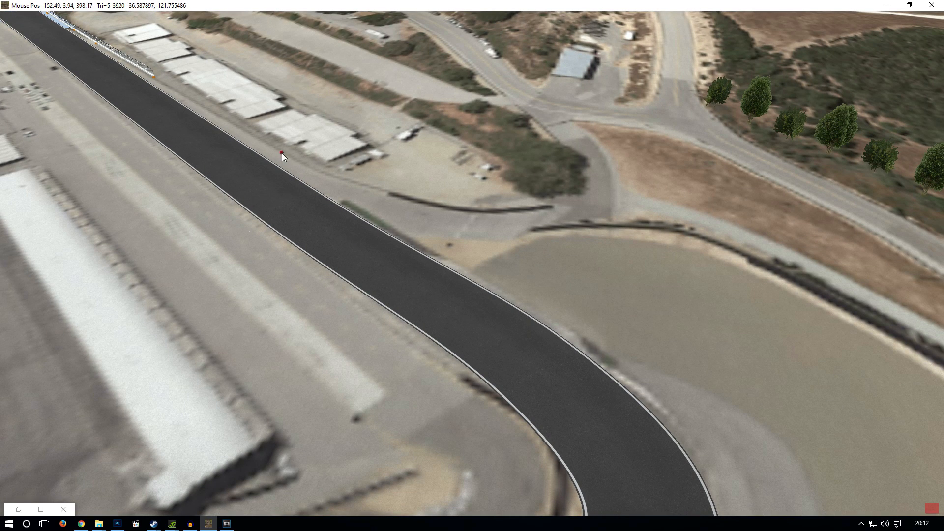
click(379, 190)
click(538, 210)
mouse_move(161, 40)
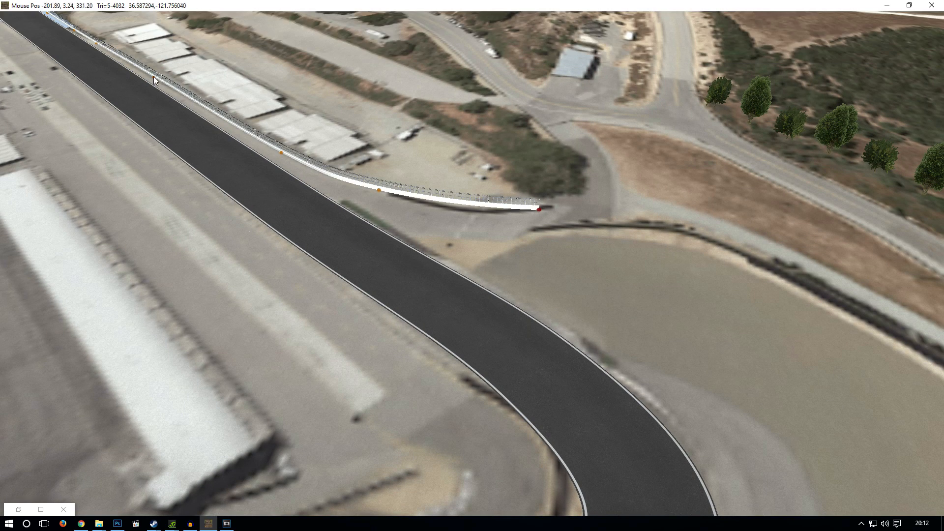
Reposition the wall's control points near the road junction so that its end follows the existing barrier line away from the track.
click(153, 78)
right_drag(160, 83, 412, 214)
scroll(412, 214, down, 5)
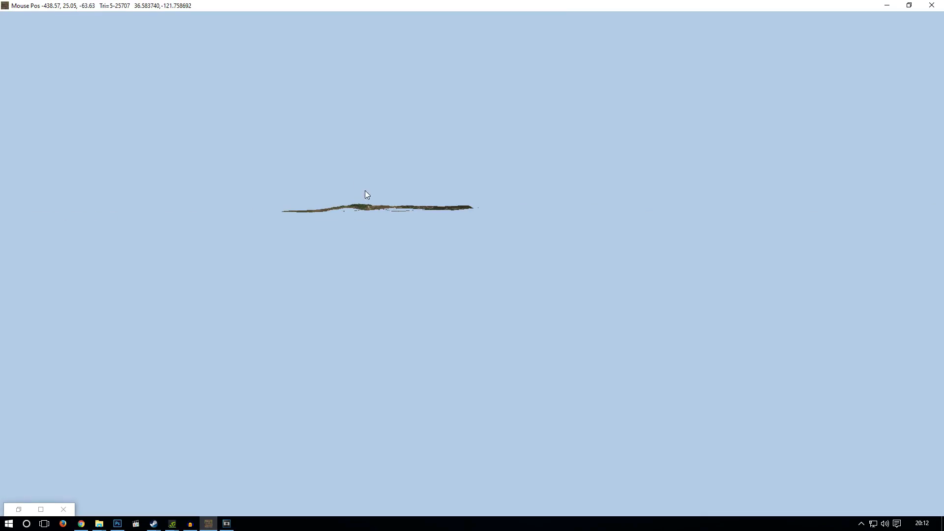
scroll(366, 212, up, 10)
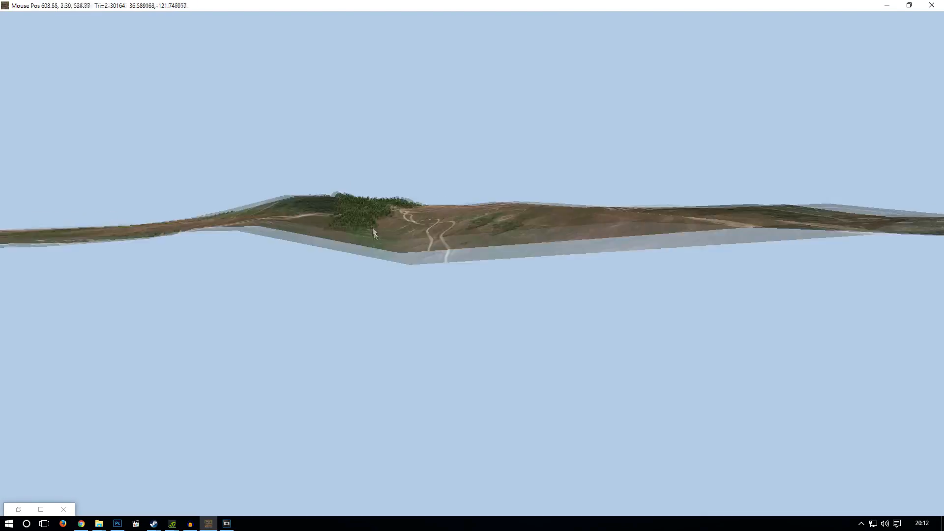
scroll(594, 140, up, 10)
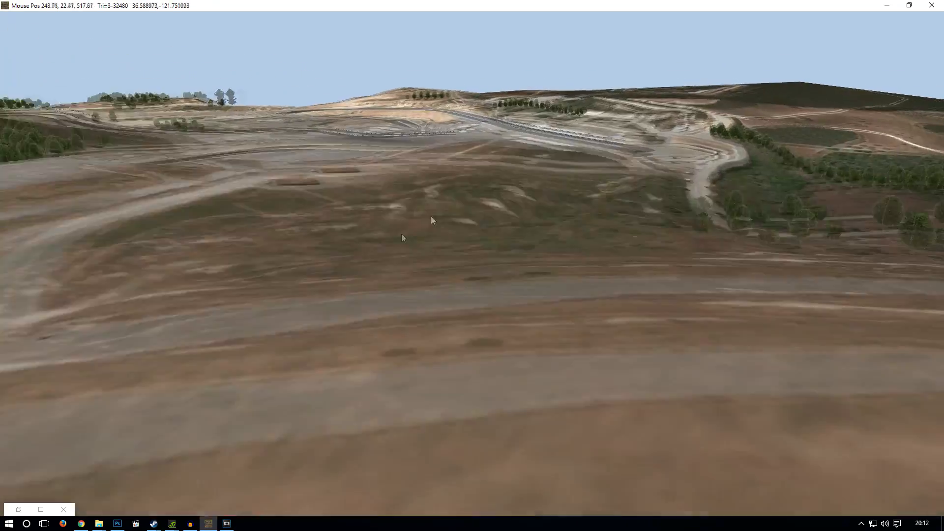
scroll(500, 363, up, 5)
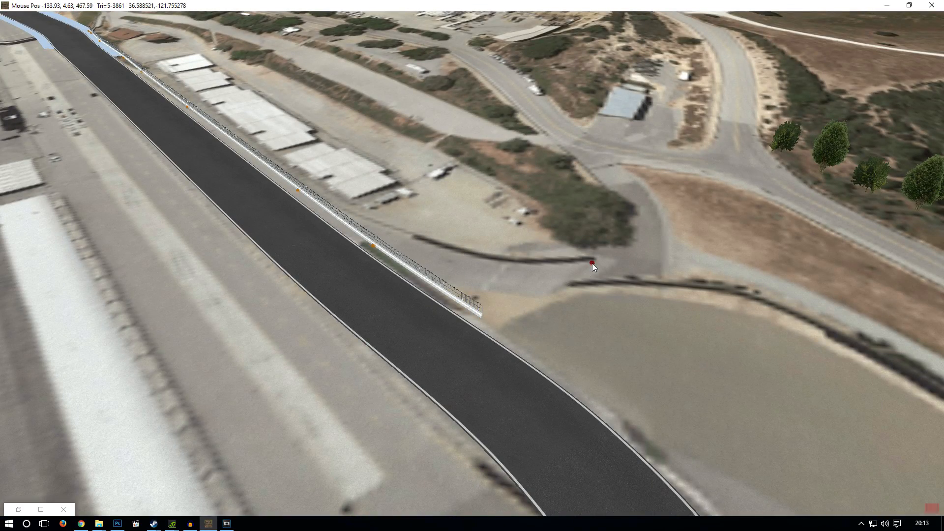
click(373, 247)
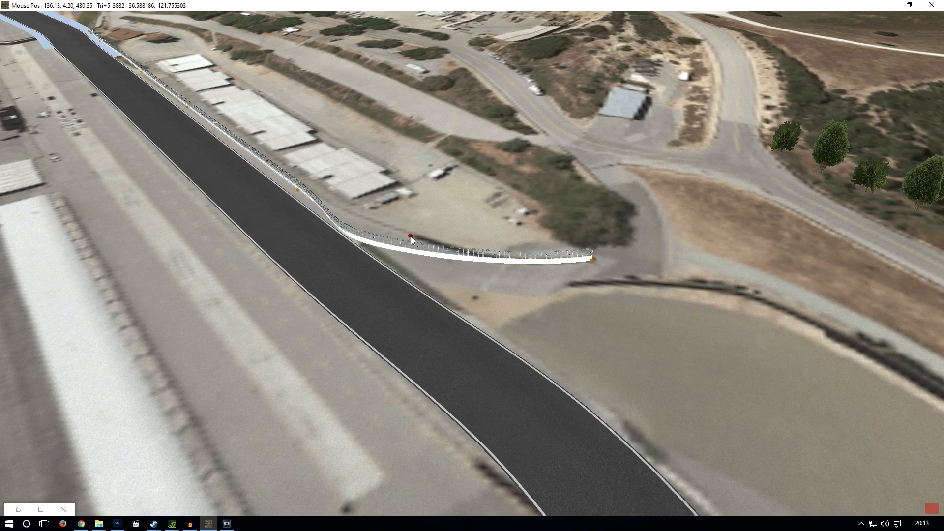
Examine the mesh-topped wall along the outer side of the pit straight from track level.
right_drag(405, 252, 416, 267)
scroll(396, 394, up, 5)
scroll(406, 353, up, 4)
scroll(410, 339, up, 2)
scroll(412, 343, up, 4)
scroll(417, 263, up, 3)
scroll(417, 262, down, 3)
mouse_move(306, 22)
scroll(328, 34, down, 5)
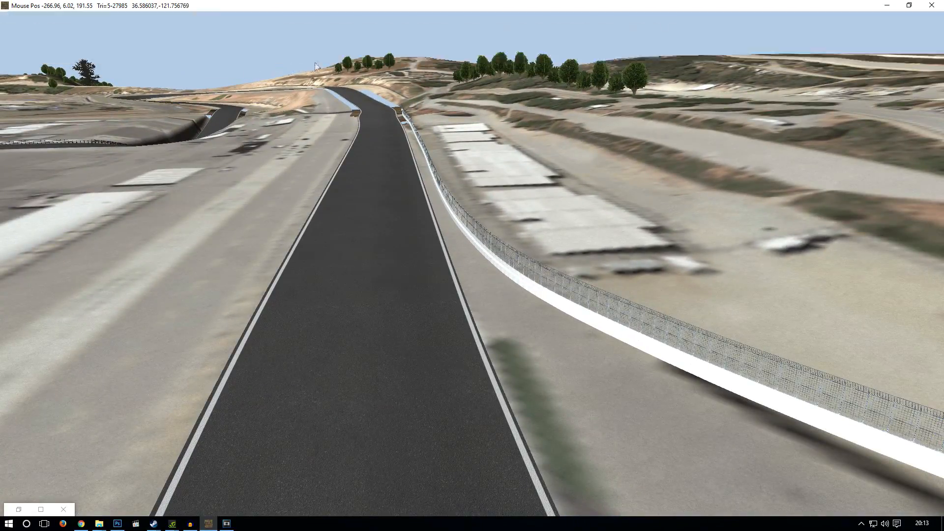
Start another mesh-topped wall string and lay it along the pit-side edge of the straight, beginning near the tight corner.
click(152, 33)
click(165, 88)
right_drag(293, 255, 448, 222)
middle_drag(463, 227, 454, 172)
right_drag(453, 172, 582, 234)
scroll(582, 234, up, 3)
scroll(529, 206, down, 3)
middle_drag(602, 190, 358, 132)
scroll(358, 132, down, 3)
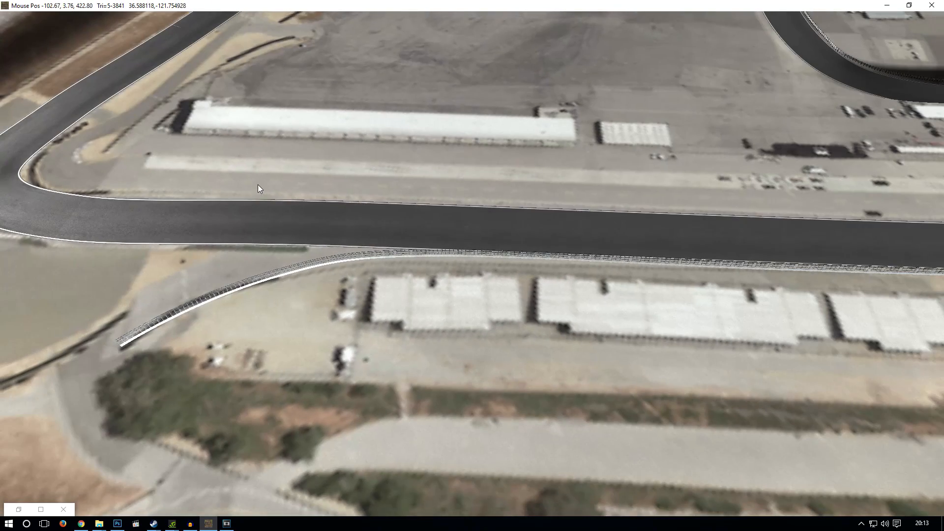
click(314, 198)
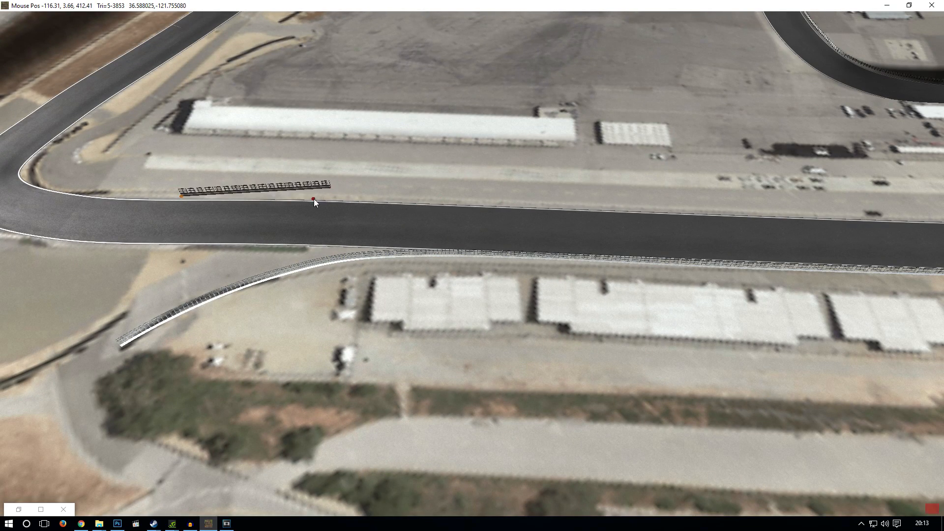
click(556, 205)
Extend the pit-side wall along the rest of the straight and past the footbridge onto the following track section.
middle_drag(780, 217, 375, 230)
click(383, 224)
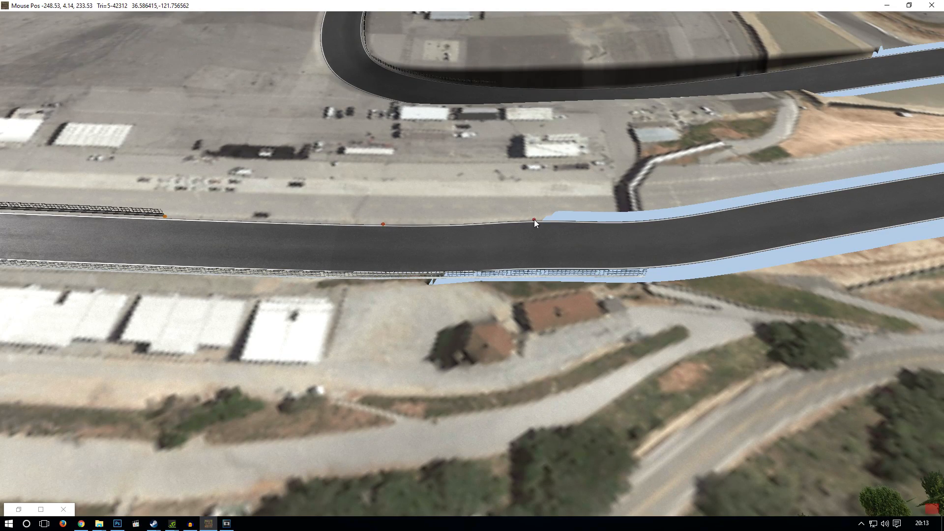
mouse_move(777, 198)
middle_down()
mouse_move(422, 297)
mouse_move(466, 289)
middle_up()
right_drag(597, 269, 634, 262)
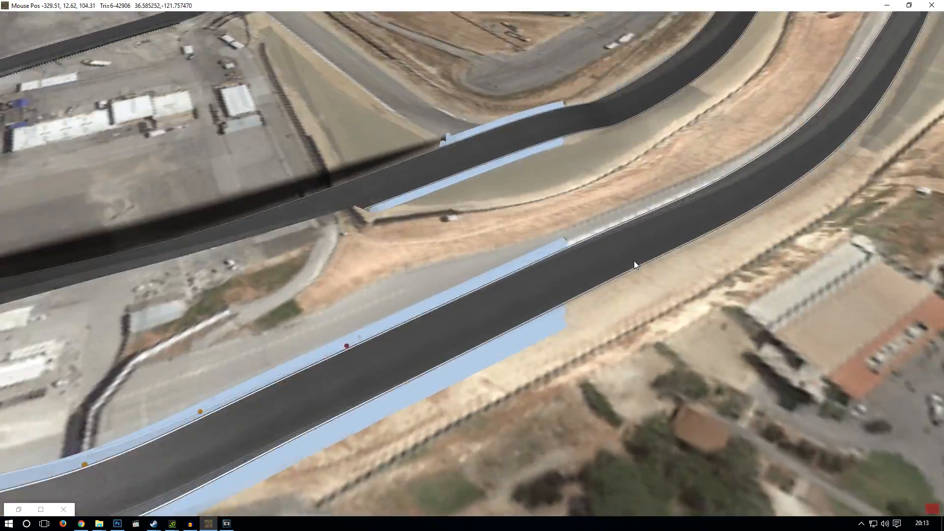
right_drag(566, 256, 462, 248)
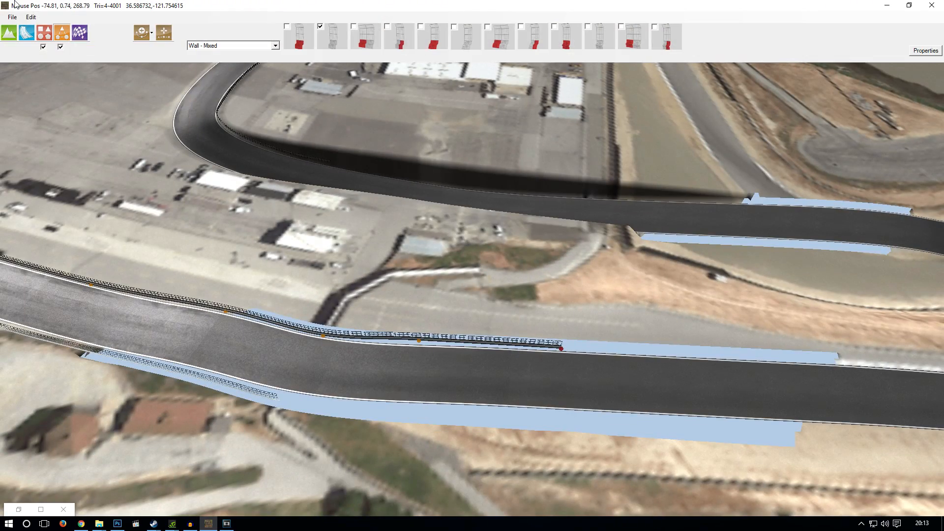
Examine the pit-side mesh-topped wall from track level, including its gap to the track edge through the curve.
click(153, 33)
click(172, 51)
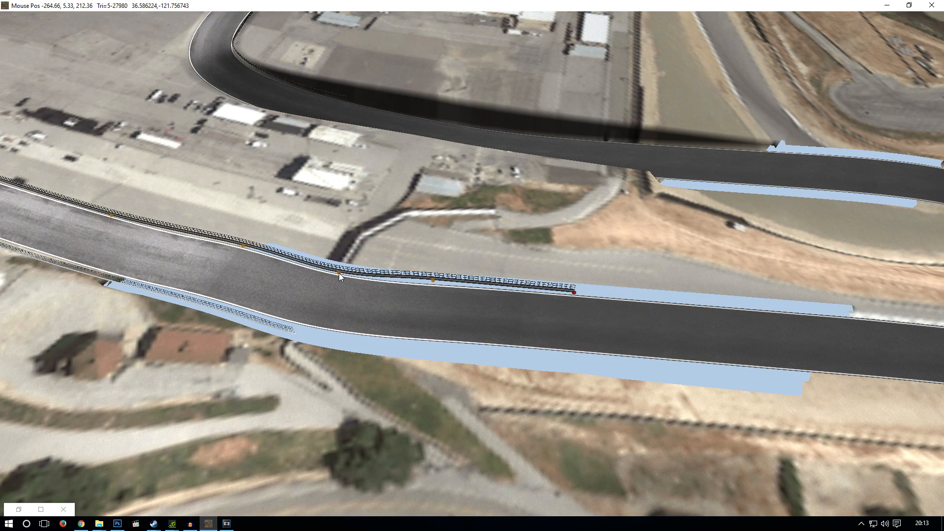
click(338, 272)
right_drag(338, 272, 611, 149)
key(w)
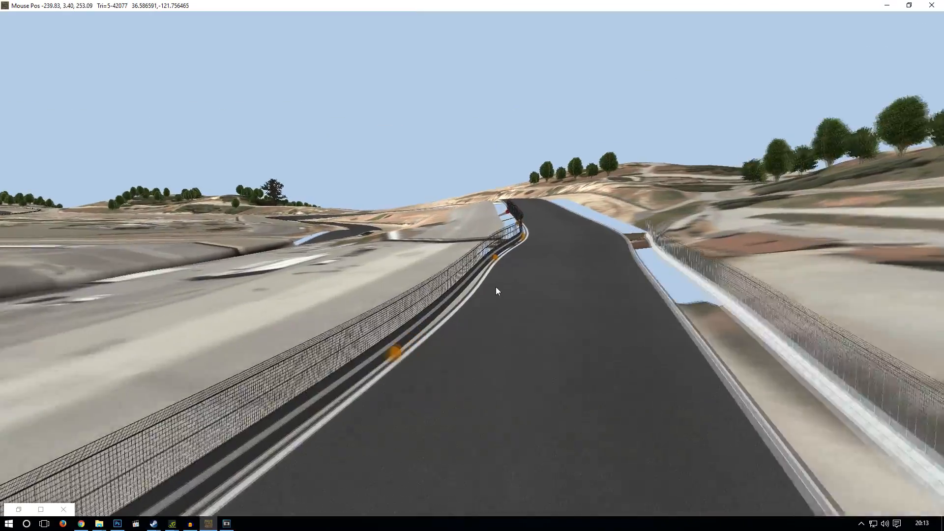
scroll(553, 237, up, 6)
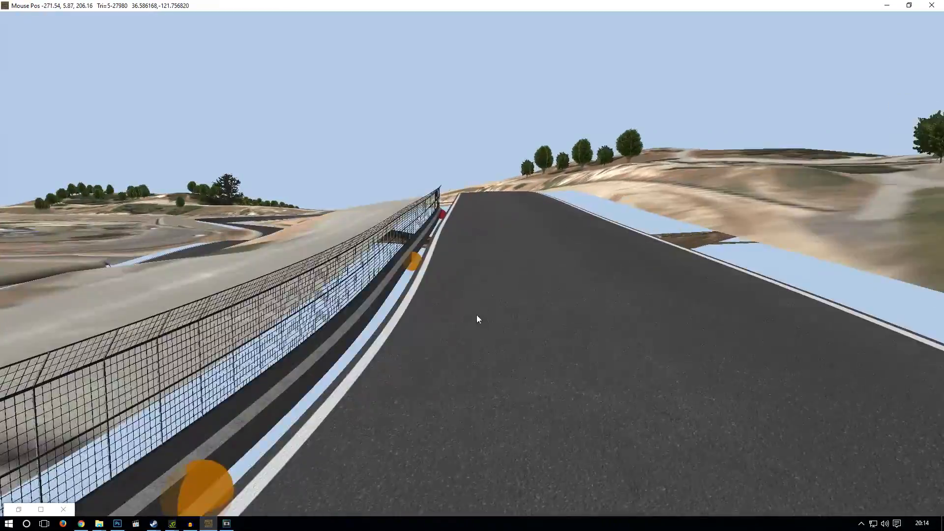
right_drag(477, 314, 579, 299)
scroll(580, 299, down, 3)
scroll(576, 290, up, 2)
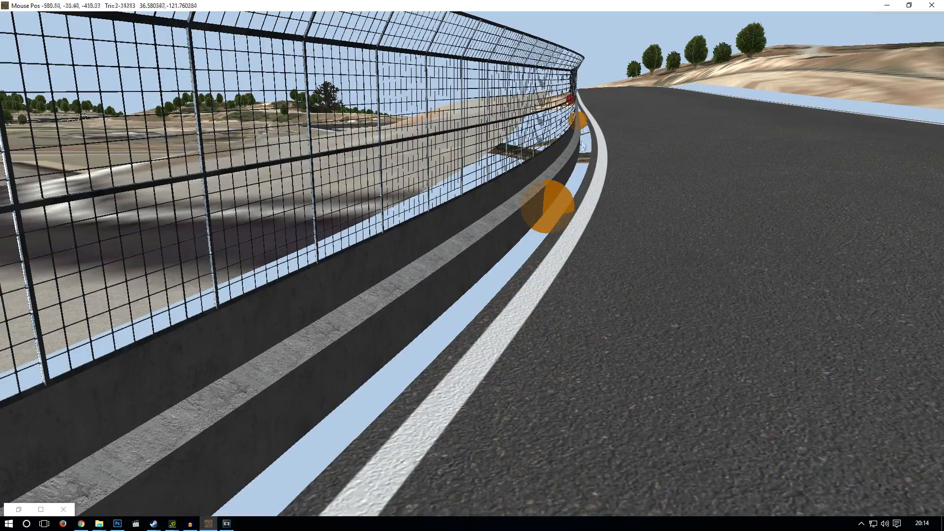
scroll(548, 221, down, 3)
scroll(558, 146, up, 3)
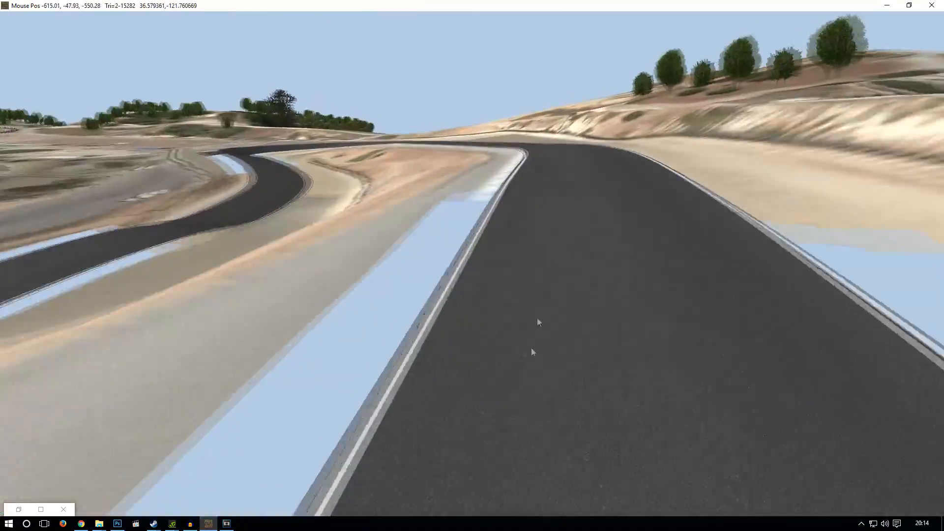
Survey the track beyond the wall and around the infield lake up to the bend beside the footbridge.
scroll(542, 285, down, 2)
scroll(411, 250, up, 3)
right_drag(449, 355, 403, 397)
scroll(469, 424, up, 3)
right_drag(469, 423, 375, 371)
scroll(313, 288, down, 2)
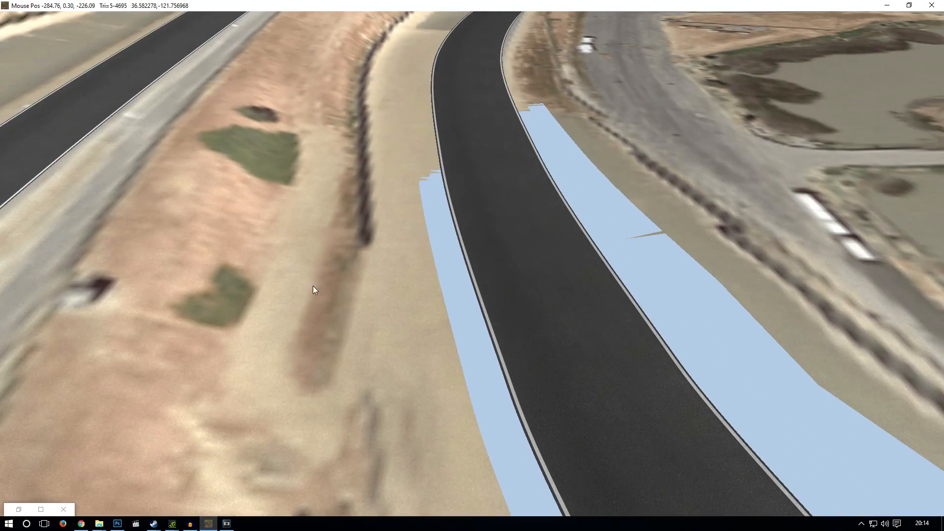
scroll(342, 242, down, 3)
scroll(342, 243, down, 3)
right_drag(360, 244, 443, 162)
scroll(341, 354, down, 1)
scroll(339, 344, up, 1)
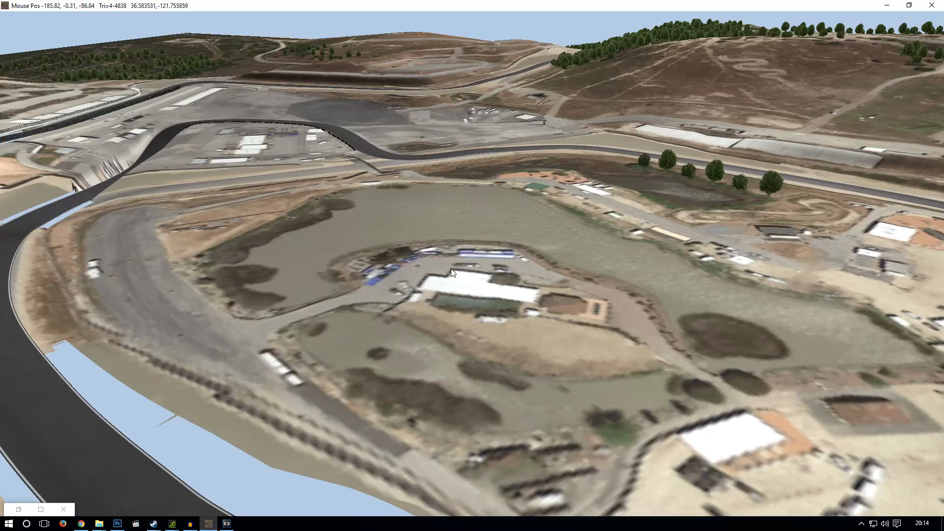
middle_drag(314, 153, 356, 370)
right_drag(356, 369, 231, 245)
middle_drag(230, 241, 935, 12)
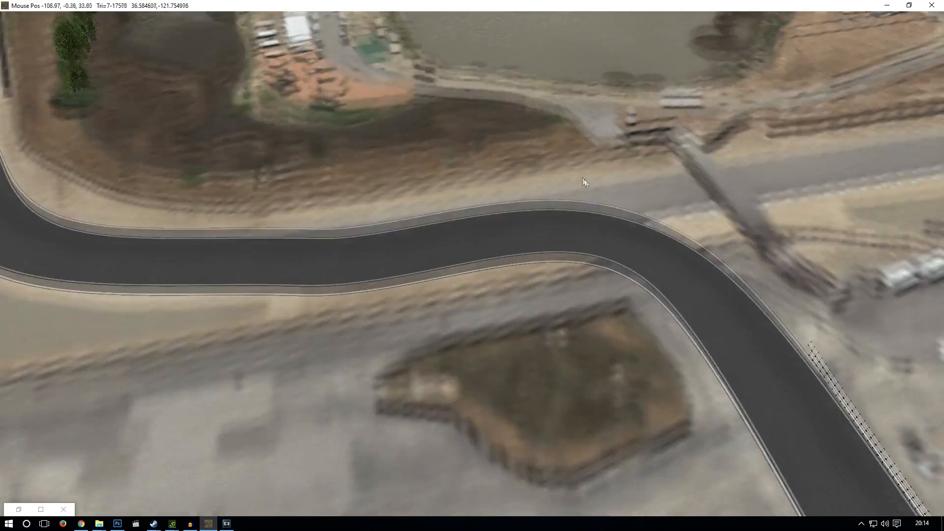
Lay a curved red-and-yellow rumble strip along the inside edge of the bend near the footbridge.
middle_drag(584, 179, 487, 79)
click(190, 45)
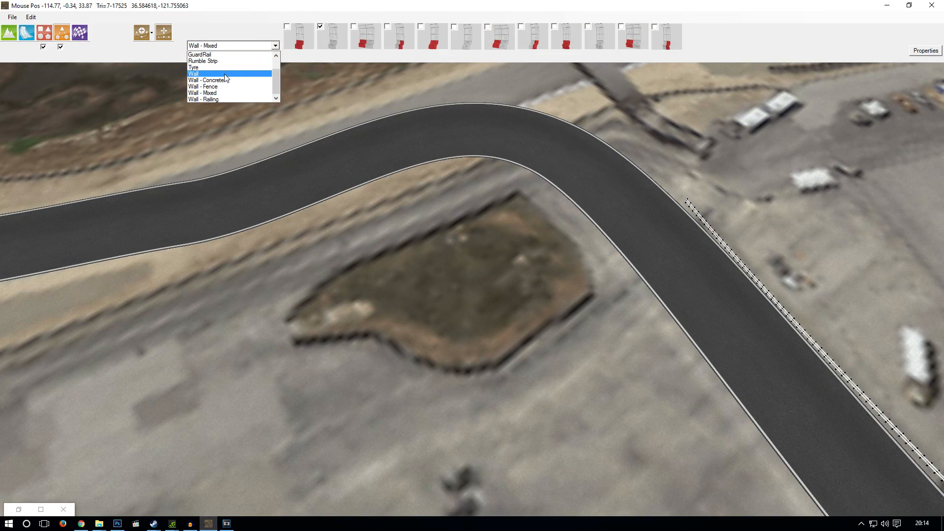
click(217, 61)
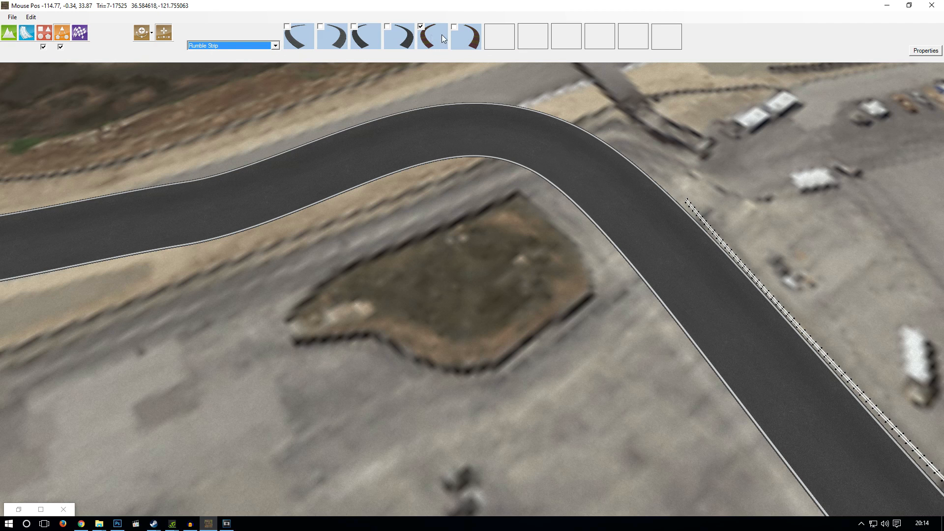
click(153, 34)
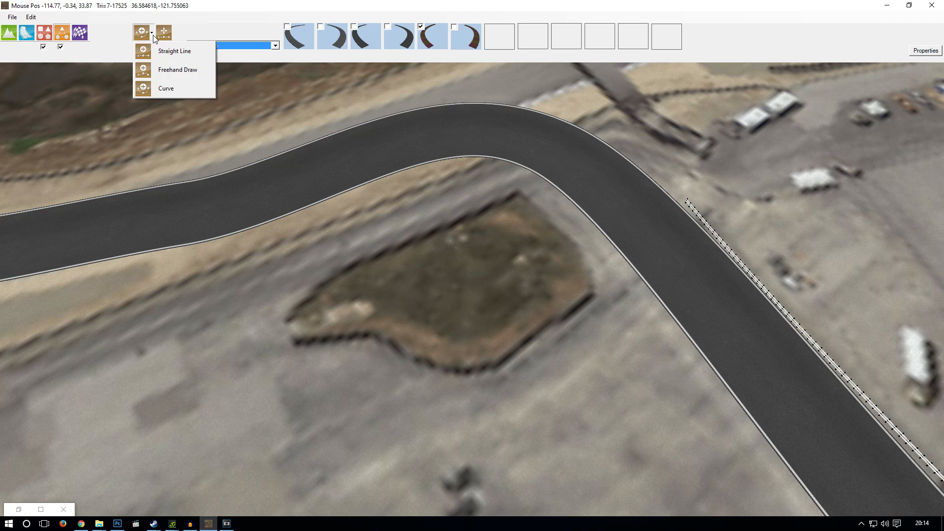
click(161, 87)
click(406, 172)
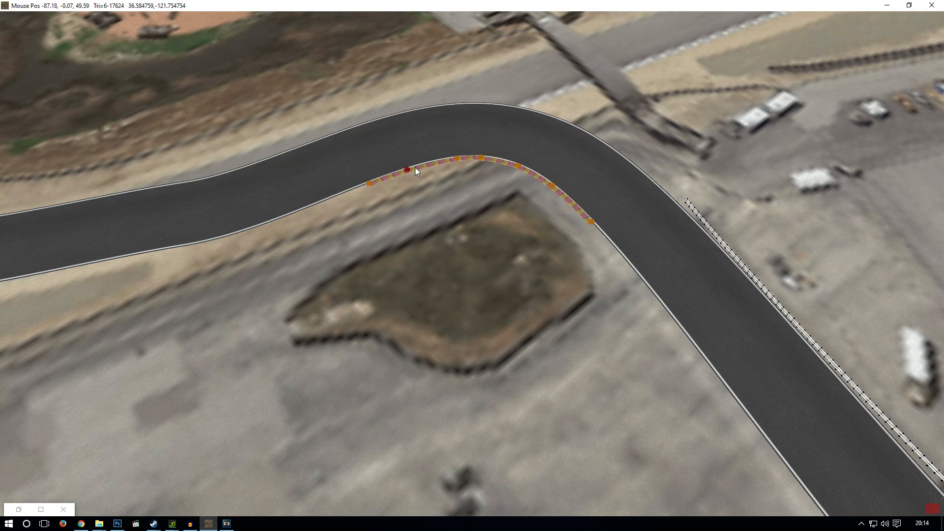
Examine the red-and-yellow rumble strip from above and from track level for its fit along the white line.
middle_drag(473, 131, 629, 155)
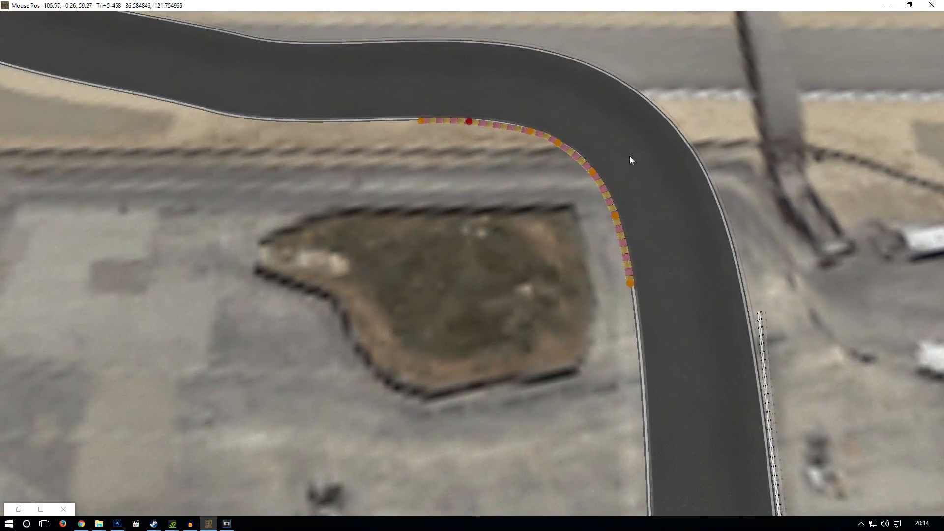
scroll(632, 126, up, 3)
middle_drag(533, 138, 432, 231)
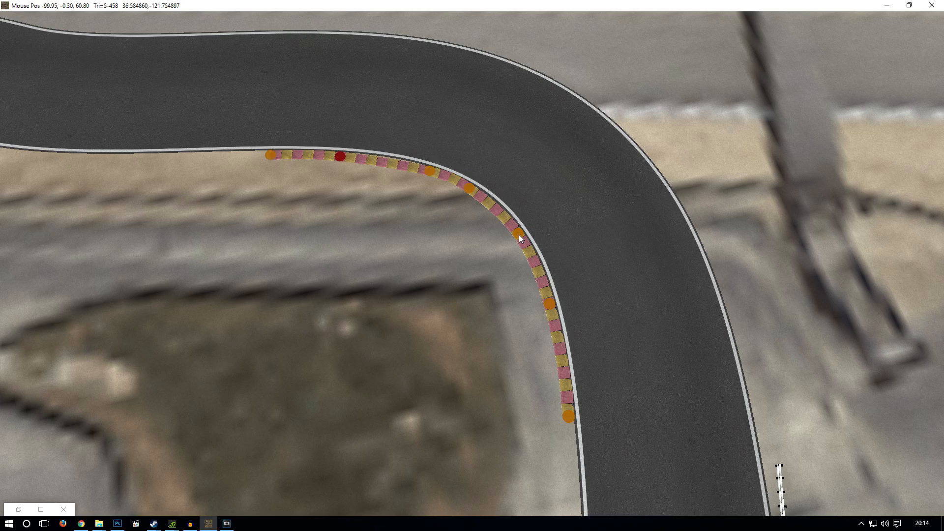
middle_drag(545, 236, 426, 214)
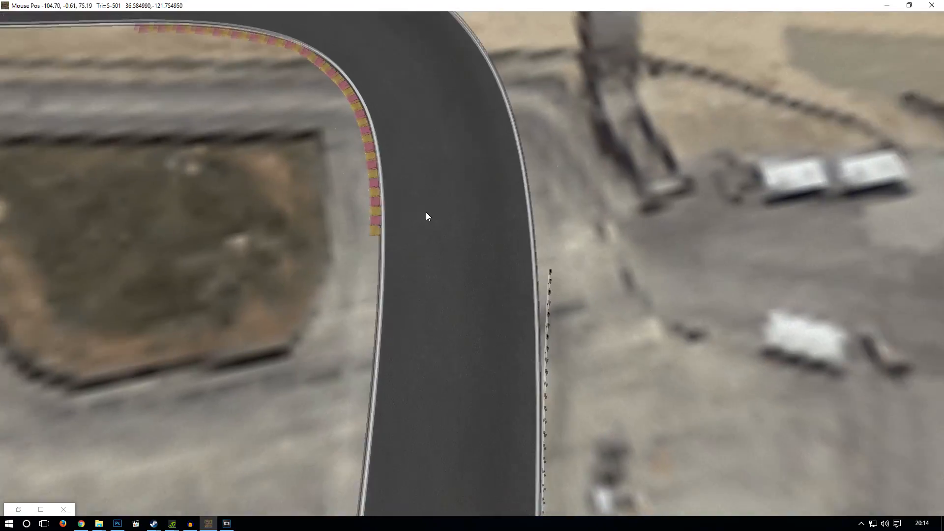
scroll(523, 279, up, 3)
scroll(523, 279, up, 3)
middle_drag(523, 279, 472, 199)
scroll(472, 199, up, 4)
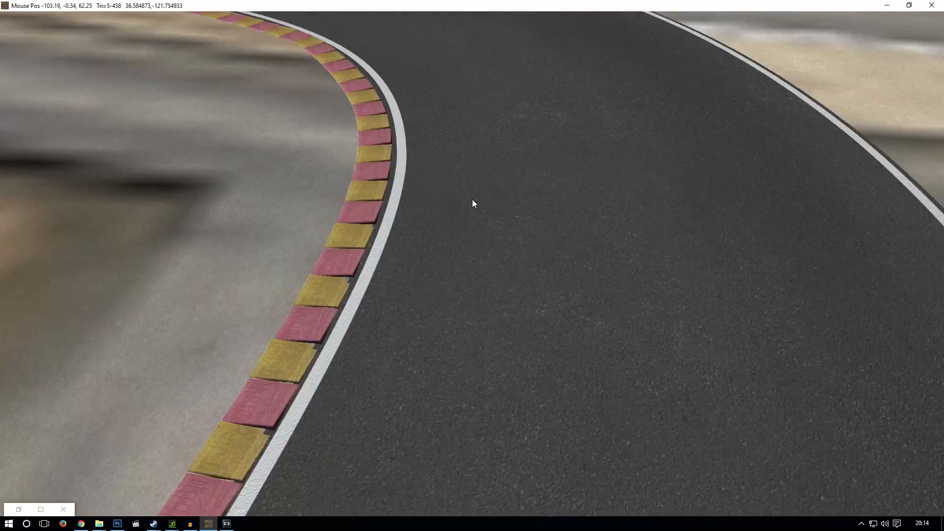
scroll(472, 199, up, 4)
middle_drag(472, 200, 259, 209)
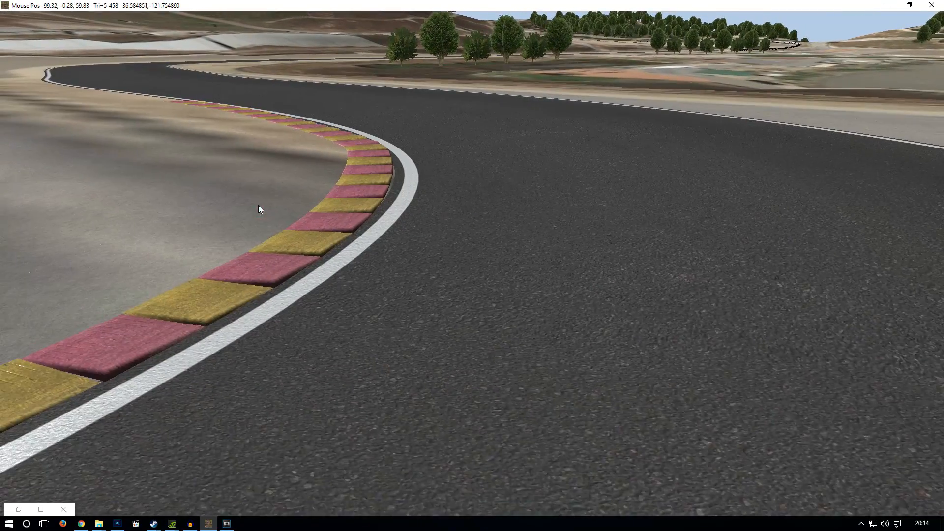
Start a curved string of plain black tyres near the end of the wall, along the bend's outer edge.
mouse_move(222, 6)
click(276, 46)
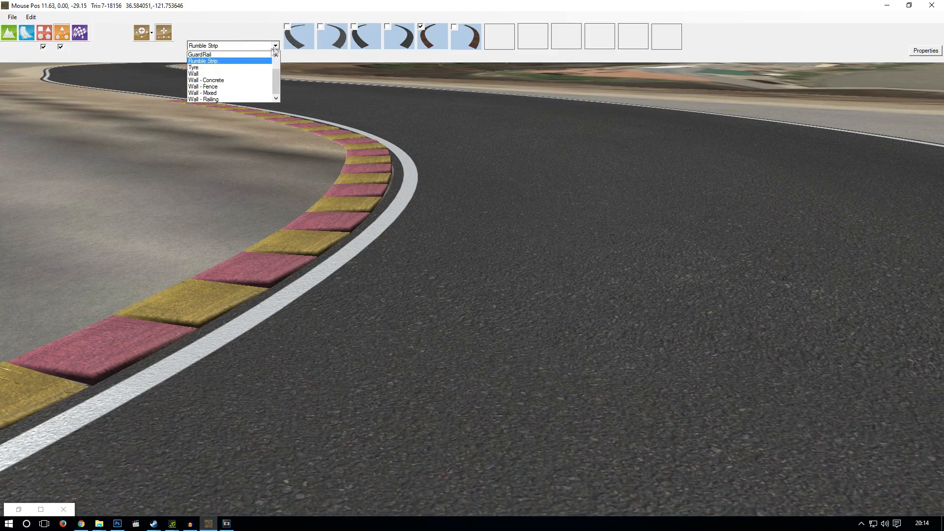
click(231, 69)
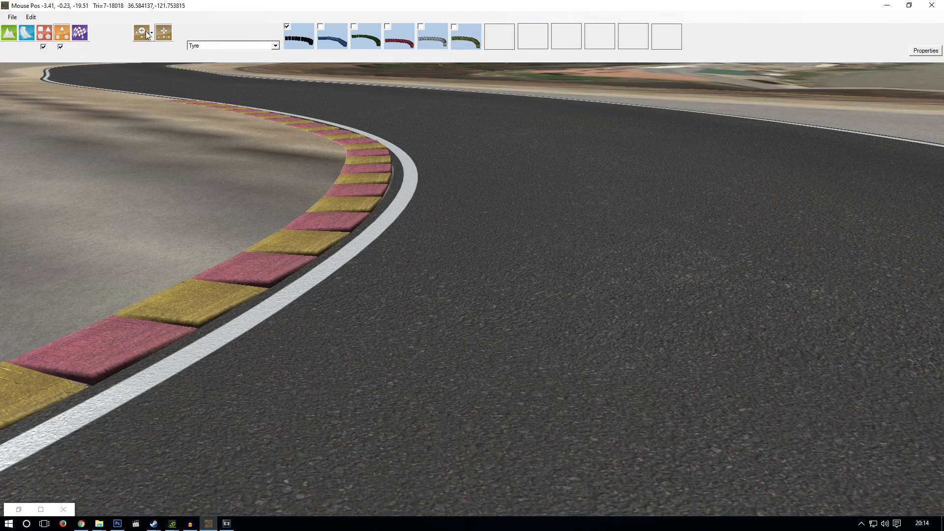
click(152, 33)
click(170, 90)
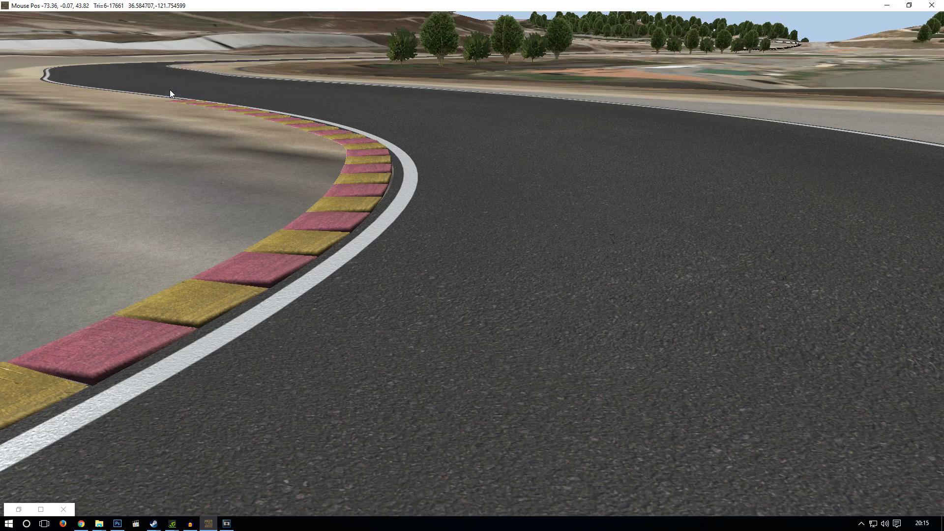
scroll(338, 122, down, 4)
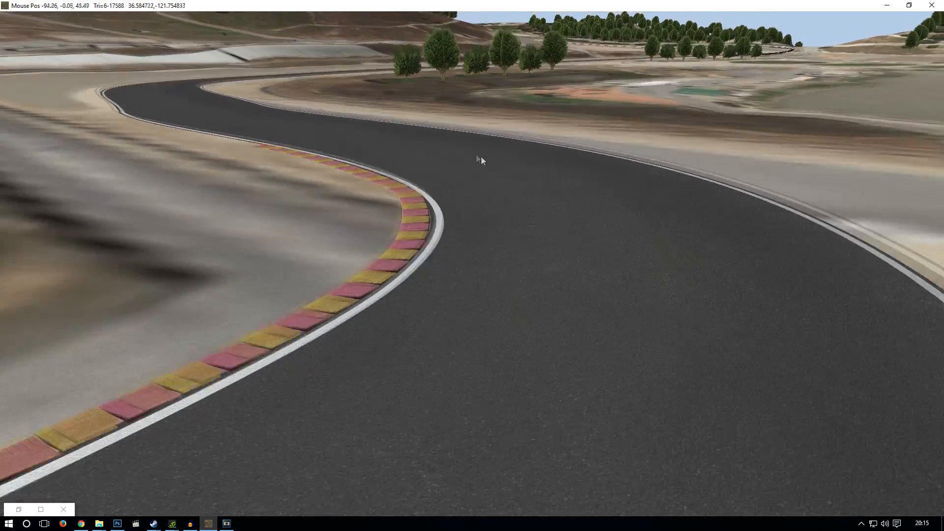
middle_drag(481, 157, 631, 167)
middle_drag(203, 481, 146, 455)
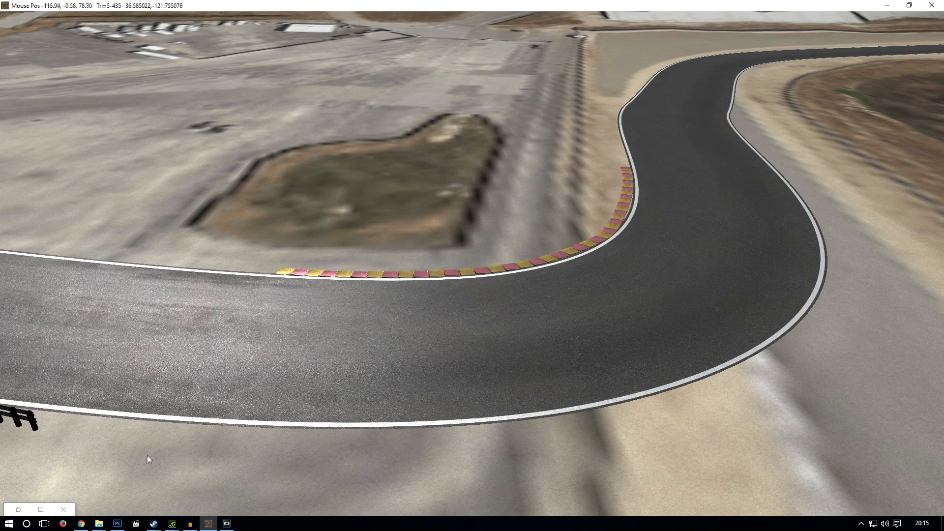
click(229, 441)
click(417, 443)
click(560, 426)
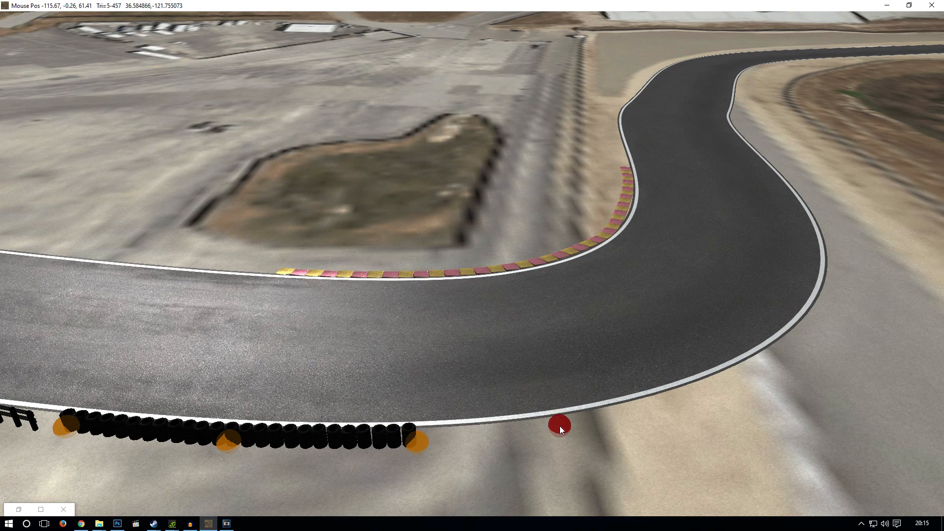
Extend the tyre barrier around the outside of the bend and along the track towards the following curve.
click(757, 383)
click(814, 326)
click(844, 262)
click(807, 187)
click(761, 140)
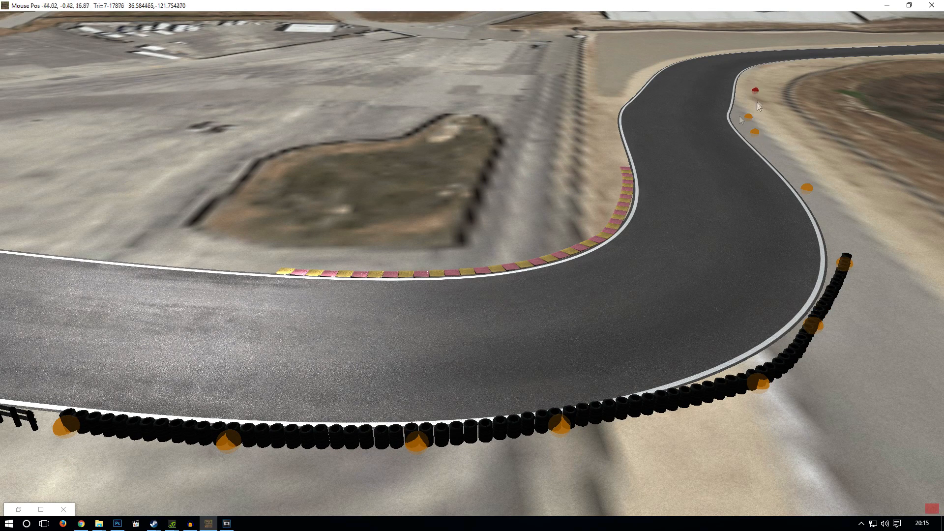
Reposition the tyre barrier's control points farther from the track edge and join its starting end to the existing wall.
mouse_move(162, 34)
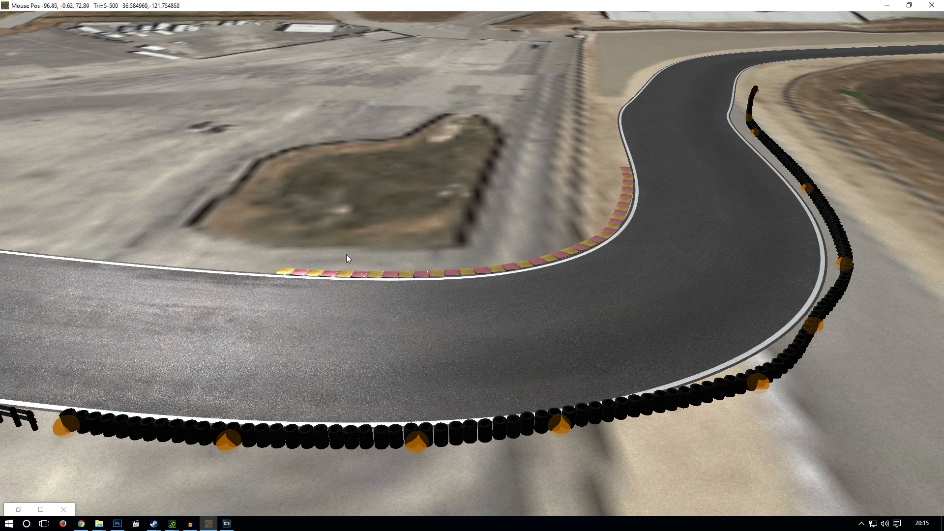
drag(564, 426, 637, 458)
click(192, 442)
click(34, 461)
drag(21, 466, 37, 420)
middle_drag(615, 190, 101, 462)
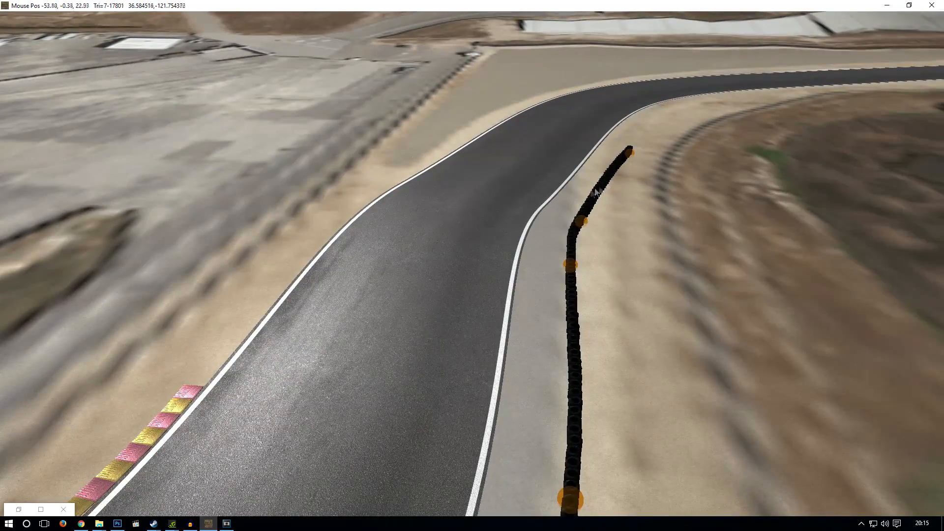
Examine the tyre barrier where it meets the wall and survey the track up to the tight corner after the straight.
right_drag(492, 240, 333, 113)
middle_drag(334, 113, 536, 340)
scroll(211, 99, down, 2)
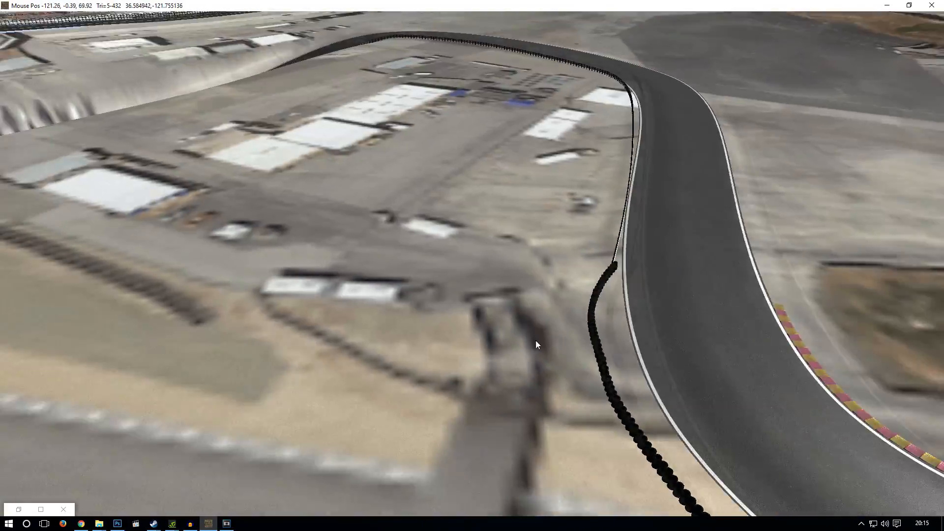
scroll(238, 161, down, 3)
middle_drag(238, 160, 628, 425)
scroll(202, 238, down, 3)
right_drag(201, 237, 239, 254)
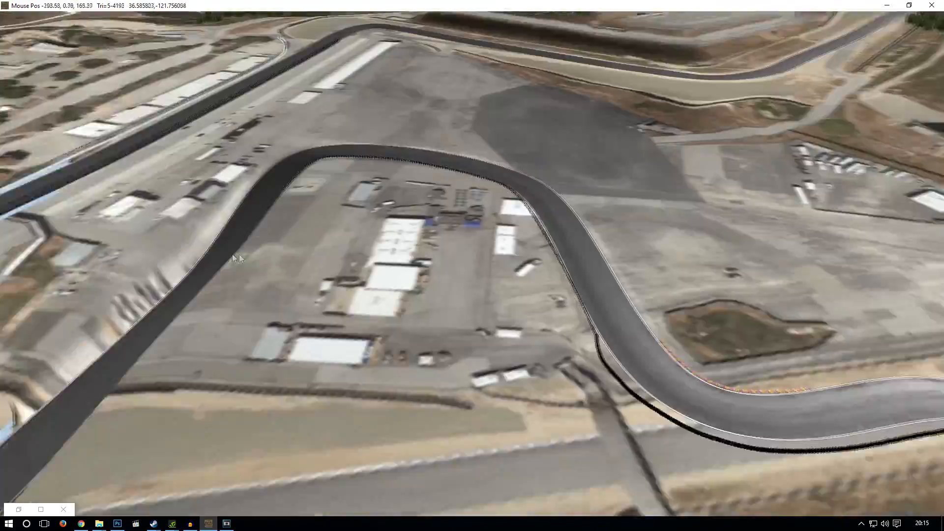
scroll(239, 254, down, 3)
middle_drag(138, 239, 350, 92)
middle_drag(307, 182, 292, 360)
middle_drag(362, 98, 304, 433)
right_drag(304, 433, 193, 385)
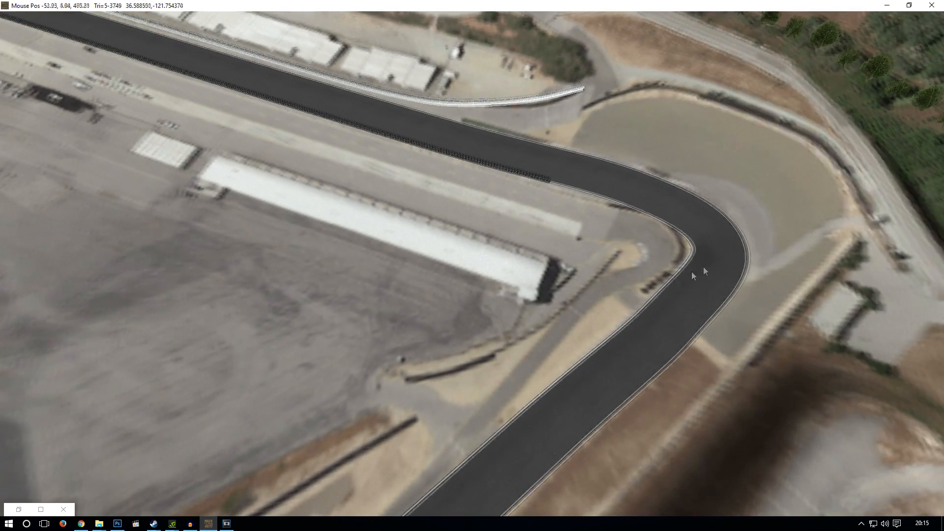
Shift the track node at the tight corner slightly towards the inside of the bend and adjust its camber.
mouse_move(66, 5)
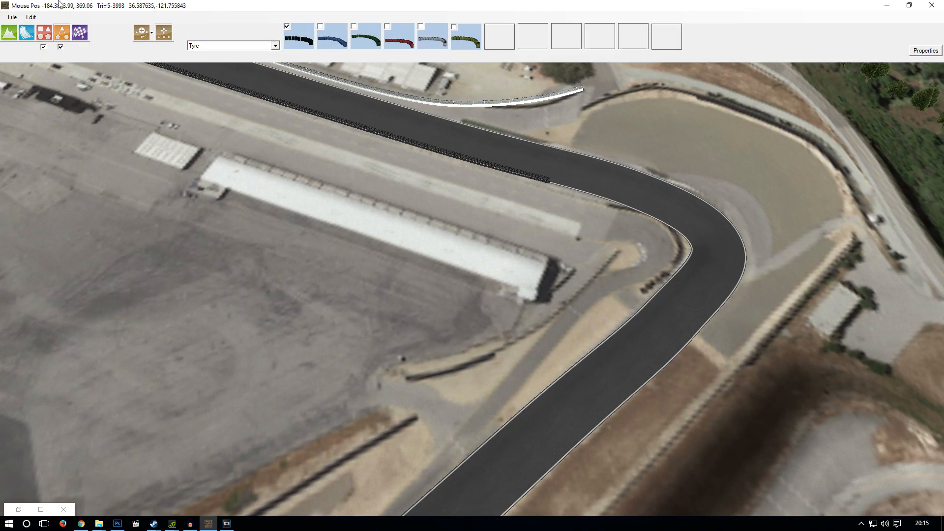
click(26, 35)
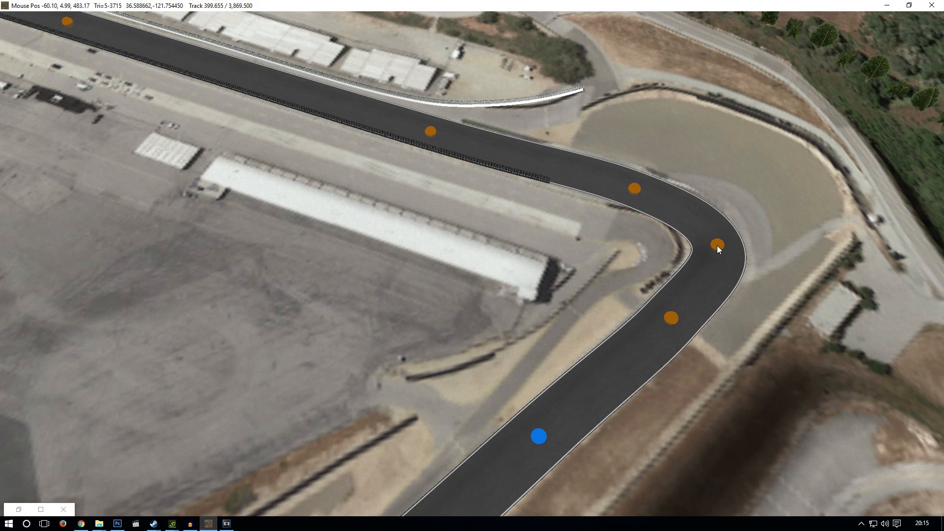
drag(717, 245, 710, 243)
mouse_move(244, 39)
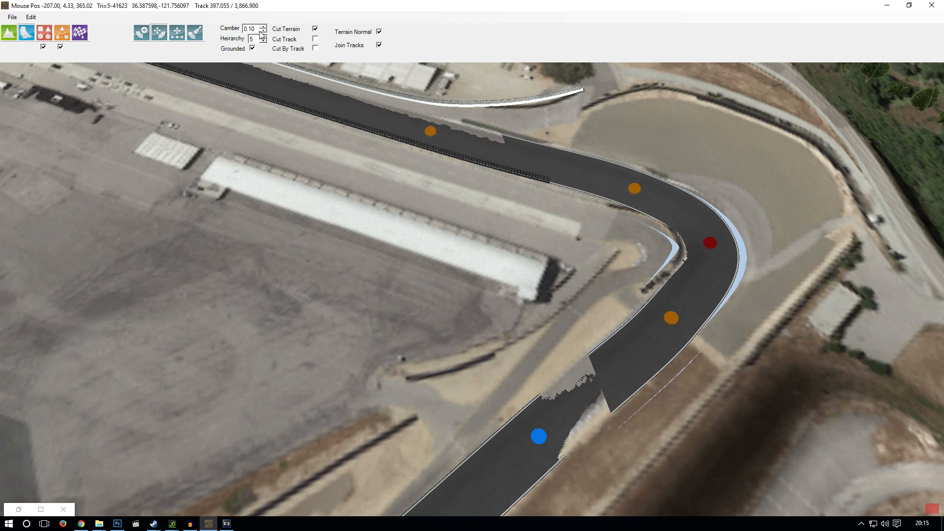
click(263, 28)
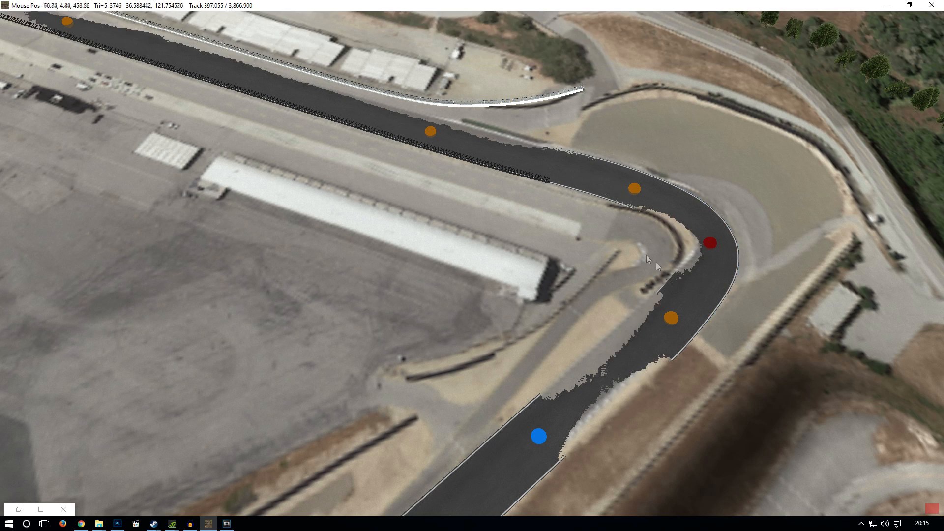
right_drag(541, 261, 517, 255)
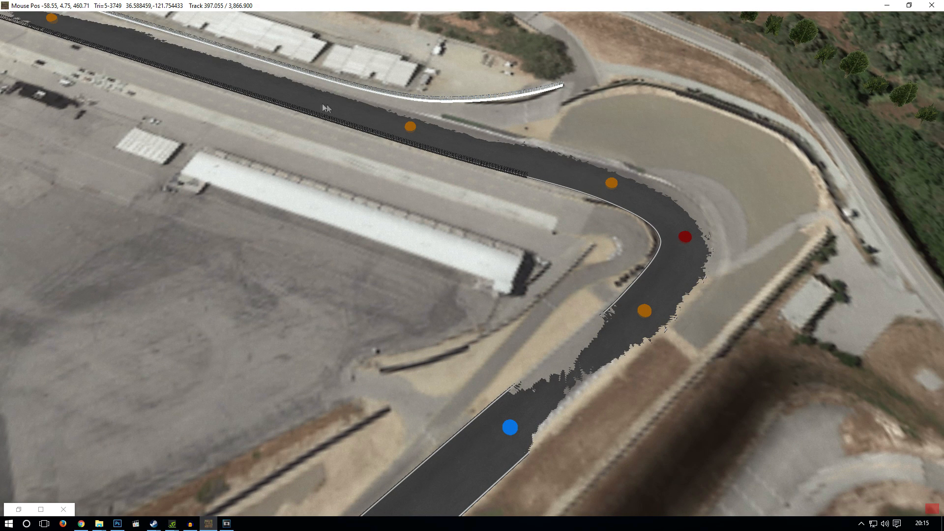
right_drag(312, 102, 224, 99)
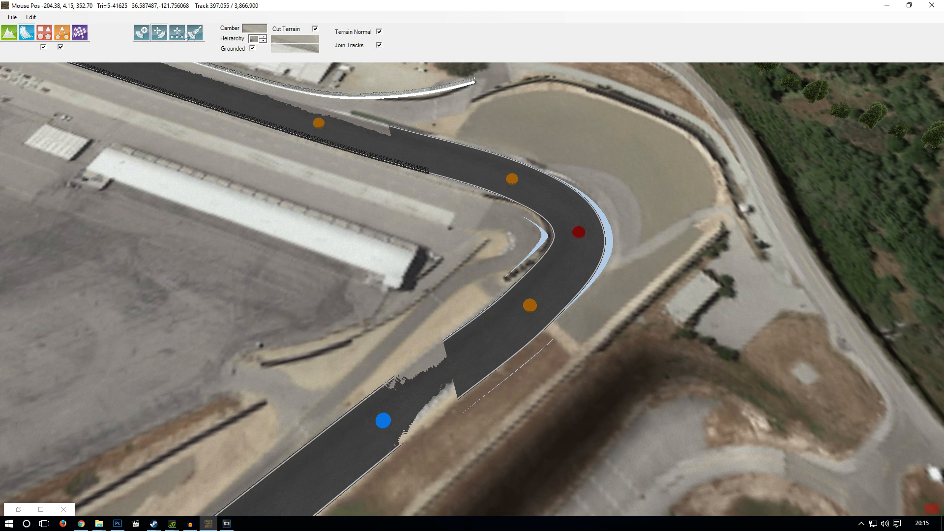
Start a new track for the pit lane at the main track's edge before the tight corner and route it around the inside of the bend.
click(143, 33)
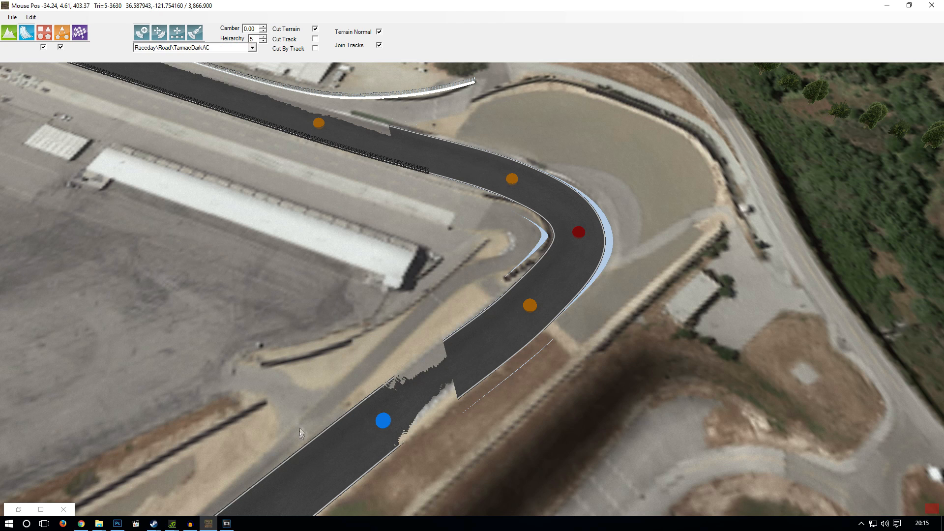
click(272, 471)
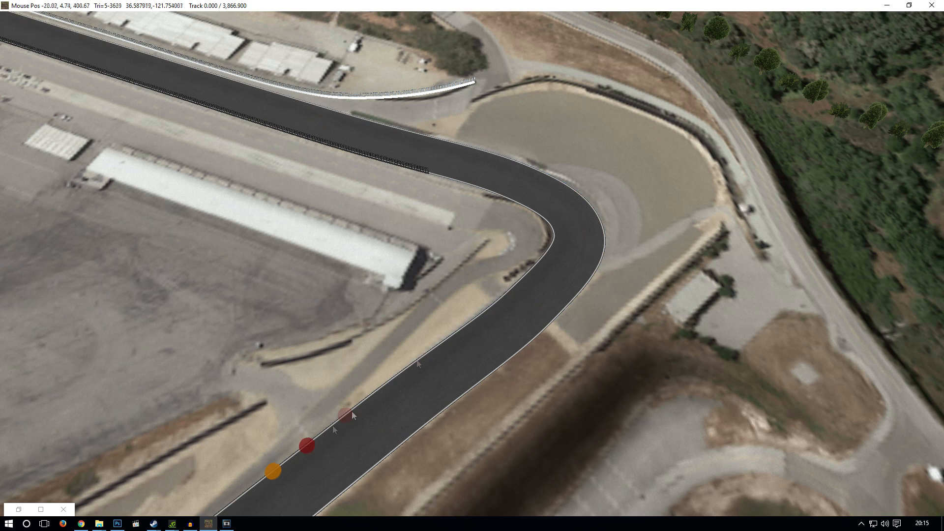
click(408, 332)
click(494, 266)
click(515, 234)
click(479, 206)
middle_drag(424, 199, 214, 129)
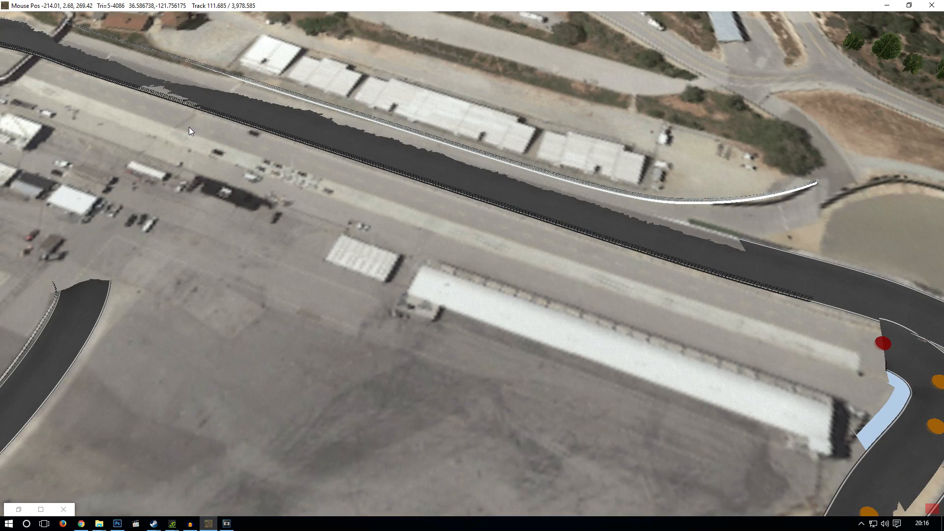
Extend the pit lane along the inner side of the main straight, past the pit buildings and the bridge.
click(190, 127)
middle_drag(314, 160, 452, 211)
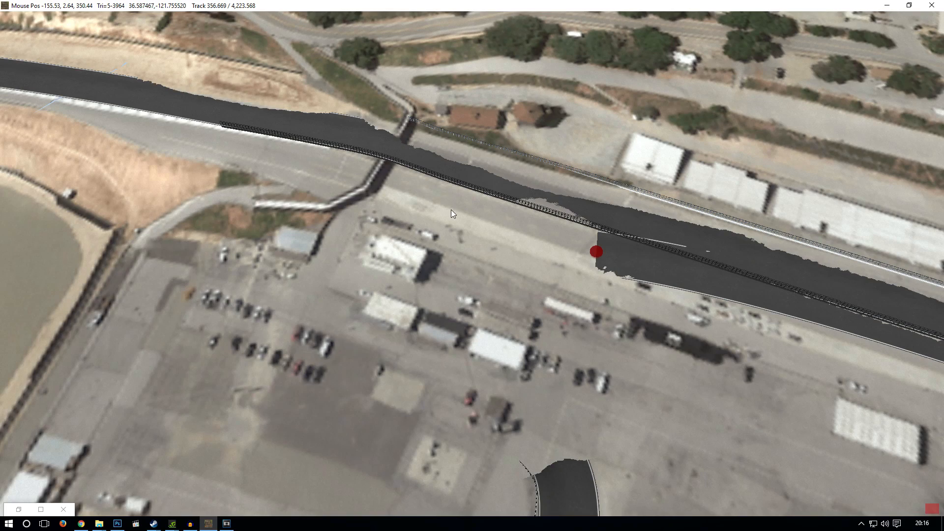
click(285, 157)
middle_drag(306, 164, 442, 211)
middle_drag(138, 160, 279, 158)
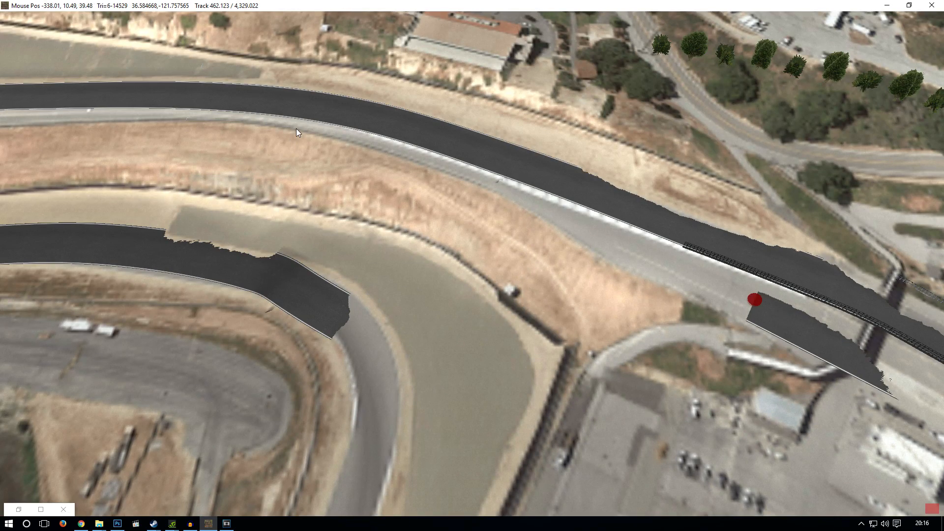
Add the pit lane's final node beyond the bridge and move it onto the main track.
right_drag(293, 128, 182, 68)
mouse_move(68, 64)
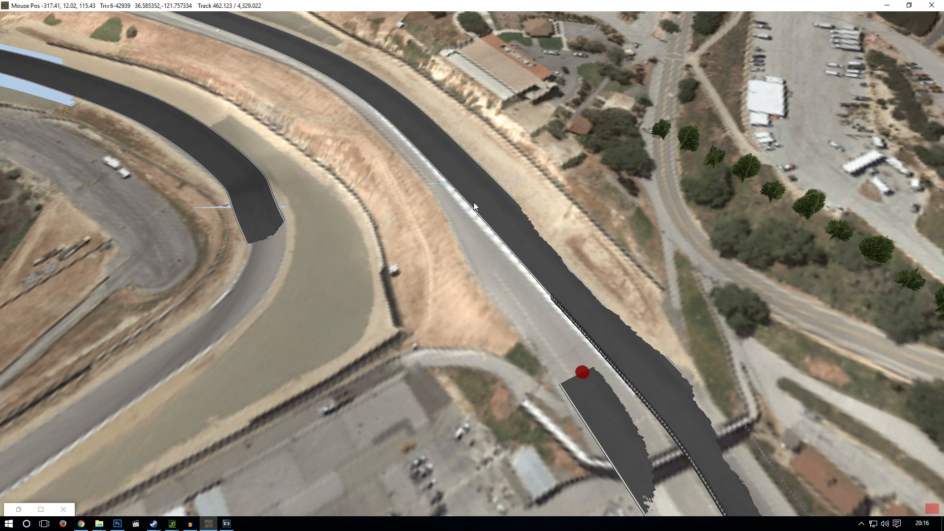
click(474, 204)
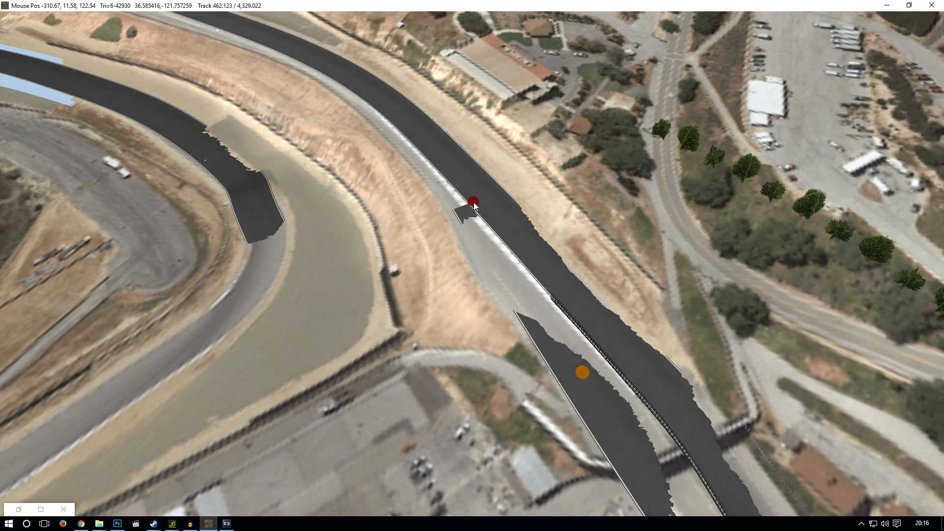
drag(458, 189, 454, 160)
middle_drag(450, 239, 339, 129)
scroll(359, 209, down, 1)
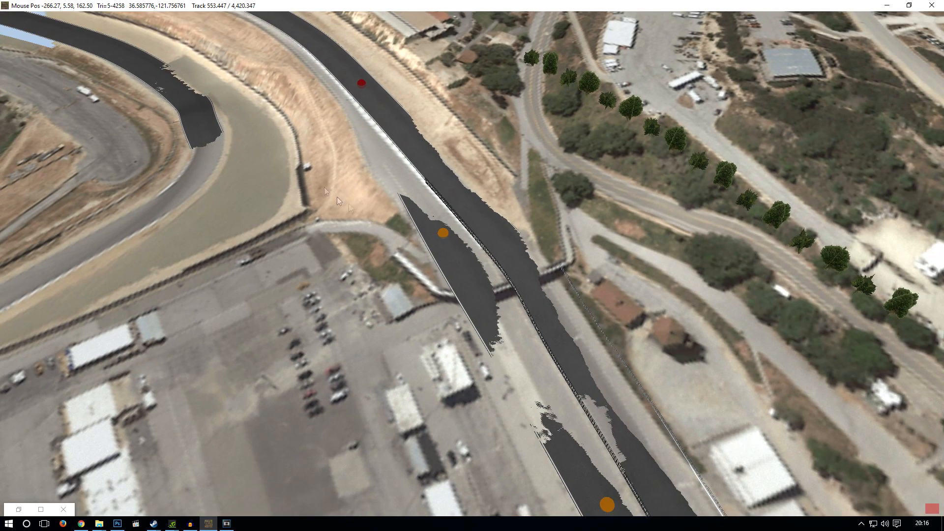
Narrow the pit lane's cross-section where it joins the main track beyond the bridge, and save the track.
mouse_move(115, 25)
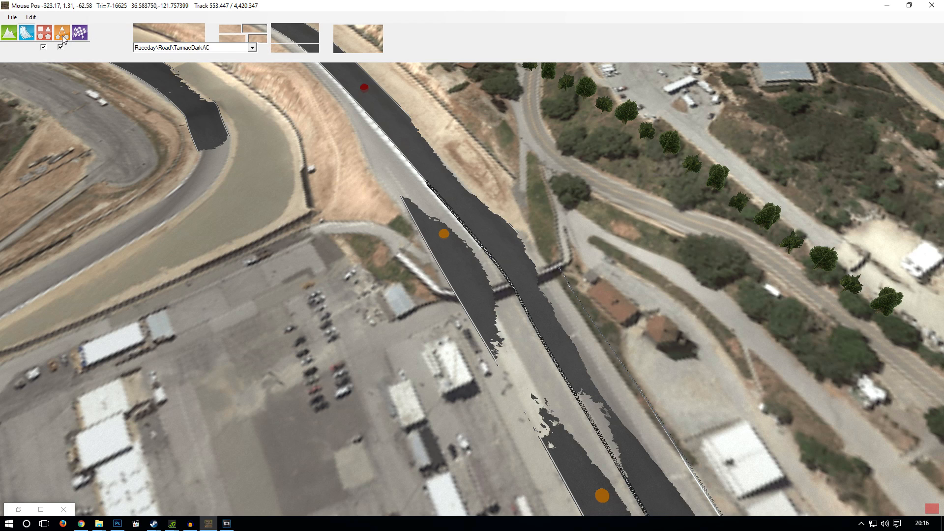
click(24, 31)
click(178, 34)
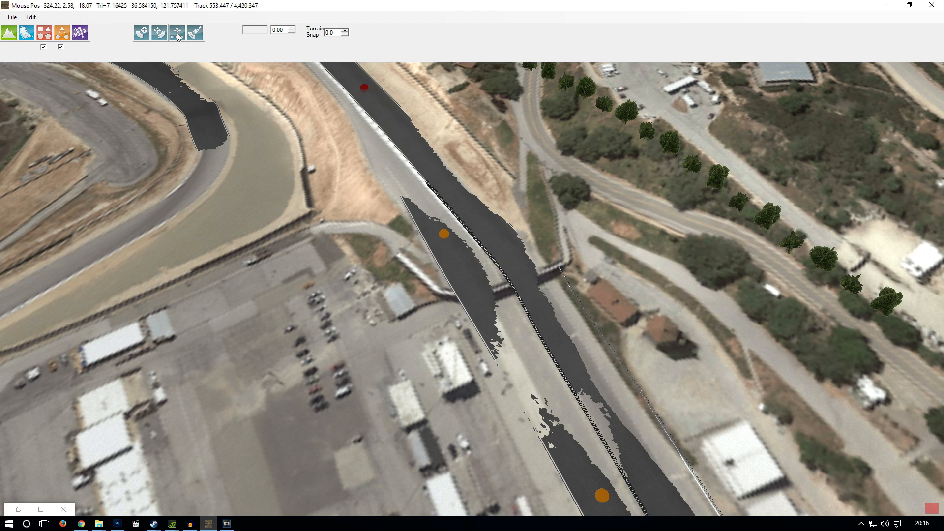
right_drag(368, 202, 548, 247)
right_drag(378, 492, 421, 317)
right_drag(436, 354, 487, 29)
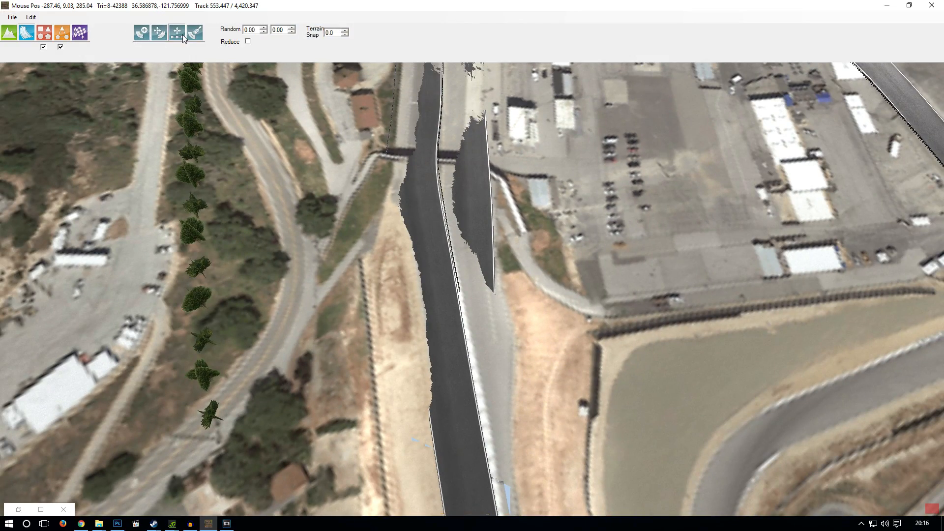
middle_drag(476, 209, 455, 132)
scroll(481, 244, up, 1)
scroll(481, 244, up, 3)
middle_drag(441, 267, 467, 173)
scroll(467, 185, up, 3)
scroll(477, 265, down, 3)
scroll(470, 289, up, 2)
middle_drag(487, 315, 473, 211)
scroll(473, 211, up, 3)
click(394, 305)
drag(597, 317, 573, 317)
drag(276, 300, 361, 297)
middle_drag(480, 307, 456, 191)
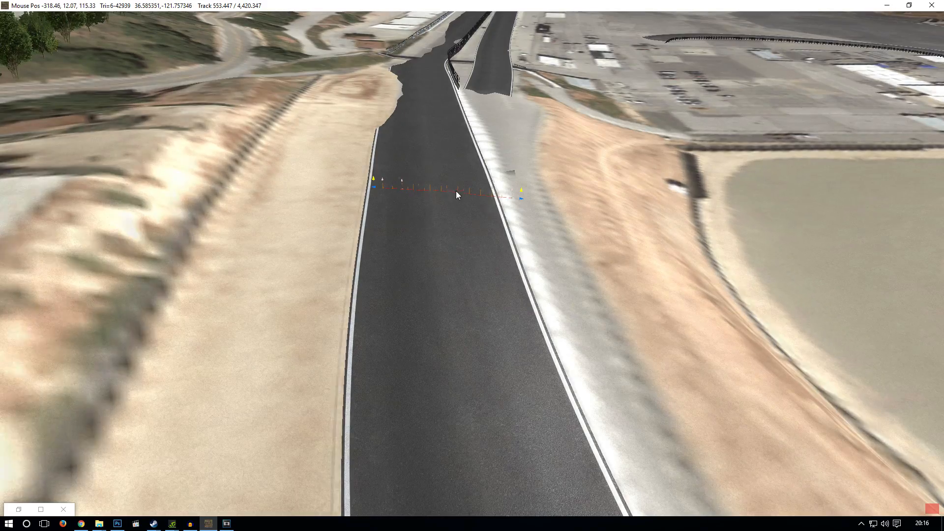
scroll(456, 191, up, 2)
scroll(453, 237, down, 3)
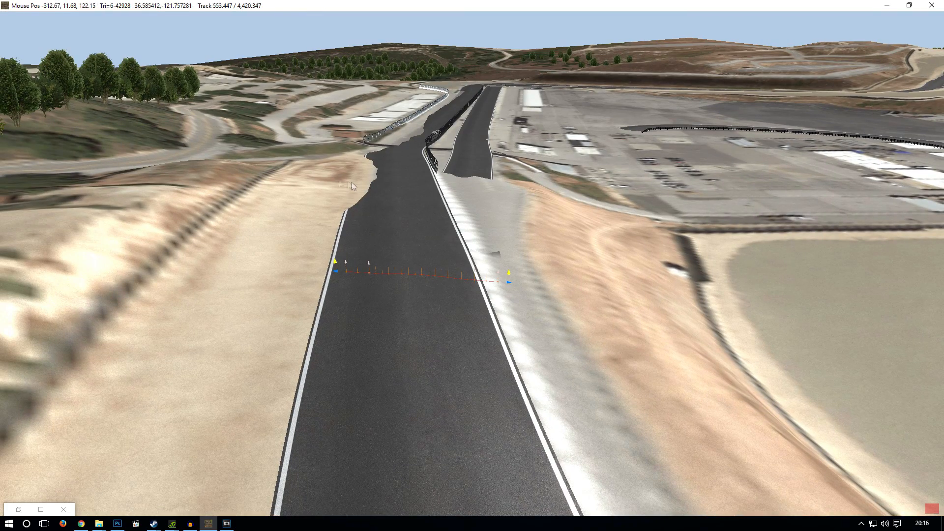
click(11, 17)
click(28, 65)
Narrow the pit lane's cross-section from both sides at its starting end before the tight corner.
middle_drag(462, 167, 468, 355)
right_drag(468, 355, 458, 208)
drag(424, 220, 449, 219)
drag(644, 226, 601, 220)
Move the pit lane's starting node farther onto the main track.
mouse_move(153, 7)
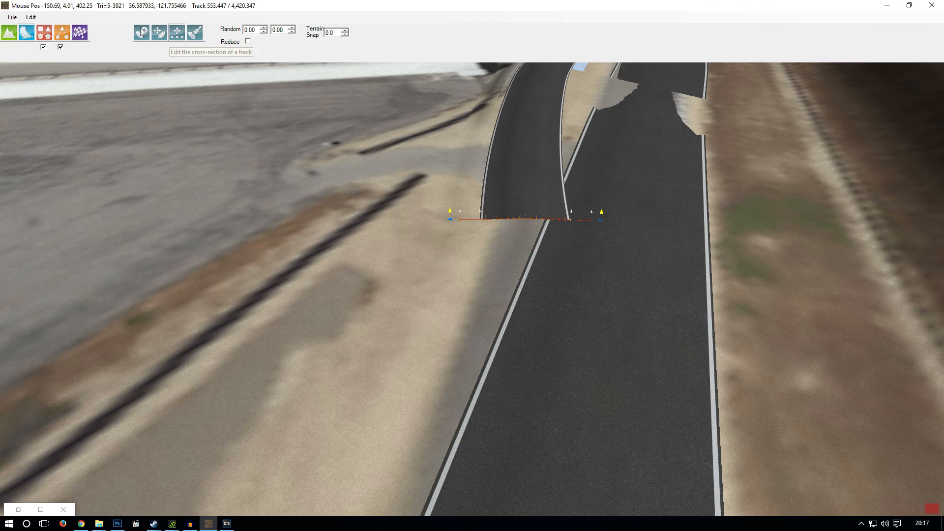
click(159, 32)
drag(548, 221, 607, 232)
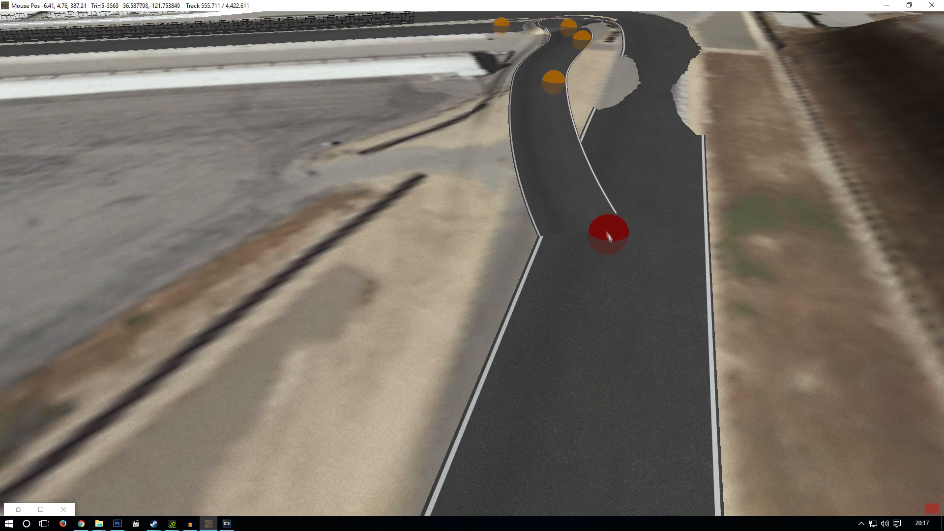
Reposition the pit lane's nodes on the approach to and around the tight corner.
key(w)
key(d)
scroll(605, 109, down, 1)
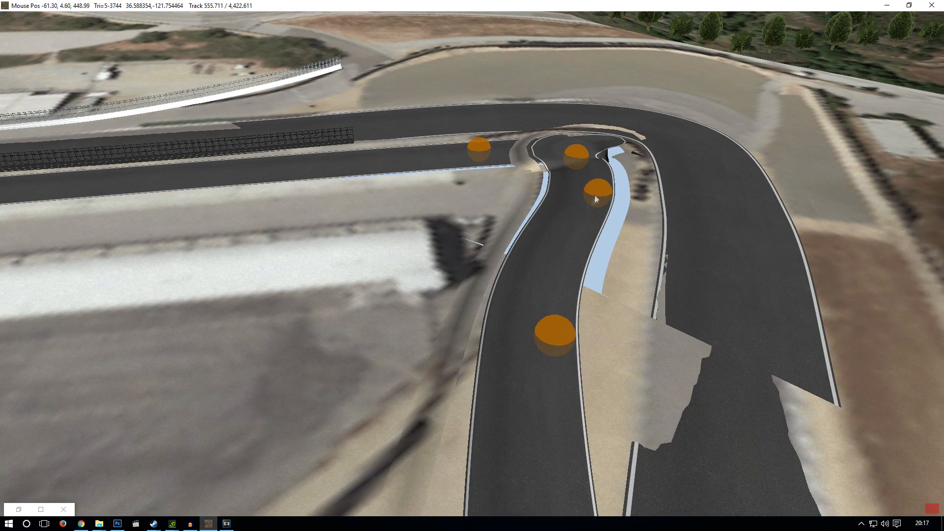
drag(594, 195, 602, 204)
drag(587, 155, 590, 163)
key(w)
key(d)
drag(537, 320, 524, 397)
Delete the two closely spaced pit lane nodes in the tight corner to smooth the bend.
key(Delete)
key(s)
key(a)
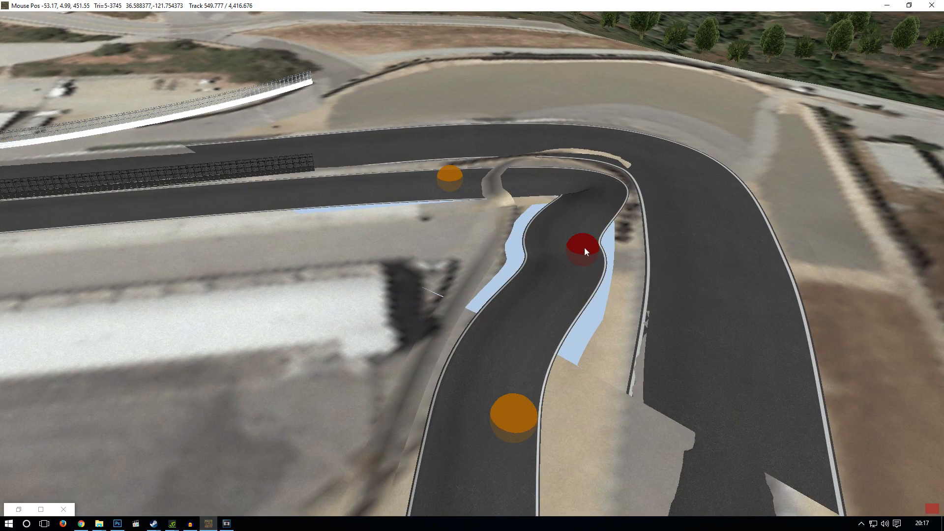
key(Delete)
key(w)
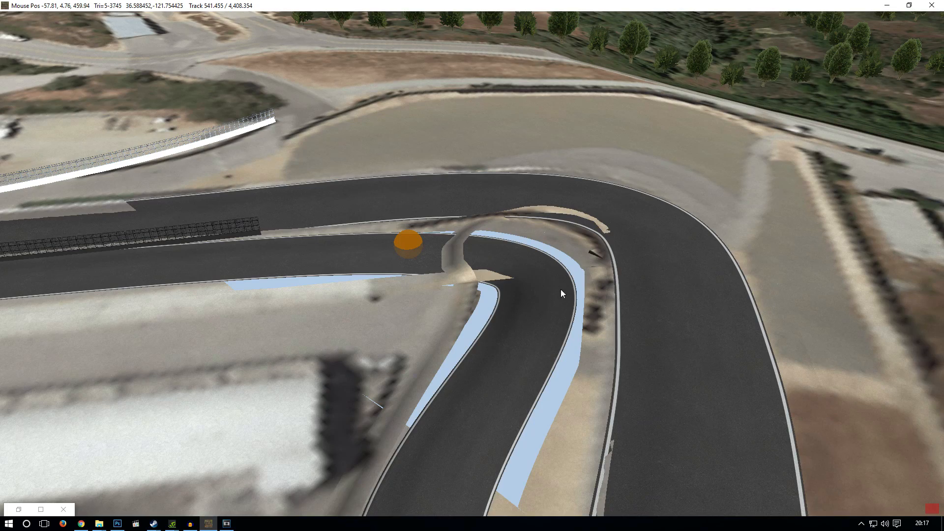
key(w)
key(d)
mouse_move(264, 30)
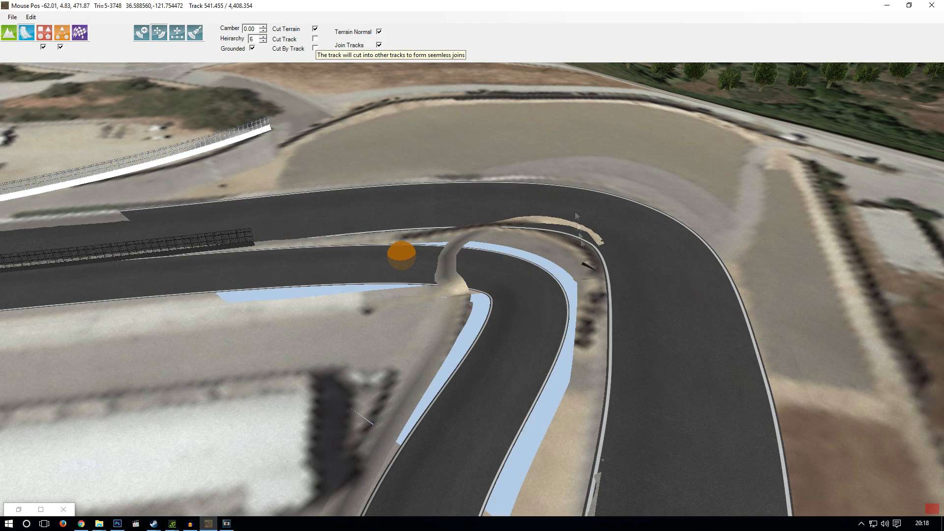
Save the track with the reshaped pit lane.
key(s)
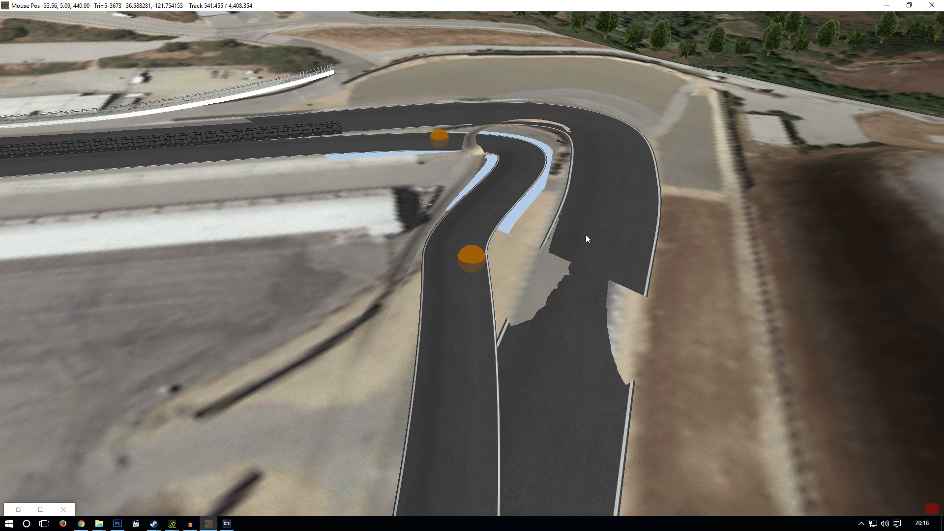
key(s)
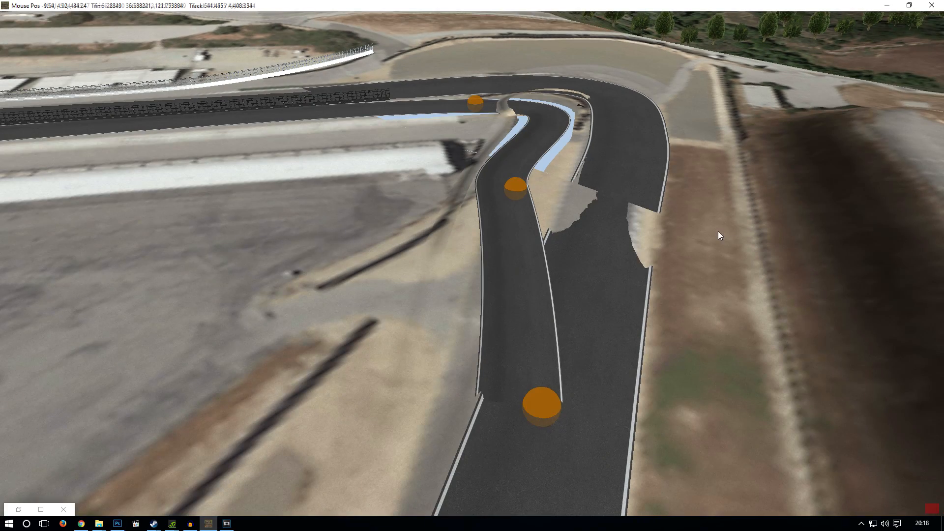
right_drag(718, 231, 465, 199)
middle_drag(465, 198, 420, 170)
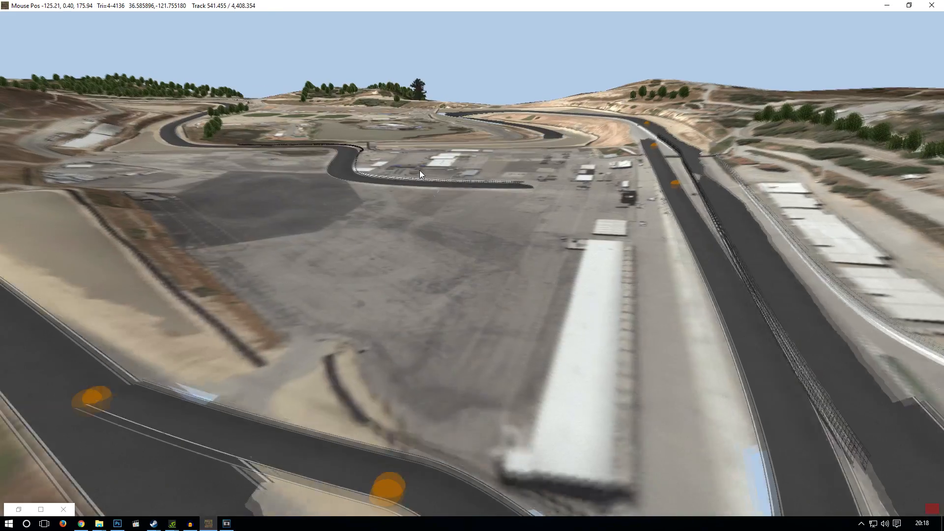
scroll(420, 170, down, 2)
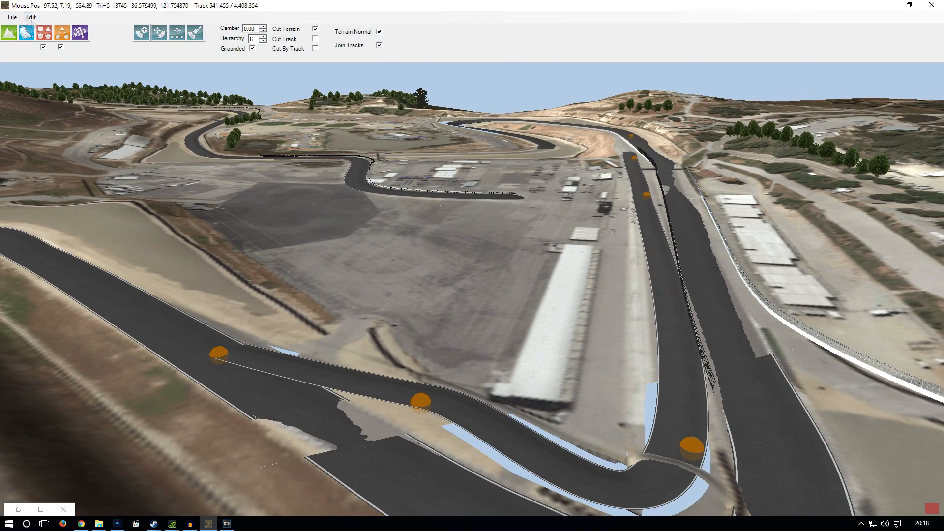
click(11, 16)
click(28, 65)
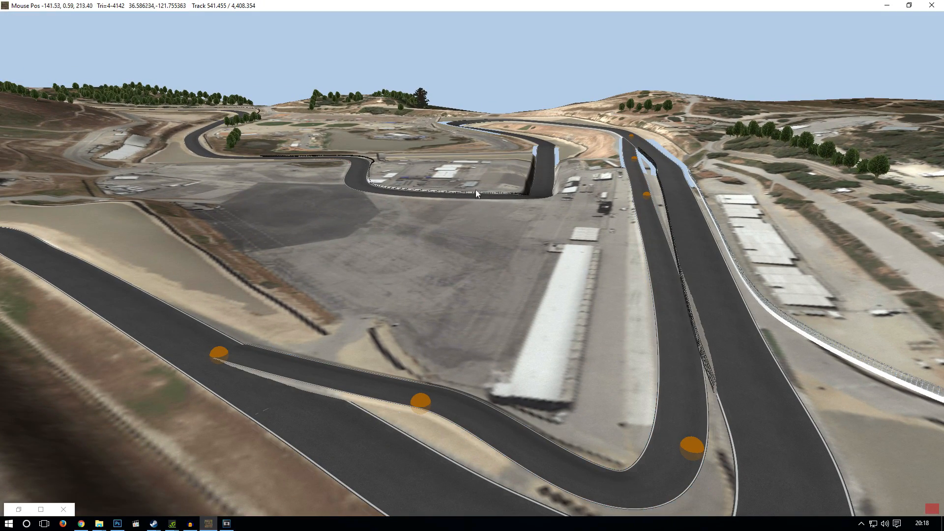
Examine the pit lane and the strip separating it from the main track around the tight corner.
scroll(476, 190, up, 1)
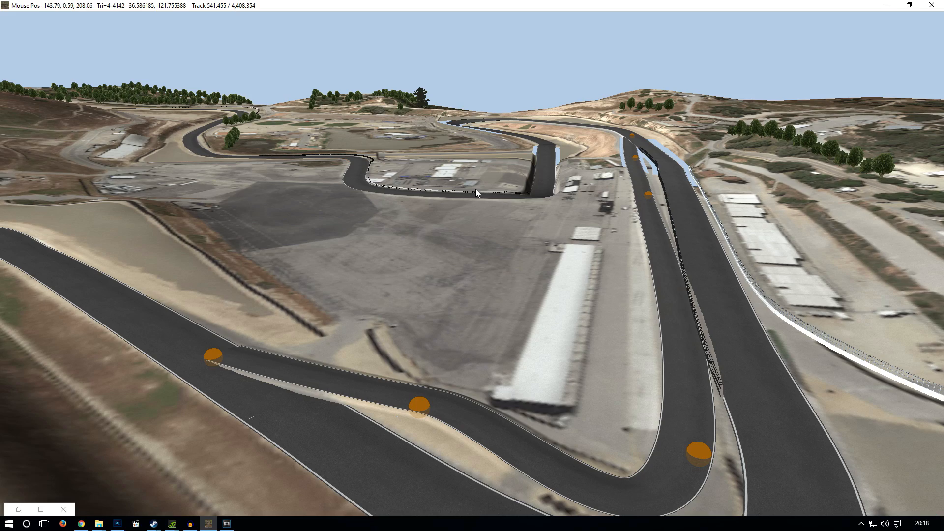
drag(476, 188, 516, 190)
right_drag(416, 142, 507, 195)
drag(132, 115, 257, 365)
drag(344, 317, 564, 121)
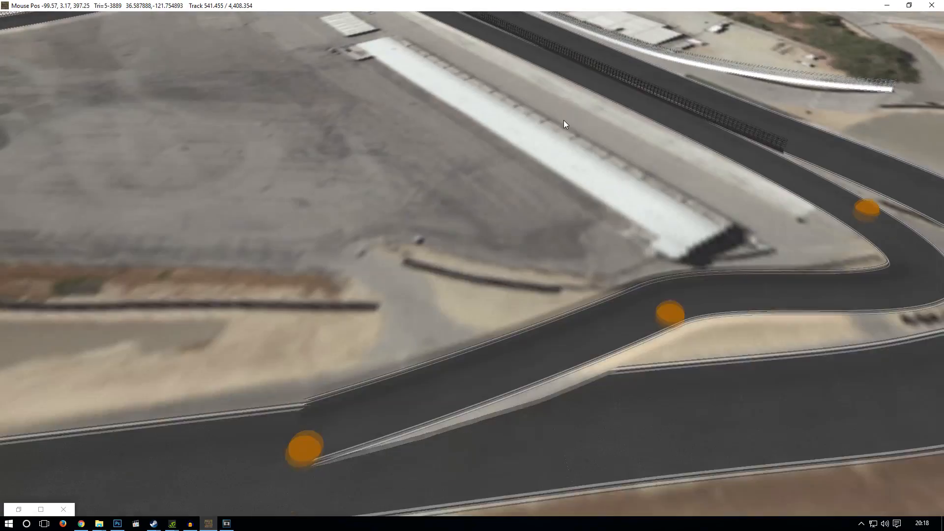
right_drag(482, 244, 456, 258)
drag(456, 257, 763, 161)
mouse_move(762, 160)
right_down()
mouse_move(697, 277)
mouse_move(695, 243)
mouse_move(621, 228)
right_up()
scroll(702, 276, up, 5)
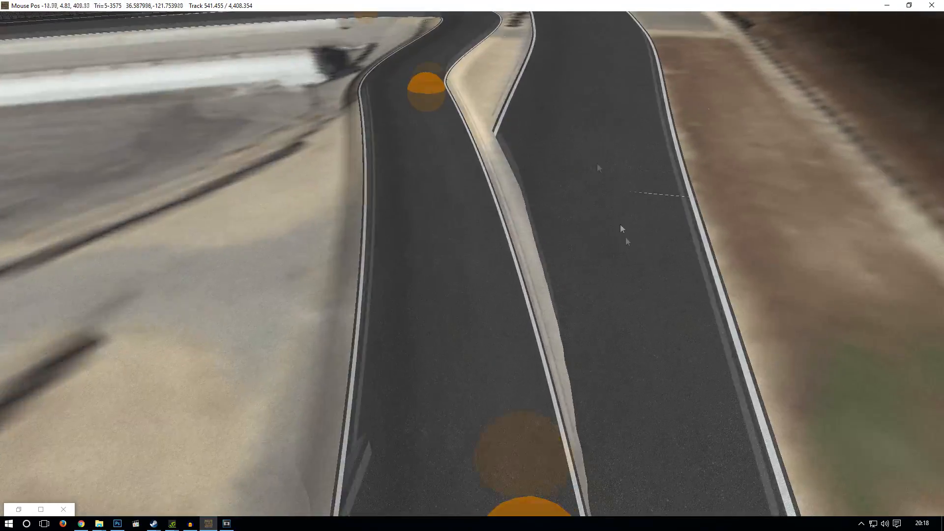
drag(621, 228, 611, 151)
scroll(611, 152, up, 4)
right_drag(611, 151, 551, 110)
scroll(645, 157, up, 1)
drag(653, 159, 526, 173)
Enable Cut Track and Cut By Track for the pit lane.
mouse_move(371, 38)
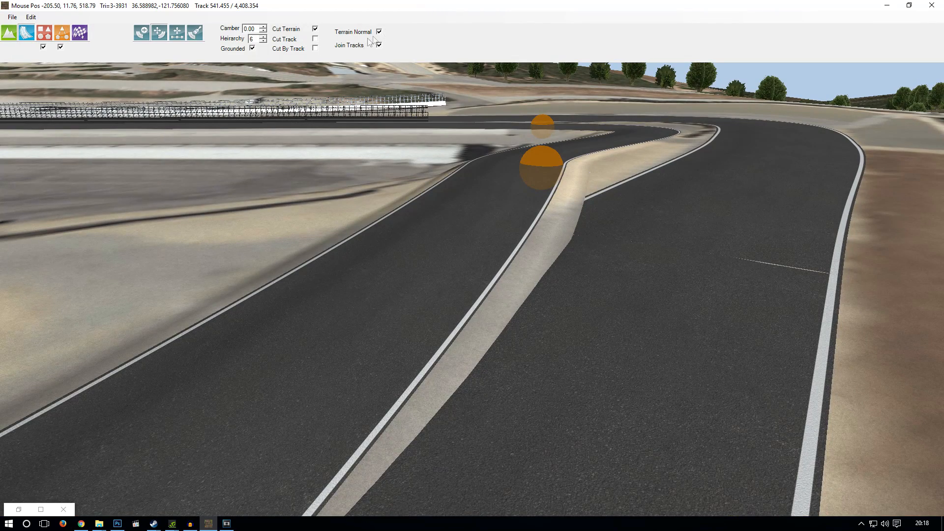
click(316, 39)
click(316, 48)
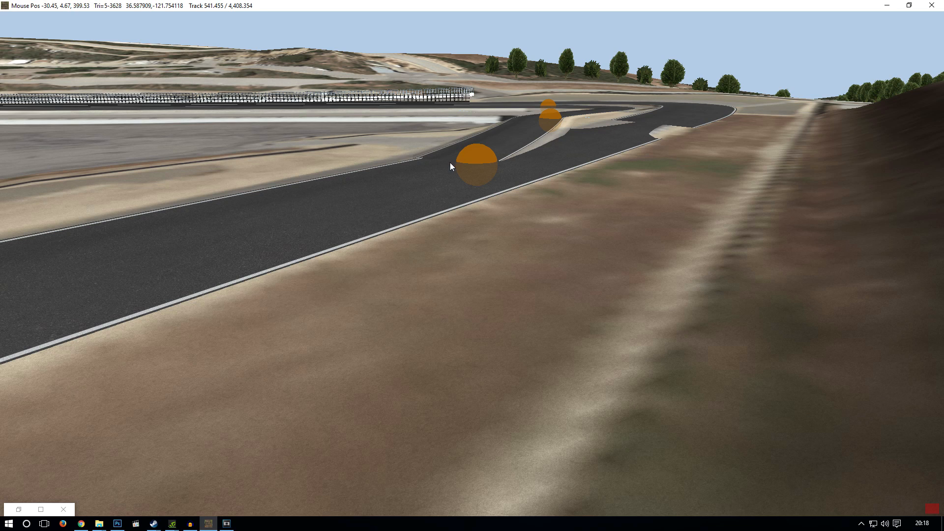
mouse_move(239, 2)
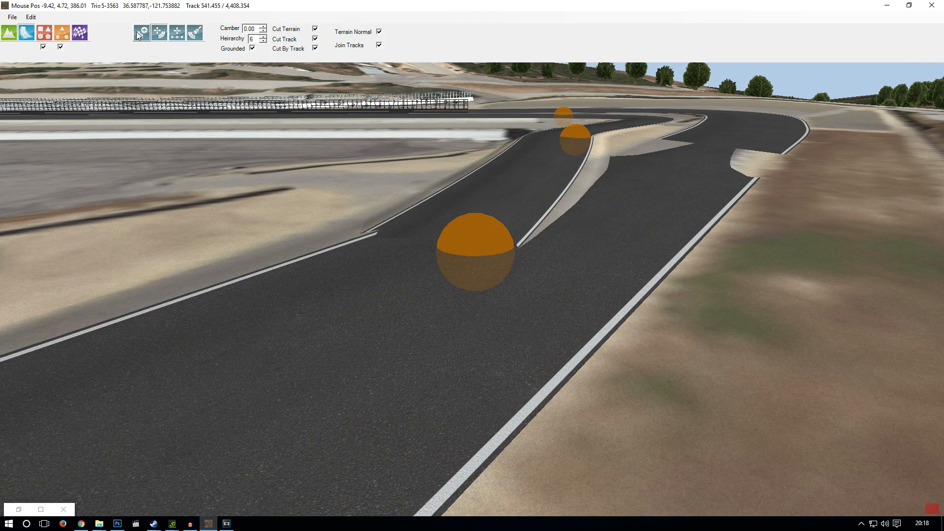
Try placing a new track node at the main track's outer edge near the pit entry, and select the main track's nearby node.
click(139, 34)
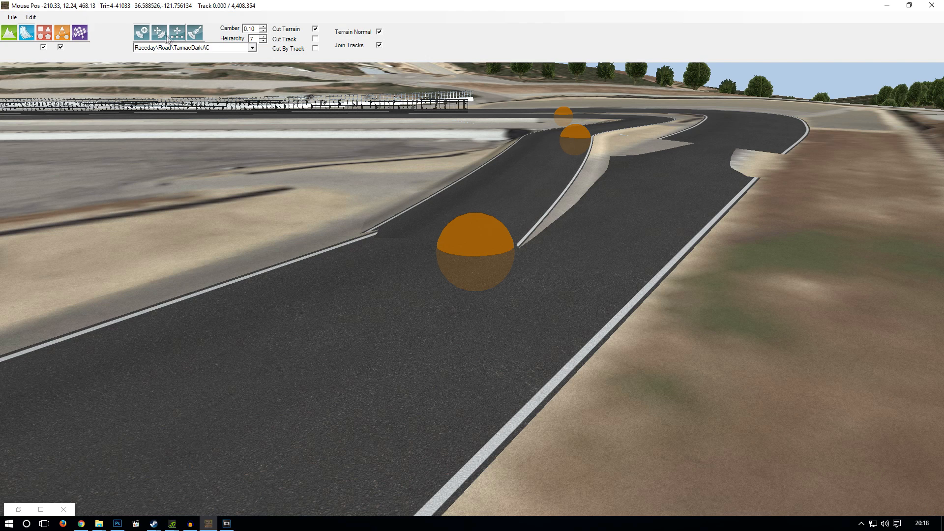
click(689, 226)
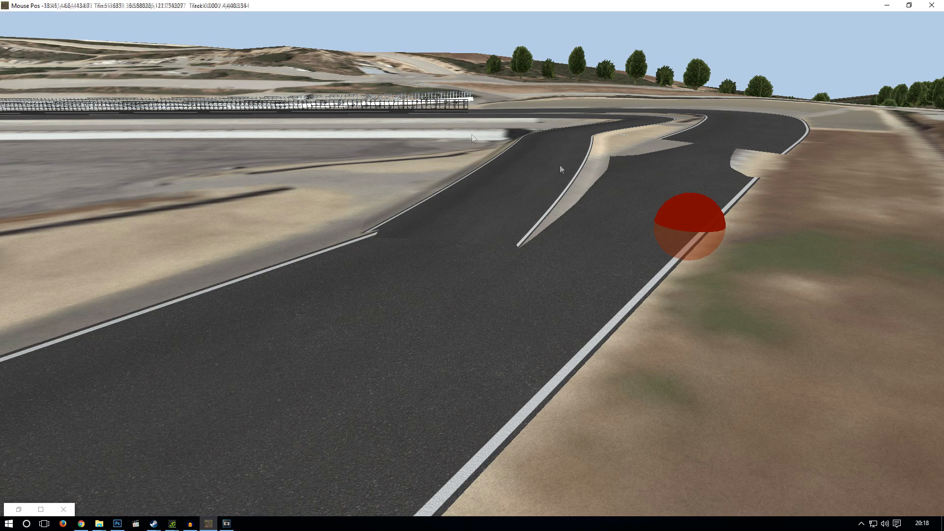
click(683, 219)
mouse_move(277, 10)
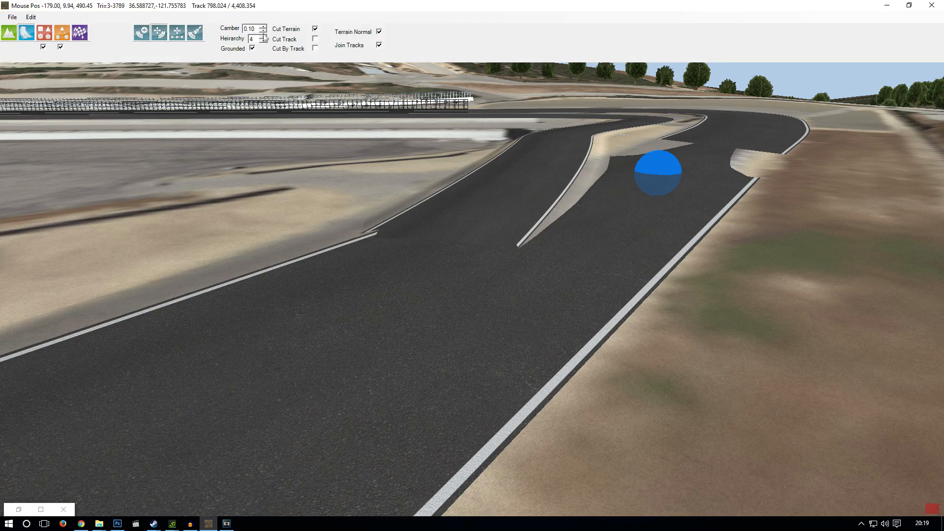
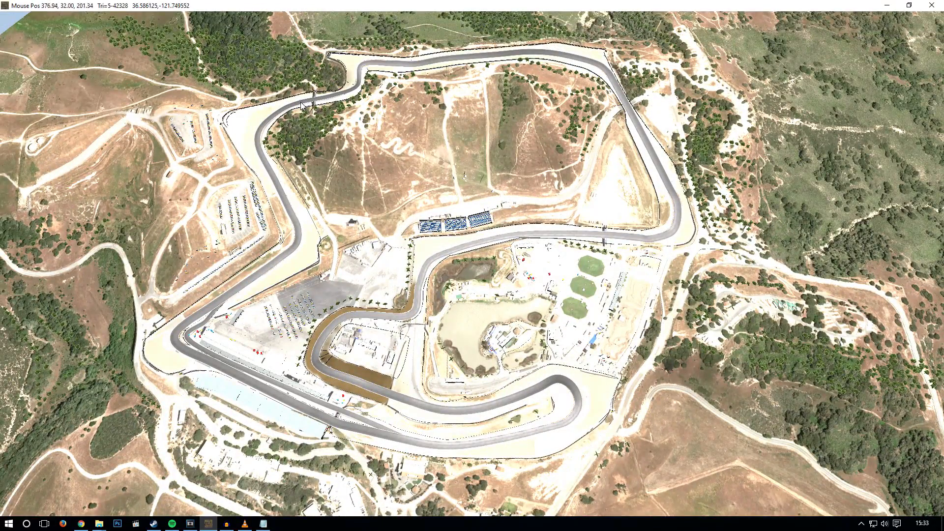
Export the track to the lagunasecamk2 project's Export folder with Clear textures folder enabled.
mouse_move(17, 46)
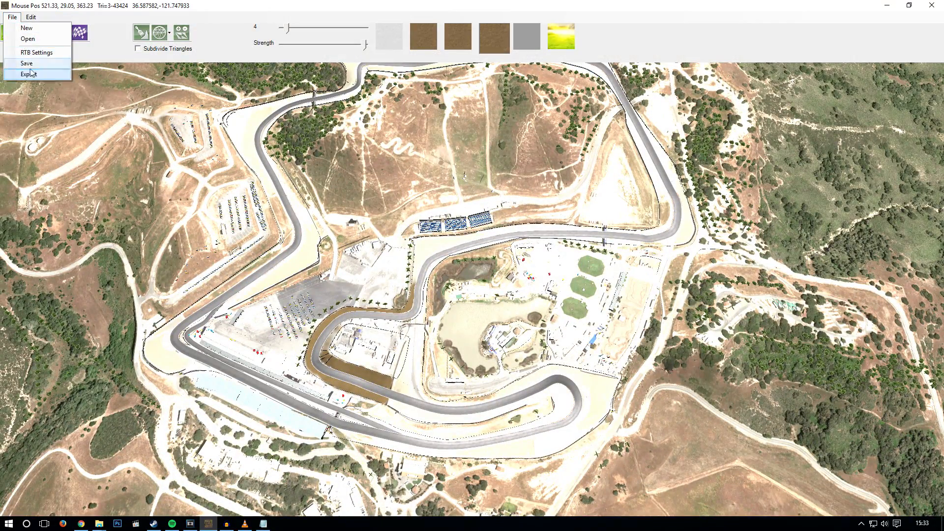
click(28, 75)
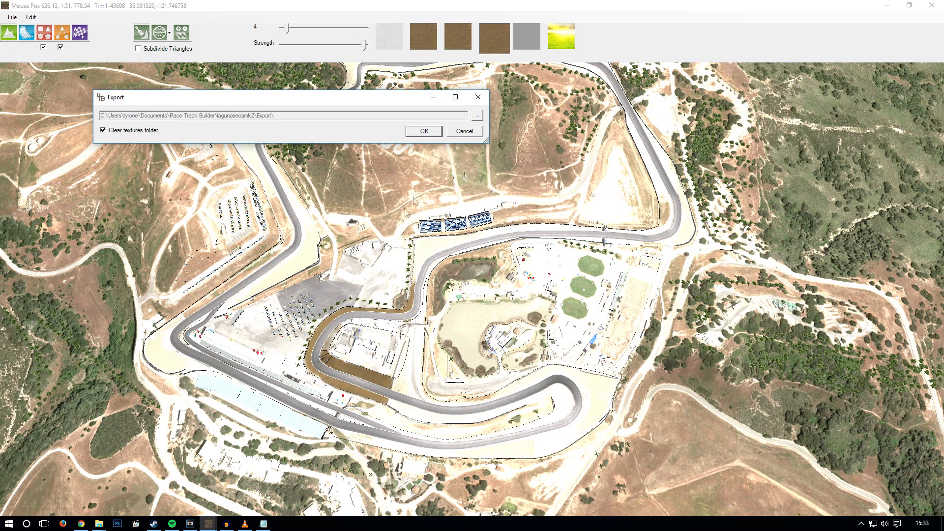
click(424, 131)
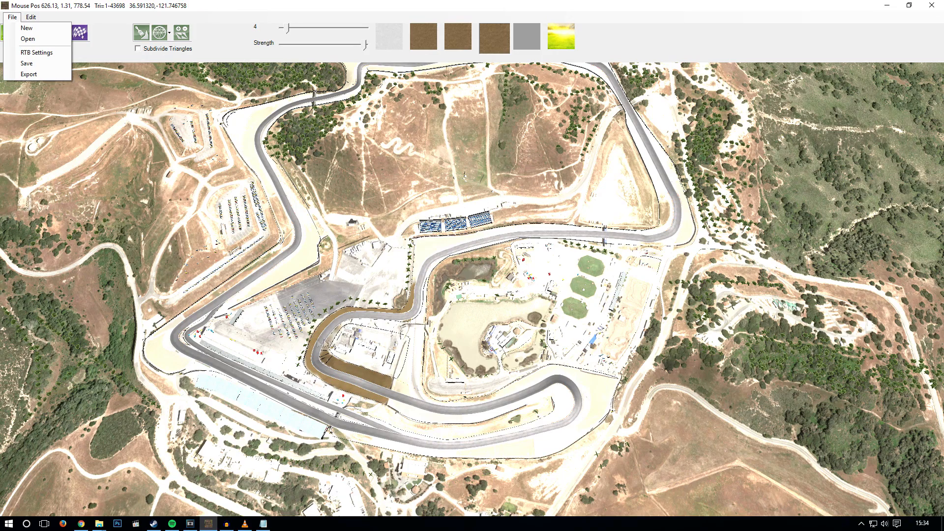
scroll(318, 343, up, 5)
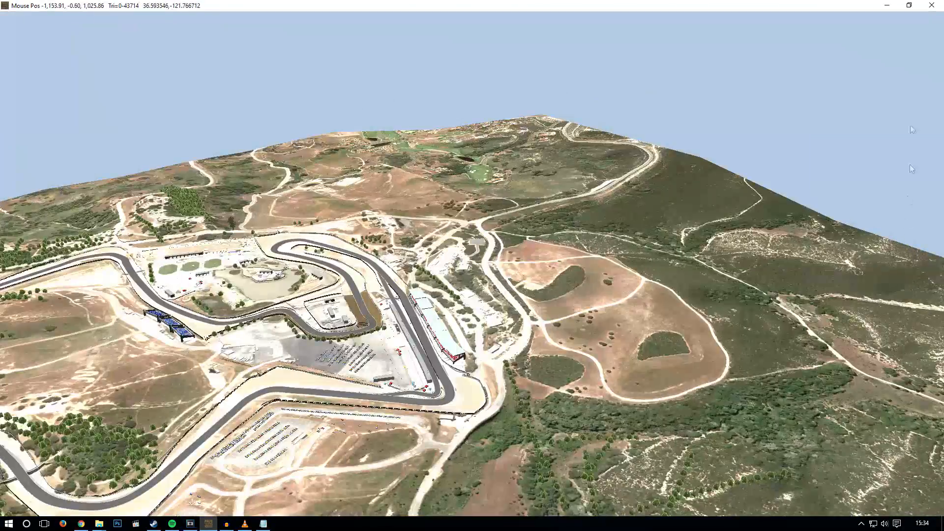
Clear the windows off the desktop and launch ksEditor from the Tracks folder.
click(889, 5)
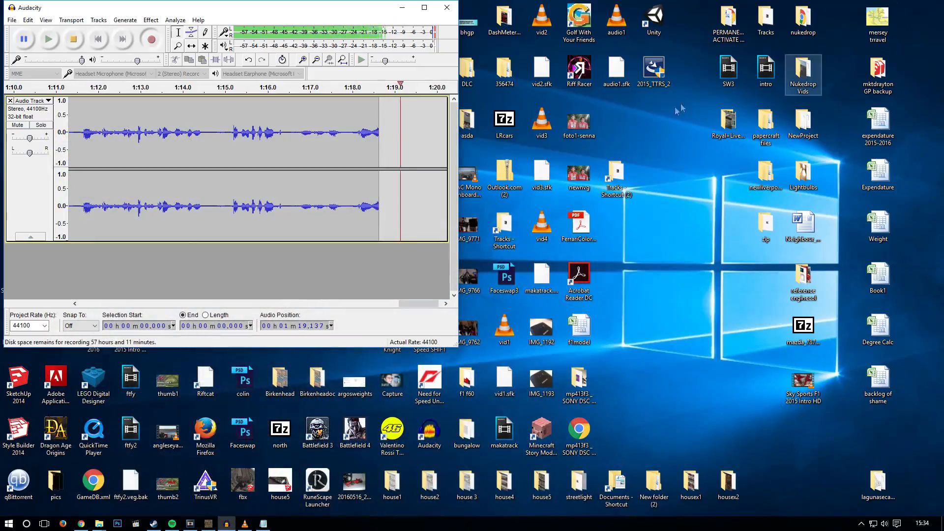
click(402, 7)
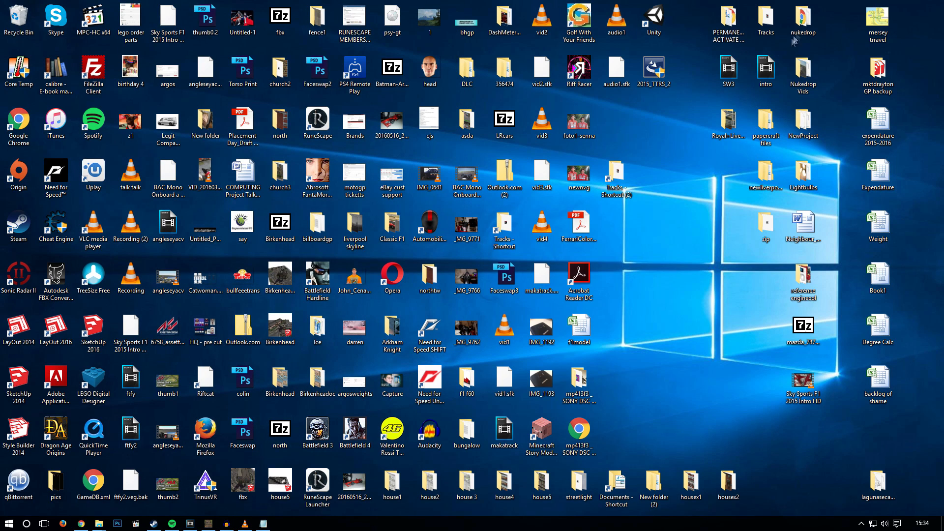
double_click(780, 16)
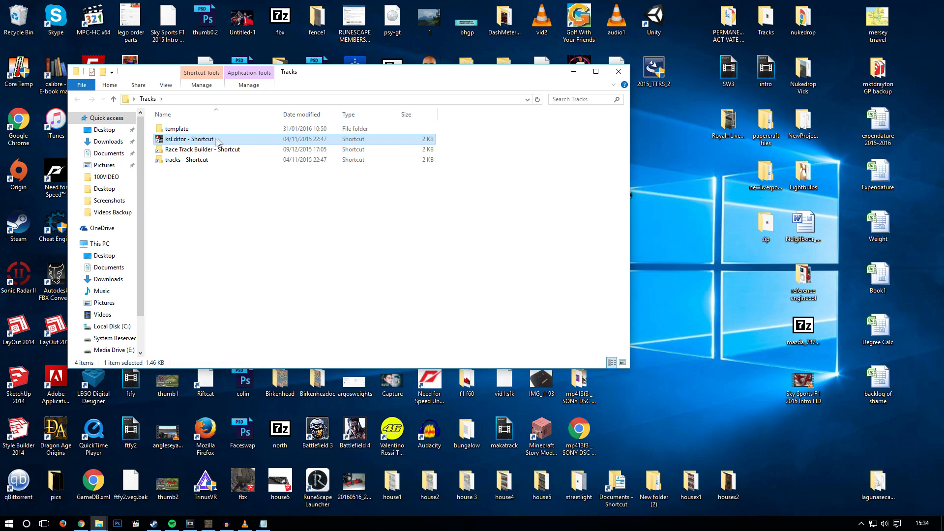
double_click(218, 140)
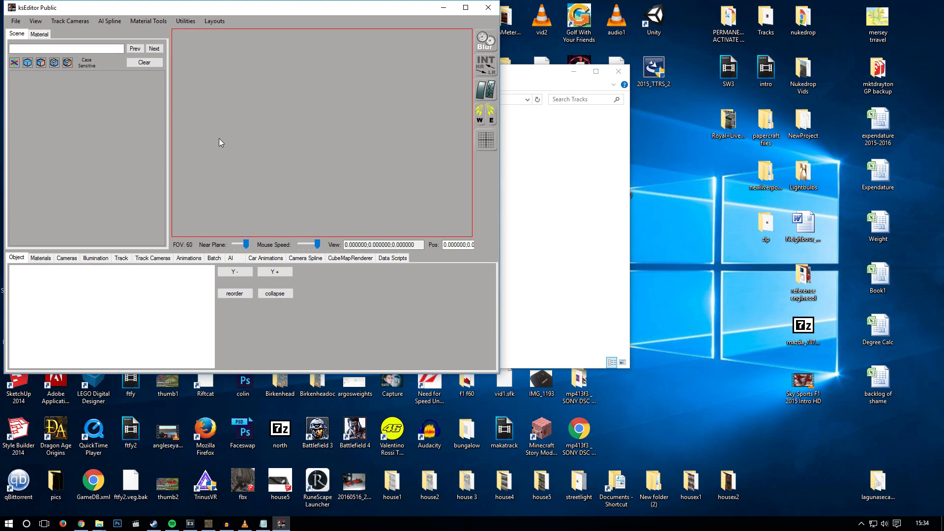
Open the exported lagunasecamk2 FBX file from the project's Export folder in ksEditor.
click(16, 21)
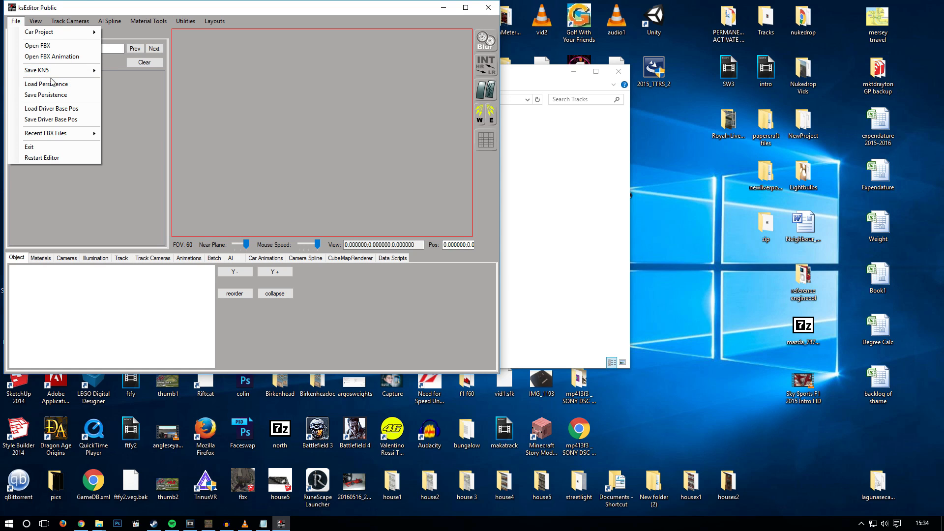
click(43, 56)
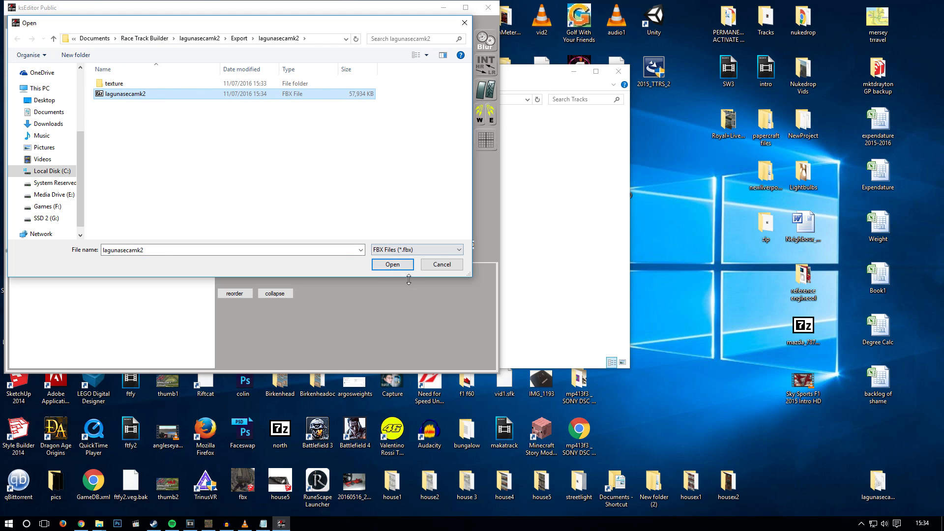
click(386, 265)
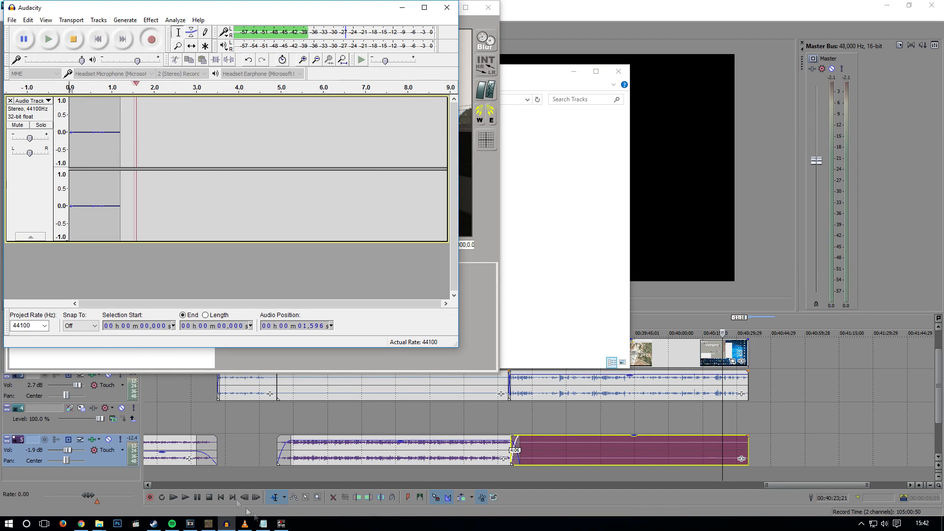
Return to ksEditor, maximize it and inspect the imported track model from above.
click(279, 524)
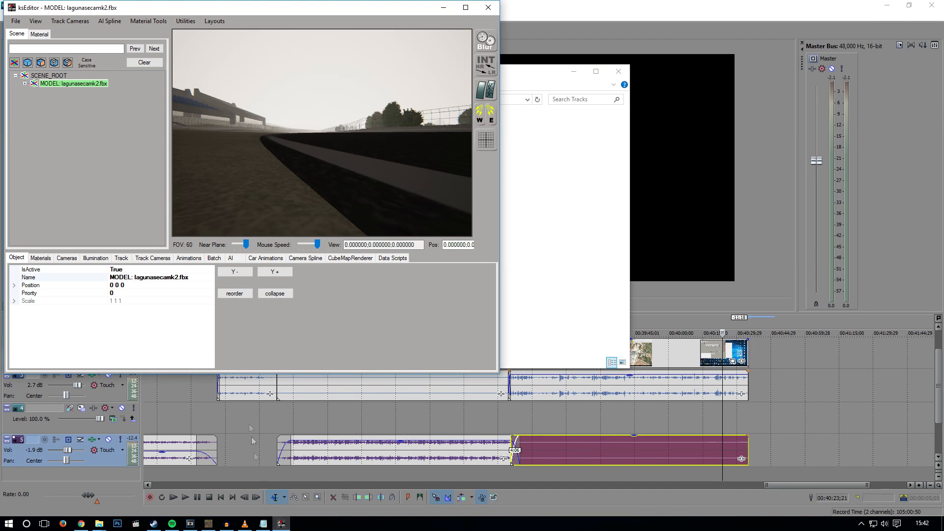
click(466, 7)
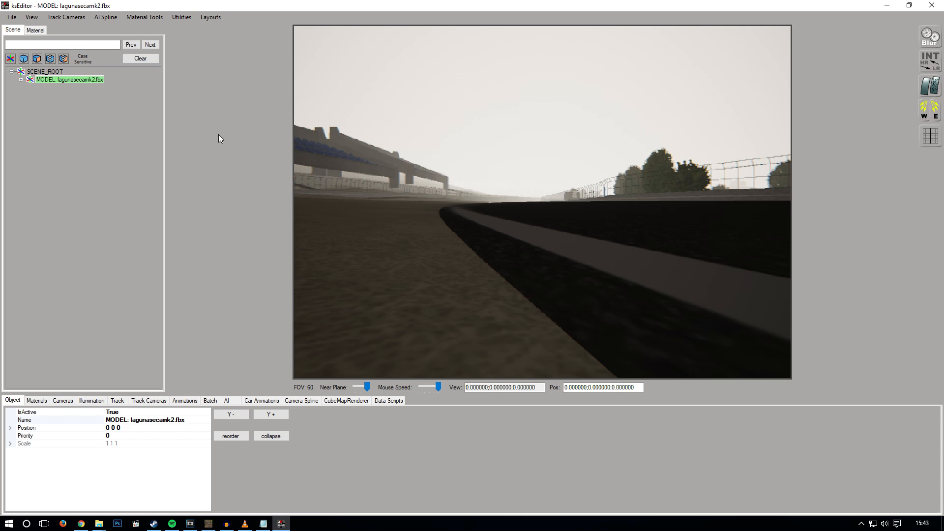
right_drag(419, 170, 810, 231)
key(e)
key(w)
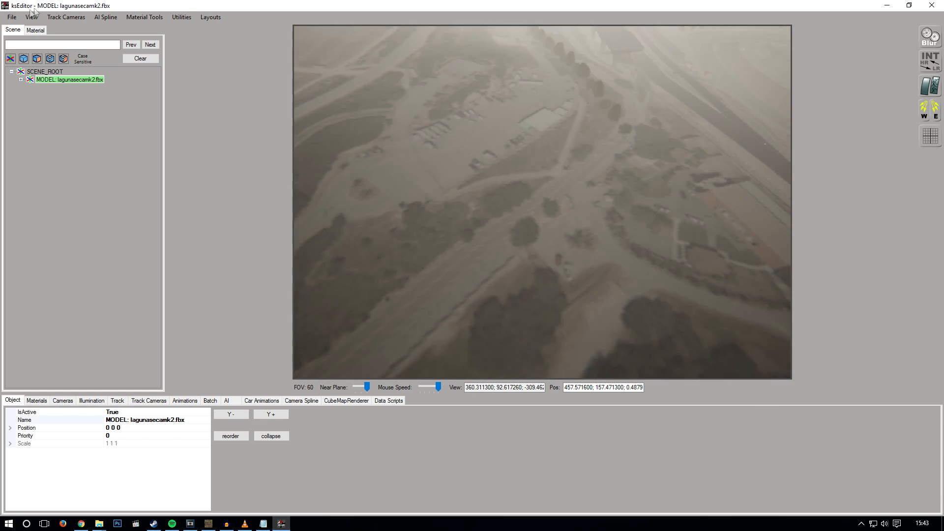
Save the model as a track KN5 named lagunasecamk2.kn5, replacing the existing file.
click(11, 17)
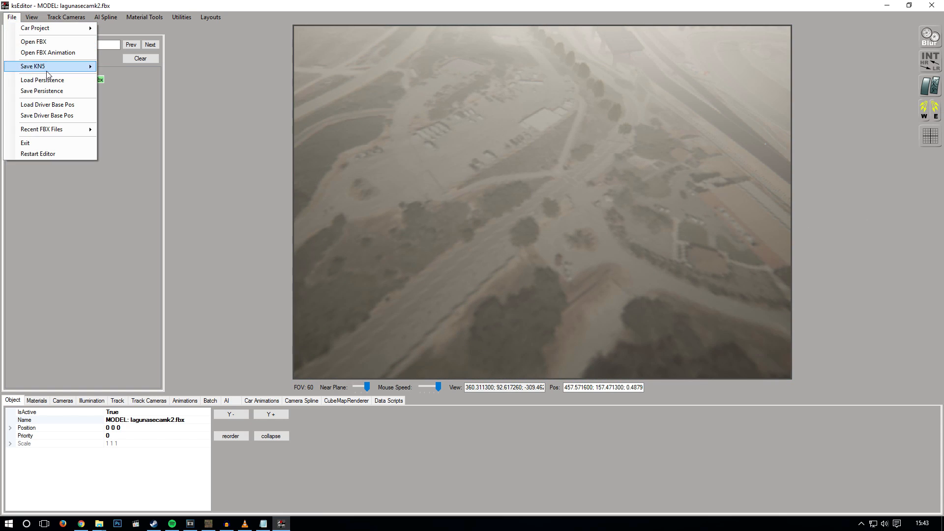
mouse_move(44, 69)
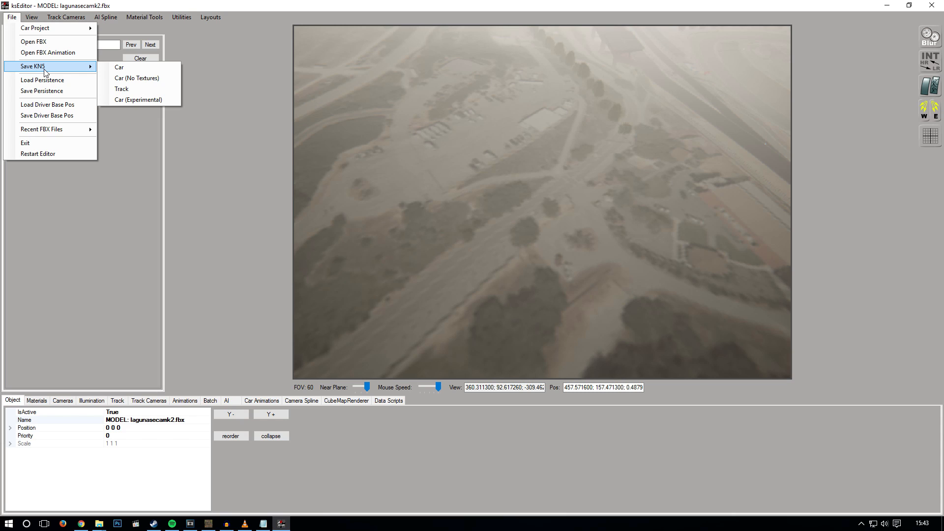
click(143, 90)
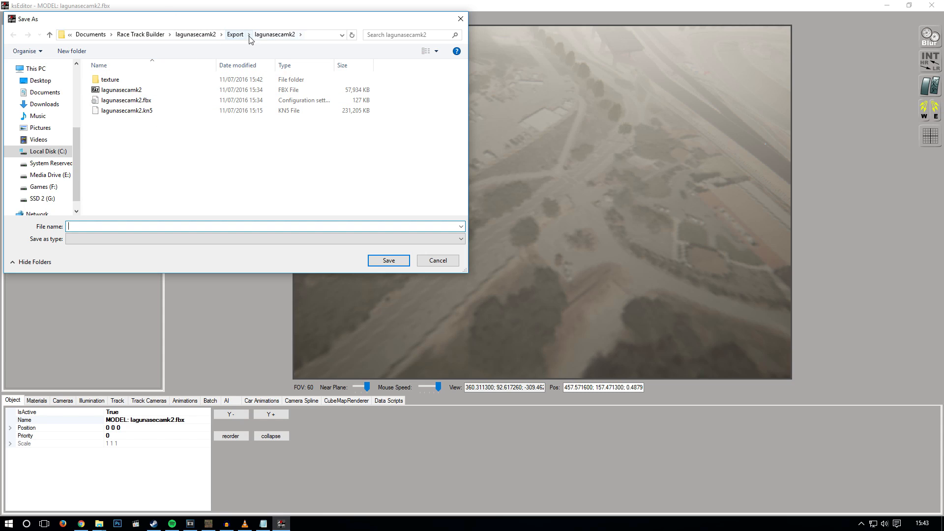
click(154, 100)
click(153, 112)
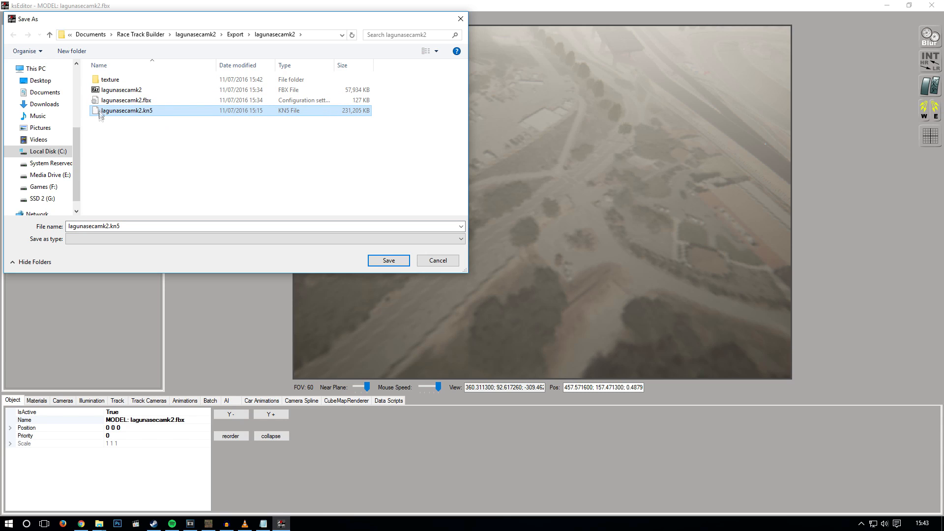
click(81, 226)
click(81, 226)
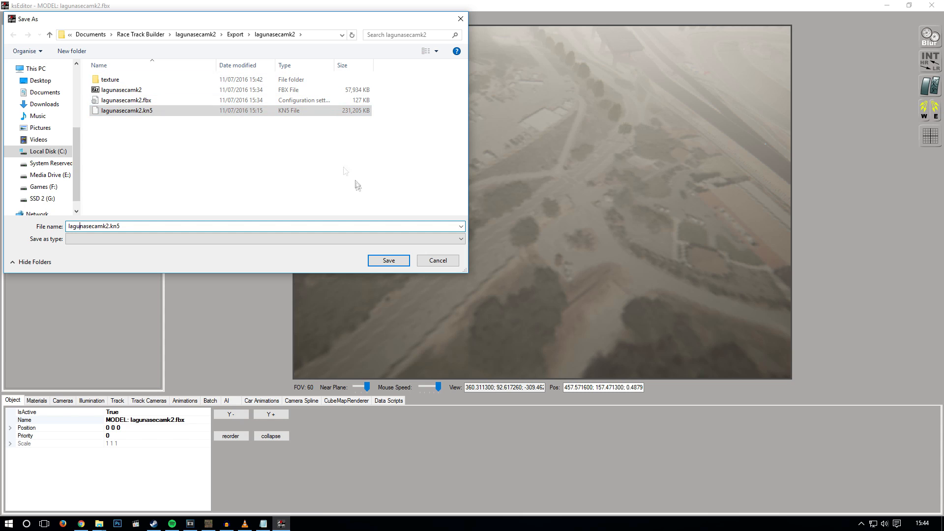
click(389, 261)
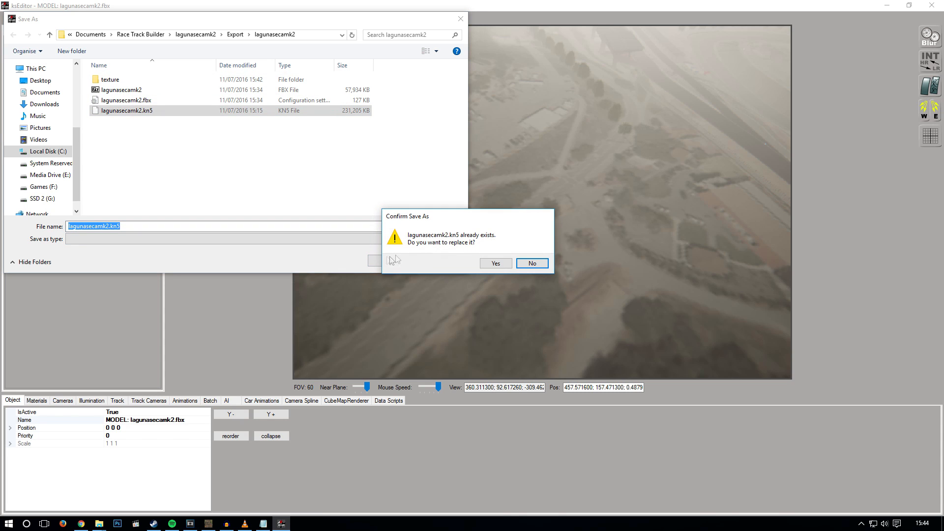
click(504, 265)
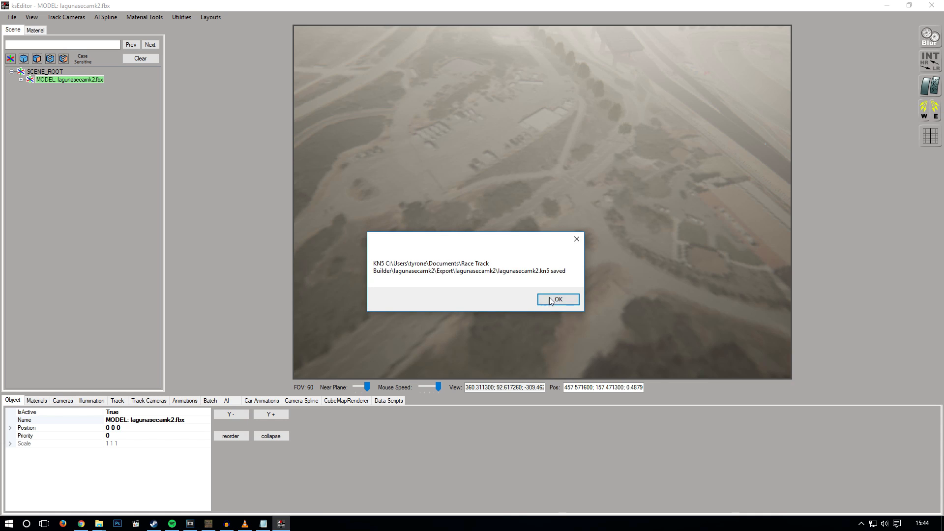
click(551, 299)
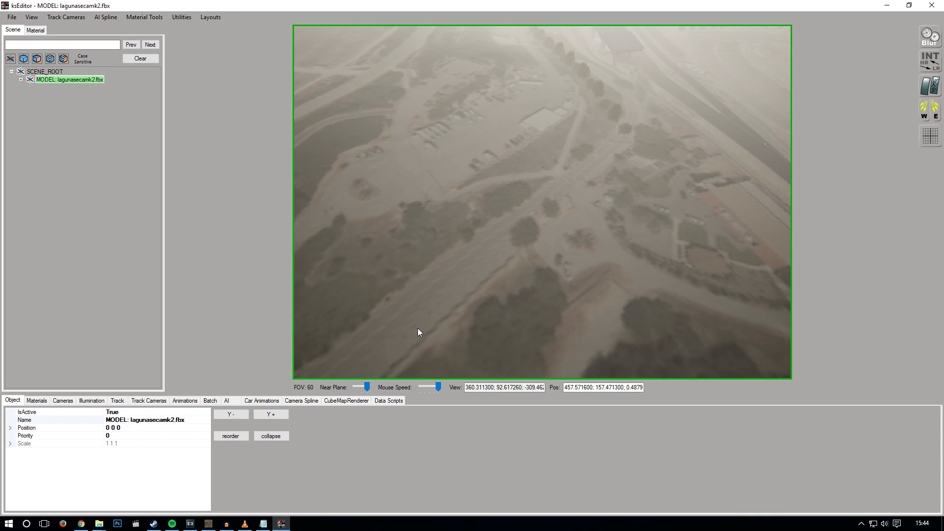
Return to the desktop and open Assetto Corsa's content tracks folder through the shortcut in the Tracks folder.
click(942, 523)
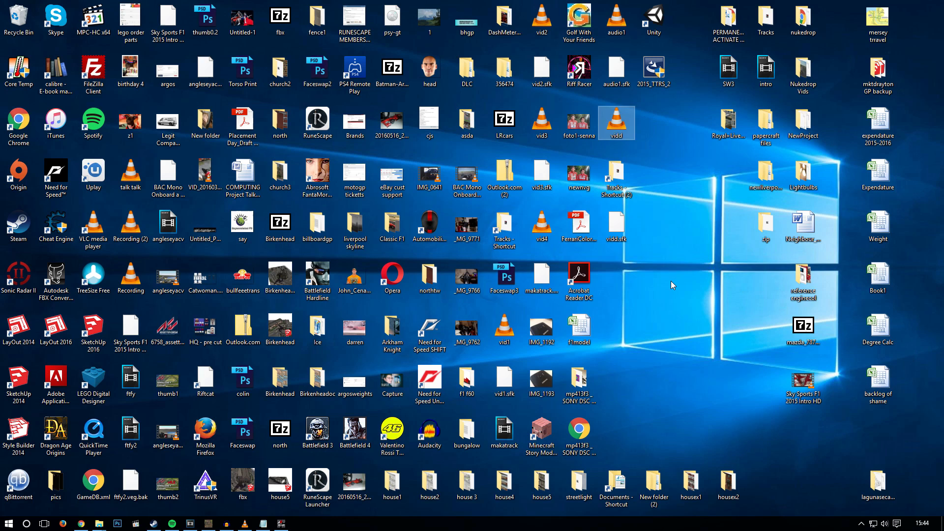
double_click(766, 20)
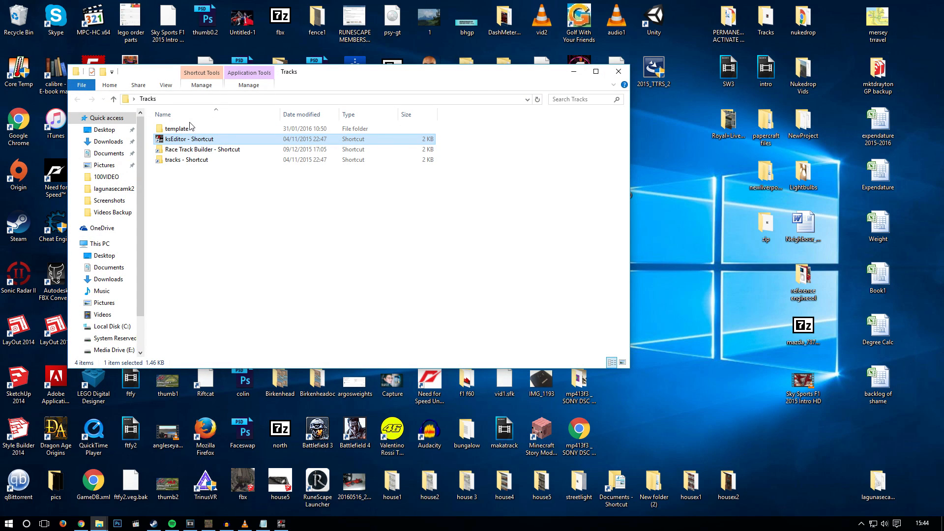
double_click(202, 160)
drag(309, 76, 290, 66)
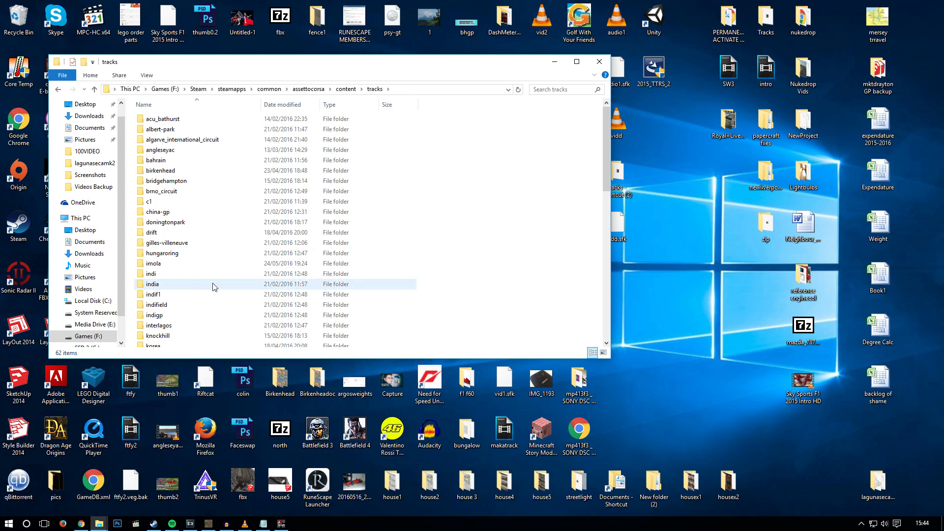
Copy the exported lagunasecamk2 folder from the Race Track Builder project's Export folder.
click(775, 26)
double_click(775, 25)
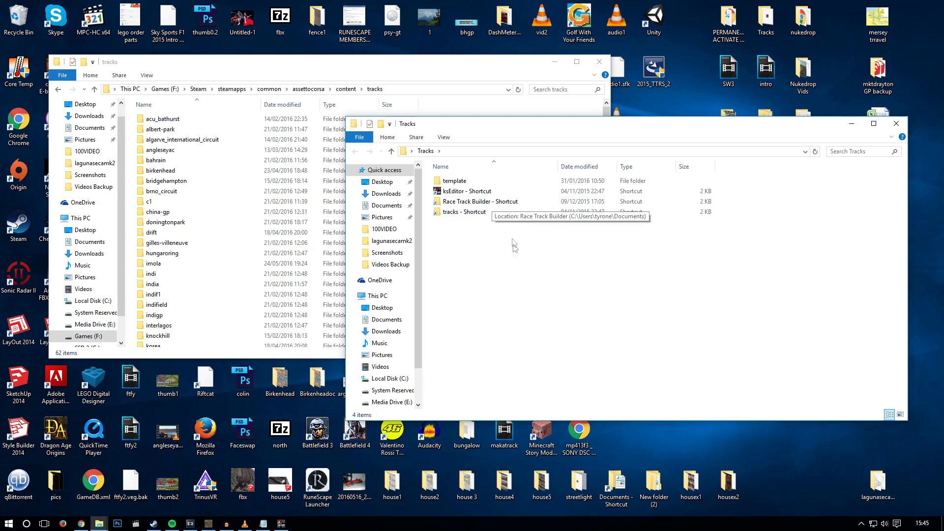
double_click(515, 202)
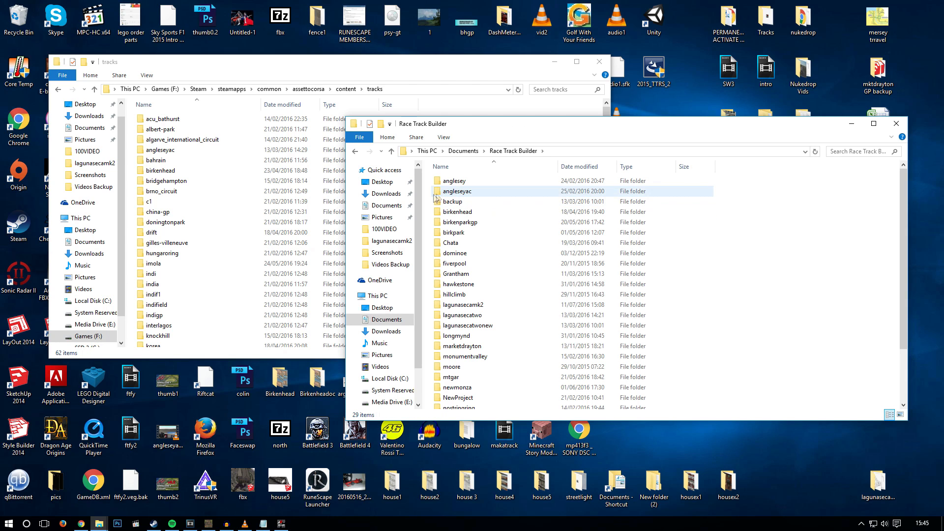
scroll(507, 231, down, 1)
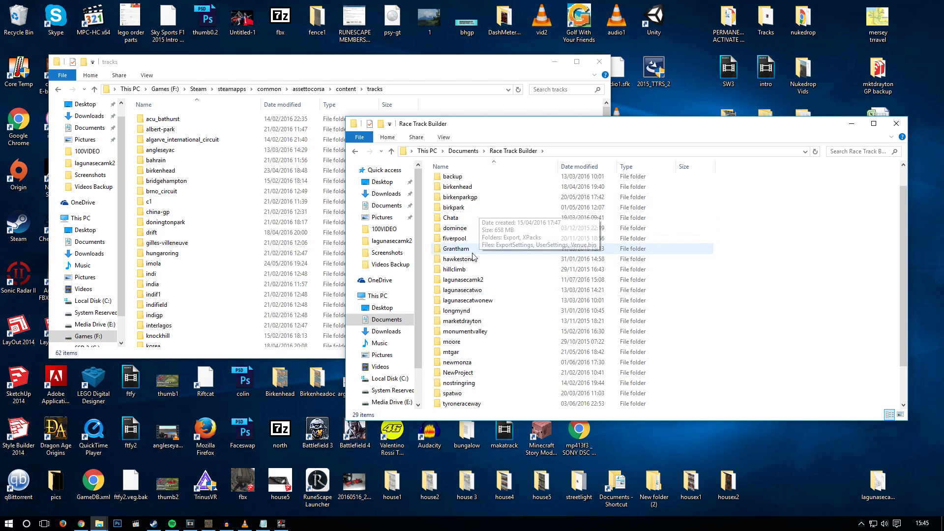
double_click(509, 285)
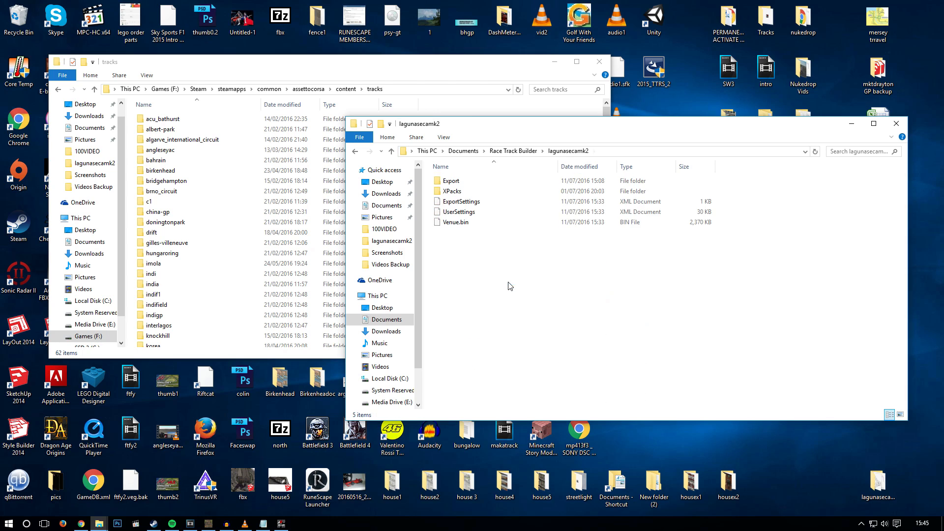
double_click(466, 185)
click(484, 184)
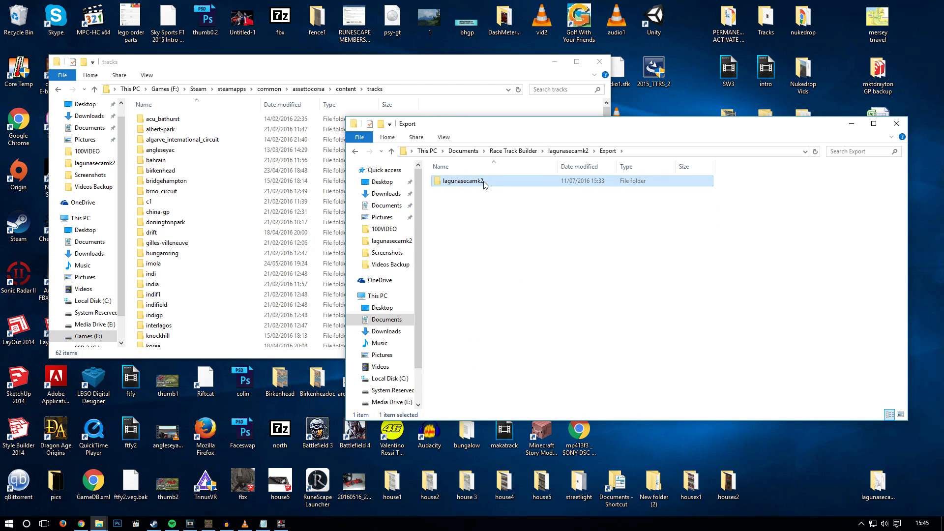
right_click(496, 184)
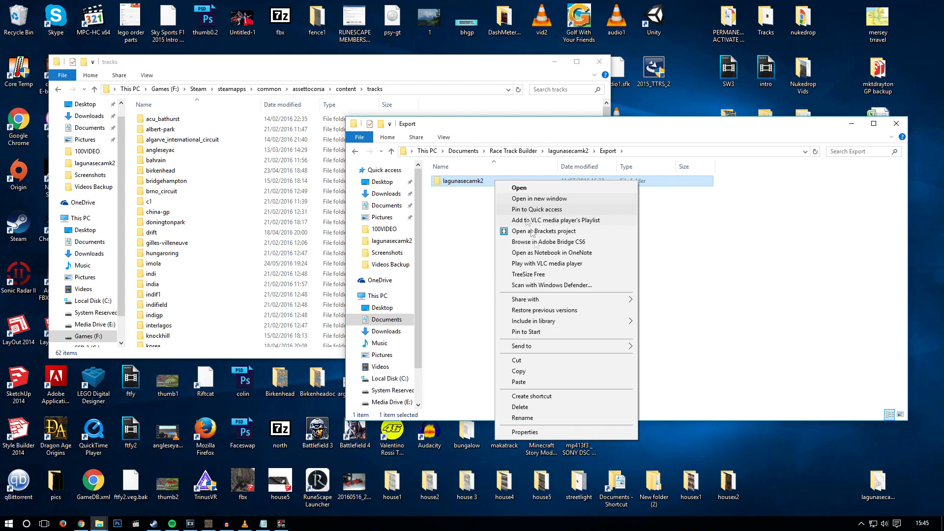
click(531, 371)
Try to delete the old lagunasecamk folder from Assetto Corsa's tracks folder.
click(492, 61)
click(216, 243)
scroll(212, 254, down, 13)
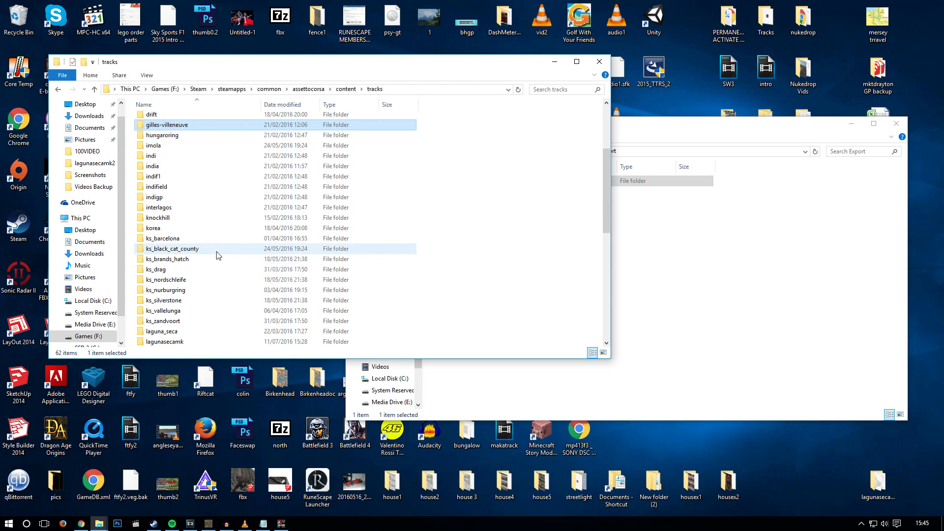
scroll(214, 256, up, 3)
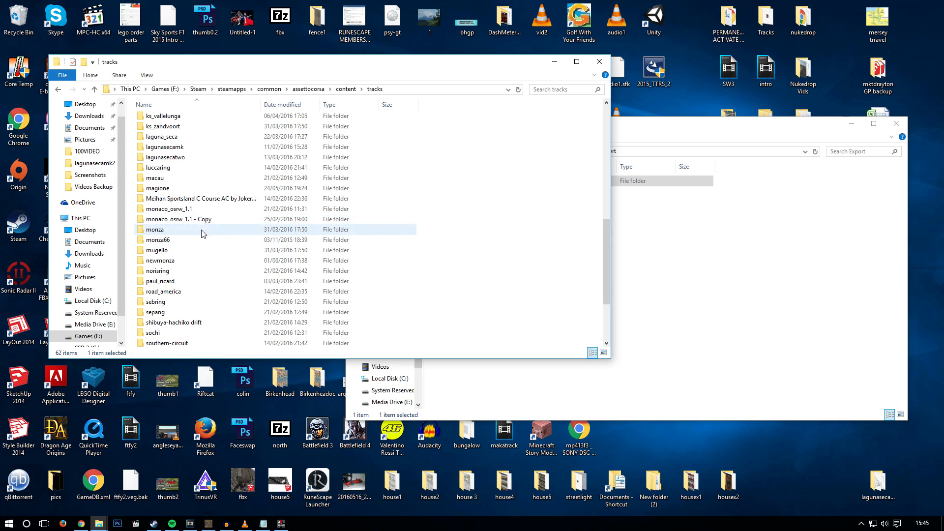
click(204, 147)
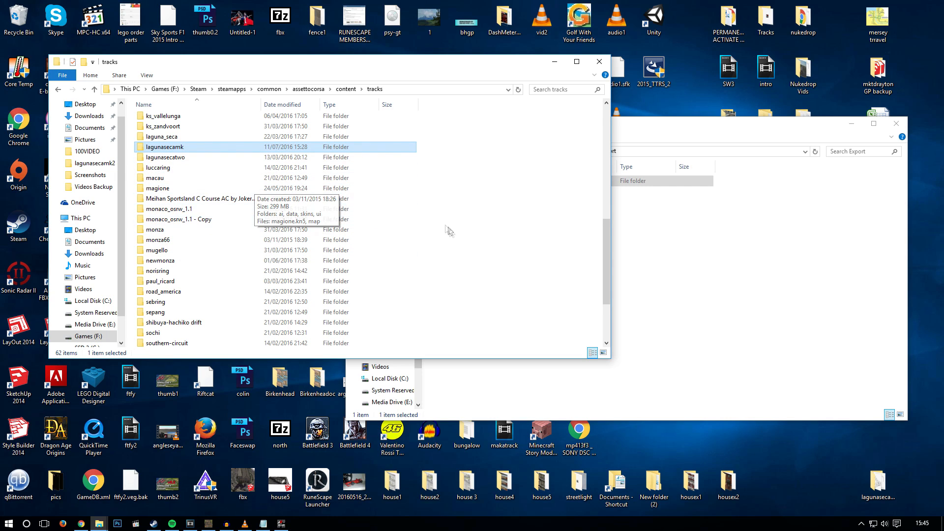
key(Delete)
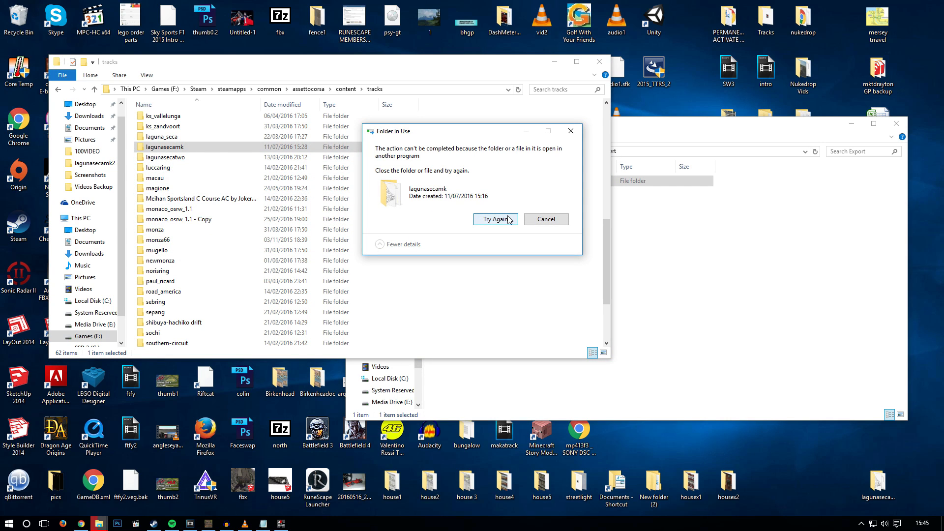
Close the programs that may be using the old lagunasecamk folder, including the ui_track text file, and delete that folder.
right_click(281, 523)
click(266, 505)
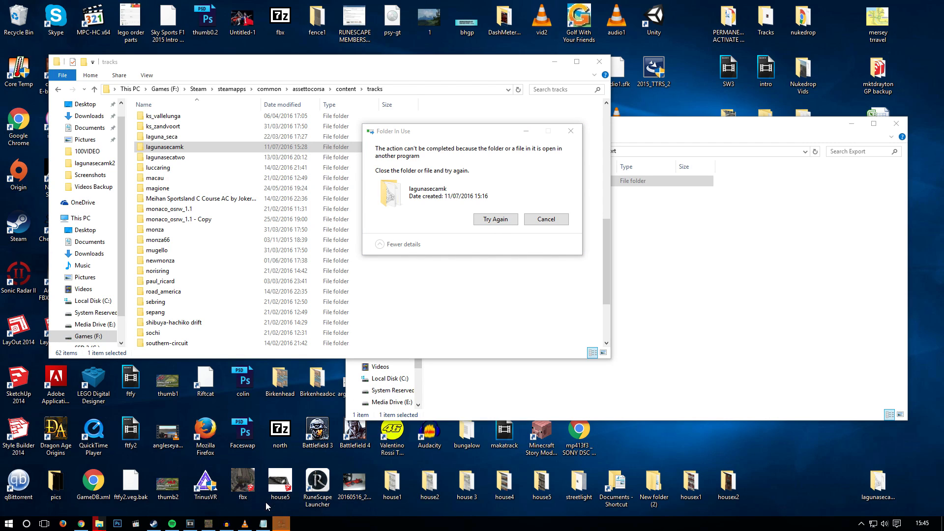
click(541, 218)
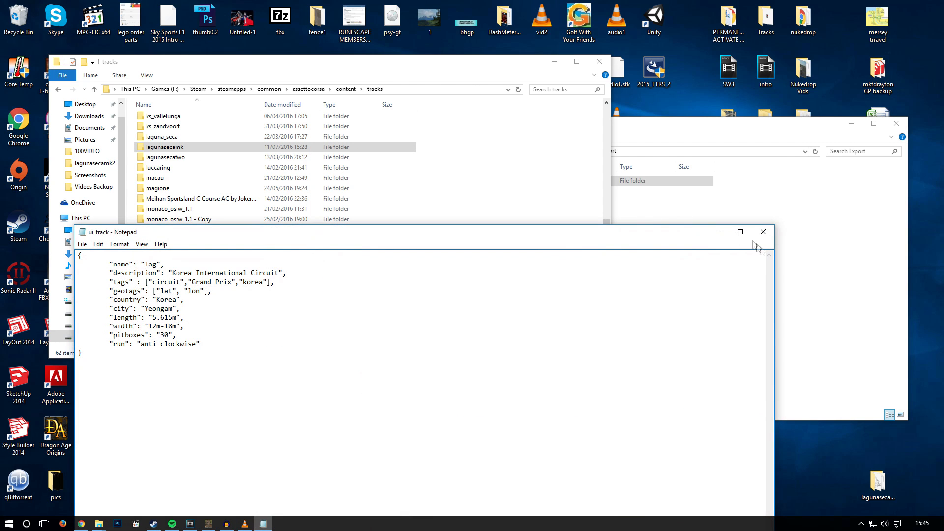
click(763, 231)
right_click(208, 150)
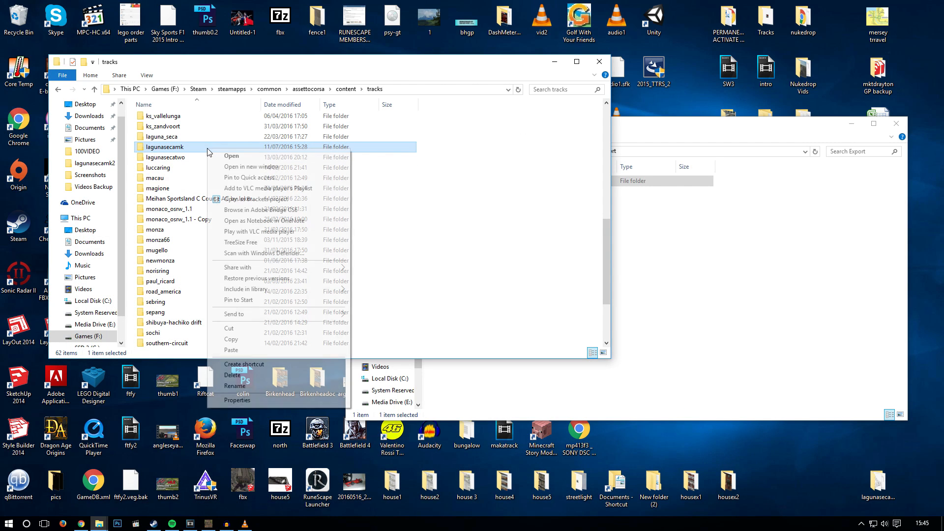
click(259, 374)
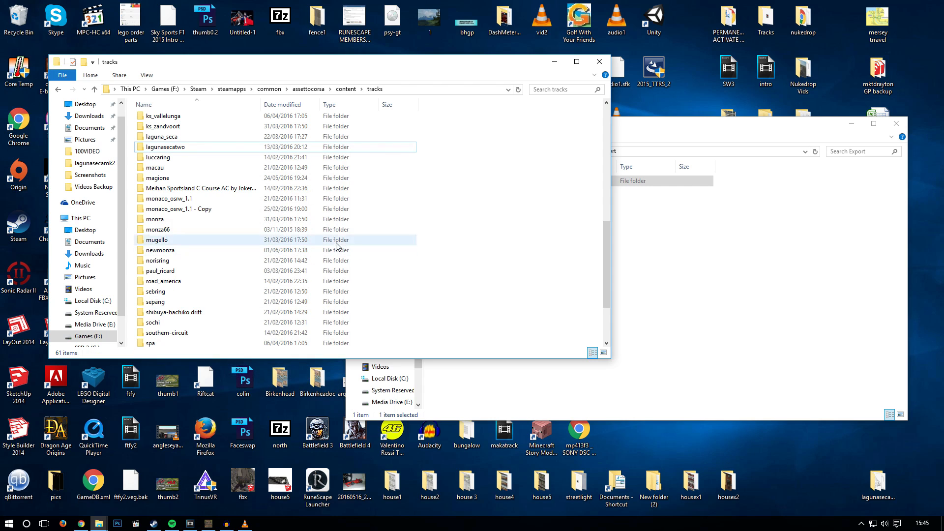
Move the Export window clear of the tracks window and copy the exported lagunasecamk2 folder into the tracks folder.
click(647, 238)
drag(557, 130, 745, 258)
drag(659, 315, 477, 207)
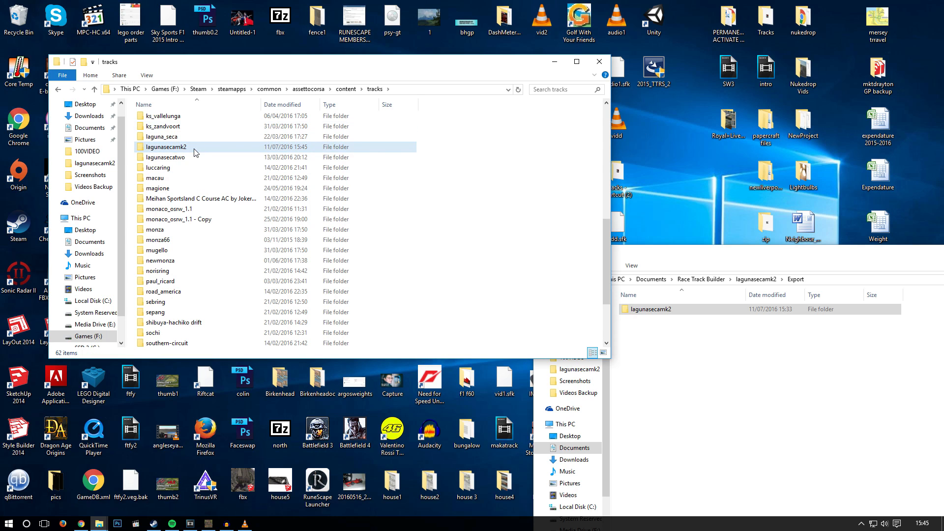
Delete the texture folder and both FBX files from the installed lagunasecamk2 folder, keeping only lagunasecamk2.kn5.
scroll(288, 221, up, 2)
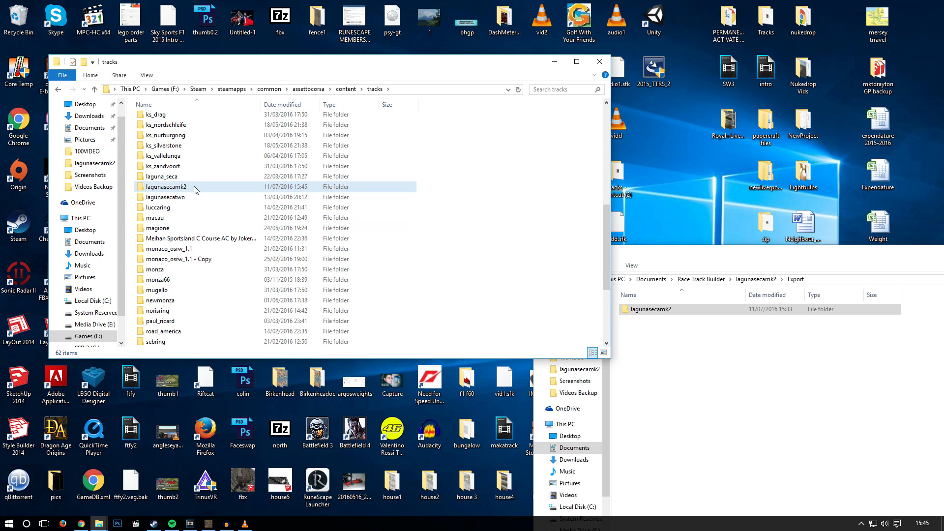
double_click(194, 186)
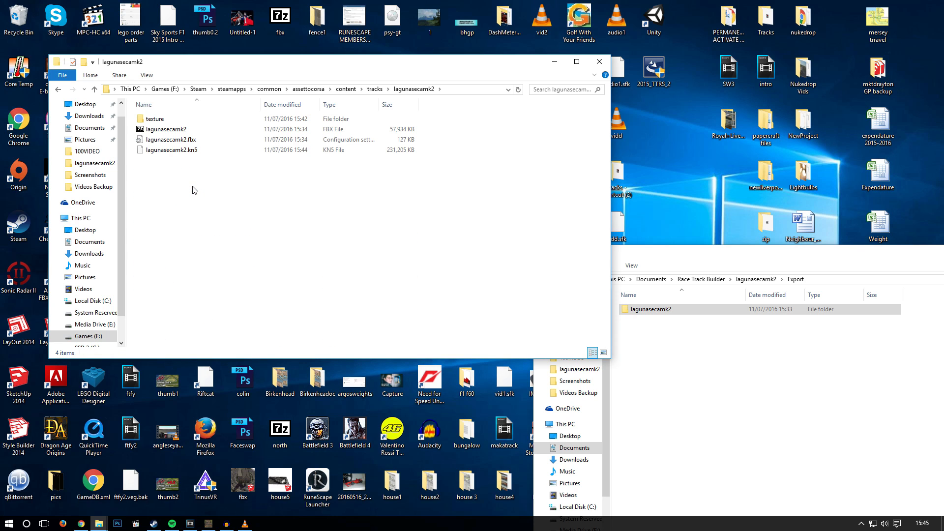
drag(453, 142, 371, 110)
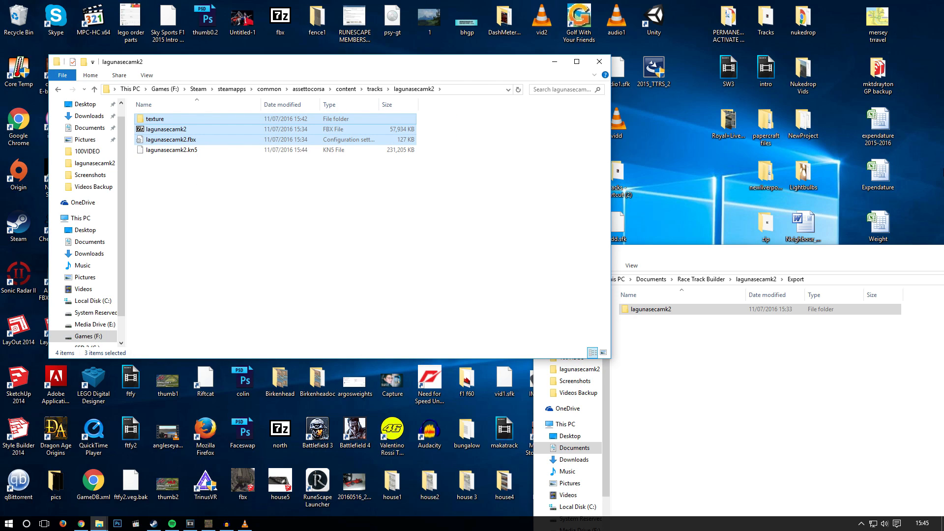
key(Delete)
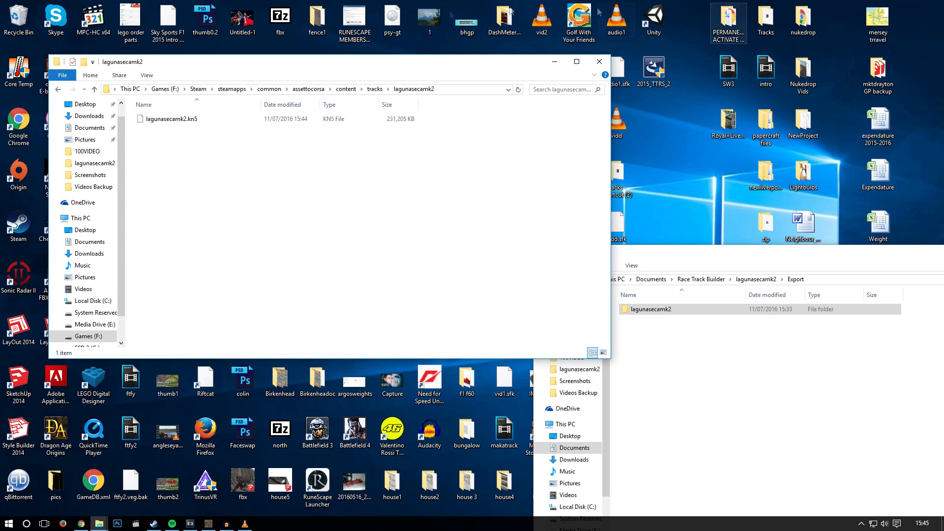
Copy the ai, data, skins and ui folders and the map image from the birkenhead track folder.
click(374, 89)
scroll(187, 207, up, 4)
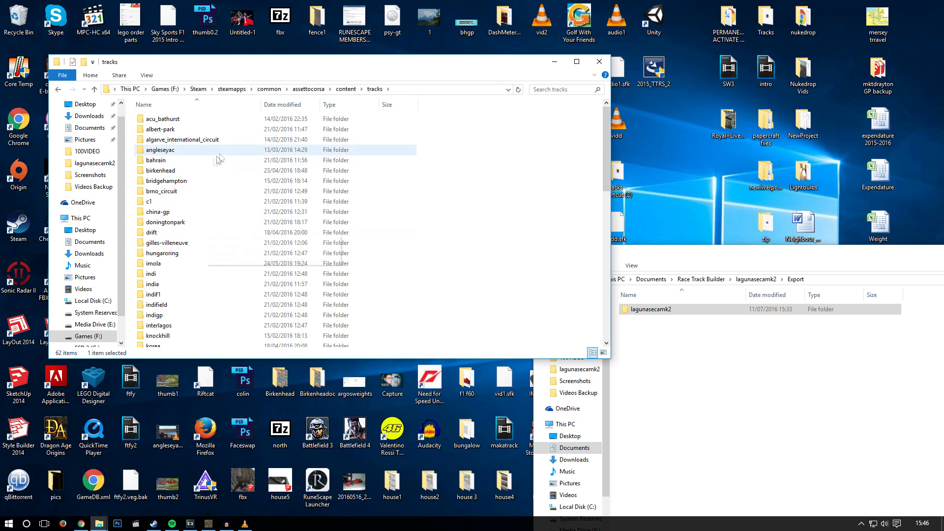
double_click(168, 171)
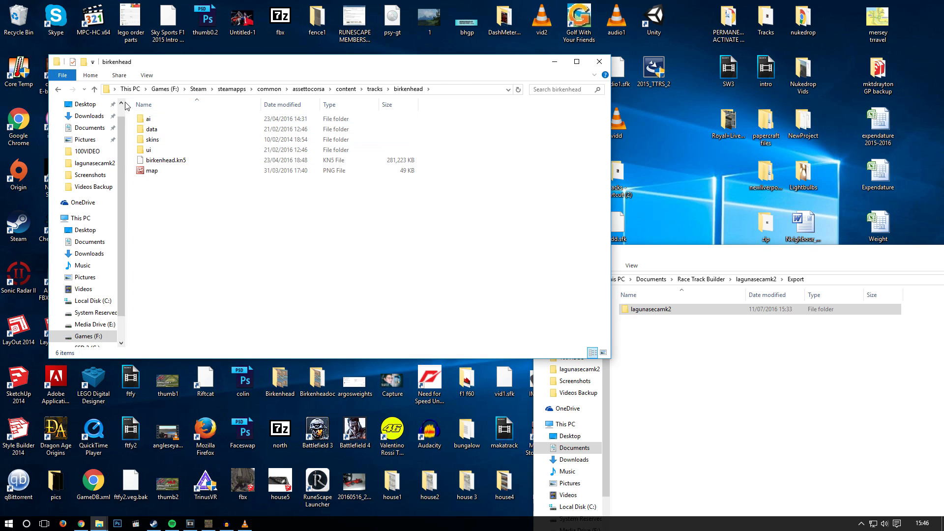
drag(129, 119, 166, 161)
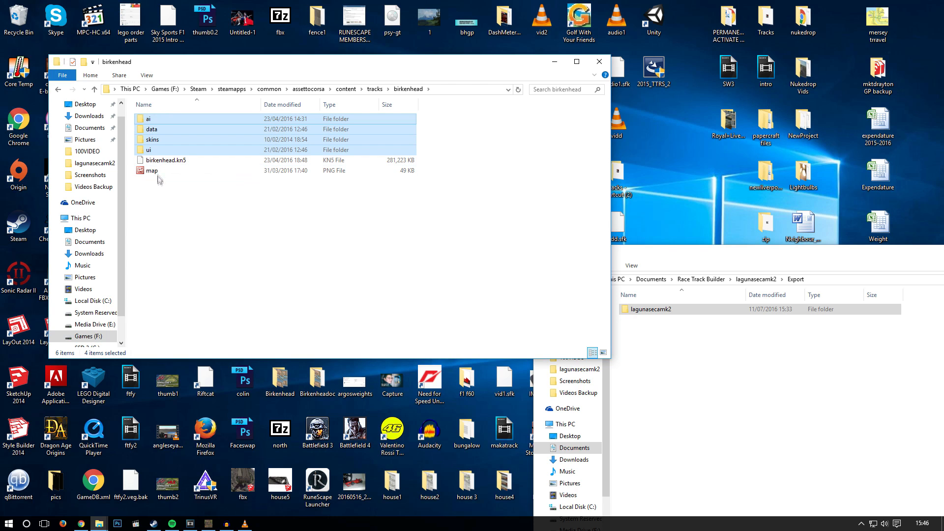
ctrl+click(158, 173)
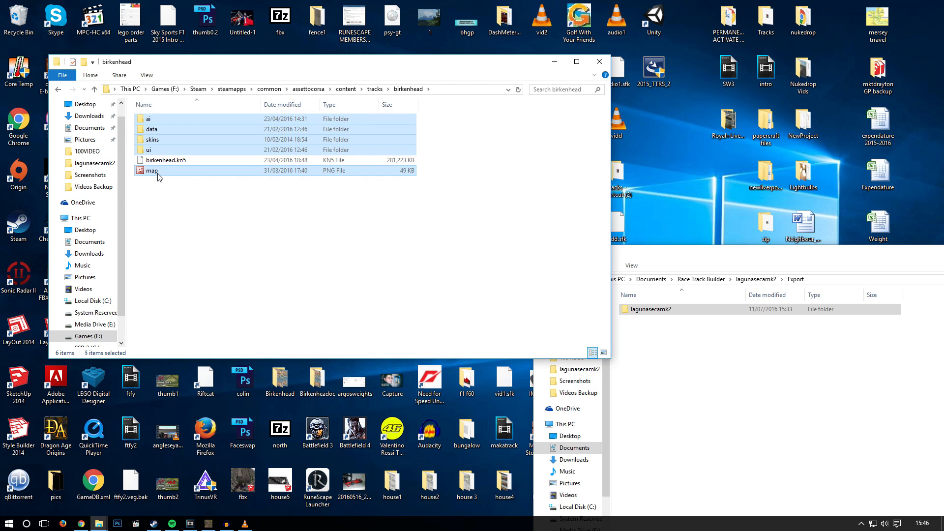
Paste the copied birkenhead folders and map image into the lagunasecamk2 track folder.
click(375, 89)
scroll(186, 193, down, 6)
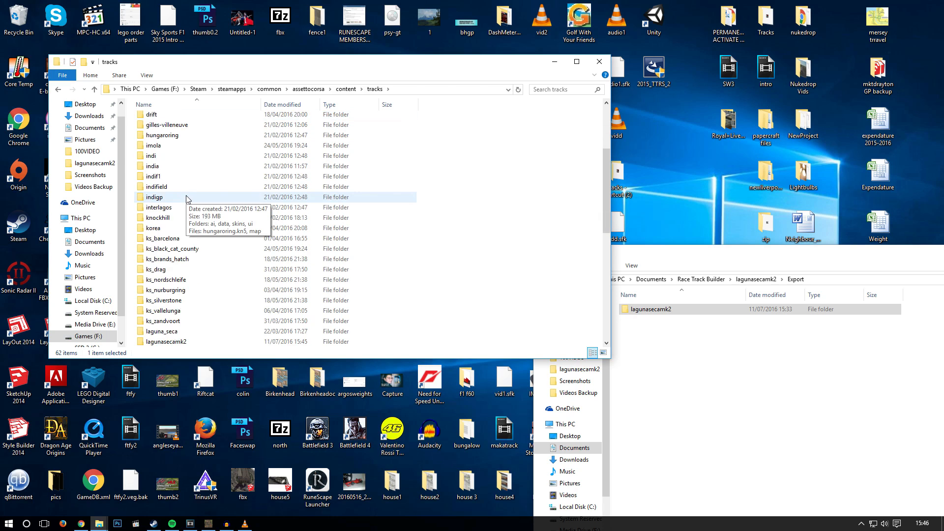
double_click(167, 280)
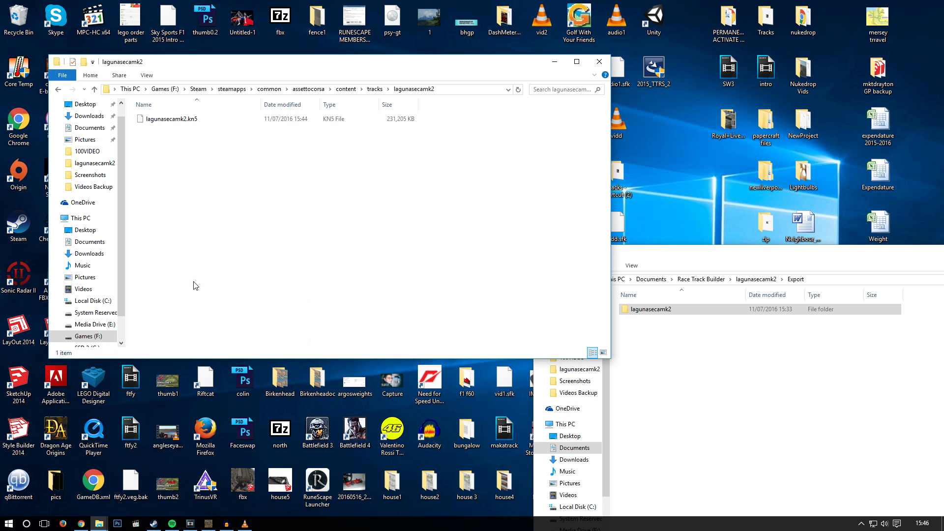
right_click(225, 258)
click(248, 318)
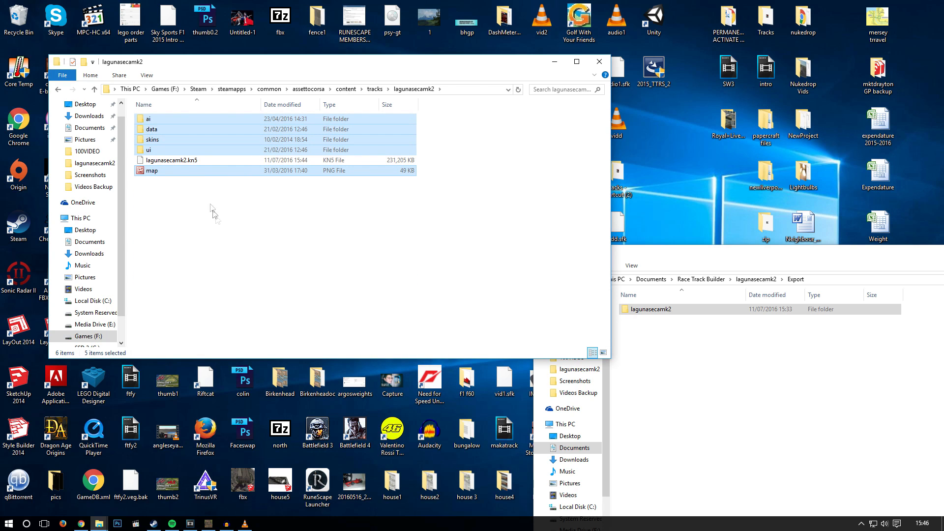
click(302, 213)
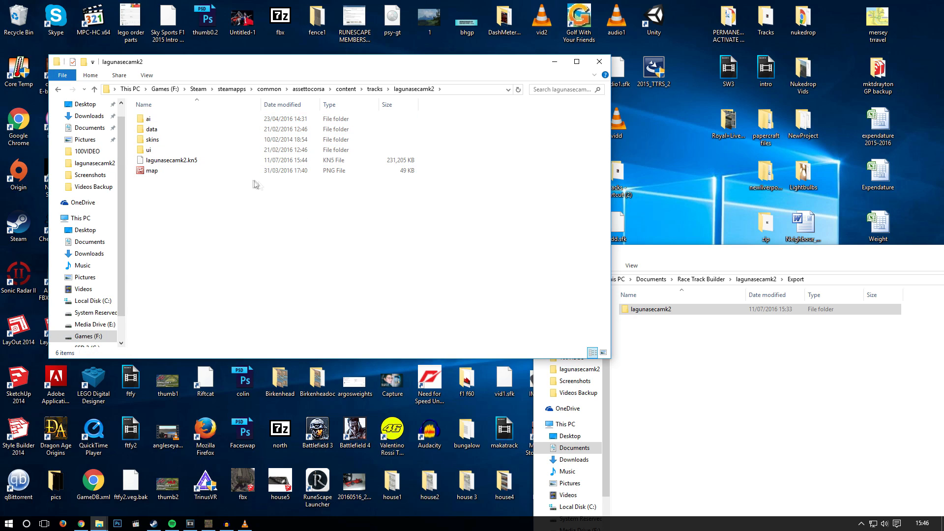
Set the track name in the ui folder's ui_track file to lagunasecatutorial, save the file and close it.
double_click(158, 150)
right_click(280, 136)
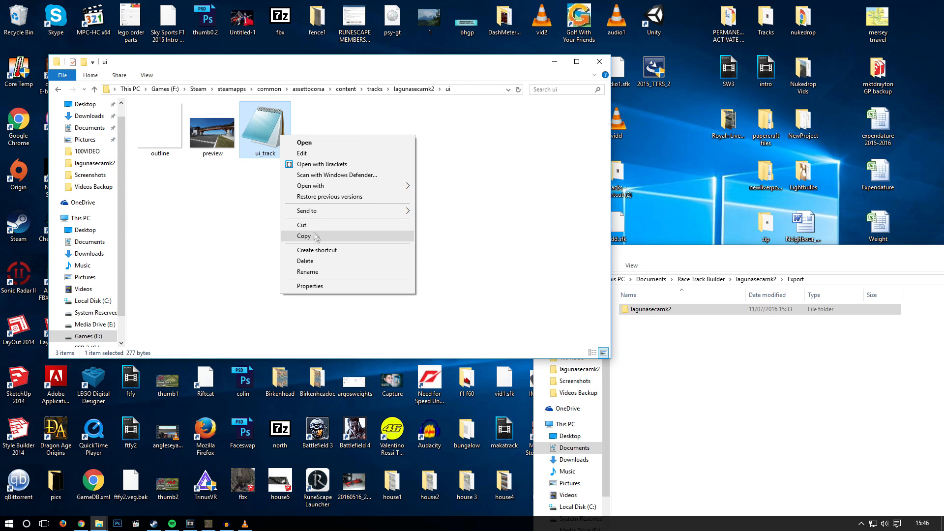
click(320, 154)
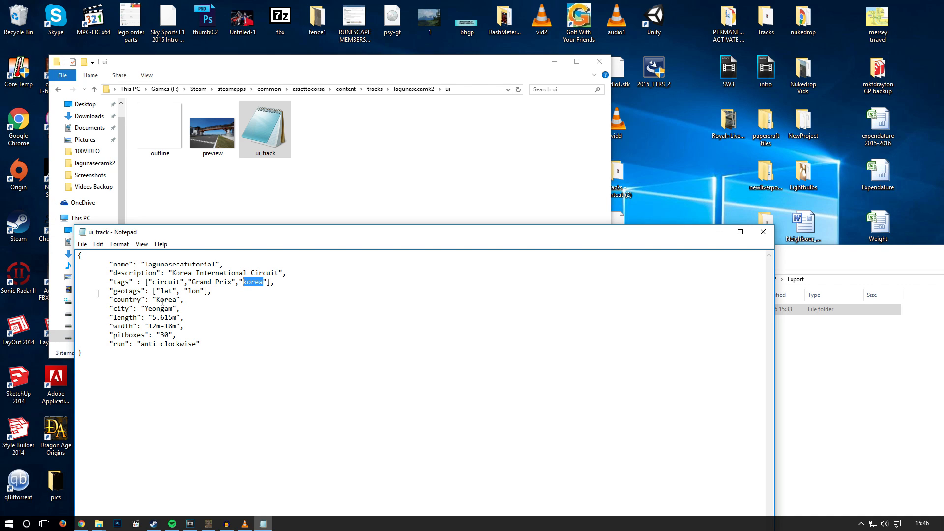
click(81, 245)
click(88, 274)
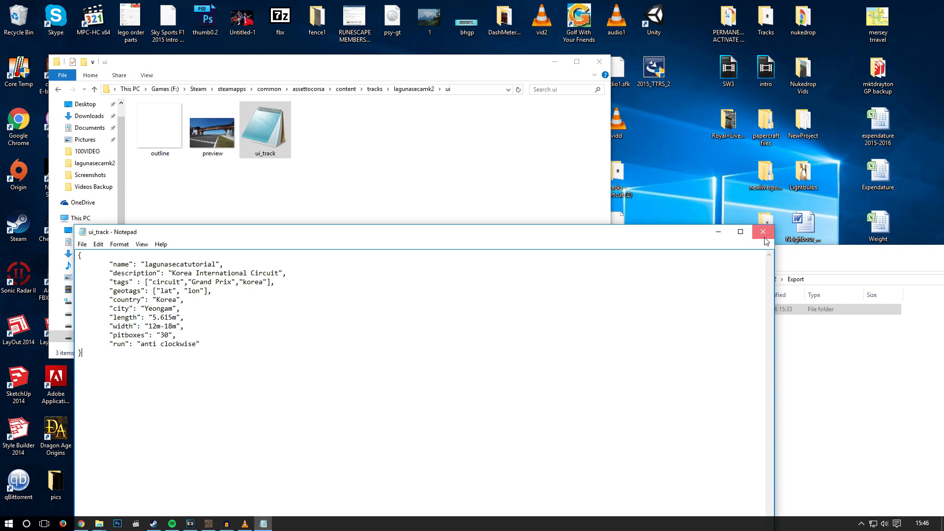
click(764, 235)
View the preview and outline images in the ui folder, closing each one after checking it.
double_click(201, 125)
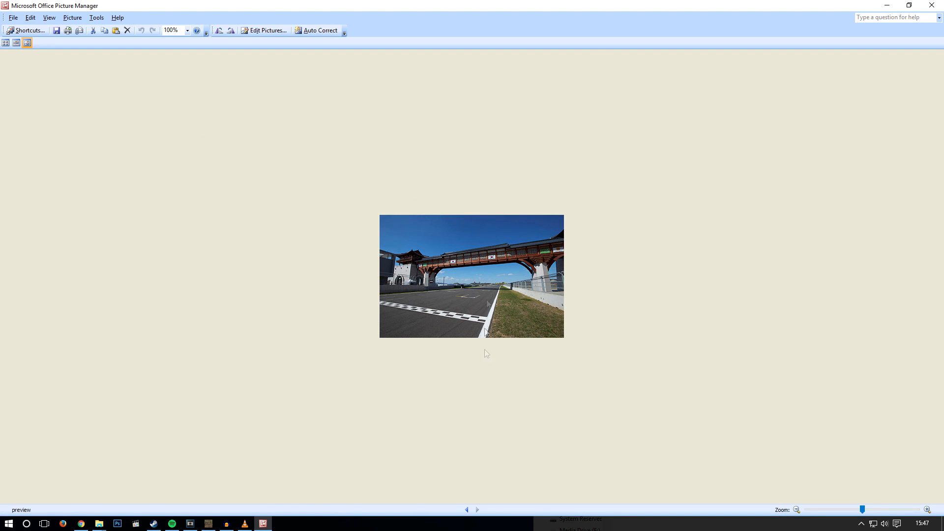
click(931, 5)
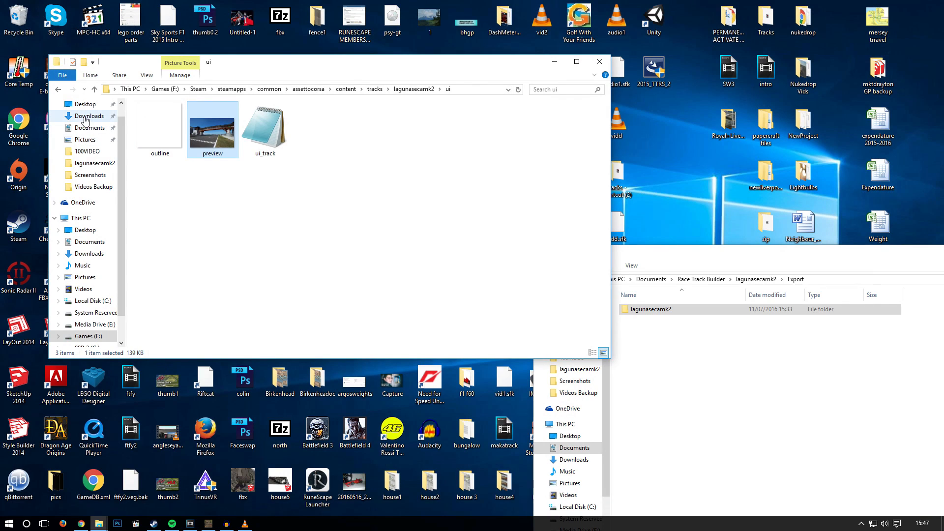
double_click(169, 126)
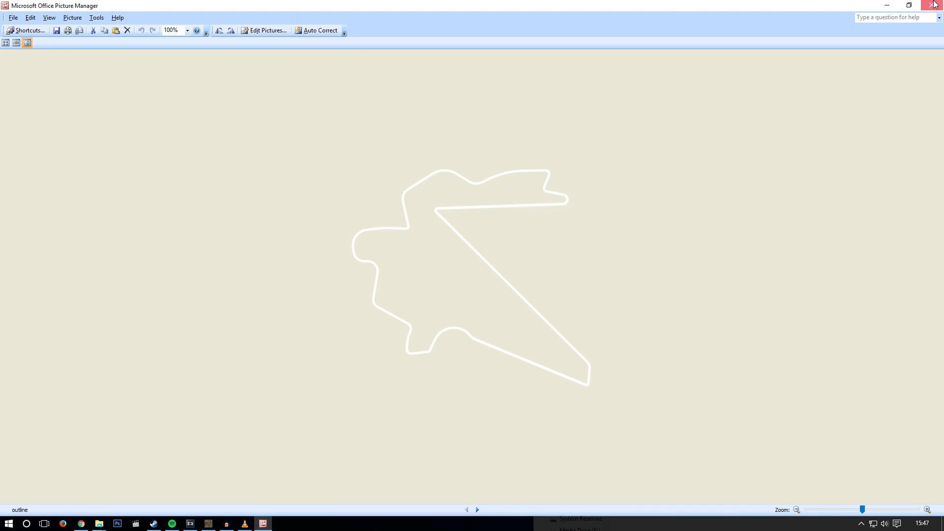
click(931, 5)
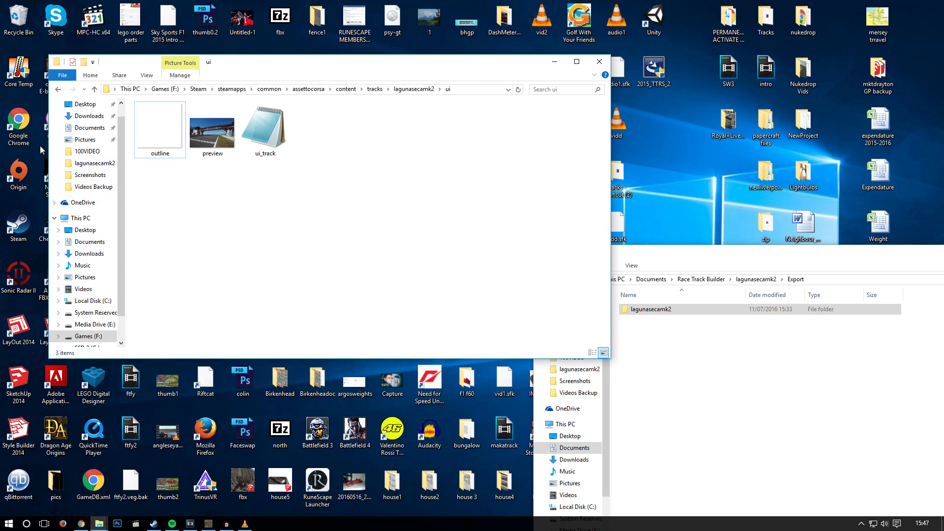
View the map image in the lagunasecamk2 folder and look over the track layout in Race Track Builder from above.
click(405, 92)
double_click(155, 172)
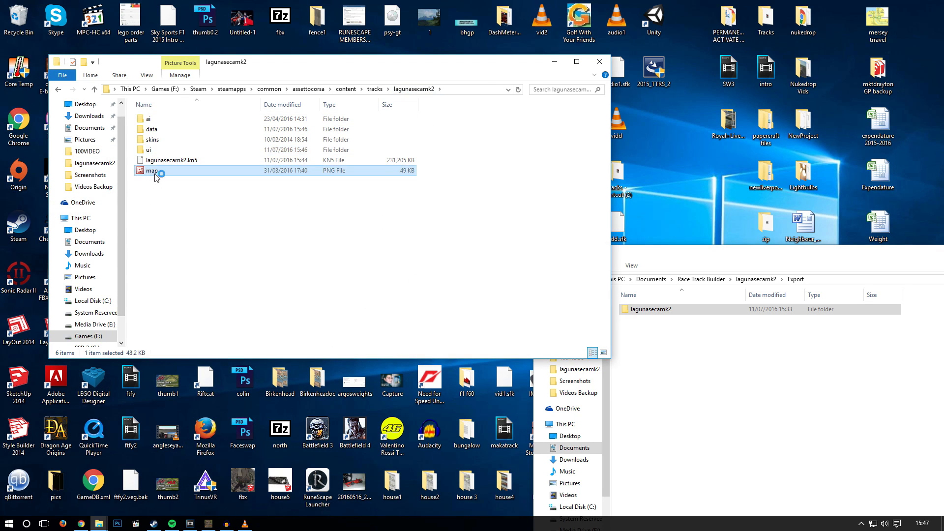
click(932, 5)
double_click(150, 172)
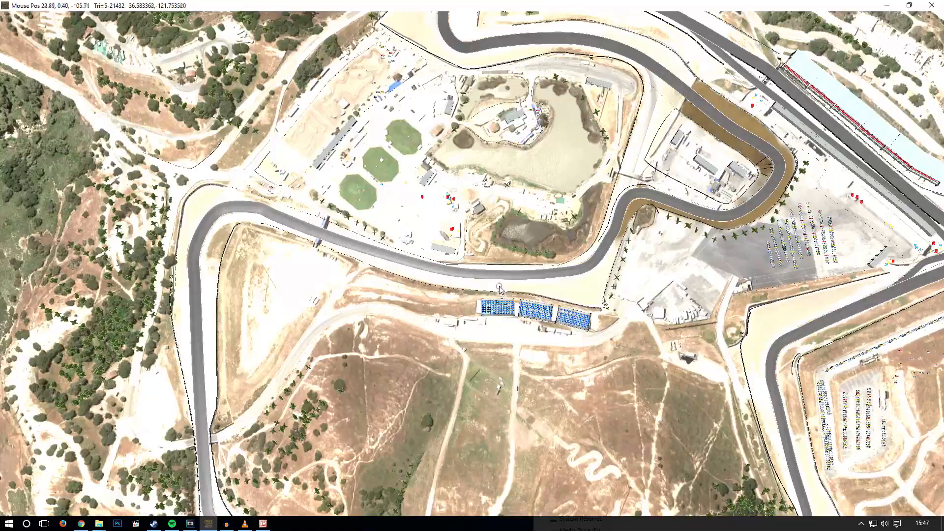
scroll(499, 286, down, 3)
middle_drag(499, 287, 786, 324)
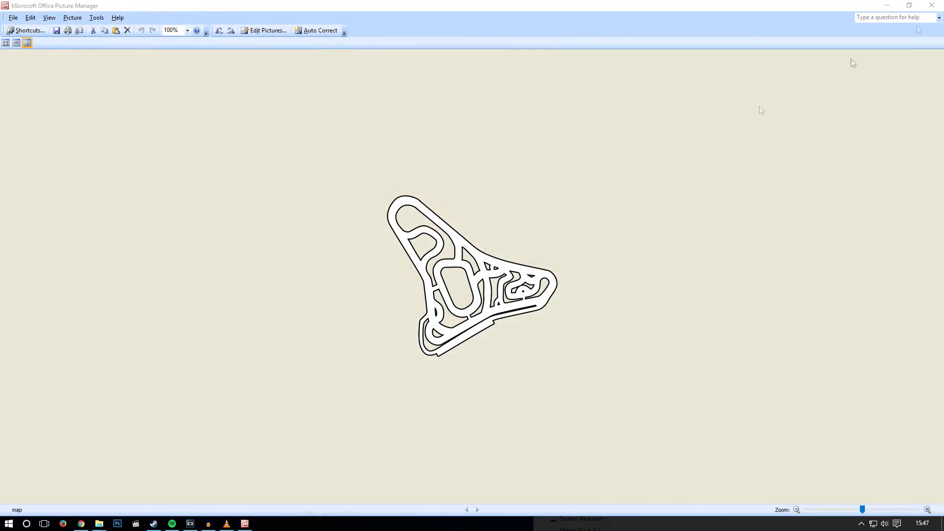
click(931, 5)
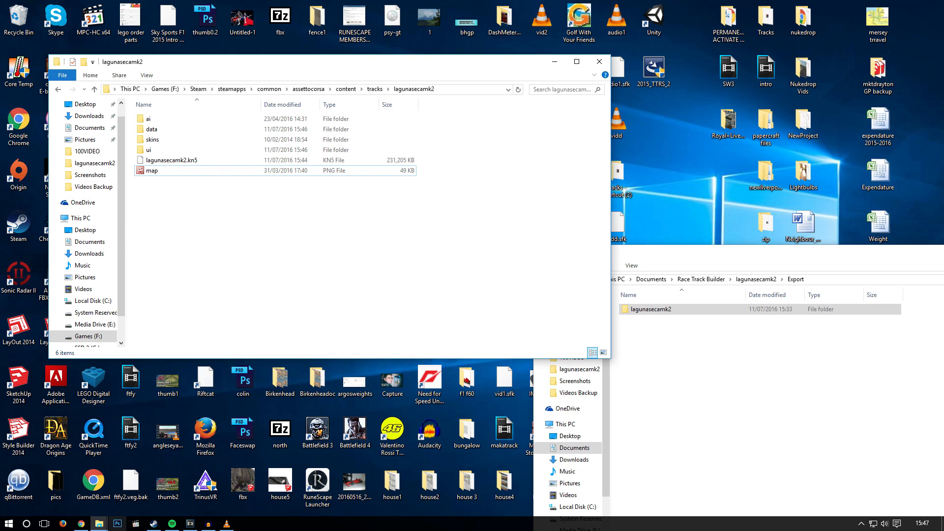
Switch to Steam, launch Assetto Corsa from the library and skip its intro.
click(153, 524)
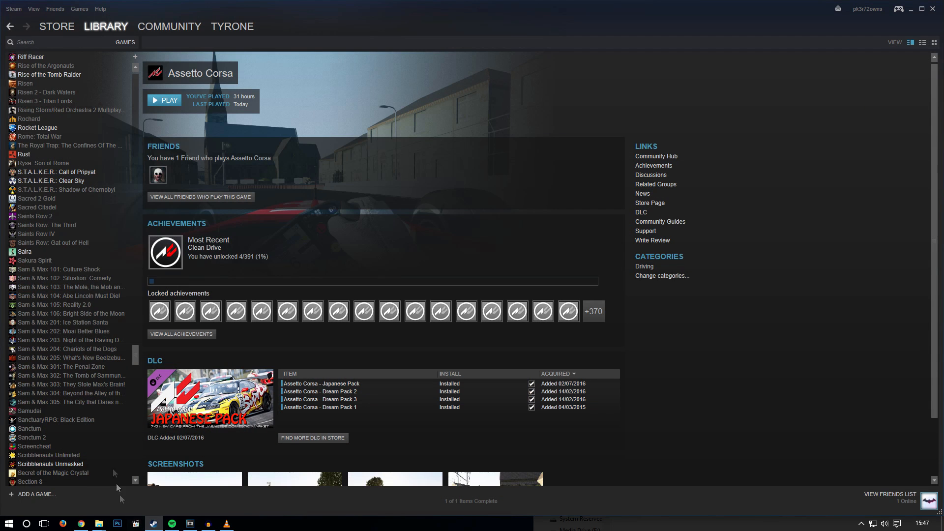
click(168, 100)
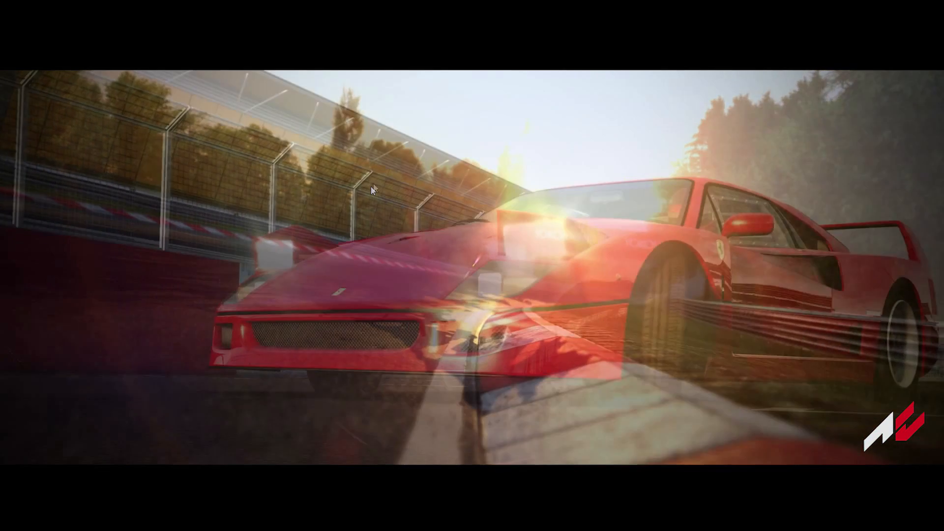
click(445, 215)
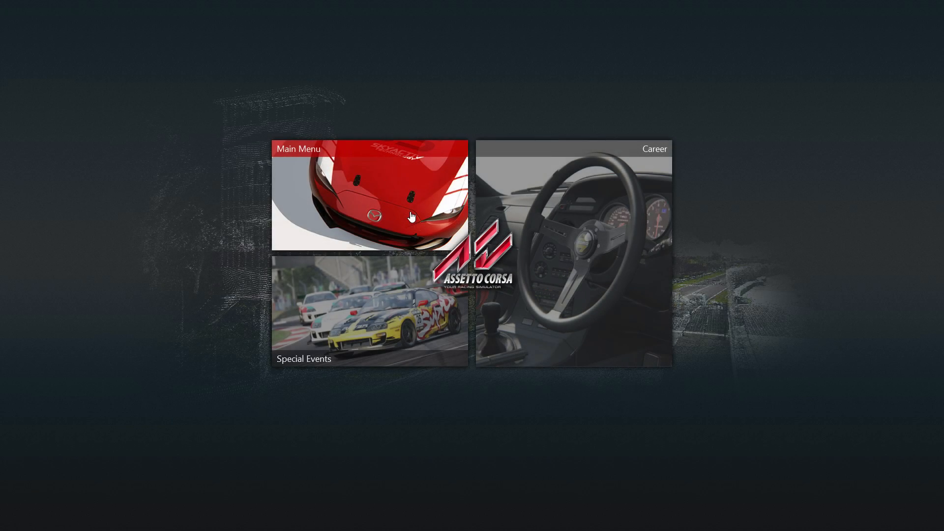
Open the practice drive setup from the main menu and choose lagunasecatutorial as the track.
click(411, 217)
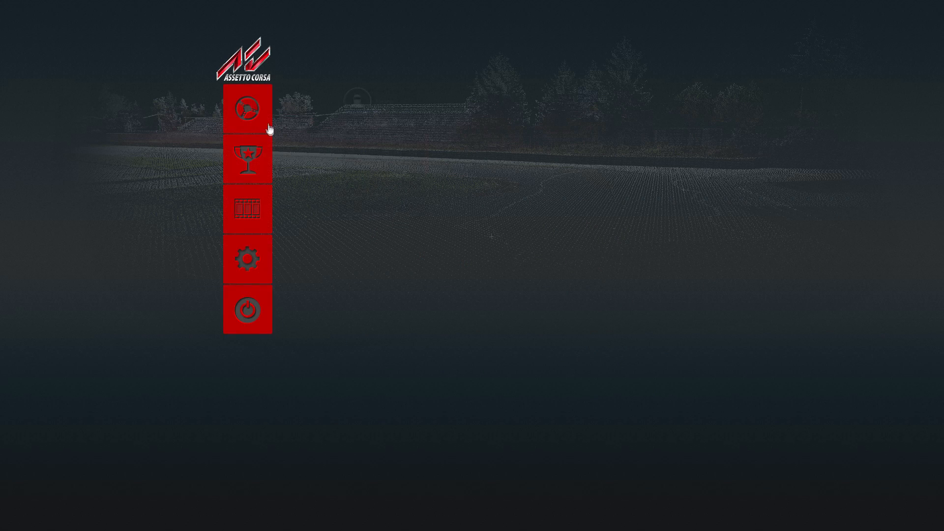
click(257, 114)
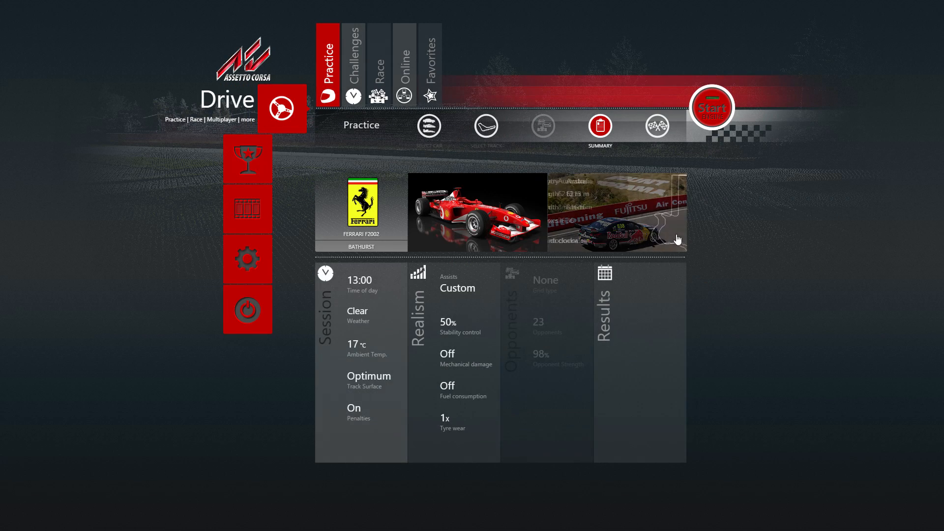
click(649, 215)
click(672, 171)
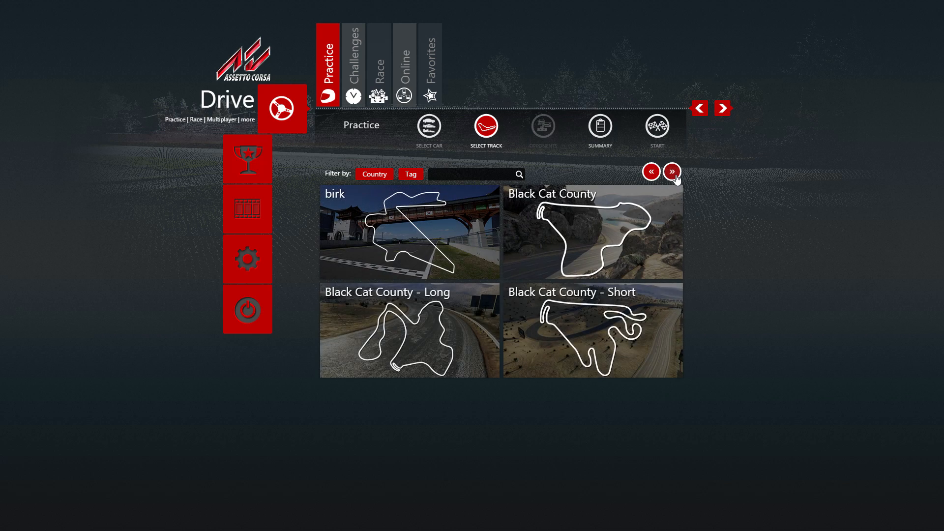
click(672, 172)
click(672, 171)
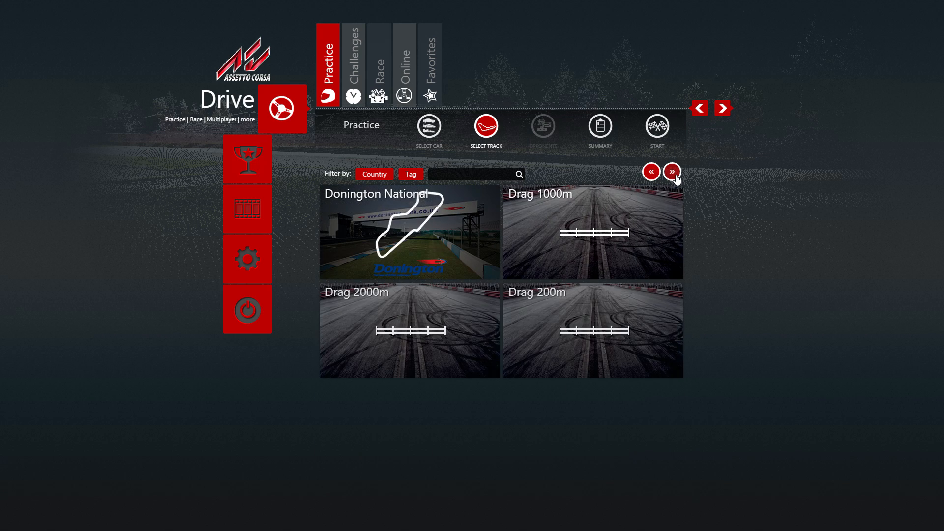
click(671, 172)
click(675, 175)
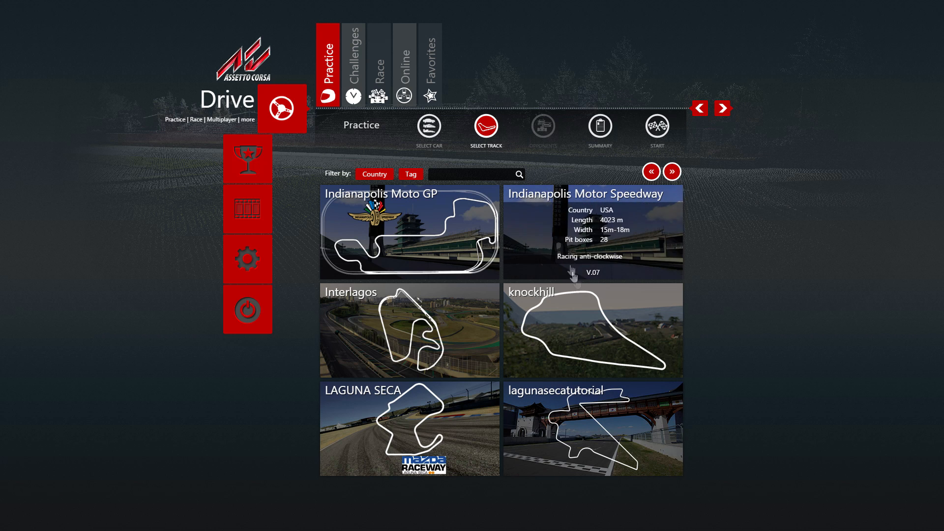
click(539, 420)
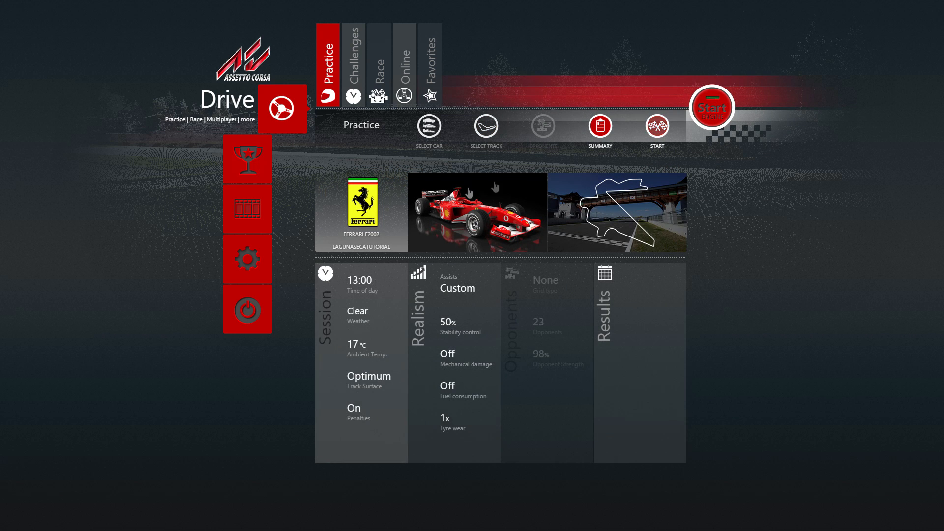
Start the practice session with the Ferrari F2002 and drive a test lap of the lagunasecatutorial track.
click(657, 127)
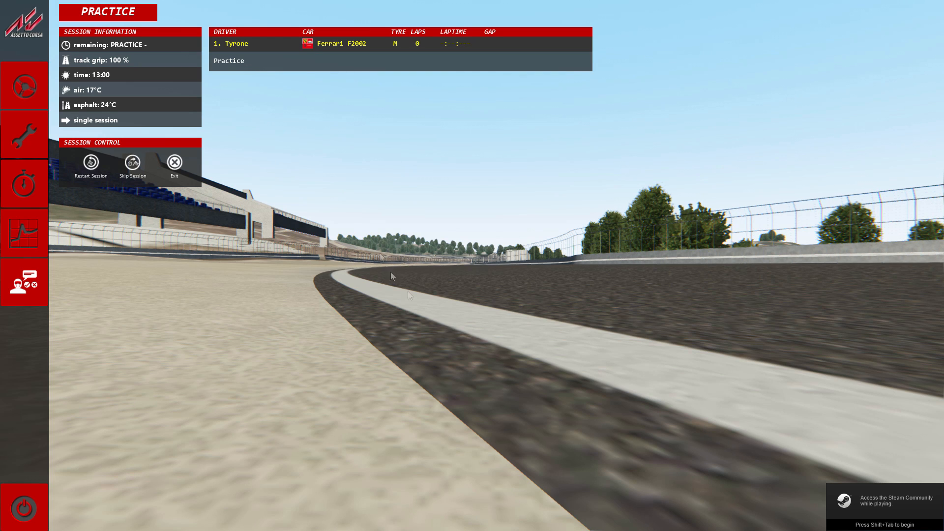
click(30, 96)
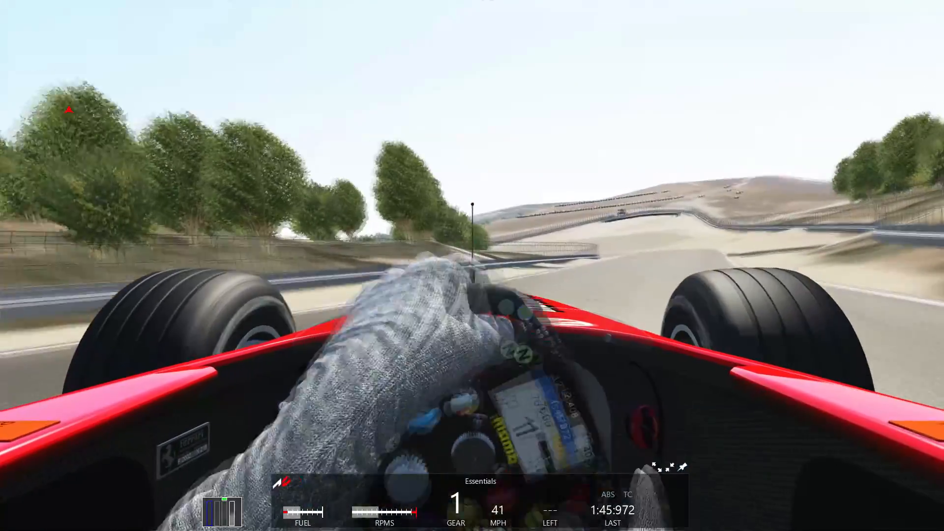
Exit the lagunasecatutorial practice session, dismiss the personal best notice and return from the results to the practice summary.
key(Escape)
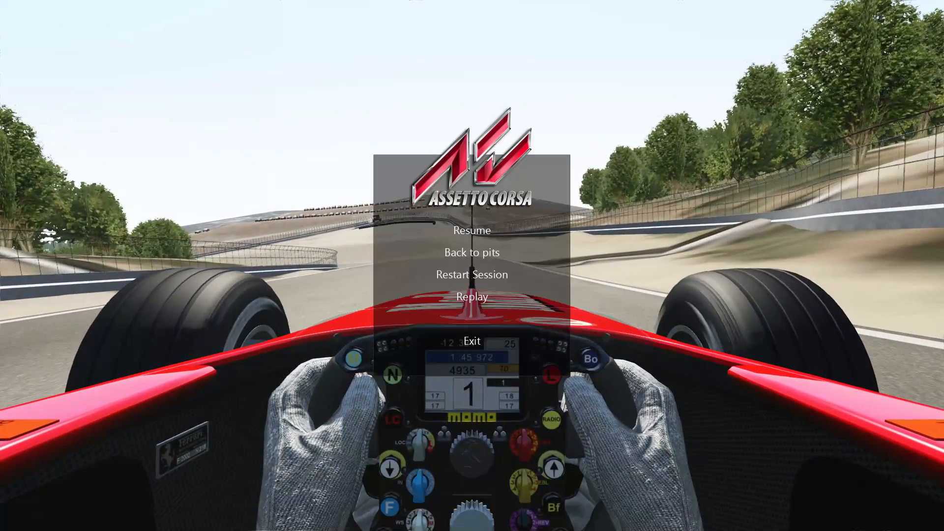
click(464, 264)
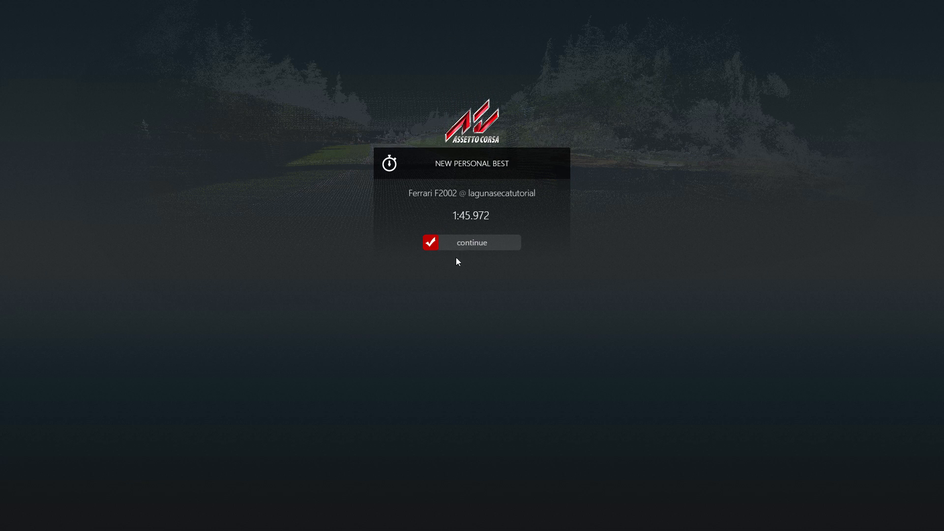
click(438, 247)
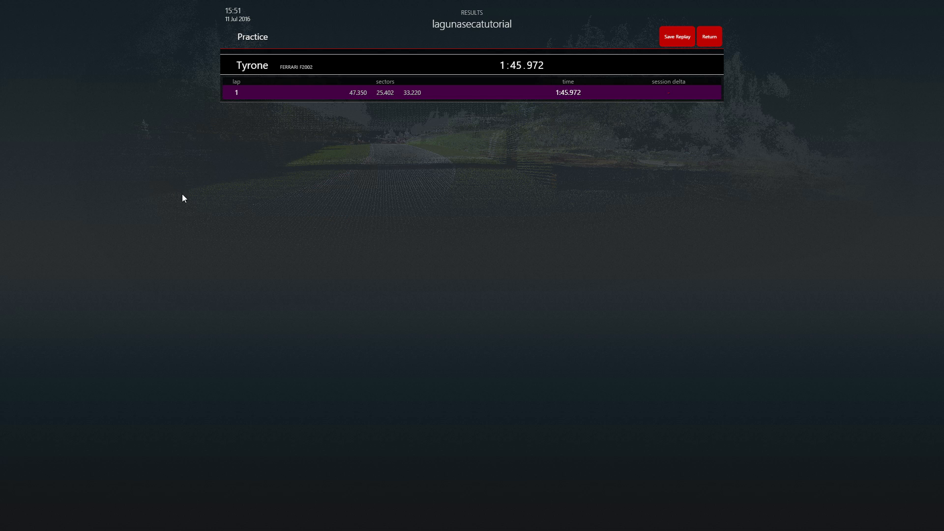
click(702, 39)
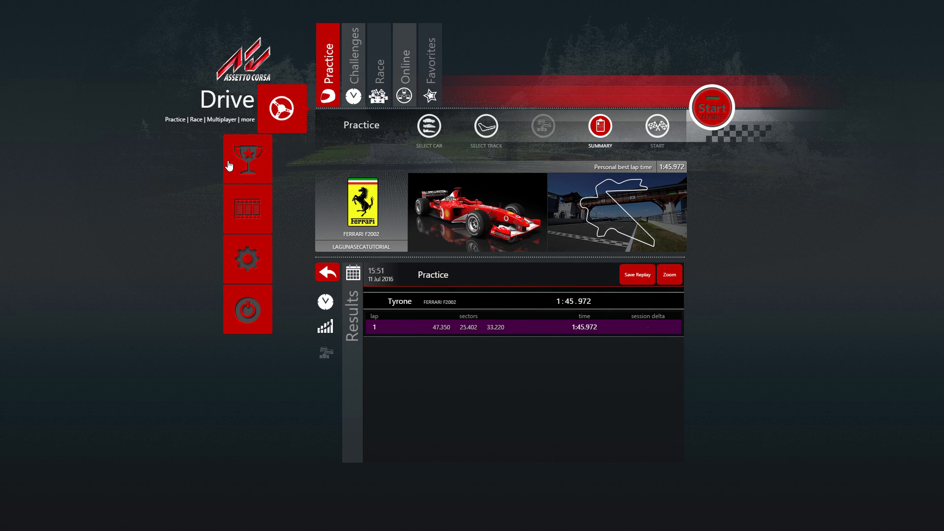
Change the practice track to birk and start the session.
click(499, 131)
click(651, 172)
click(652, 172)
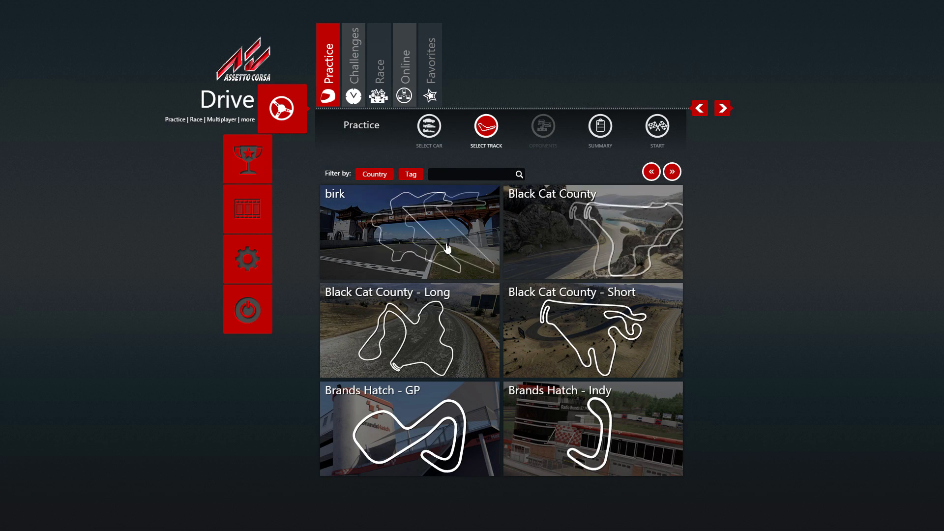
click(448, 248)
click(659, 124)
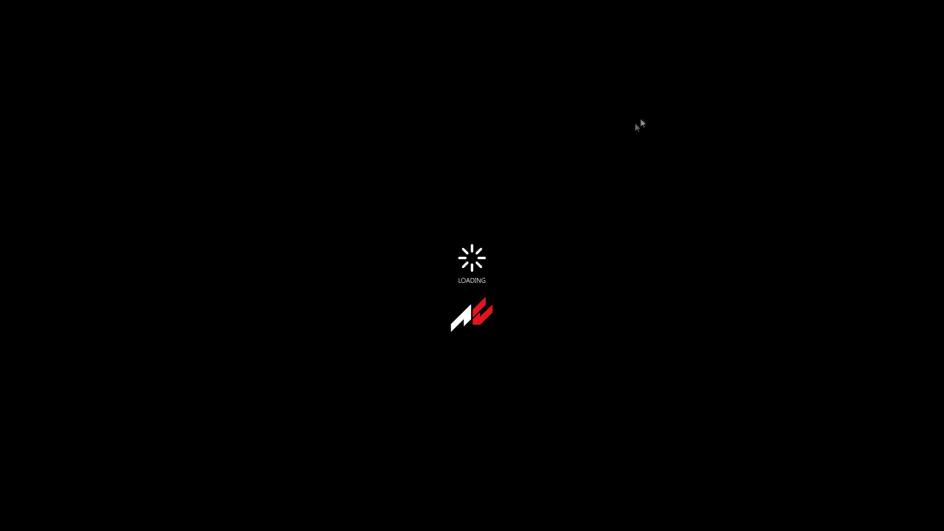